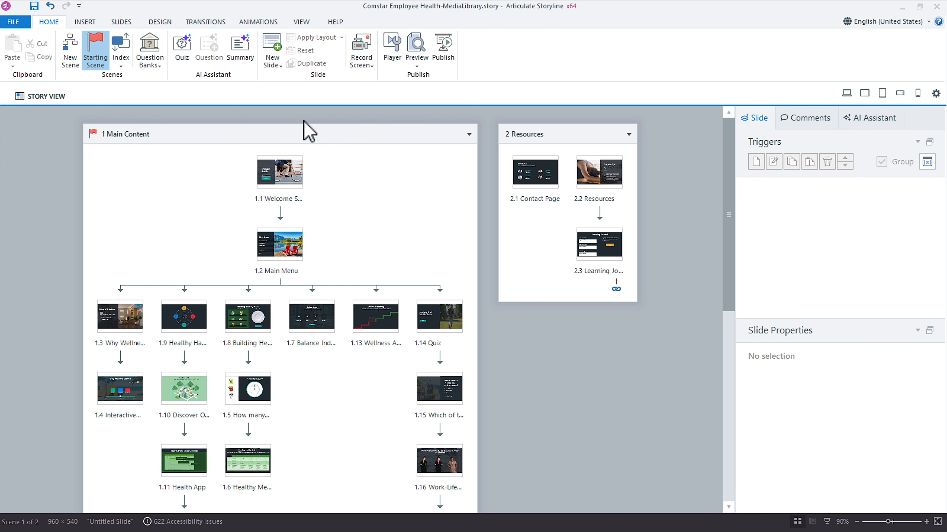
- Open the project's Media Library and look through its list of images
left_click(306, 23)
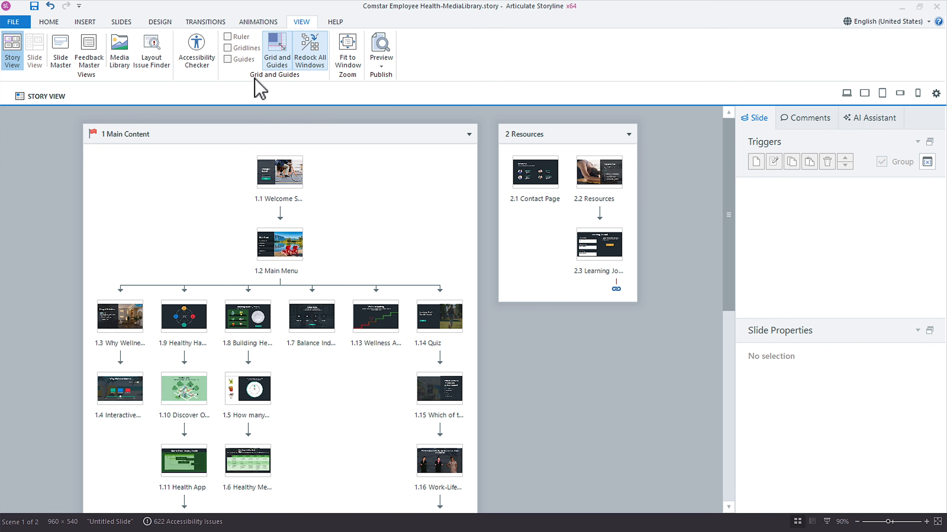
left_click(126, 66)
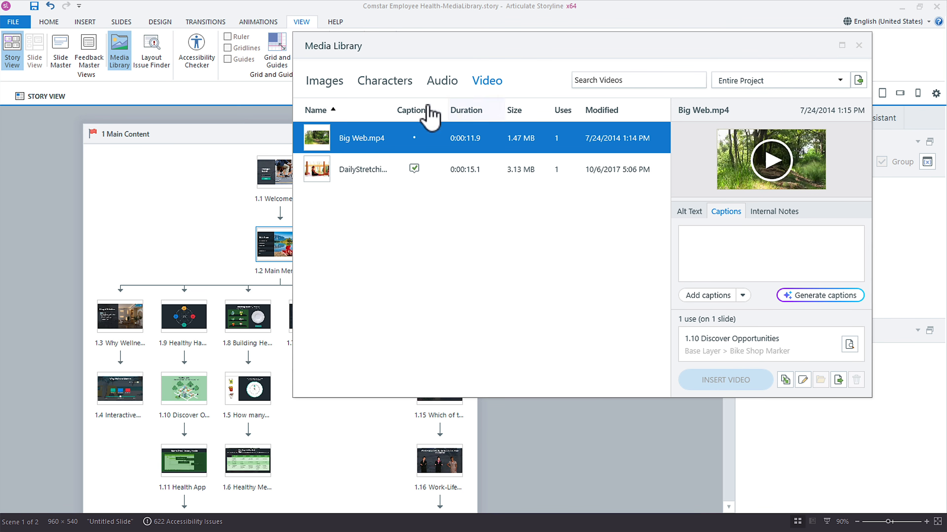
left_click(342, 91)
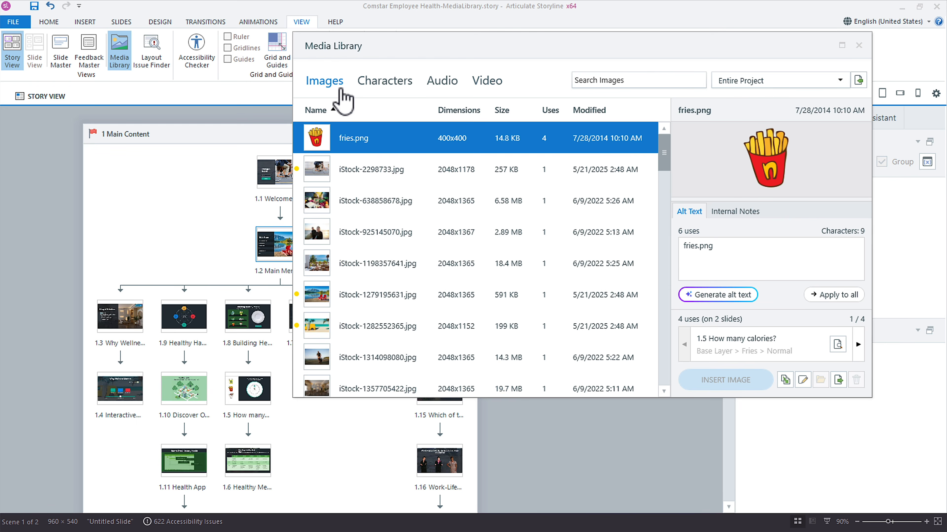
scroll(423, 261, "down", 10)
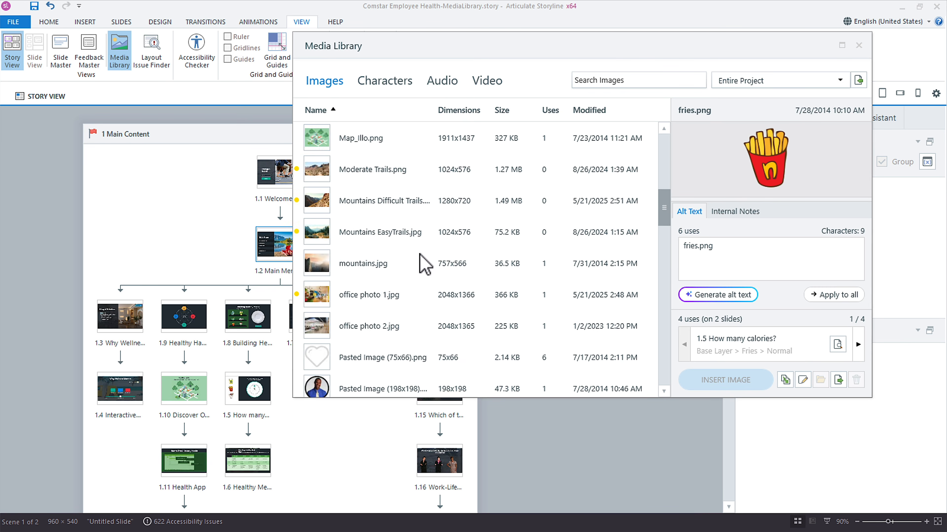
scroll(425, 264, "up", 10)
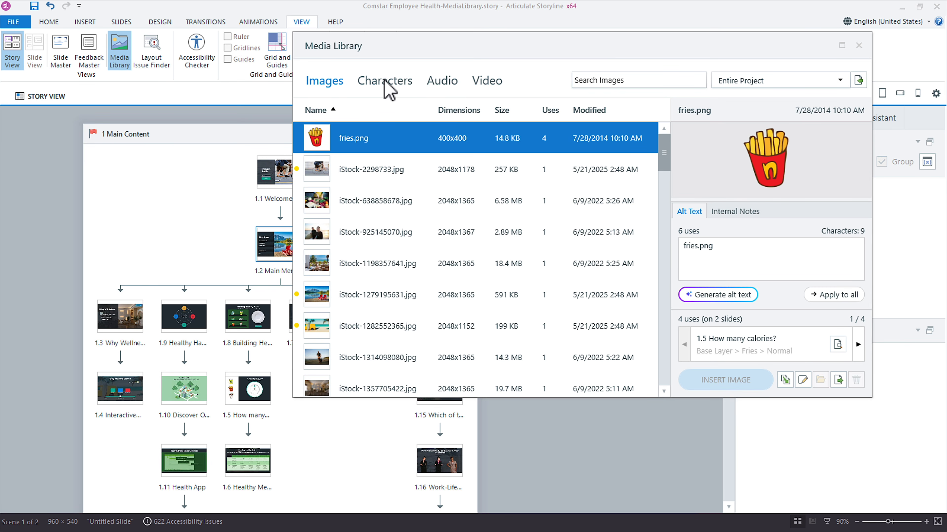
- Review the Media Library's characters, including Atsumi's pose details, its audio clips and its videos, and close the library
left_click(386, 89)
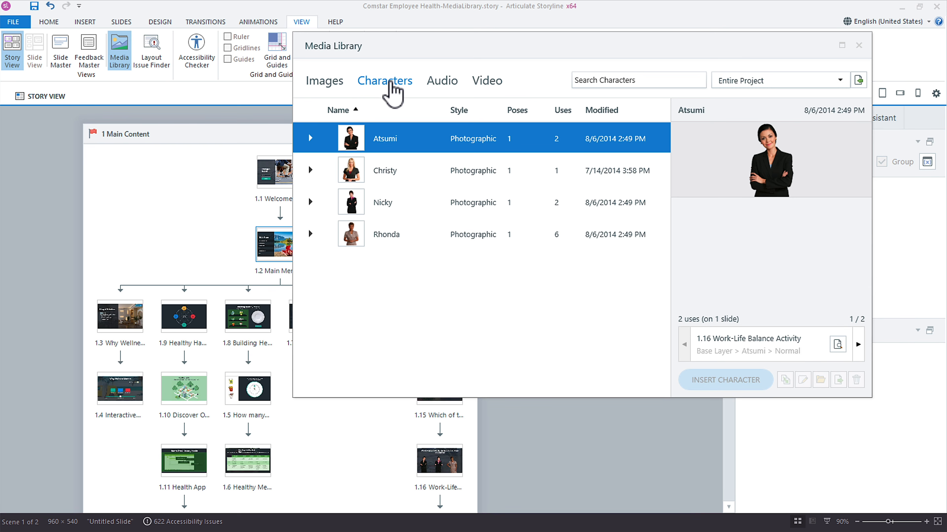
left_click(310, 139)
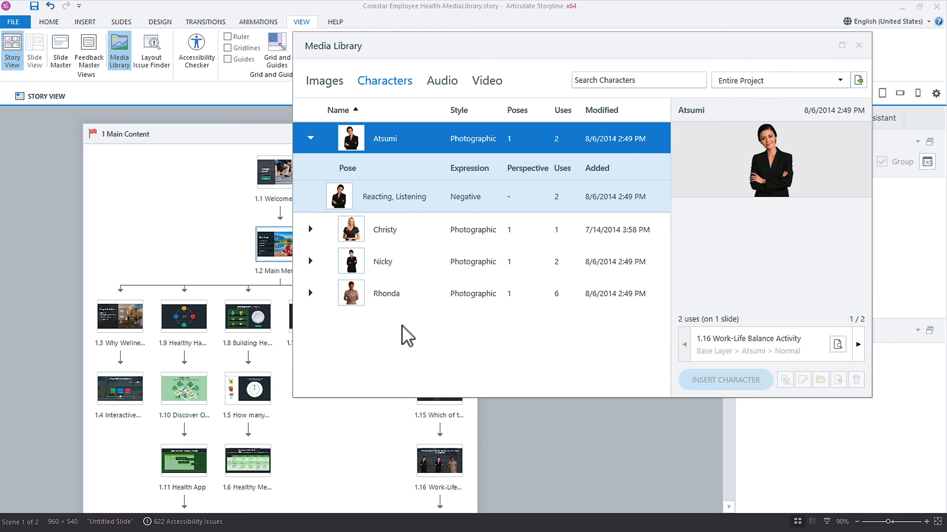
left_click(310, 138)
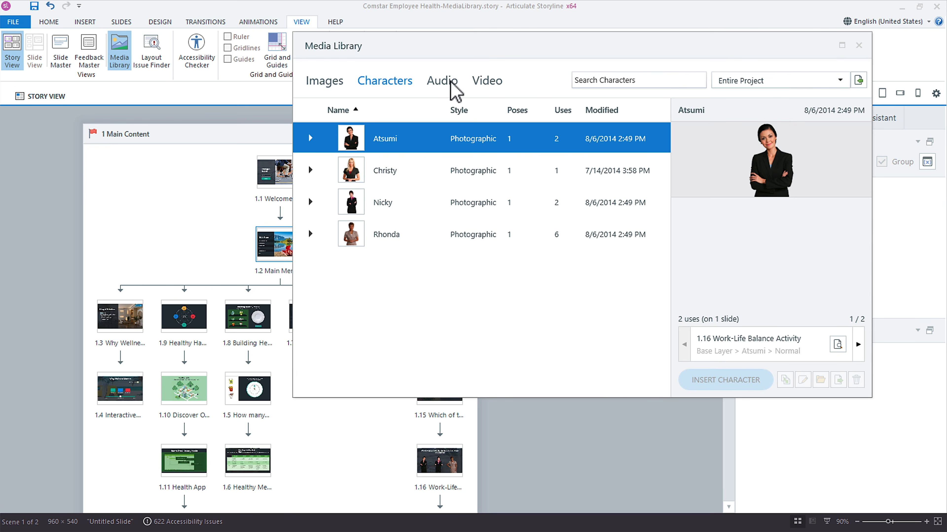
left_click(454, 90)
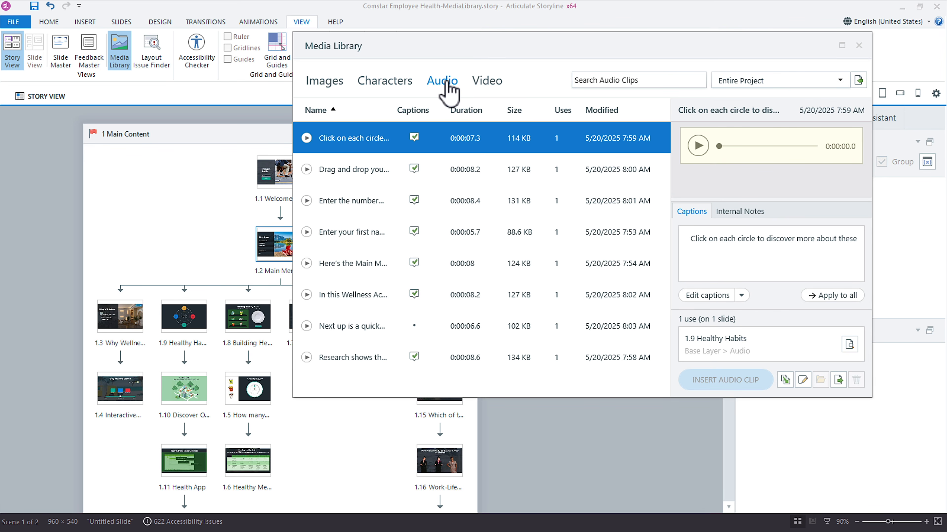
left_click(483, 90)
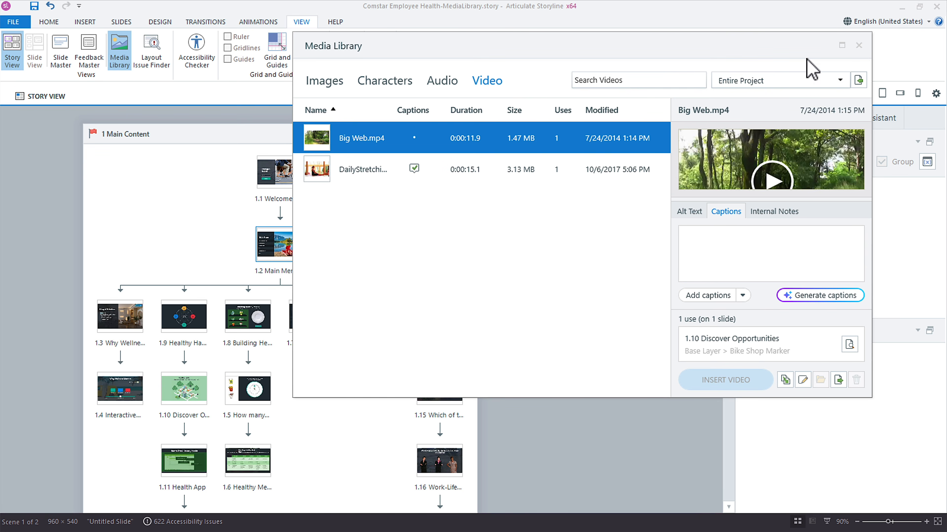
left_click(859, 45)
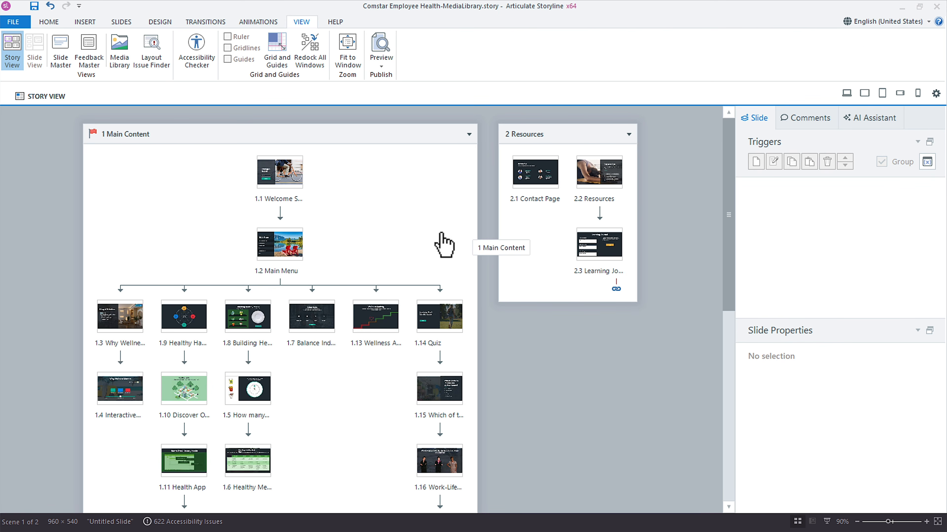
- Open slide 1.2 Main Menu, show its background lake picture in the Media Library, and close the library
double_click(293, 251)
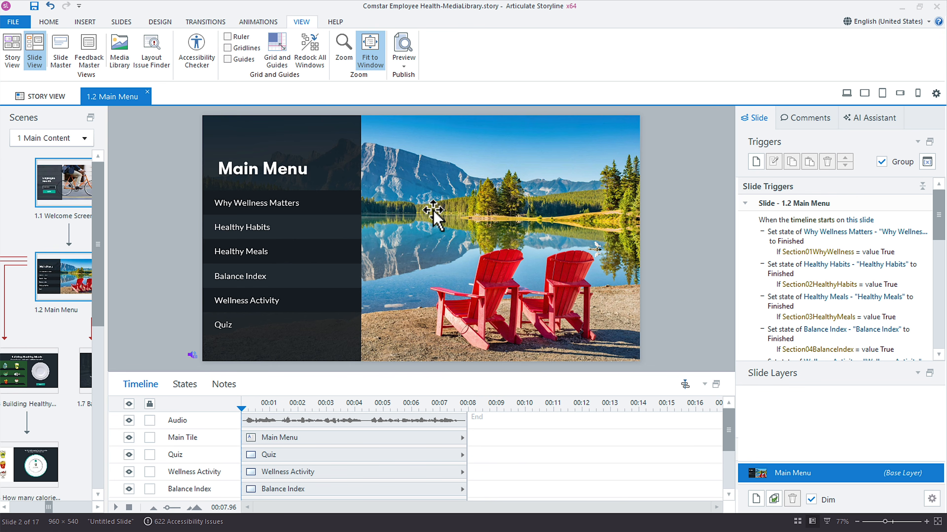
right_click(416, 166)
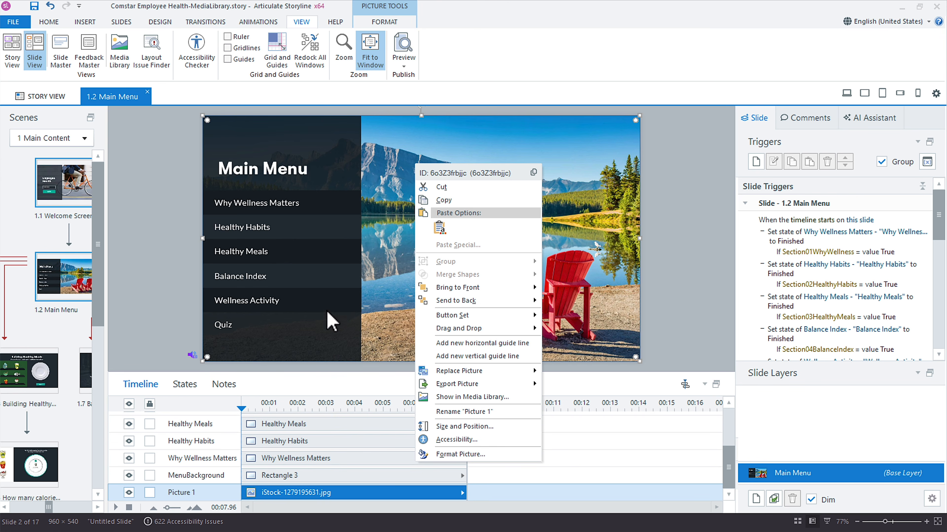
left_click(456, 397)
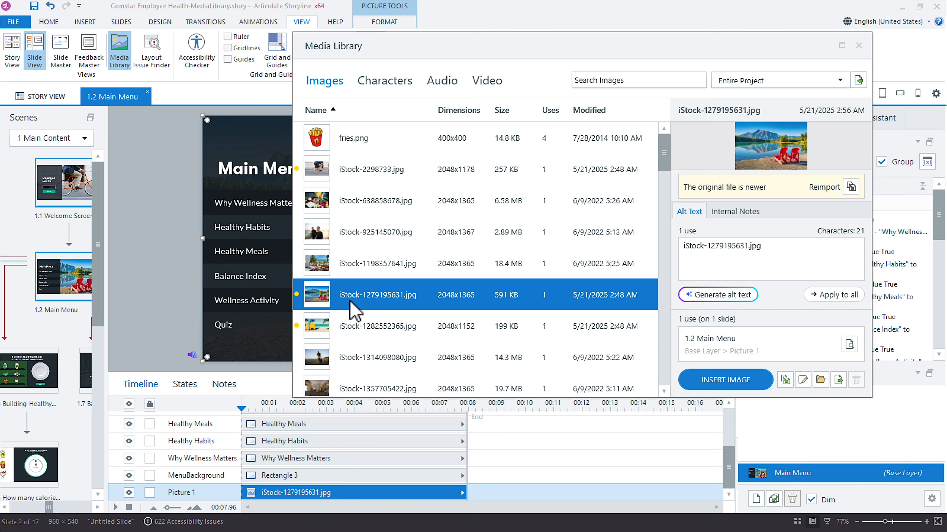
key("Escape")
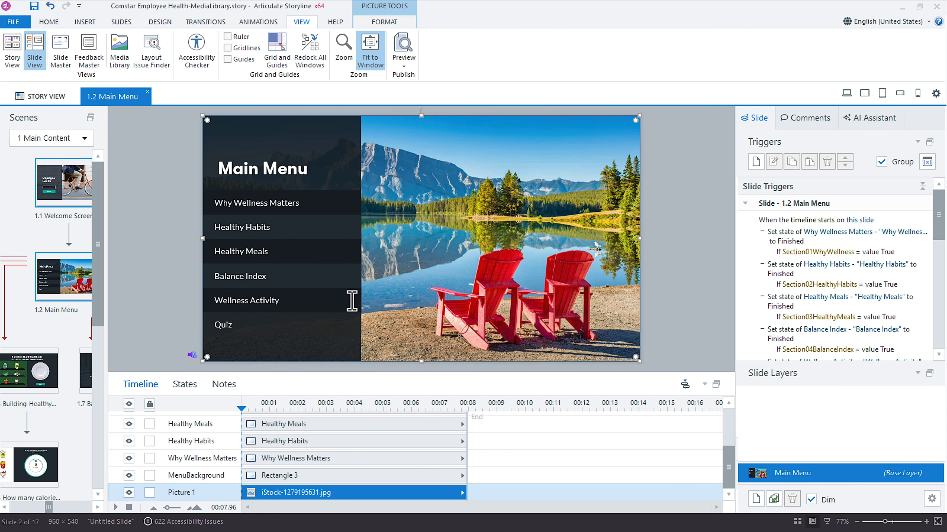
- Insert iStock-638858678.jpg from the Media Library onto the Main Menu slide
left_click(80, 23)
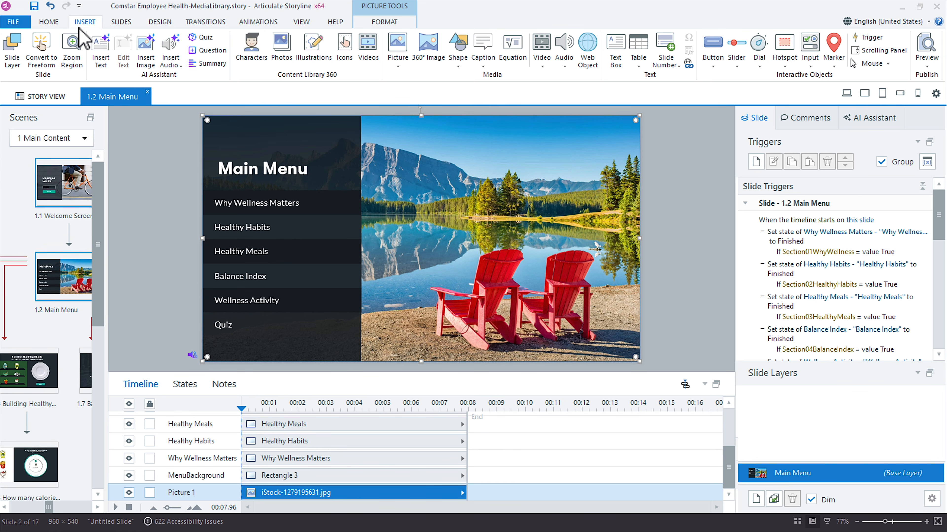
left_click(401, 69)
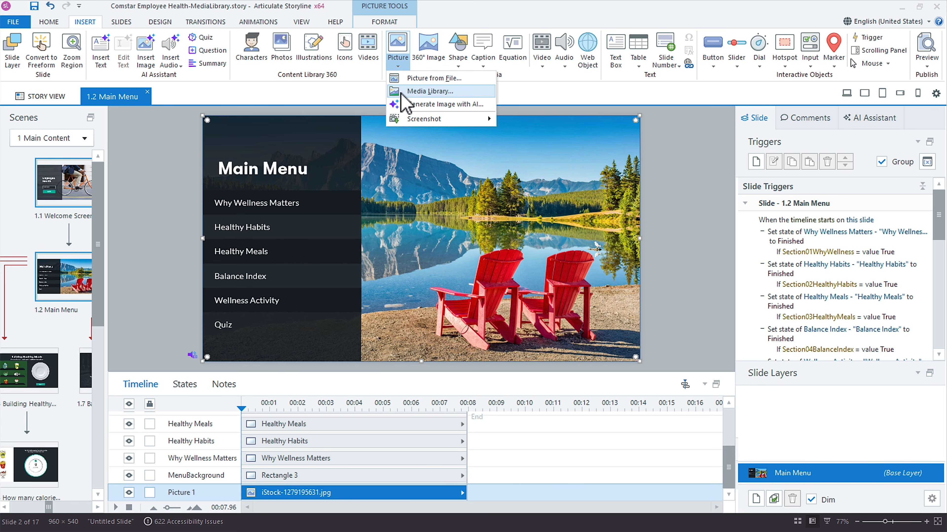
left_click(401, 92)
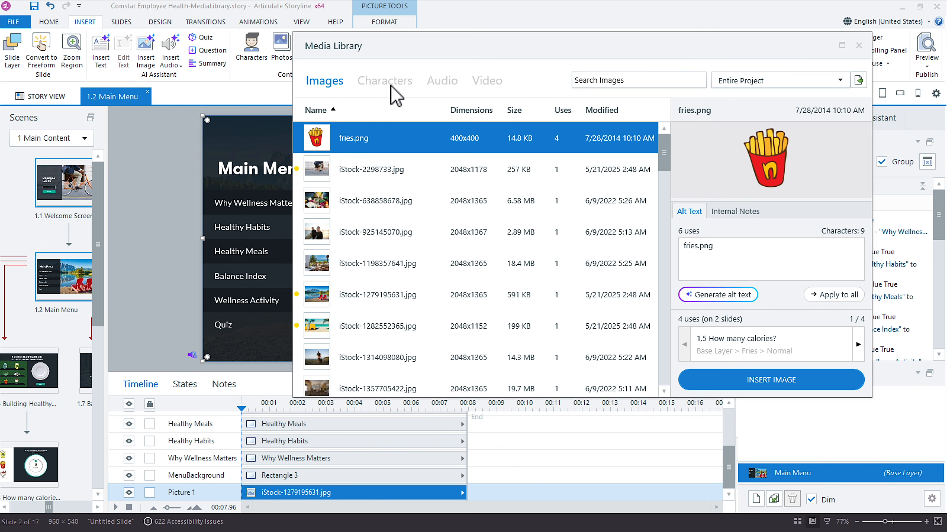
left_click(373, 174)
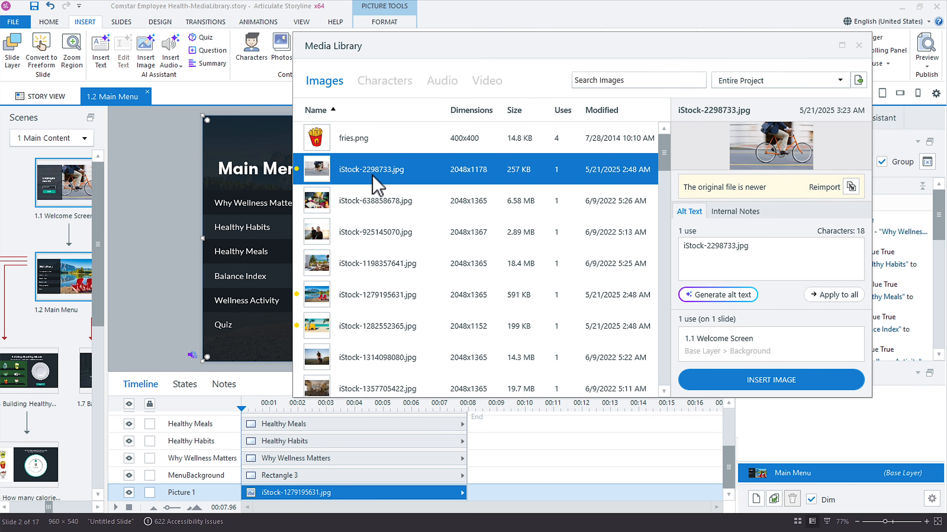
left_click(361, 191)
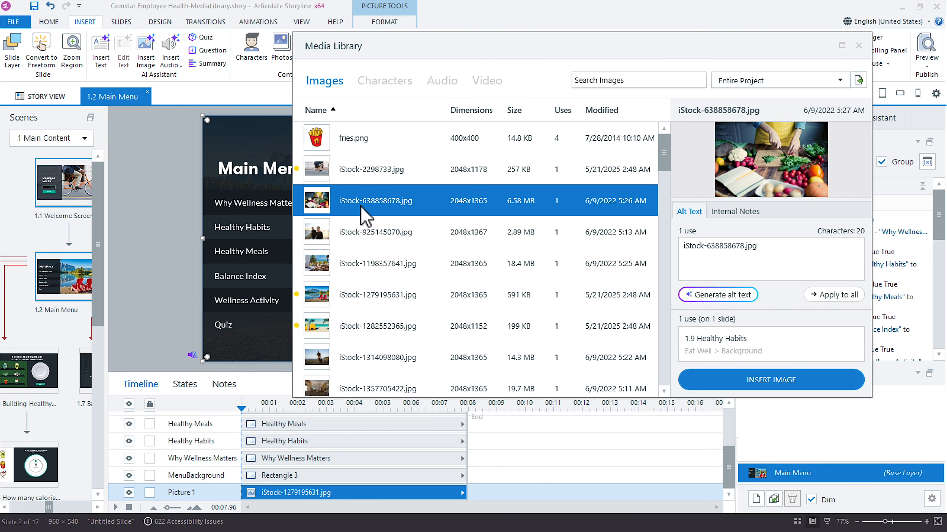
left_click(768, 384)
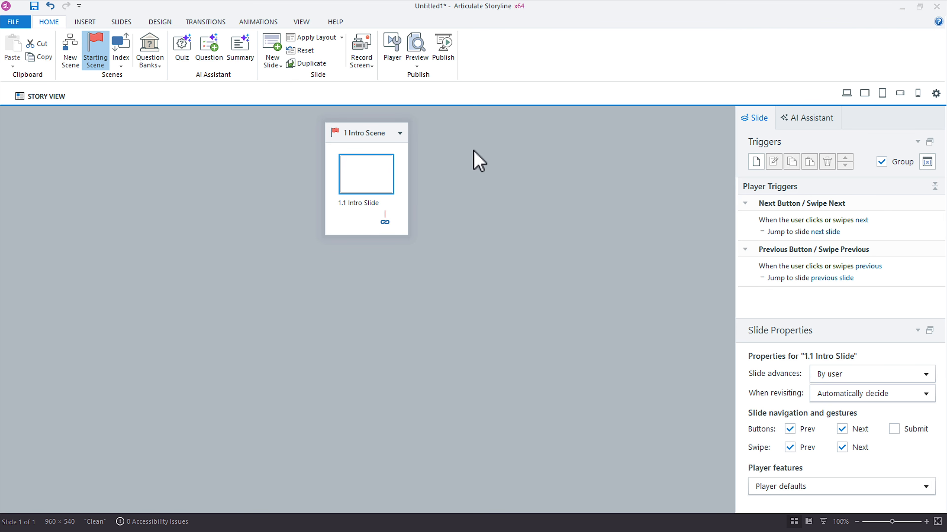
- Open the blank 1.1 Intro Slide and display the Media Library beside it, clear of the slide
double_click(360, 181)
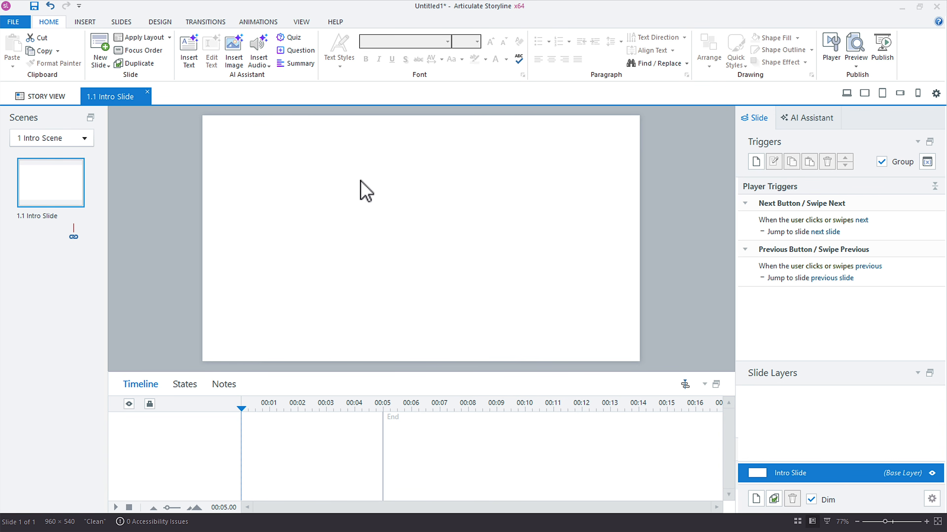
left_click(302, 23)
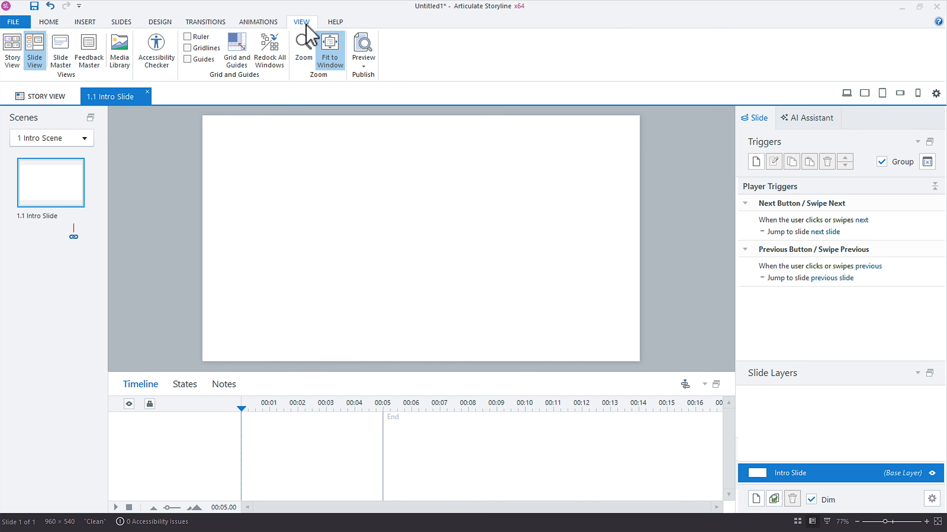
left_click(121, 50)
left_click_drag(277, 131, 685, 79)
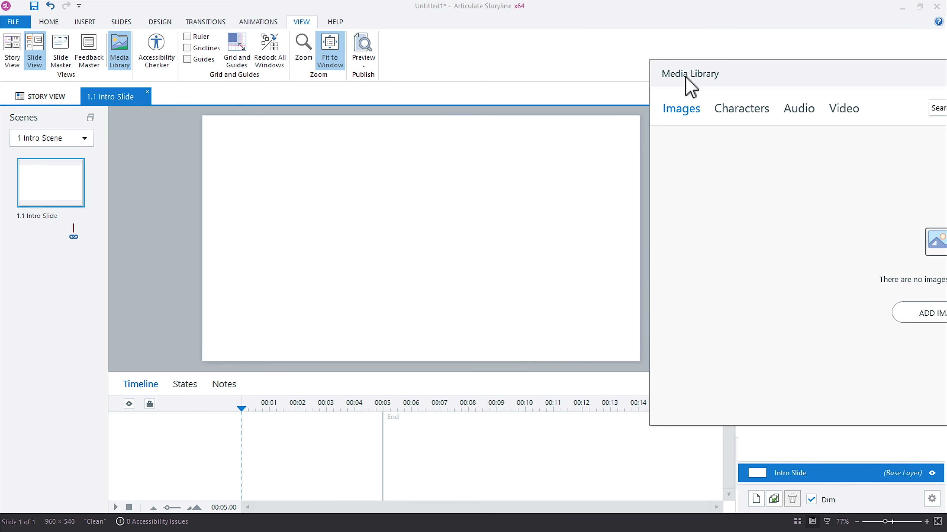
left_click(259, 22)
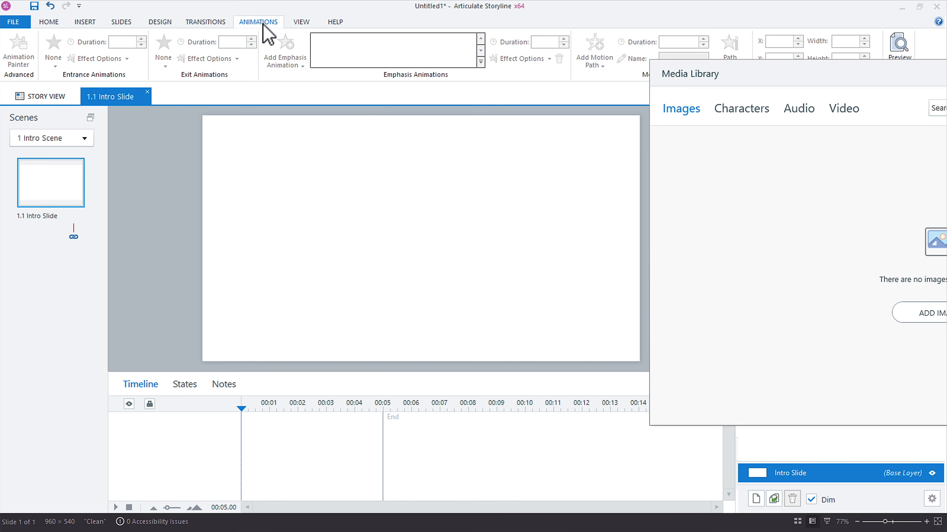
left_click(209, 23)
left_click(41, 22)
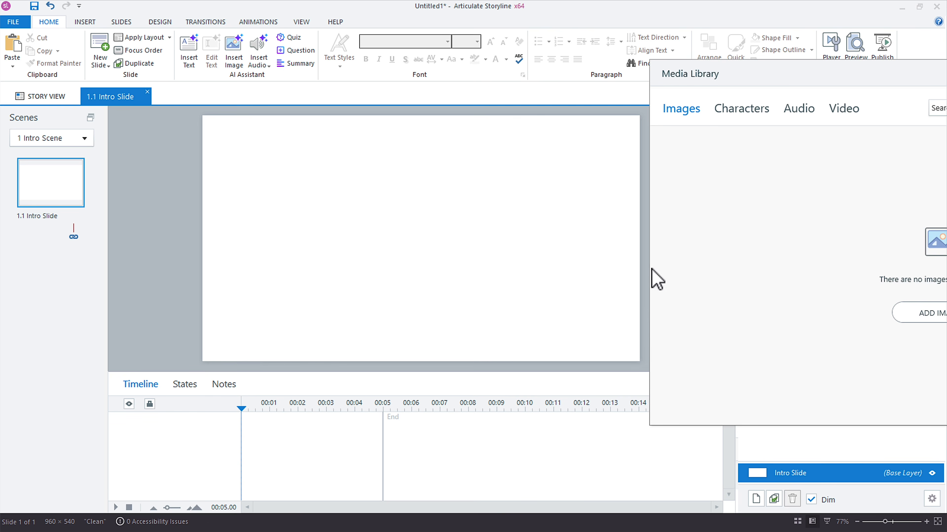
- Insert the picture file cyclist.jpg from the Images folder onto the Intro Slide
left_click(85, 22)
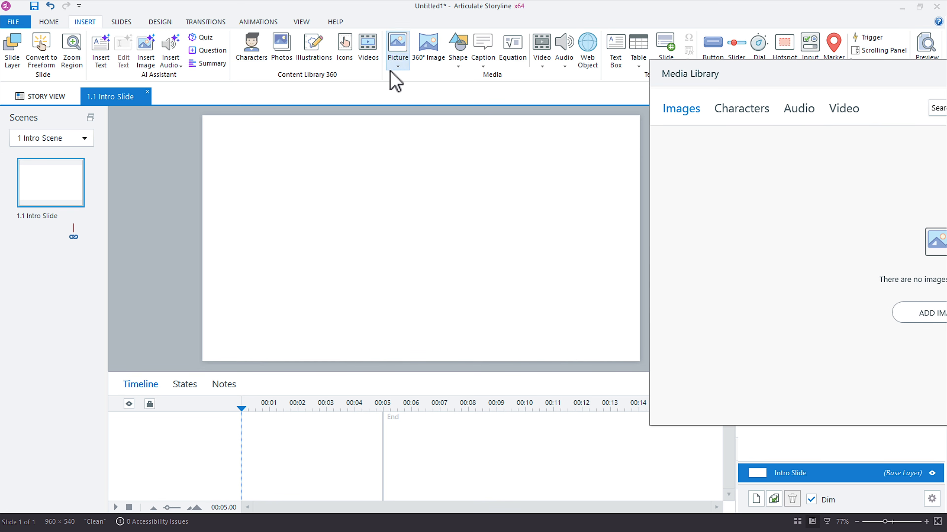
left_click(397, 67)
left_click(427, 77)
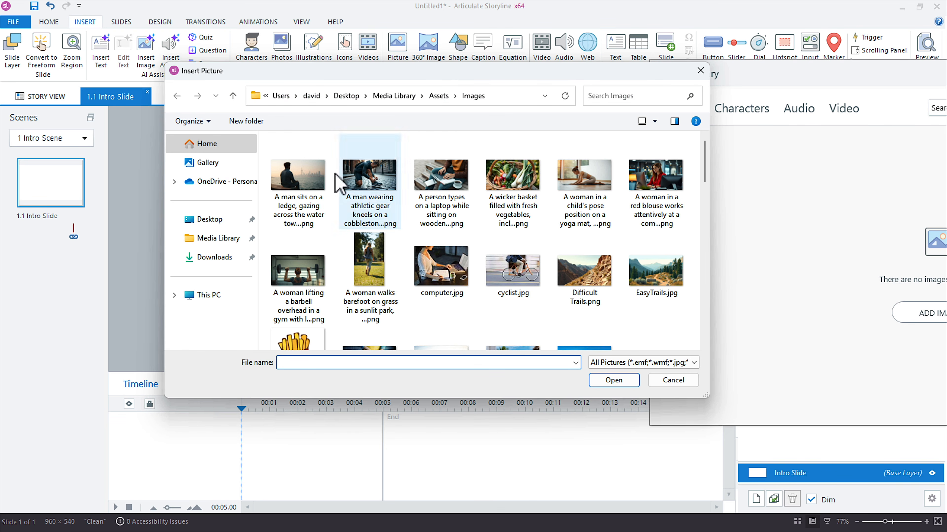
left_click(520, 286)
left_click(441, 268, "ctrl")
left_click(372, 263, "ctrl")
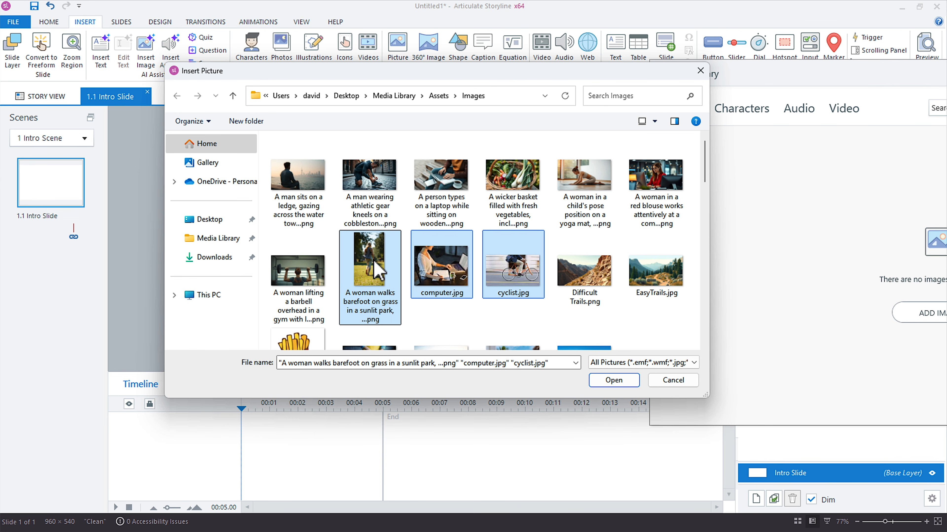
left_click(431, 198)
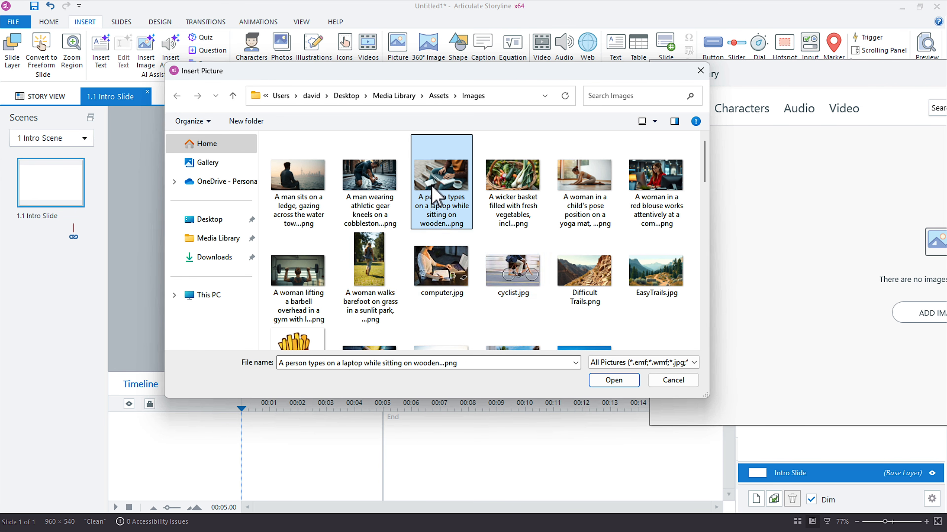
left_click(510, 287)
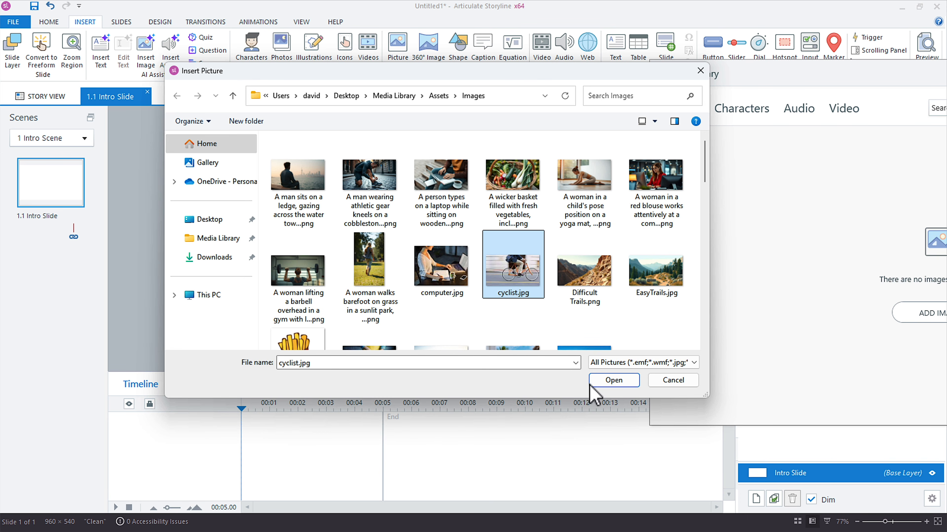
left_click(613, 382)
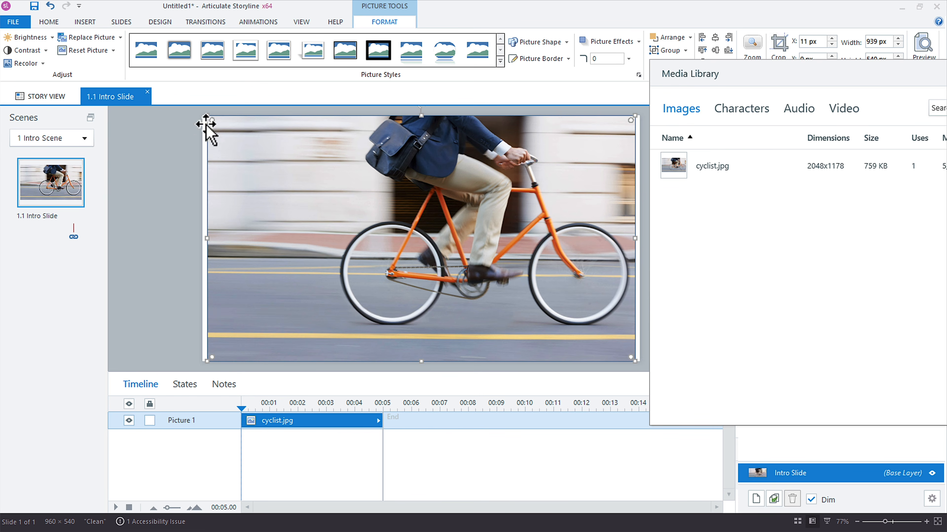
- Insert the 32-second office video of three coworkers from Content Library 360 onto the Intro Slide and show it in the Media Library
left_click(85, 22)
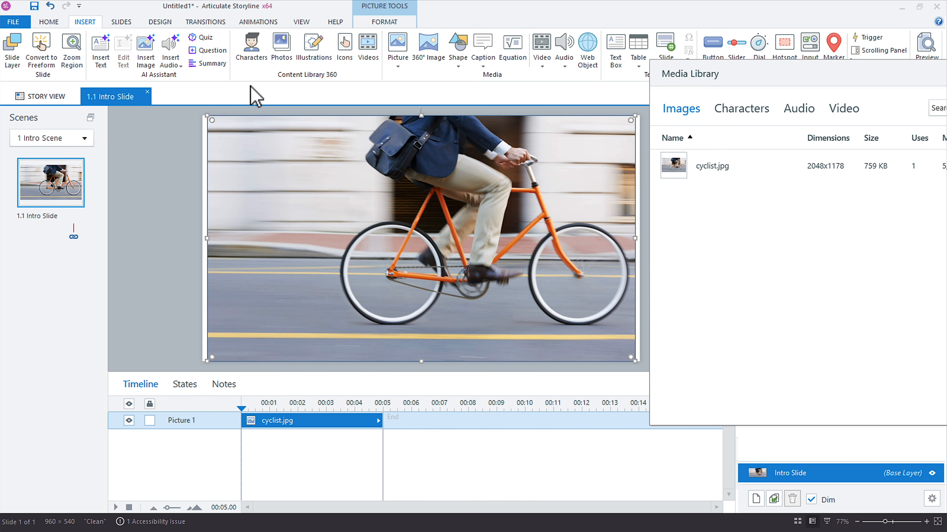
left_click(370, 56)
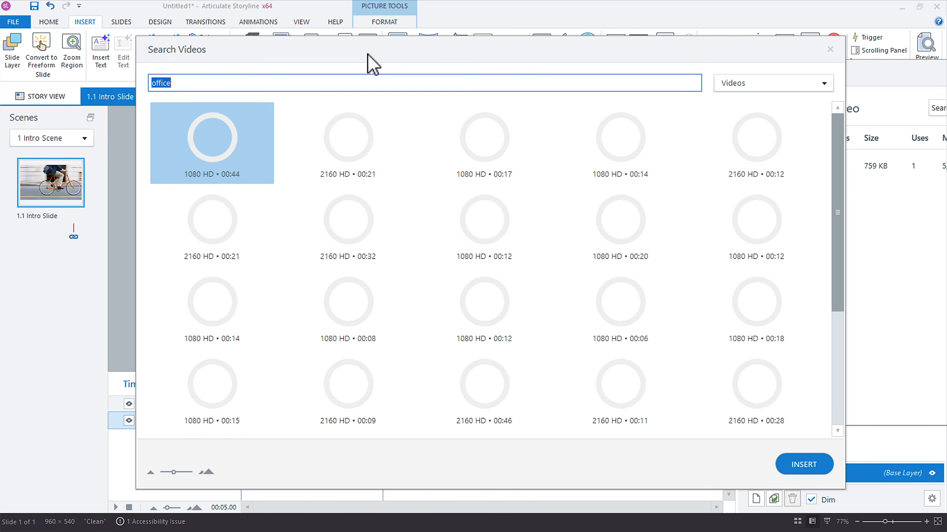
left_click(355, 218)
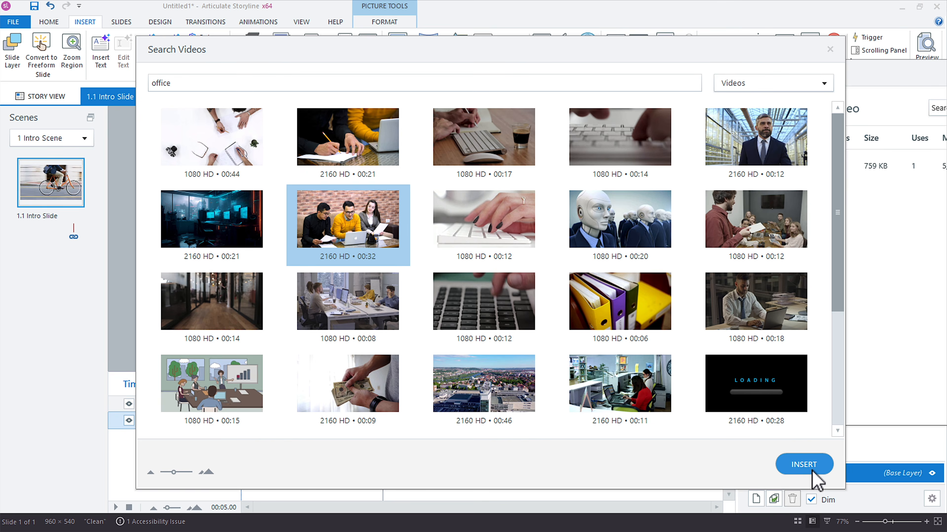
left_click(805, 465)
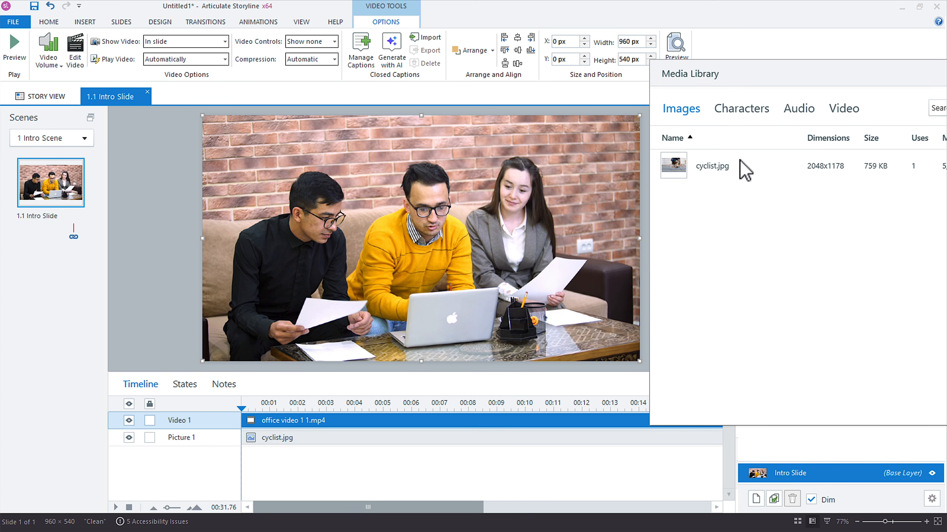
left_click(843, 112)
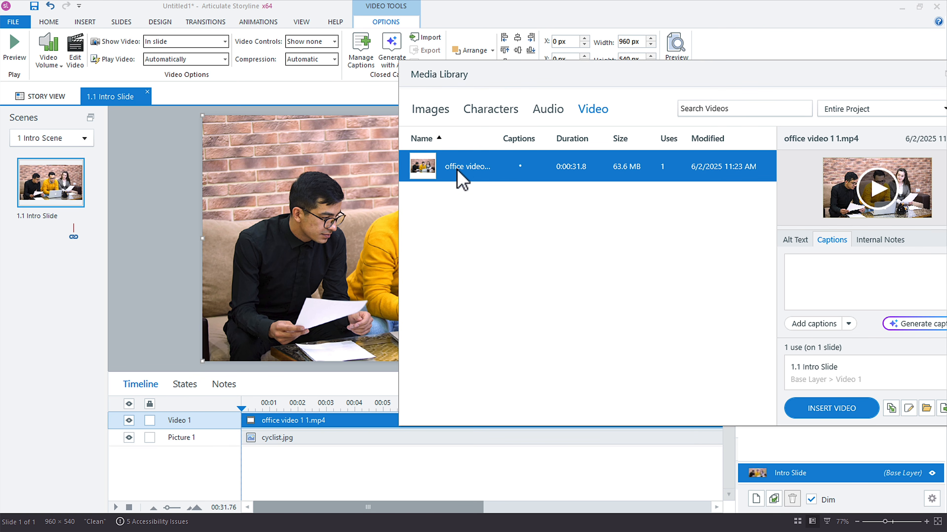
left_click_drag(454, 77, 563, 86)
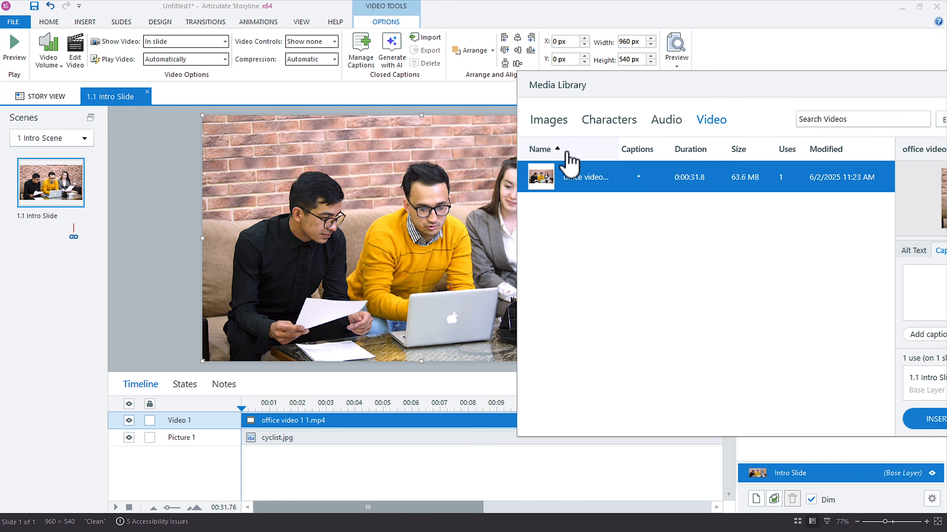
- Record a microphone clip of about 3 seconds and save it onto the Intro Slide, with the Media Library's audio category displayed alongside
left_click(667, 123)
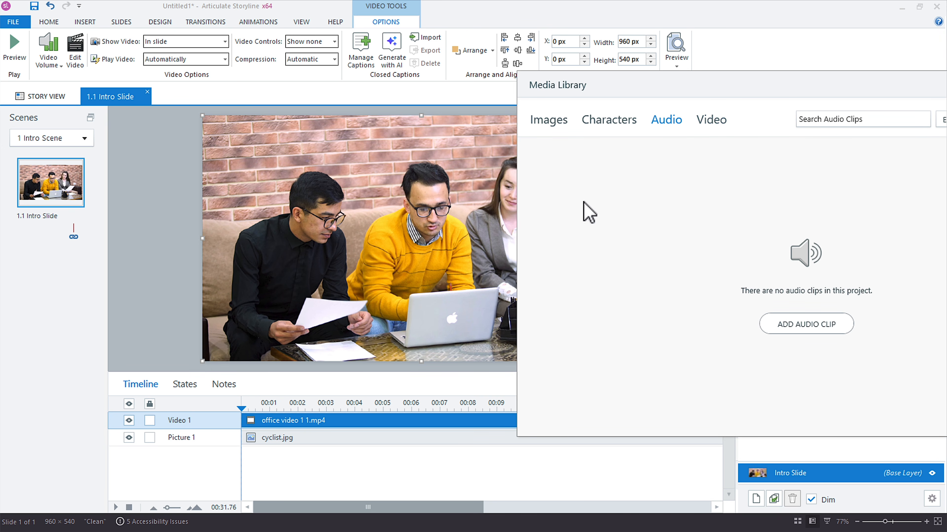
left_click(86, 22)
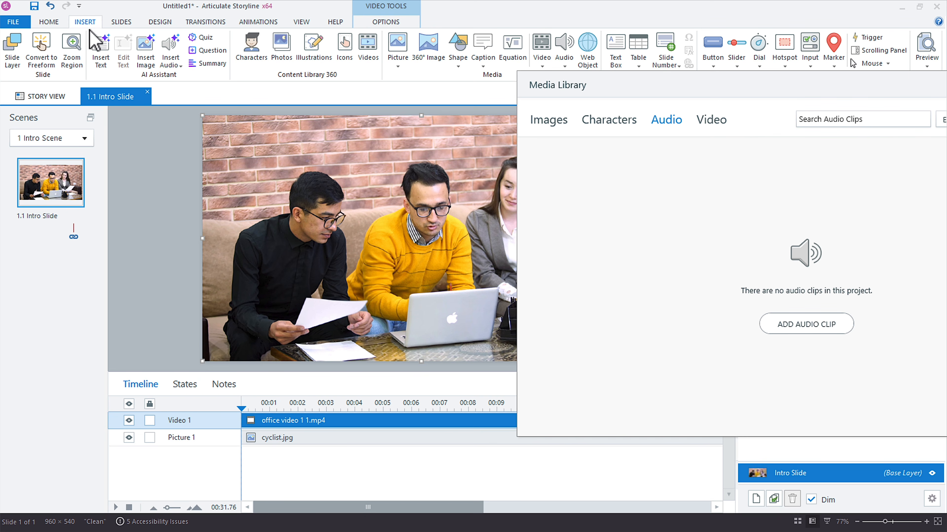
left_click_drag(566, 89, 612, 99)
left_click(565, 67)
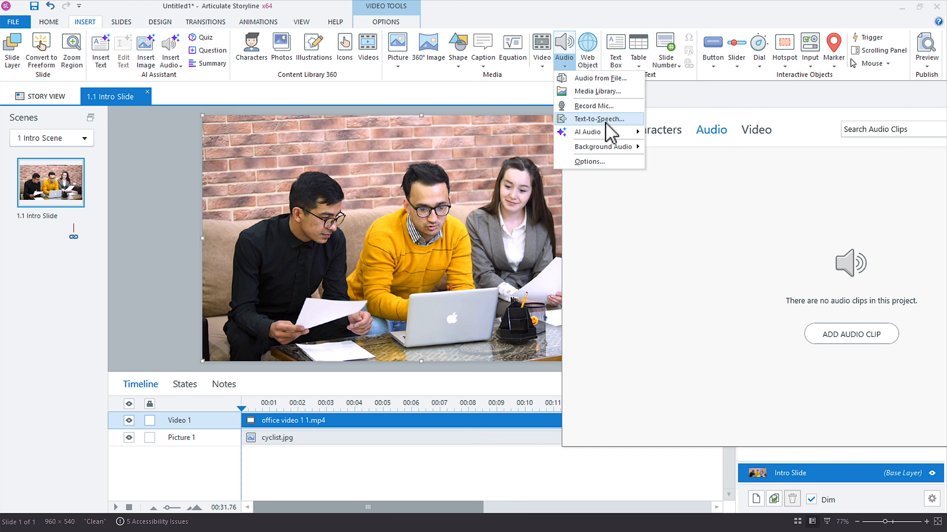
left_click(610, 107)
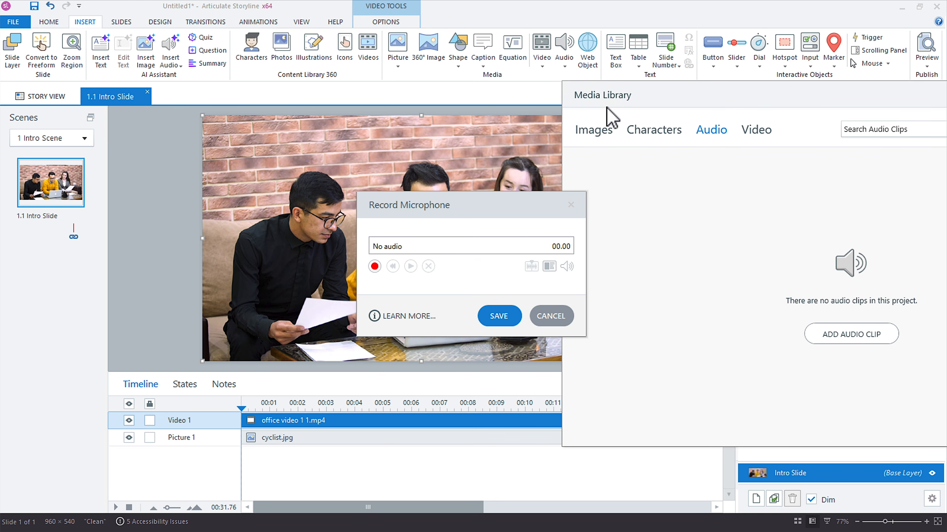
left_click(374, 266)
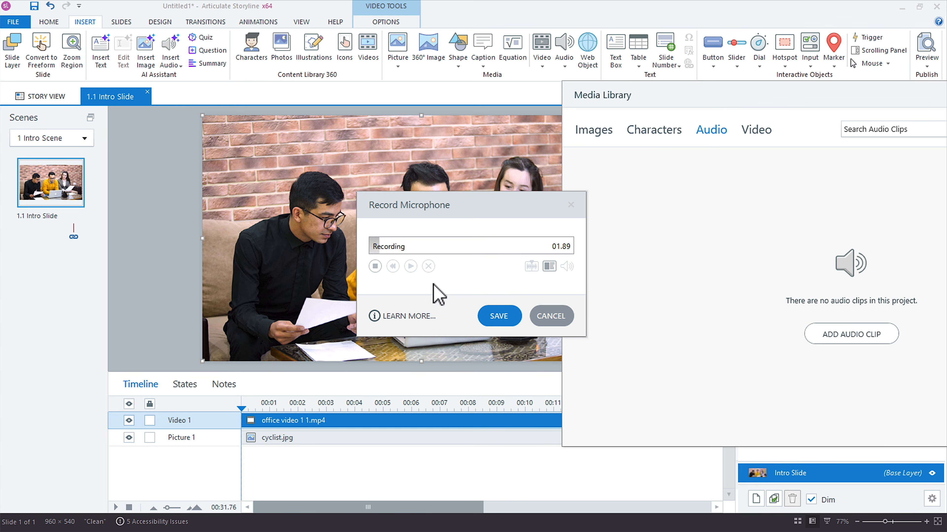
left_click(375, 266)
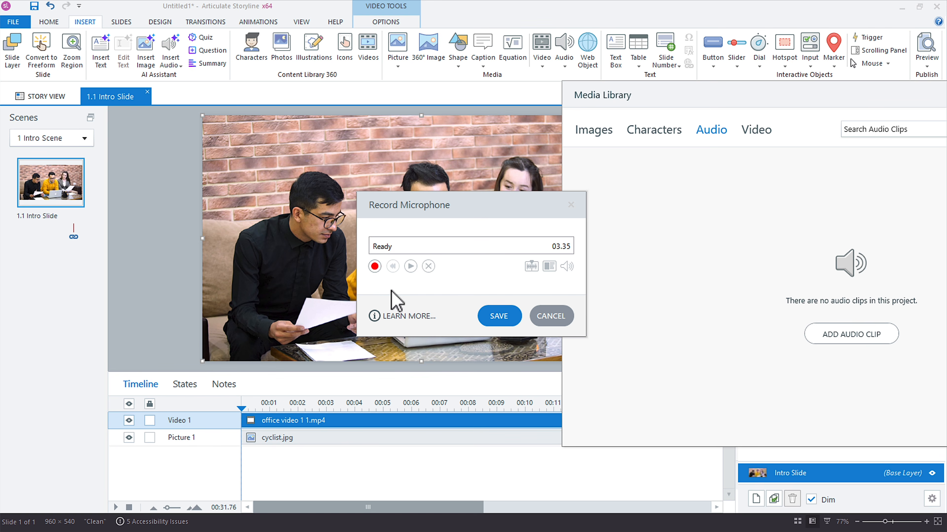
left_click(499, 318)
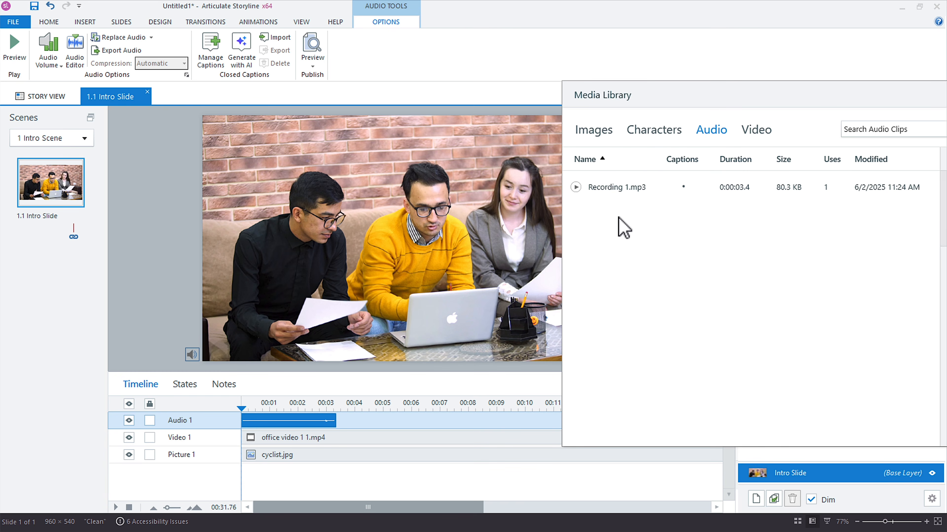
- Display the details of cyclist.jpg in the Media Library's images and enlarge its preview
left_click_drag(597, 97, 259, 93)
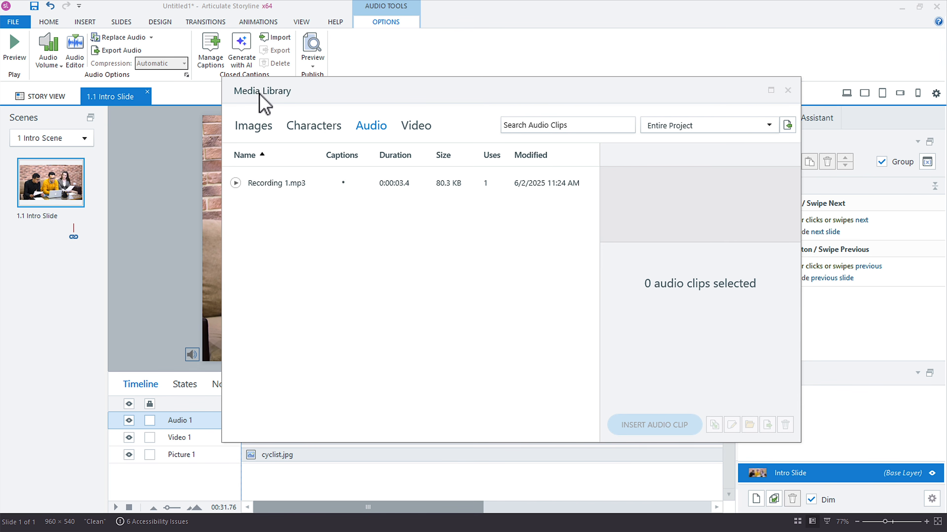
left_click(262, 133)
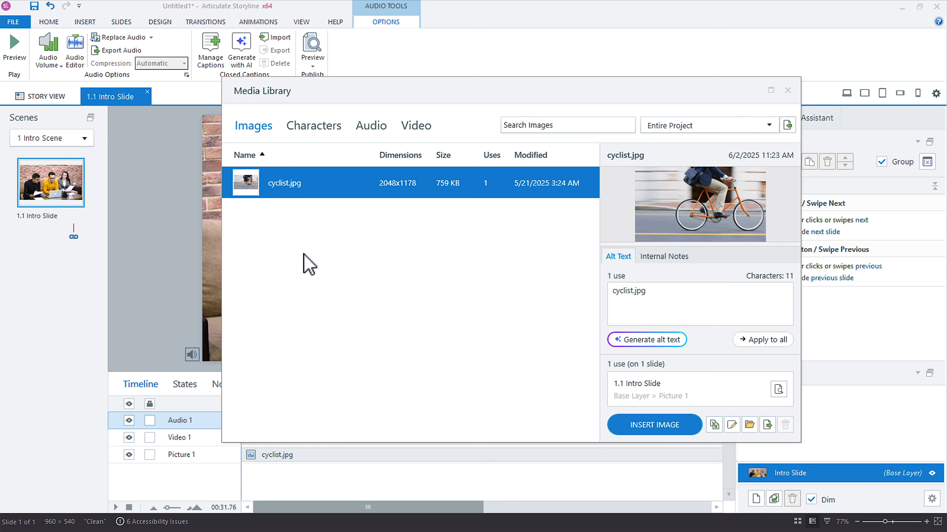
left_click(732, 236)
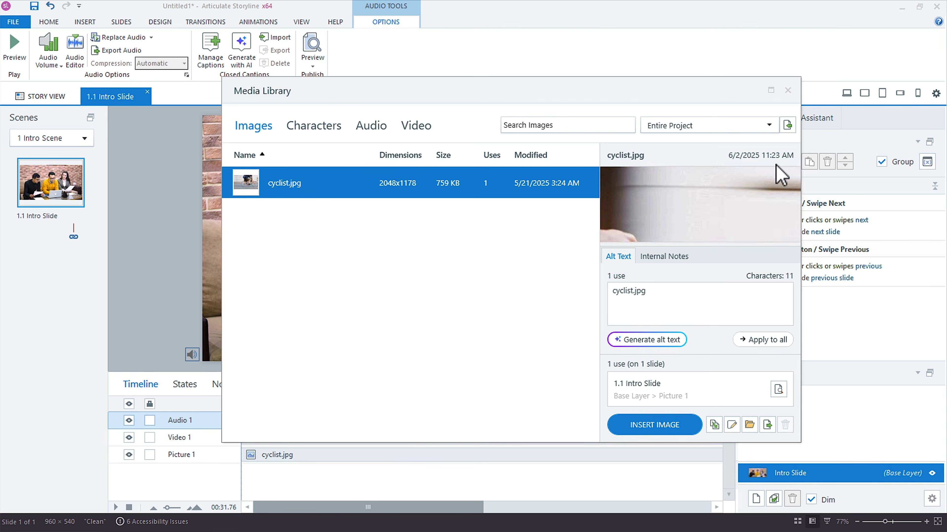
- Import the first twelve pictures of the Images folder, through EasyTrails.jpg, directly into the Media Library
left_click(788, 127)
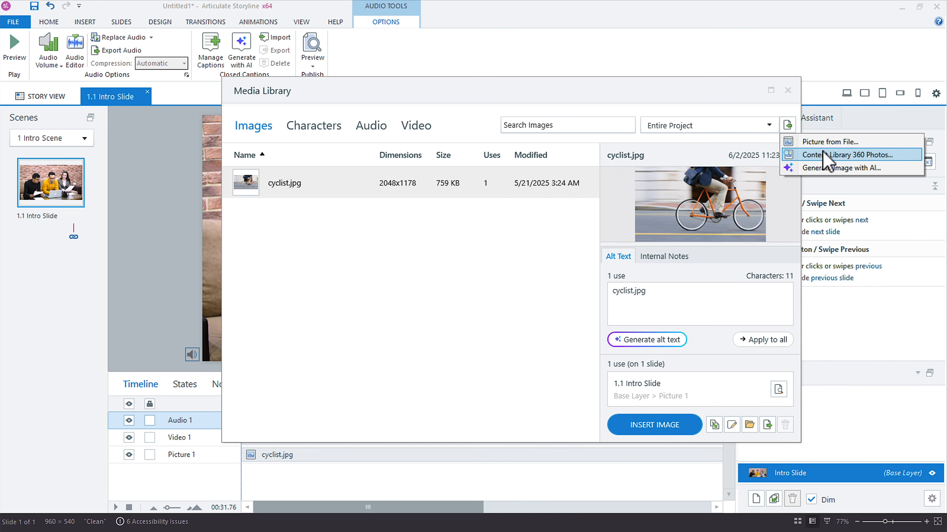
left_click(853, 147)
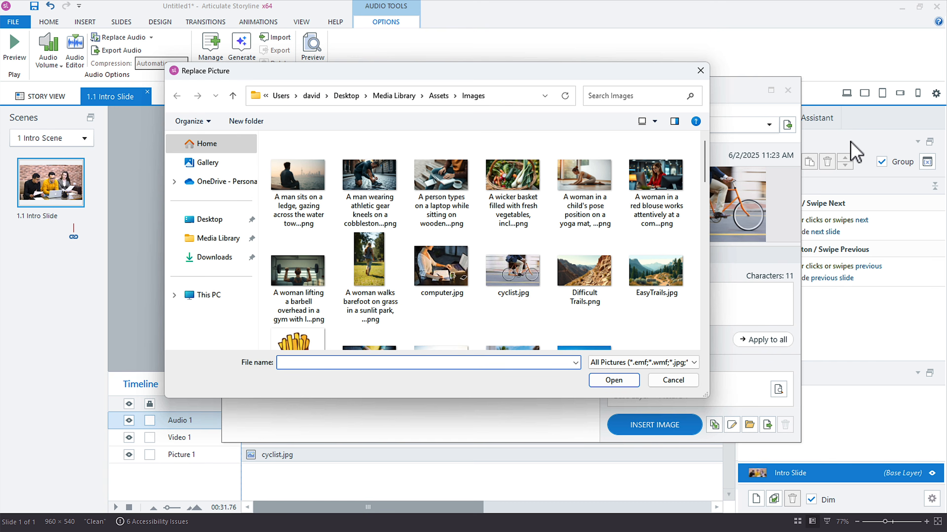
left_click(445, 215, "shift")
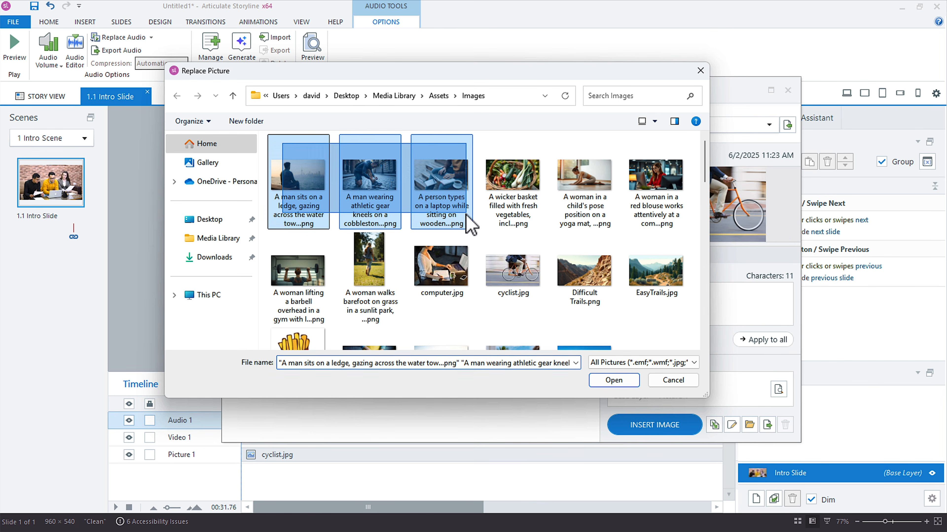
left_click(655, 285, "shift")
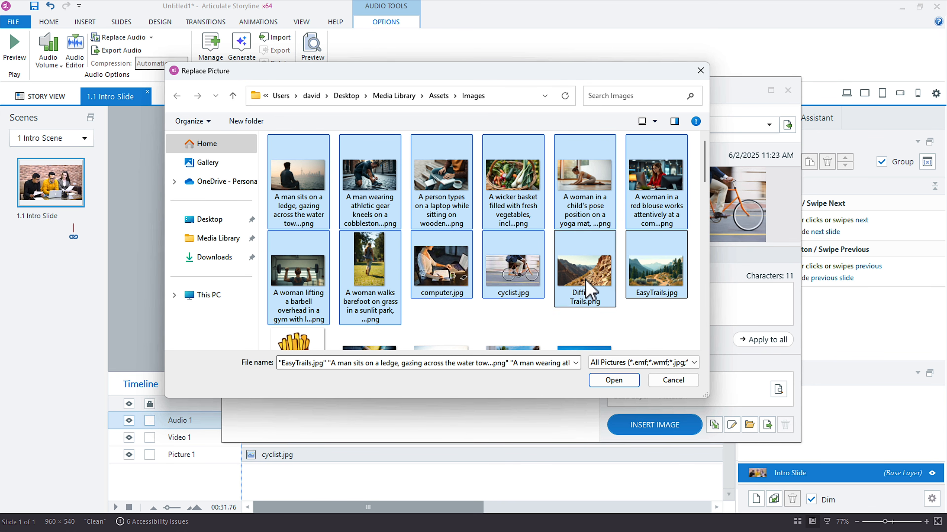
left_click(608, 383)
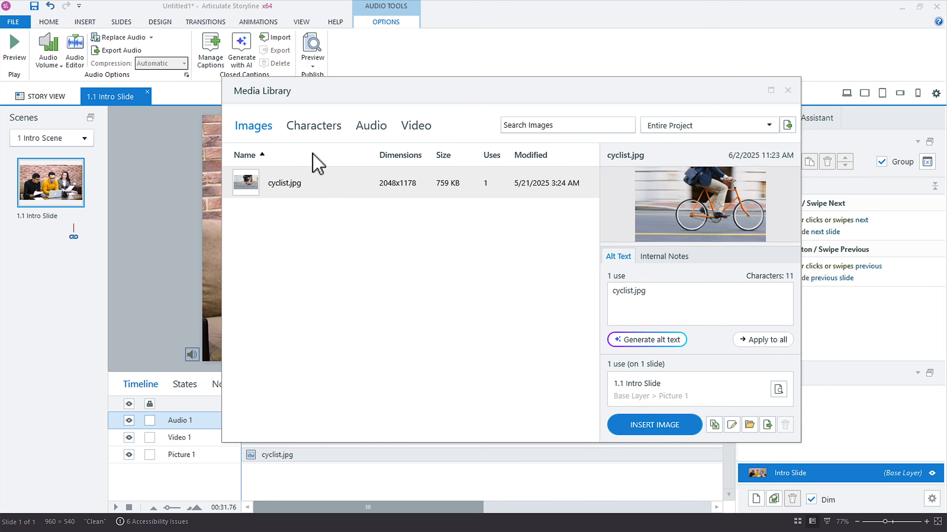
left_click_drag(258, 90, 371, 89)
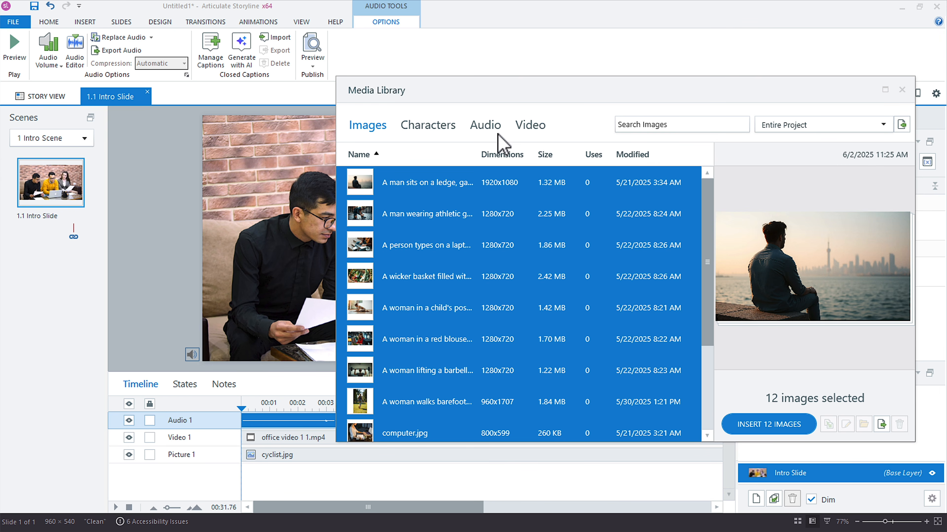
- Import Button 1.m4a through Button 7.m4a, Collapse.m4a and Expand.m4a from Sound Kit Effects > Buttons and Navigation into the Media Library's audio
left_click(486, 127)
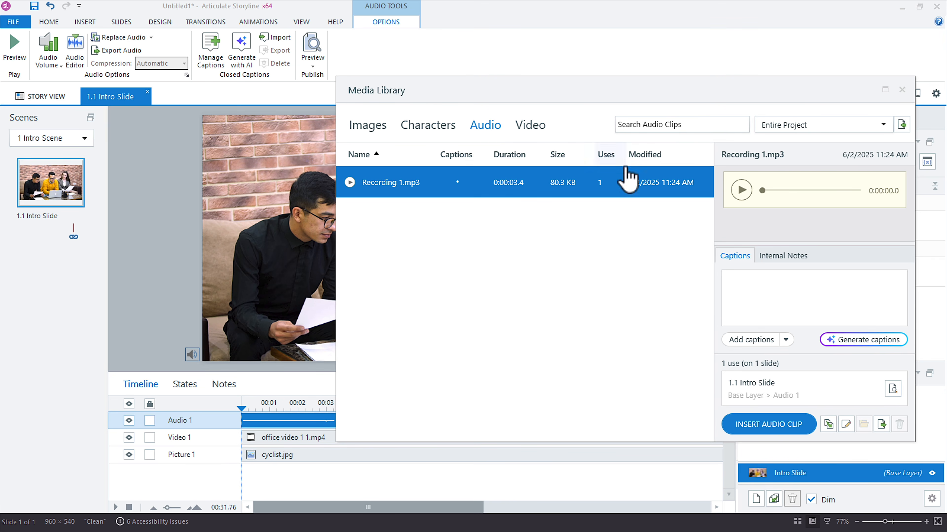
left_click(901, 125)
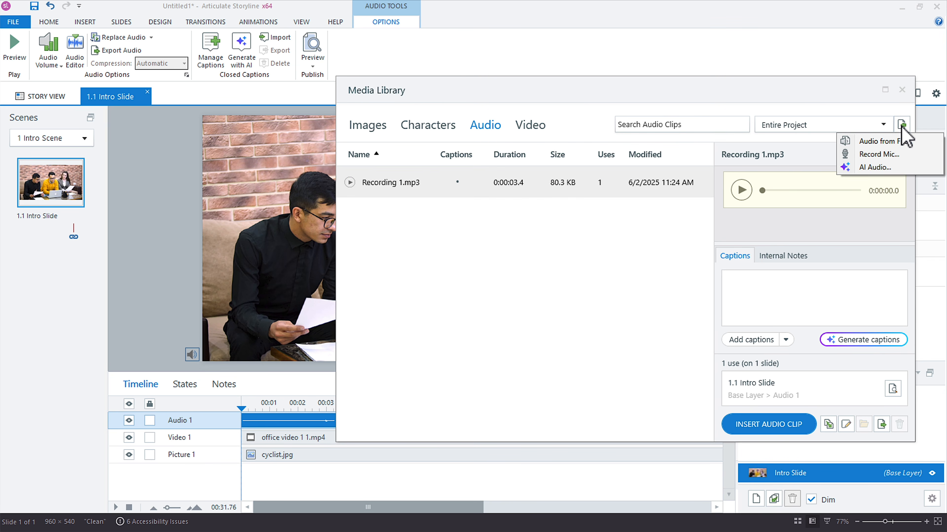
left_click(897, 141)
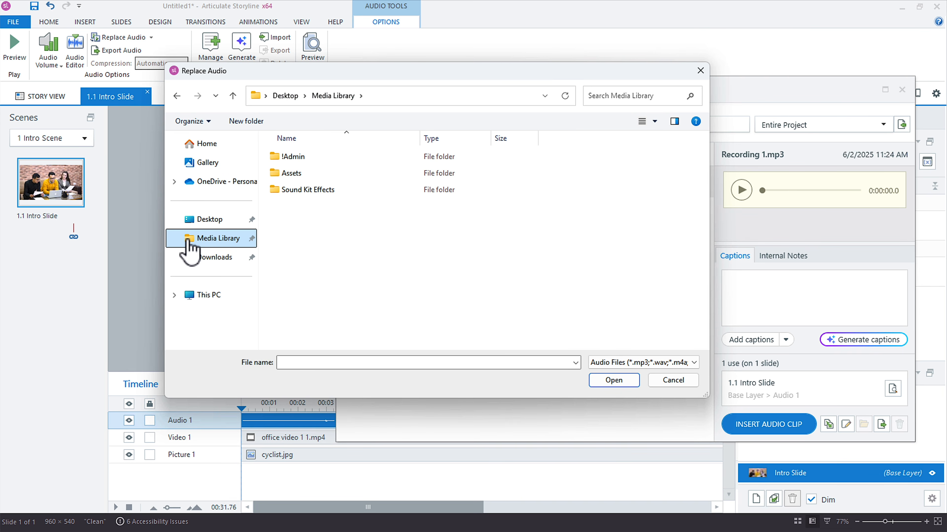
double_click(297, 173)
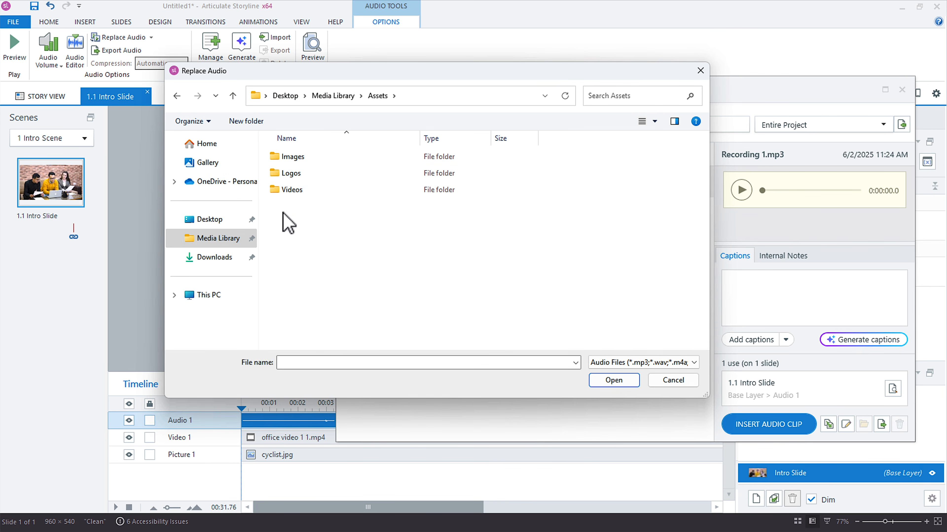
left_click(219, 239)
left_click(314, 192)
double_click(314, 191)
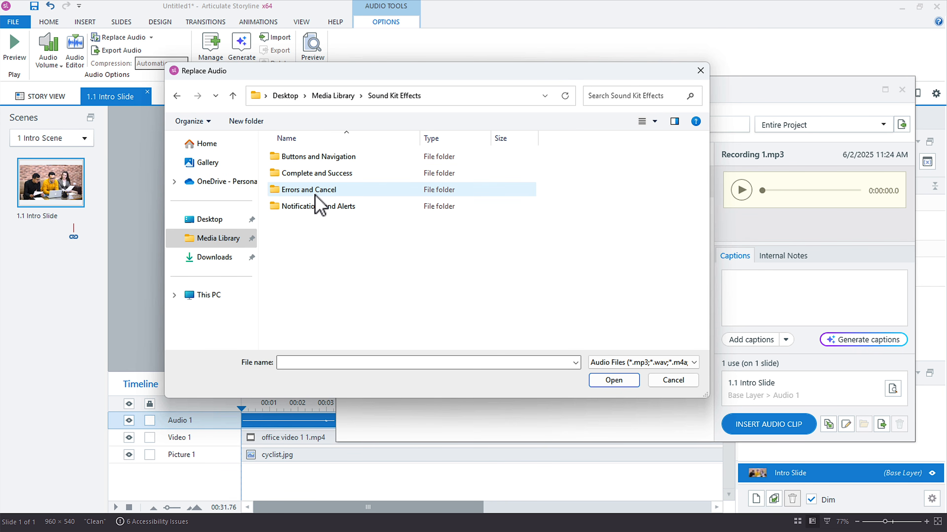
double_click(338, 158)
left_click(356, 161)
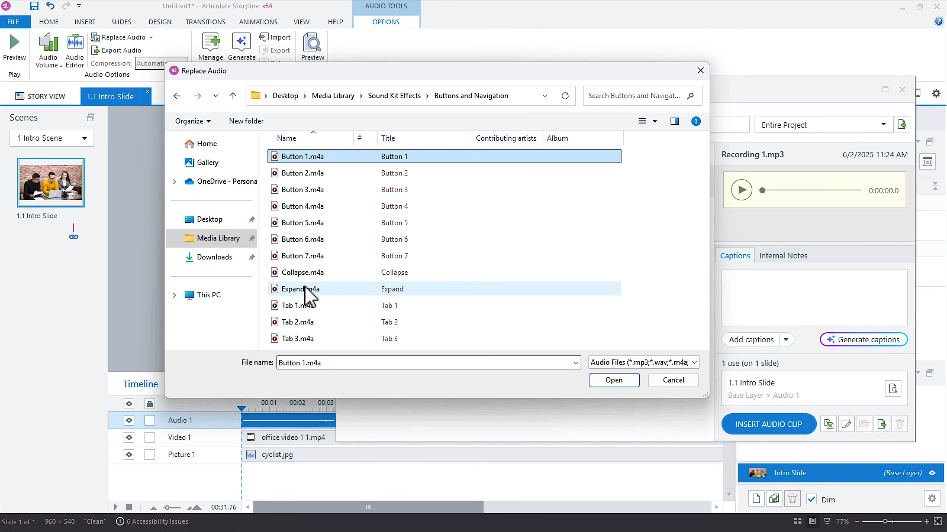
left_click(293, 289, "shift")
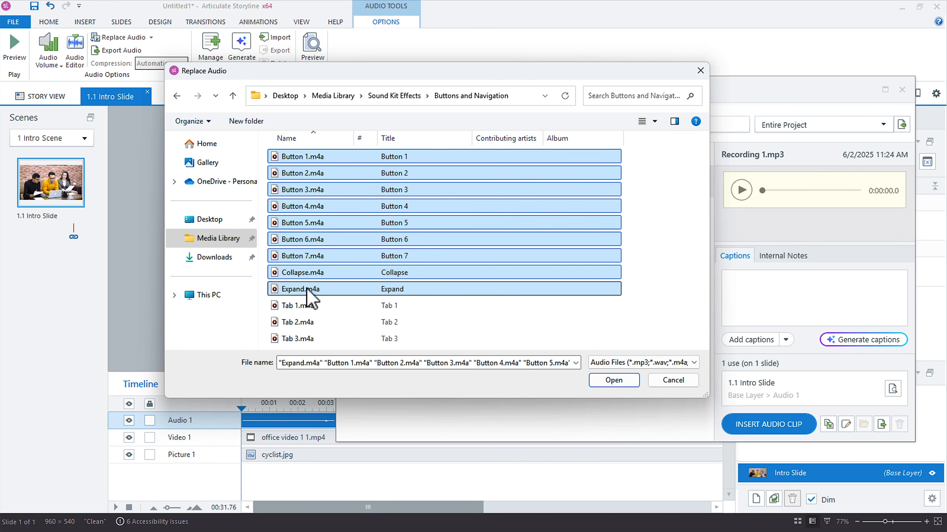
left_click(624, 384)
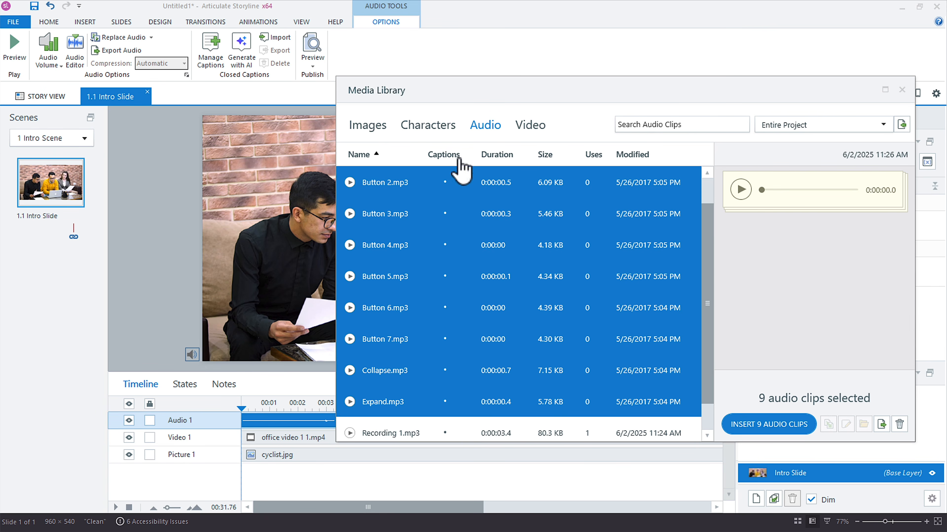
- Add the row of iStock pictures ending with loung-chairs2.jpg from File Explorer's Assets > Images folder to the Media Library's images
left_click(369, 127)
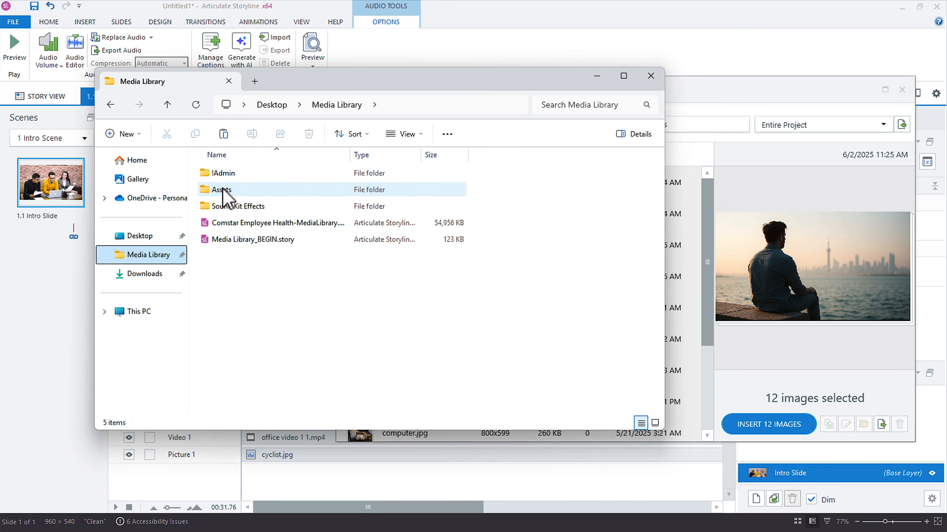
left_click(222, 191)
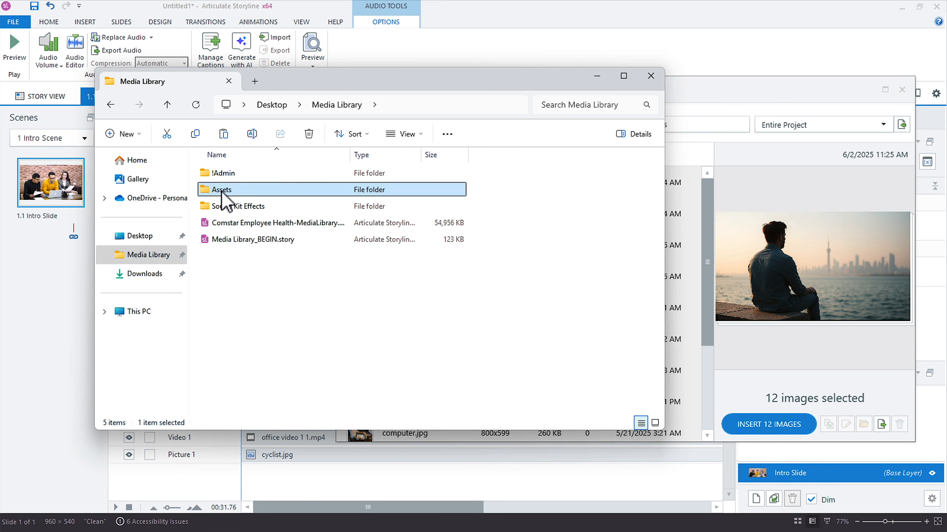
double_click(221, 191)
double_click(235, 175)
left_click_drag(372, 90, 121, 125)
left_click_drag(454, 102, 567, 98)
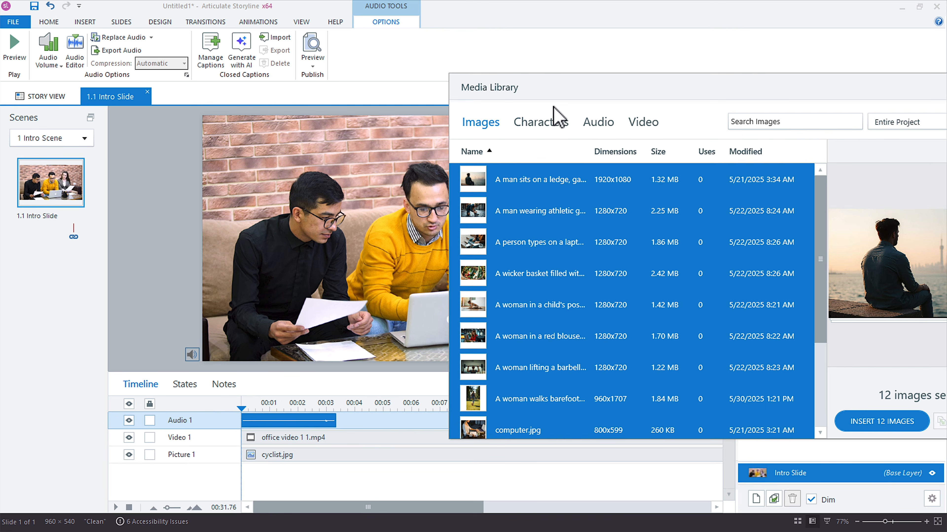
key("alt+Tab")
left_click_drag(382, 377, 583, 253)
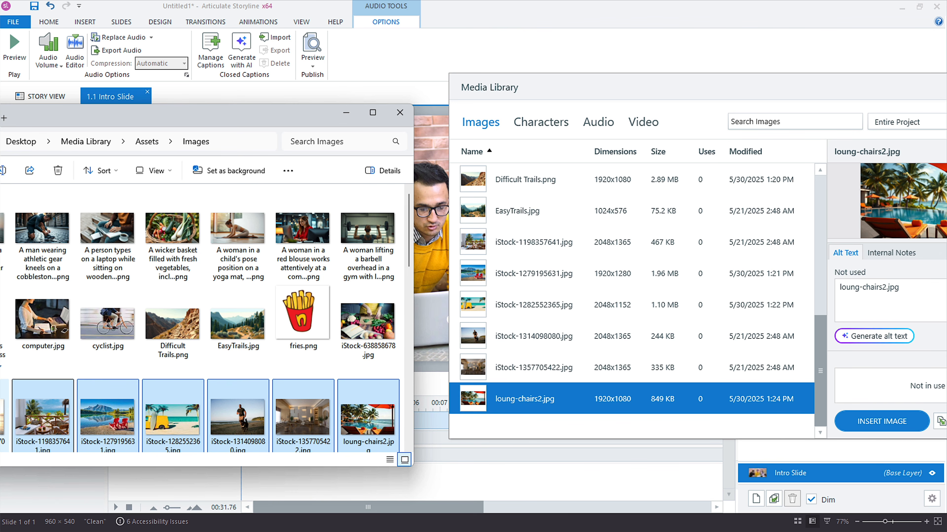
- Import camping video 1.mp4, camping video 2.mp4 and camping video 5.mp4 from Finder's Assets > Videos folder into the Media Library's videos
key("super+Tab")
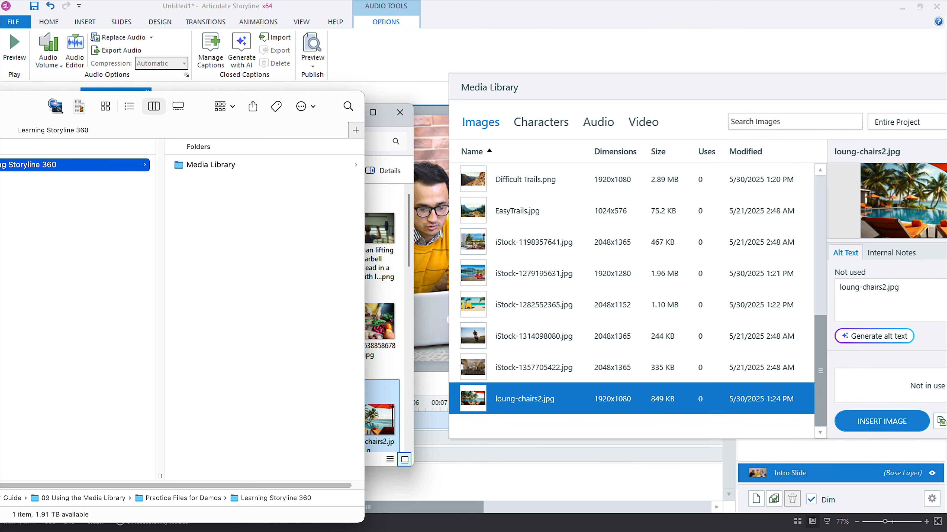
left_click(231, 165)
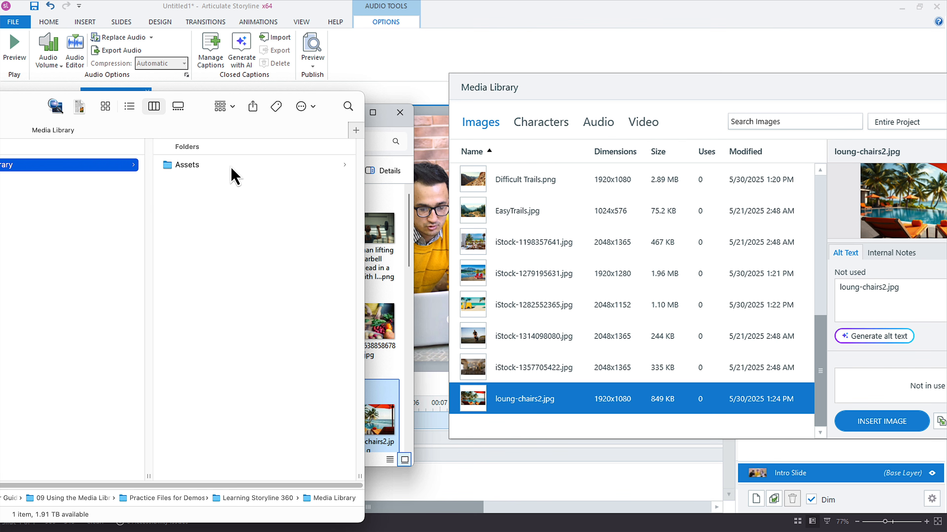
double_click(185, 166)
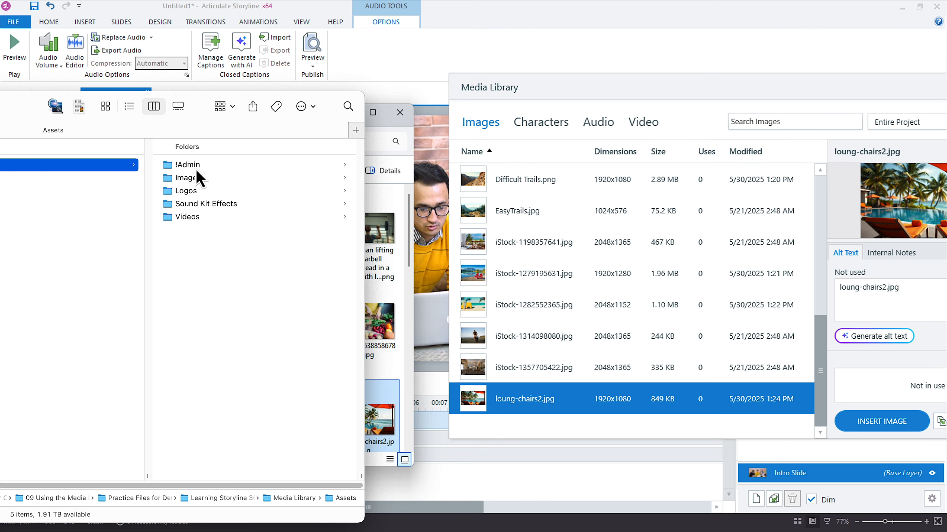
left_click(174, 219)
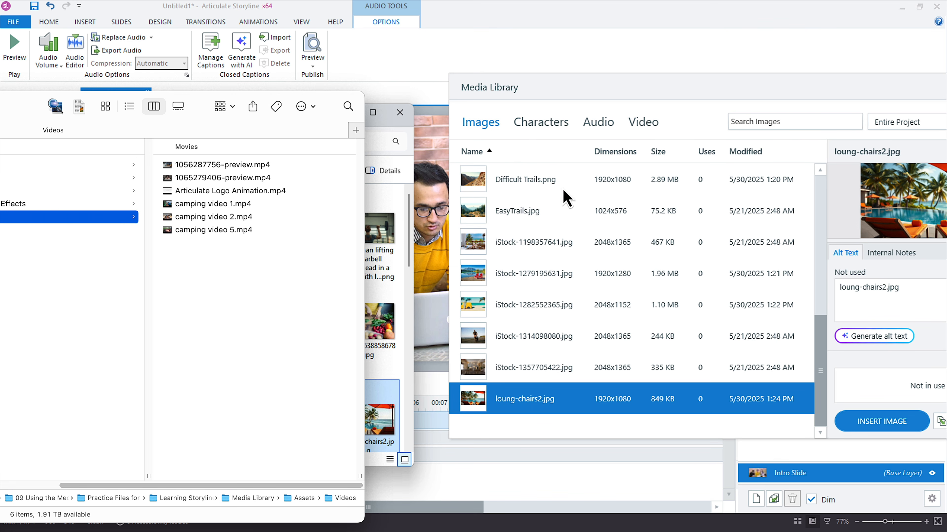
left_click(644, 125)
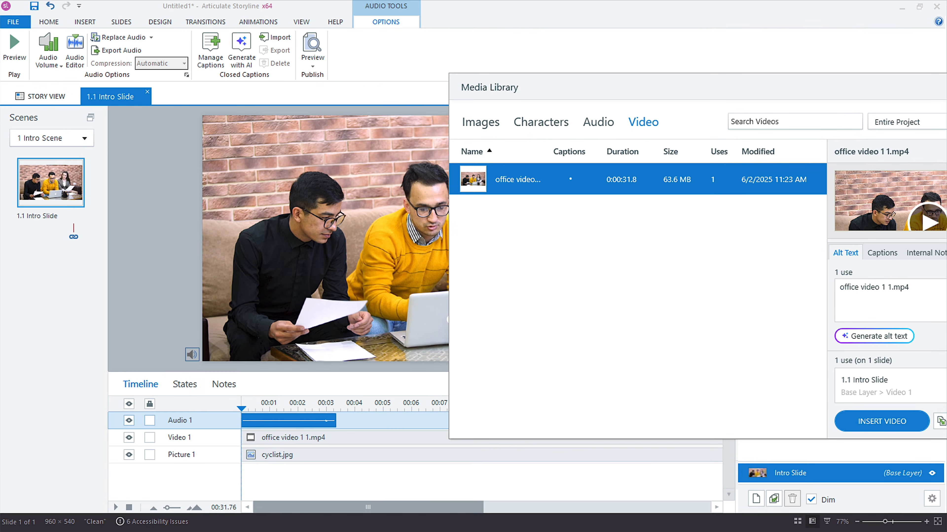
left_click(1, 119)
left_click_drag(264, 265, 255, 202)
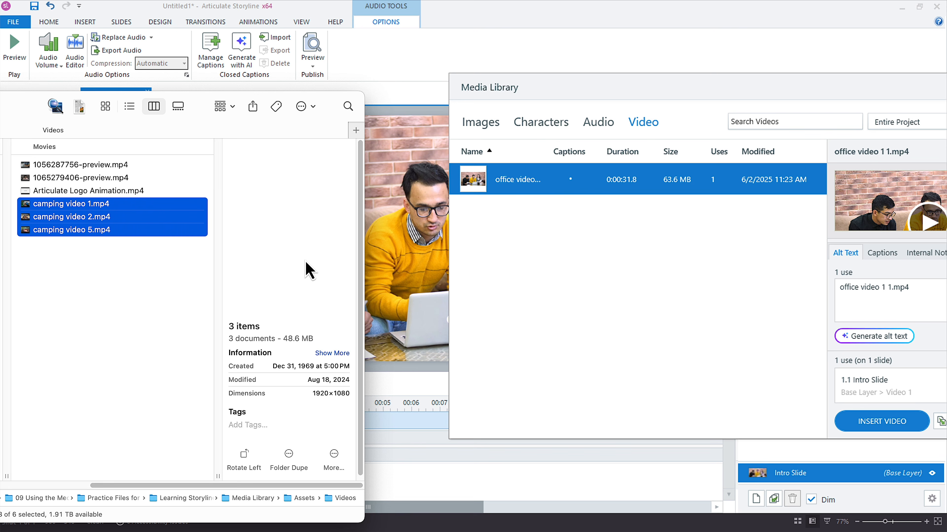
left_click_drag(63, 224, 559, 250)
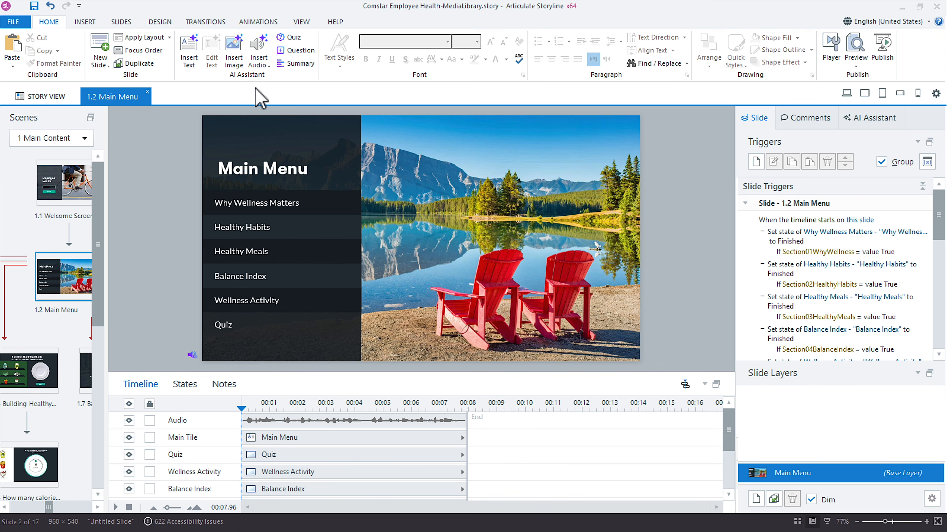
- Open the Media Library of the Comstar Employee Health project and sort its images by number of uses, highest first
left_click(301, 22)
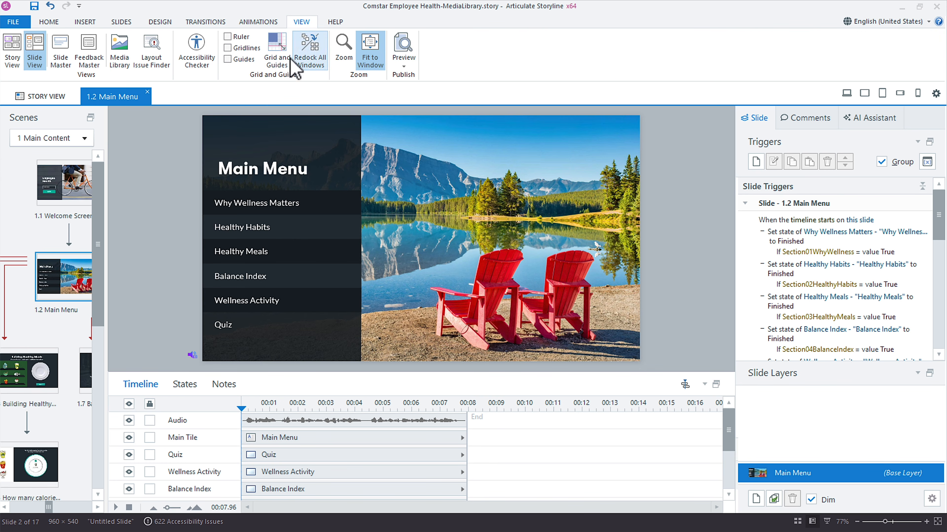
left_click(120, 49)
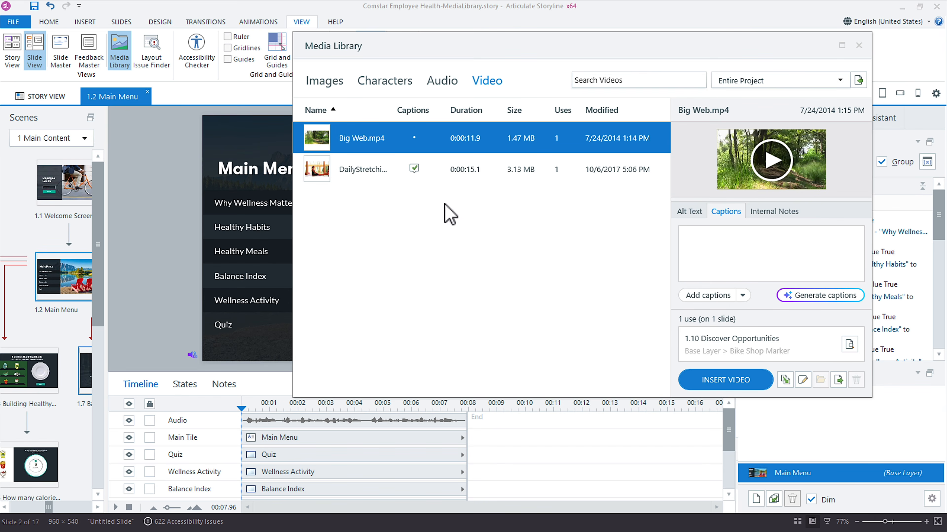
left_click(325, 83)
left_click_drag(431, 55, 407, 45)
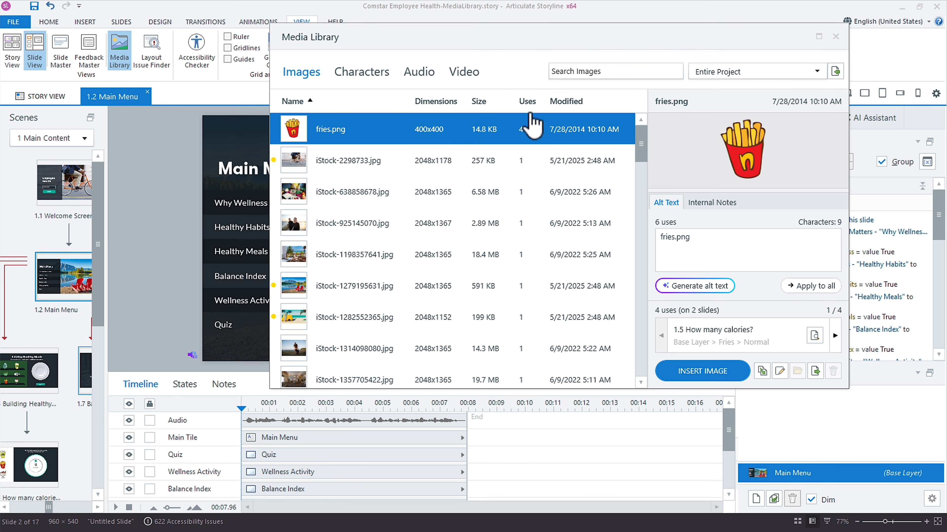
left_click(529, 105)
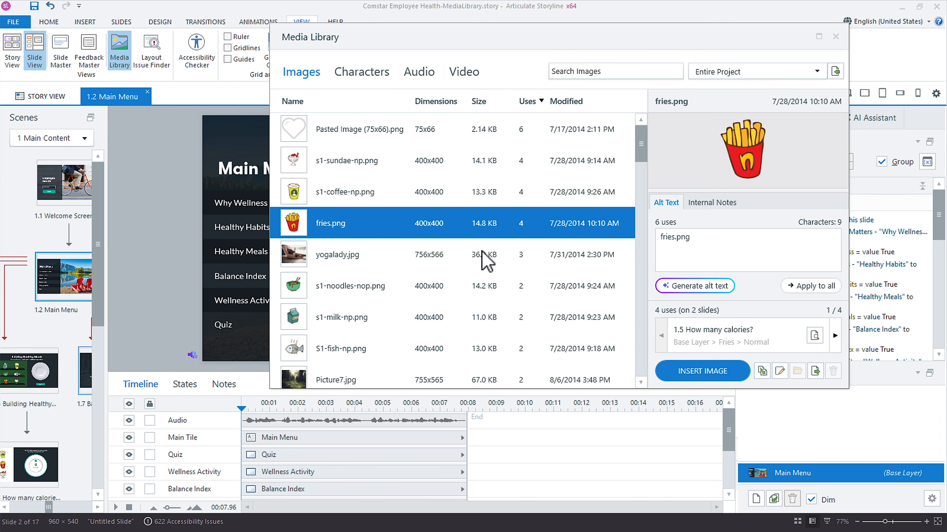
- View the details of the s1-coffee-np.png, s1-sundae-np.png and fries.png images in the Media Library
left_click(336, 197)
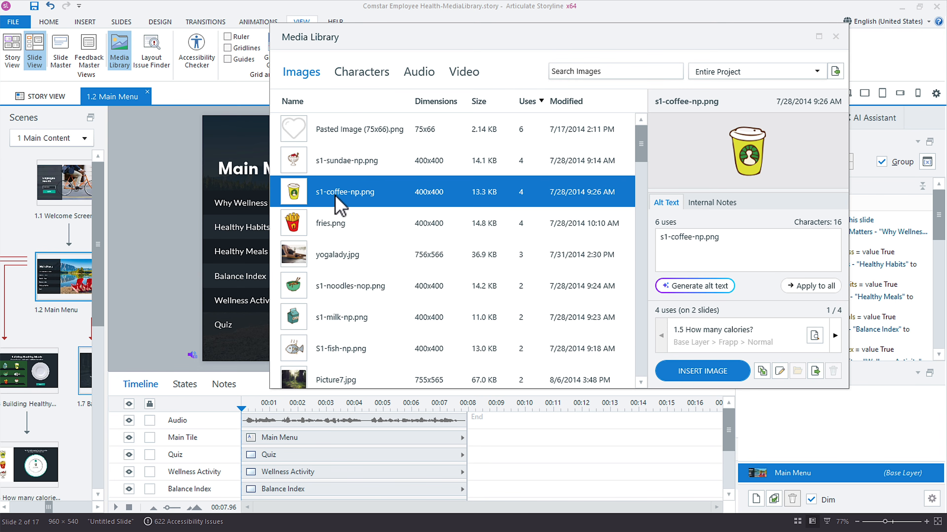
left_click(336, 163)
left_click(340, 191)
left_click(338, 225)
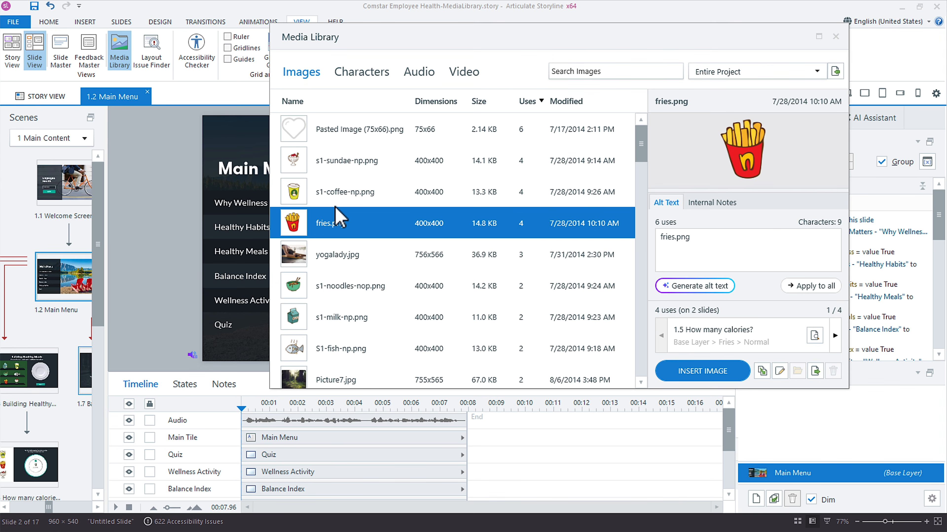
left_click(341, 198)
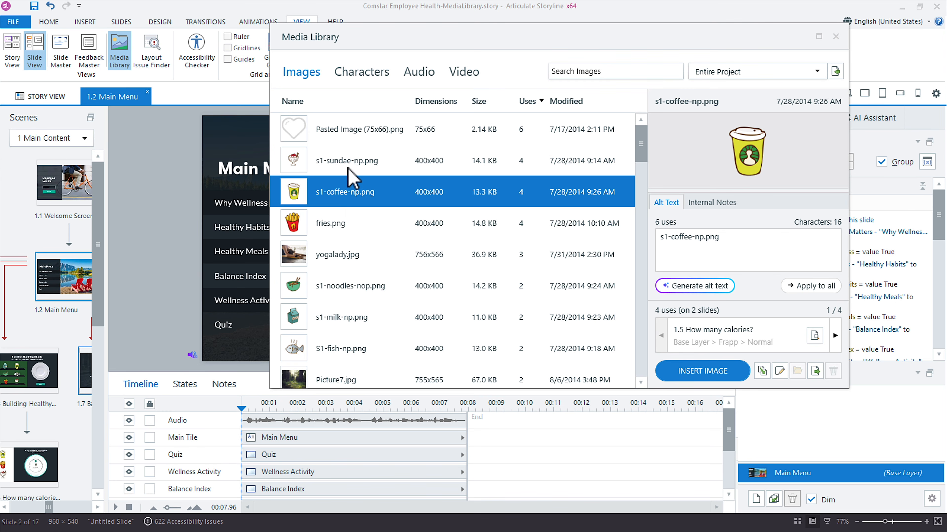
- Rename s1-sundae-np.png as Icon-sundae-np.png in the Media Library's images
left_click(349, 173)
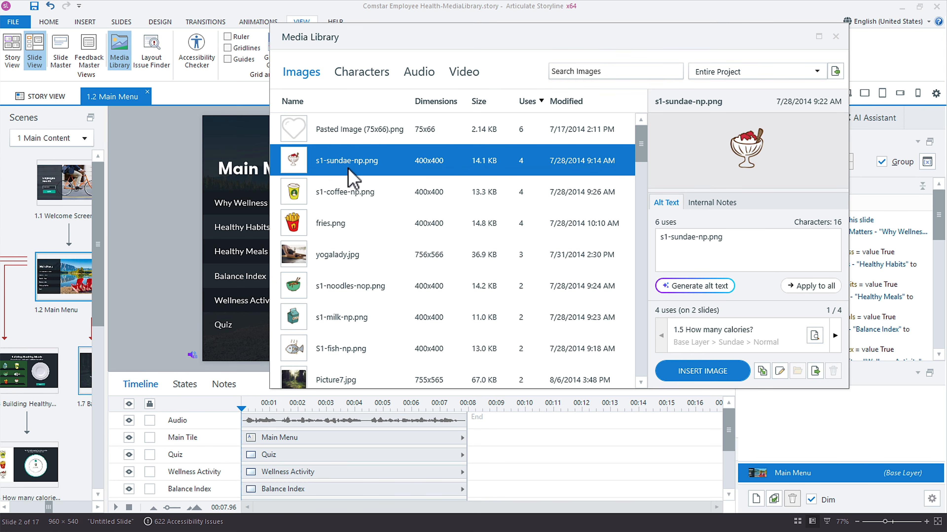
left_click(328, 161)
left_click(321, 163)
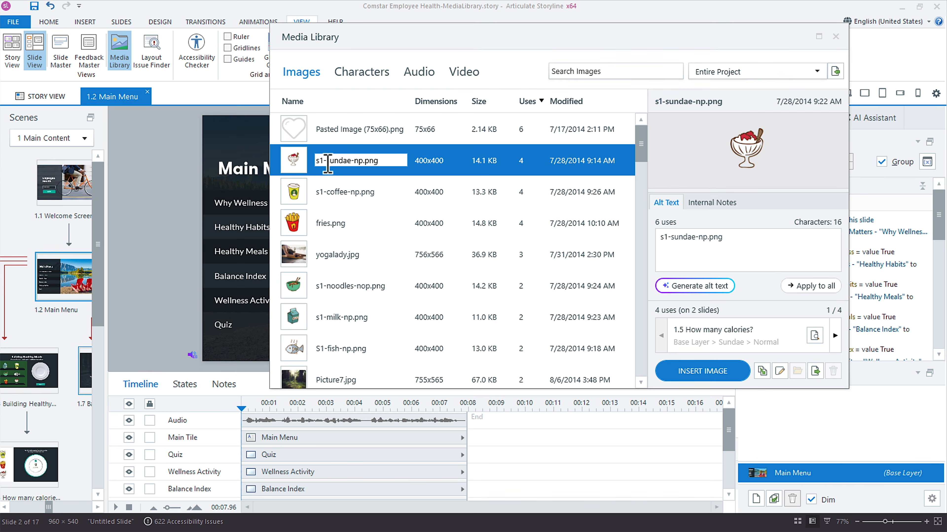
left_click_drag(328, 164, 306, 165)
type("Icon-")
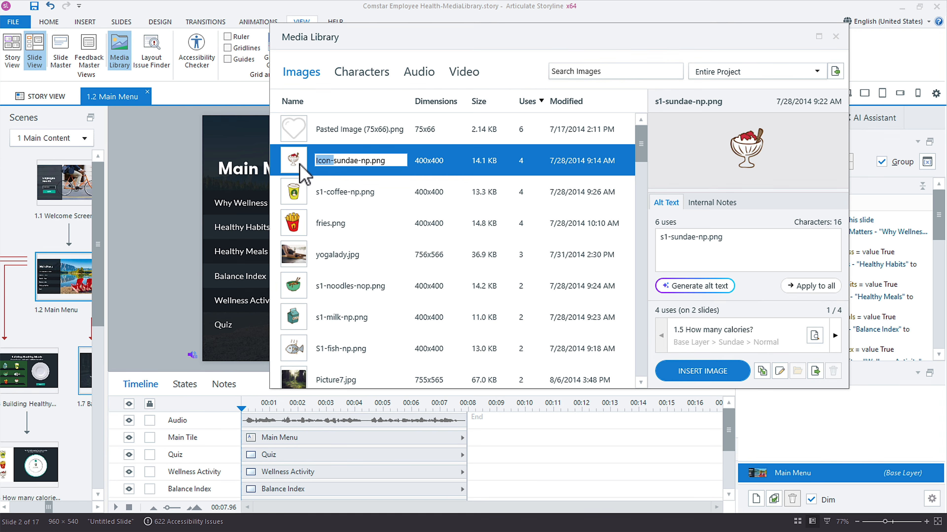
key("Return")
- Rename s1-coffee-np.png as Icon-coffee-np.png in the Media Library's images
left_click(328, 164)
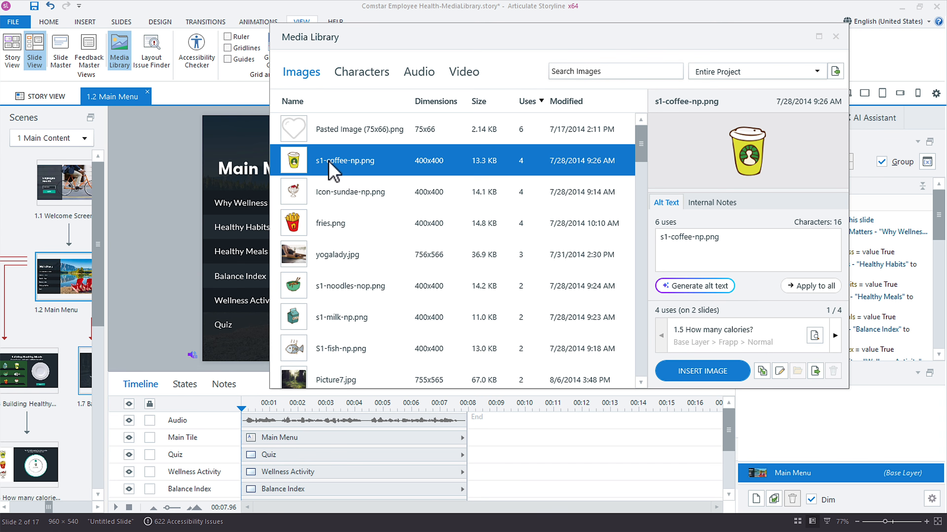
left_click(330, 163)
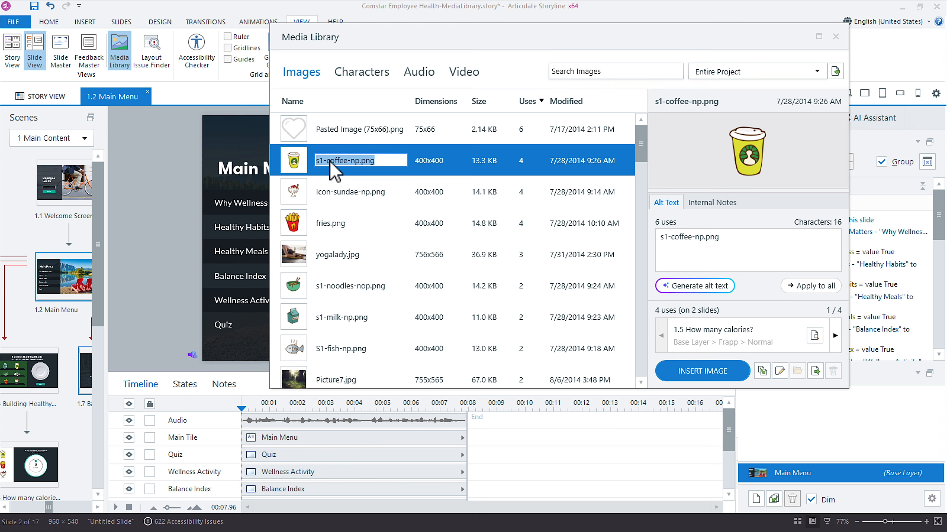
left_click(329, 165)
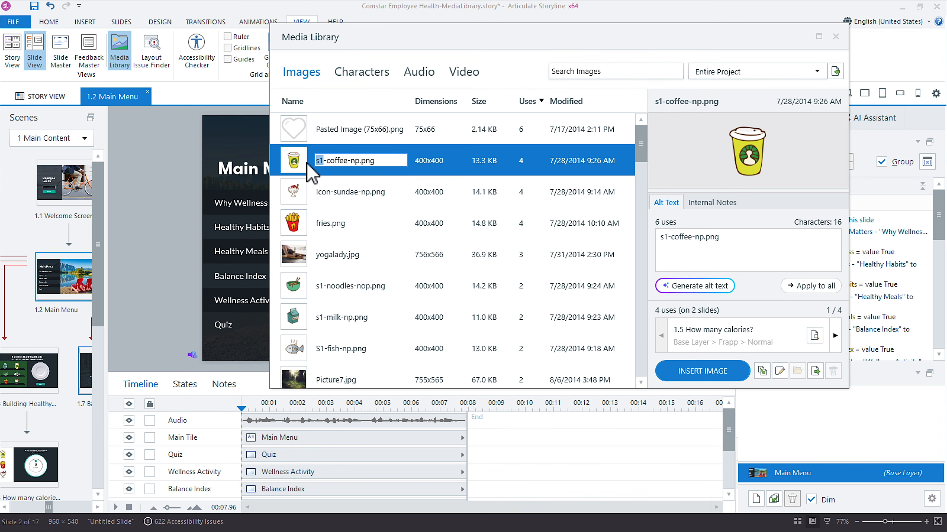
left_click_drag(327, 163, 302, 172)
type("Icon-")
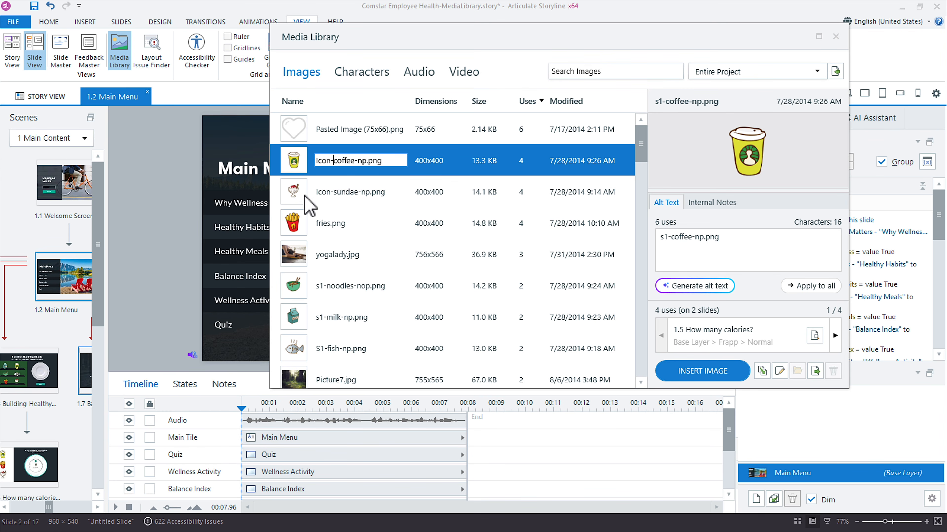
- Rename fries.png as Icon-fries.png in the Media Library's images
left_click(332, 232)
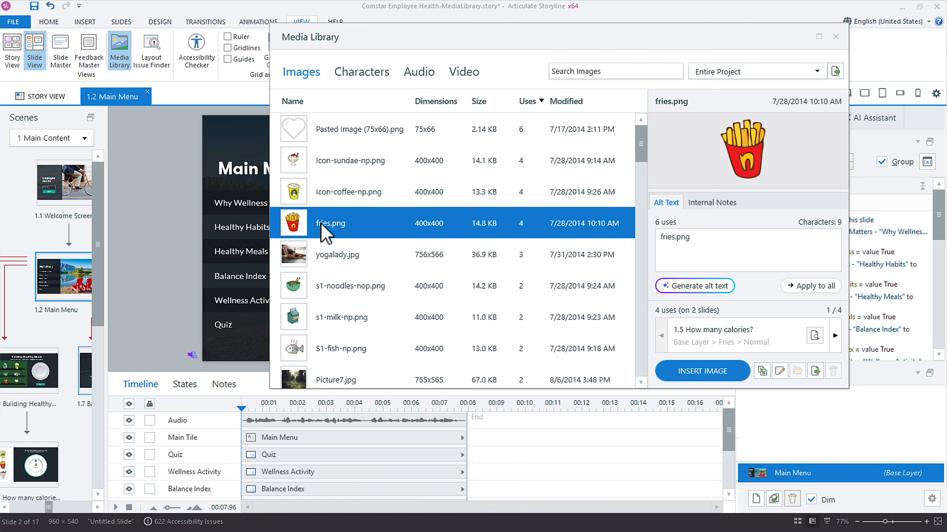
left_click(321, 225)
key("Home")
type("Icon-")
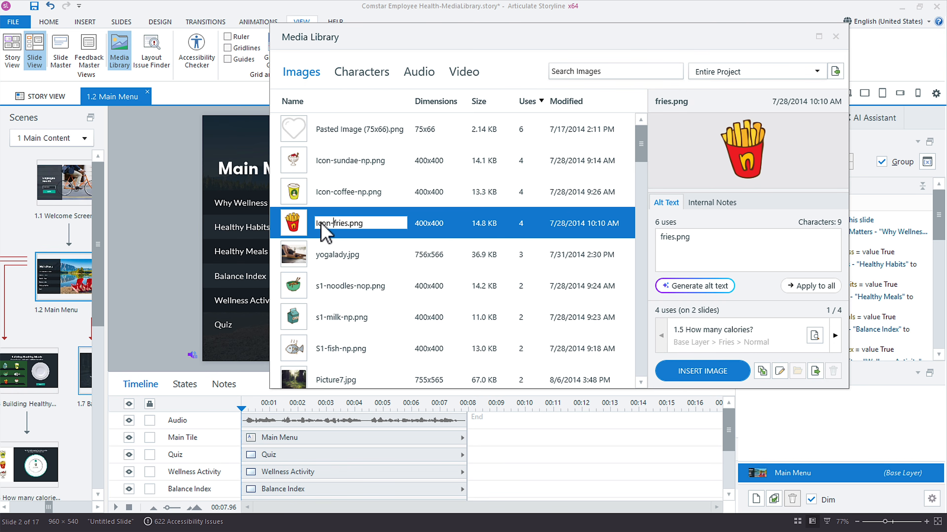
left_click(334, 199)
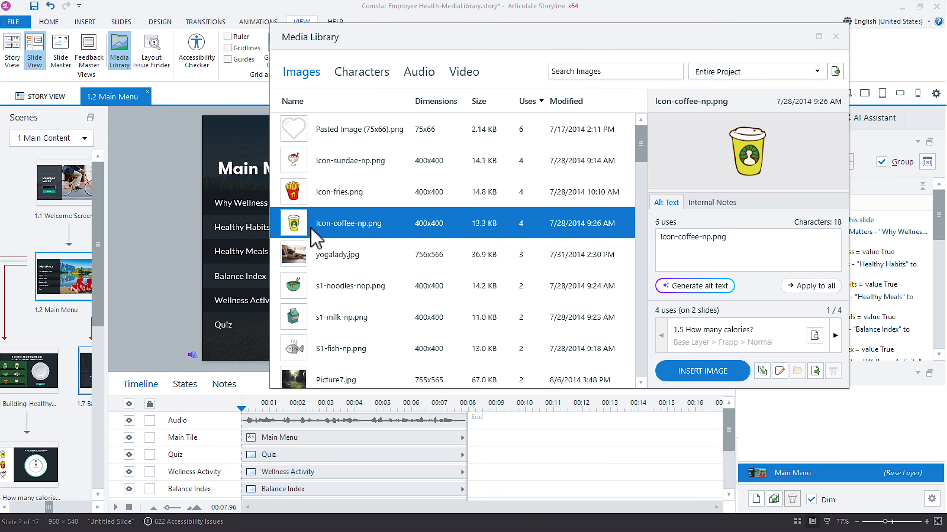
- Search the Media Library's images for "icon" and clear the search to list all images again
left_click(585, 71)
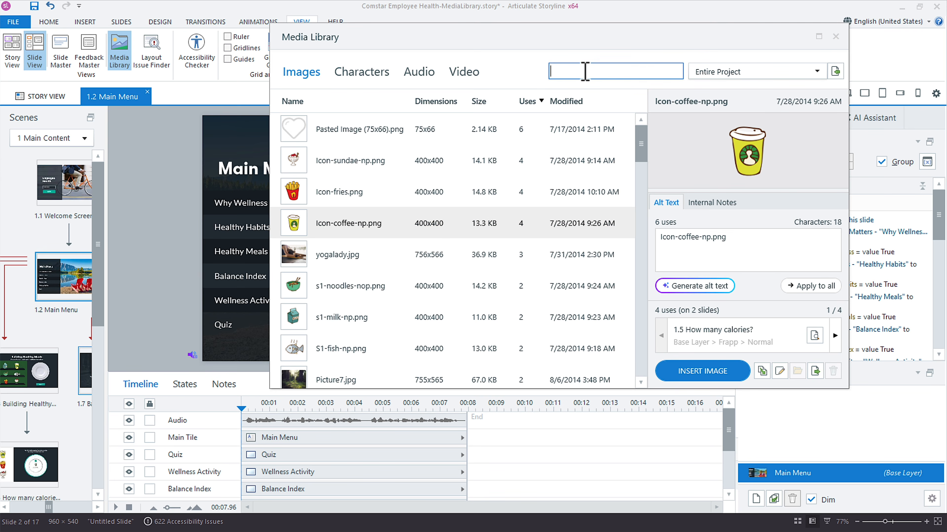
type("icon")
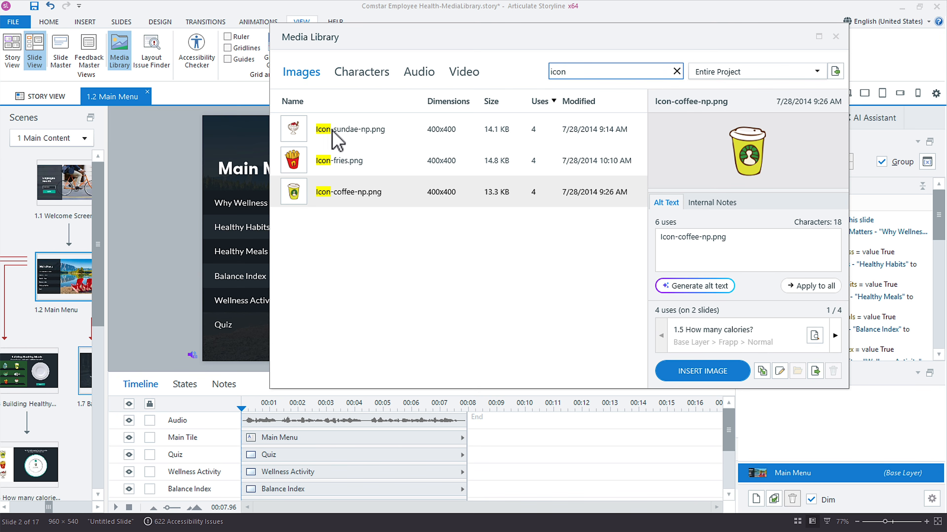
left_click(676, 71)
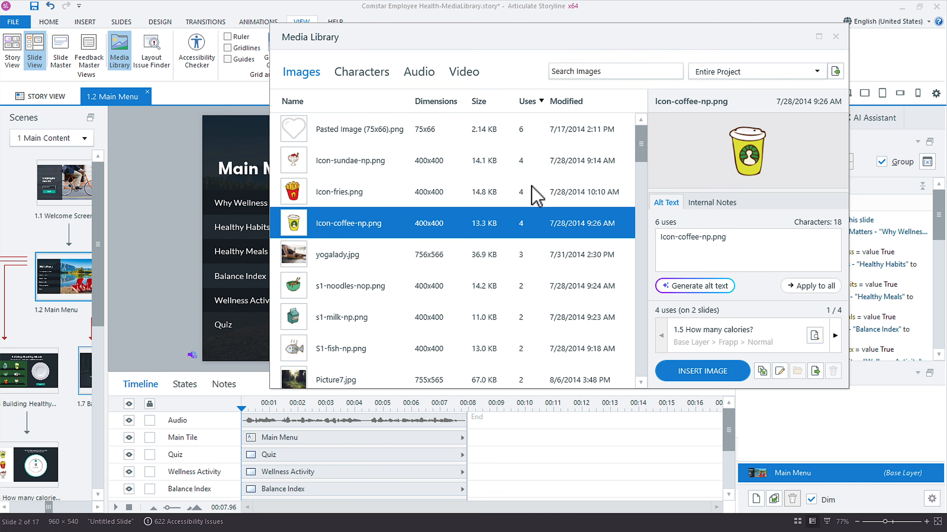
- Show the internal notes of Icon-coffee-np.png and sort the images by name in ascending order
left_click(716, 203)
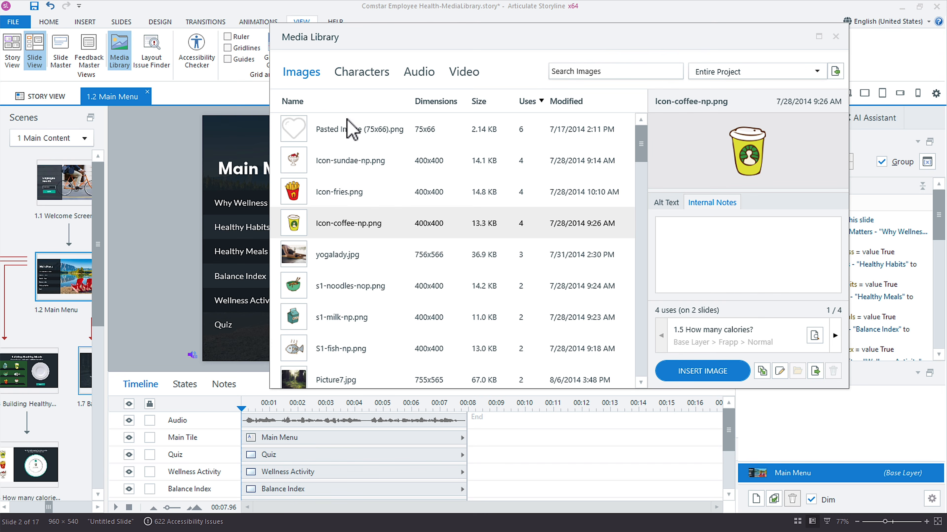
left_click(294, 104)
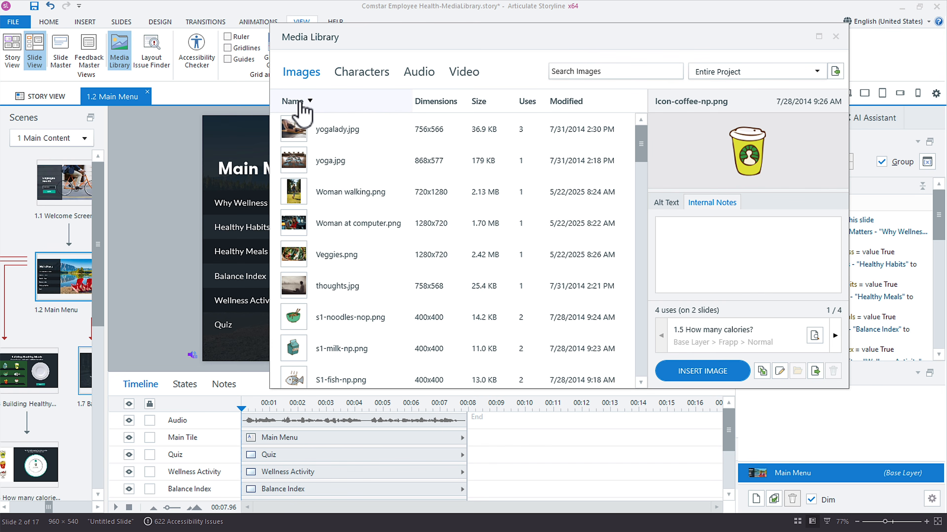
left_click(298, 104)
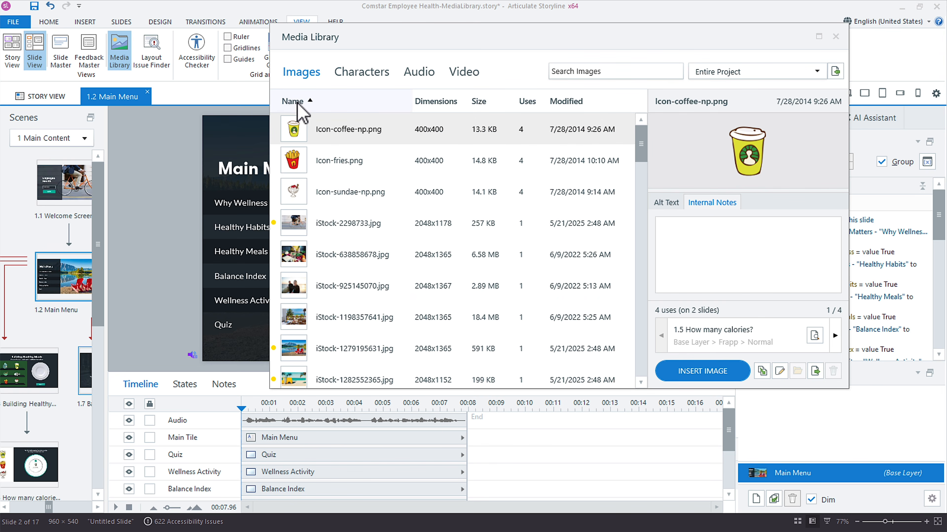
- Copy the file name iStock-2298733.jpg into that image's internal notes
left_click(346, 225)
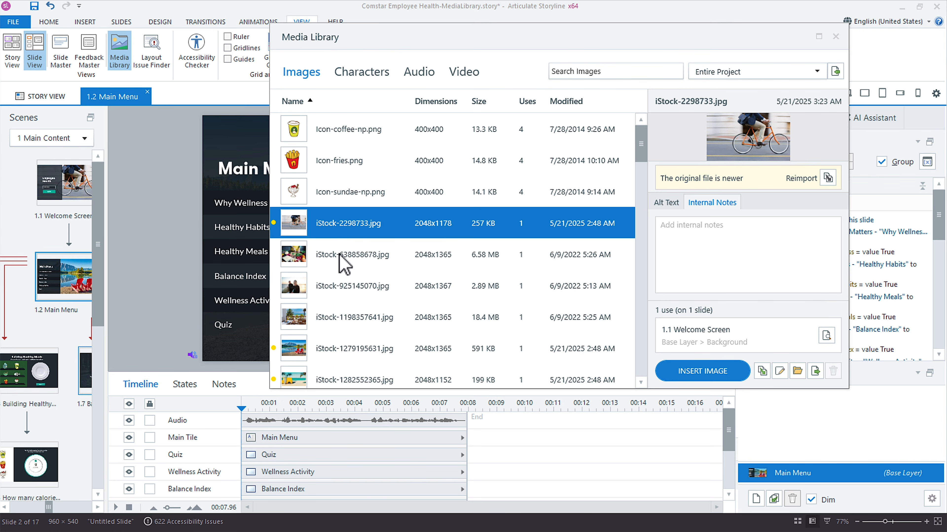
left_click(338, 224)
key("ctrl+c")
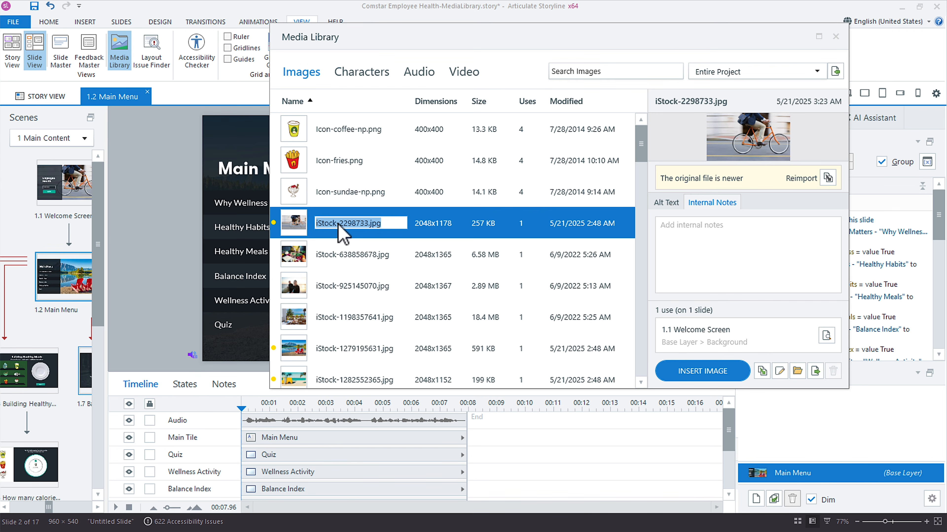
left_click(687, 232)
key("ctrl+v")
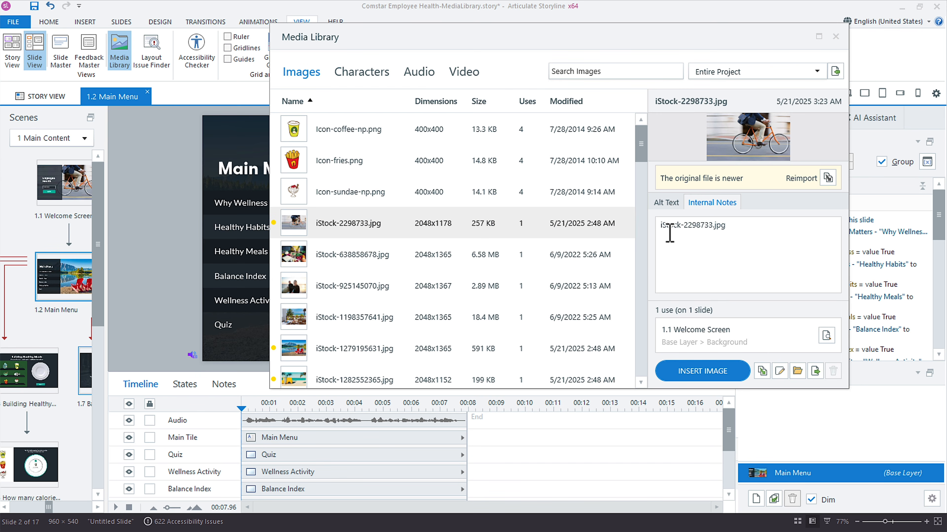
left_click_drag(735, 228, 647, 237)
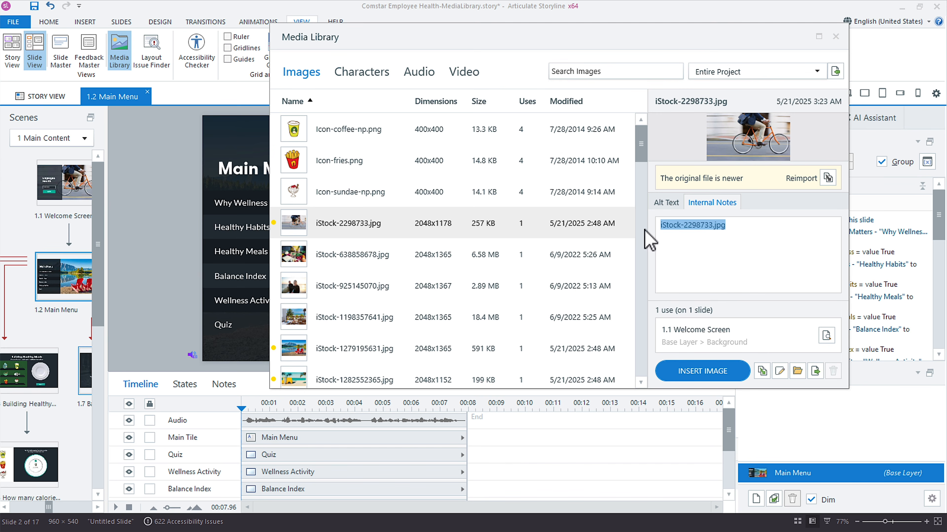
left_click(704, 248)
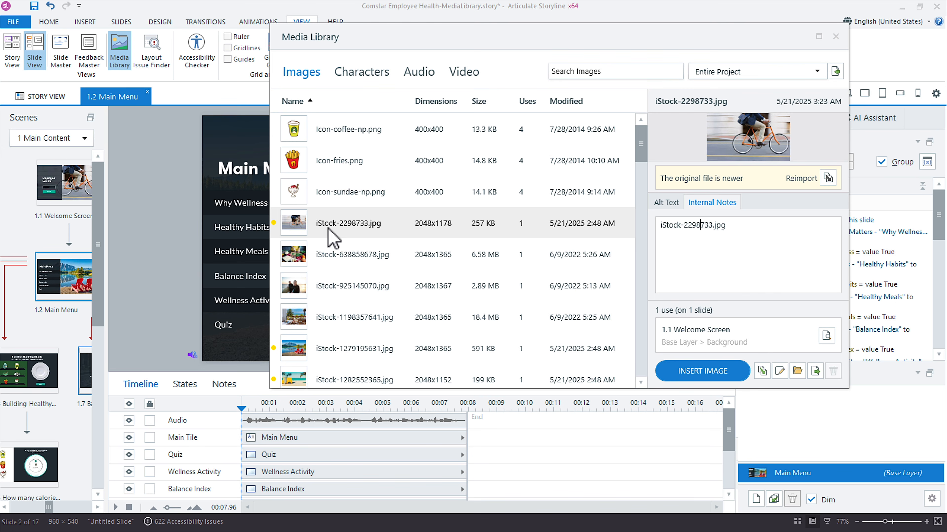
- Rename iStock-2298733.jpg as "cyclist on busy street" in the Media Library's images
left_click_drag(708, 226, 736, 226)
key("ctrl+a")
left_click(691, 256)
left_click(347, 234)
left_click(347, 234)
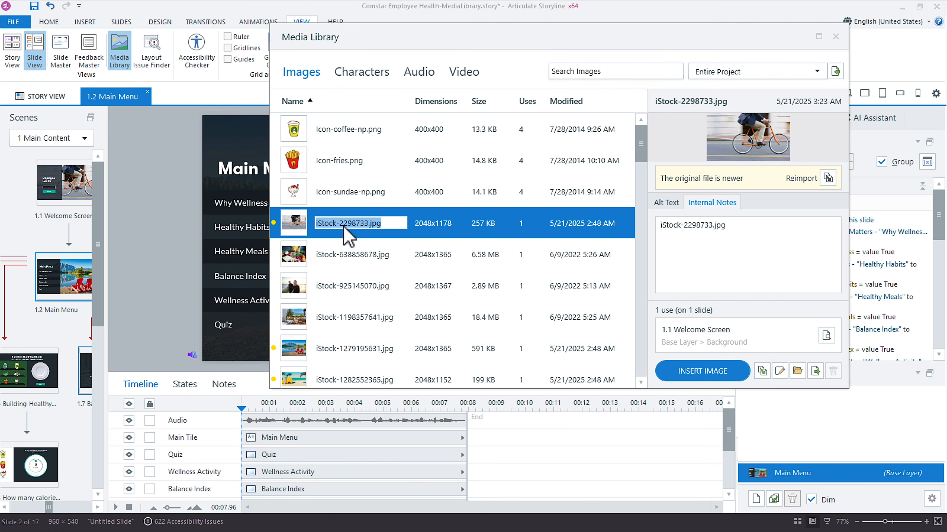
type("cyclist")
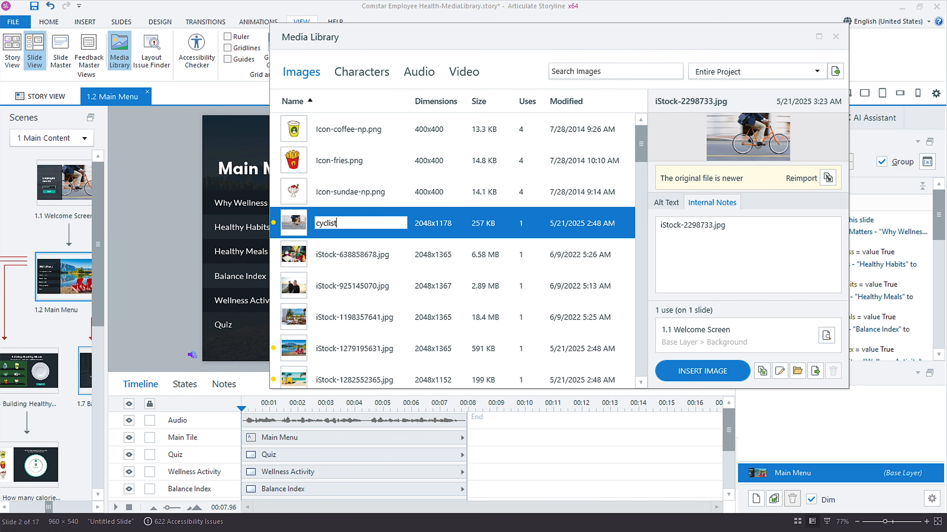
type(" on busy street")
key("Return")
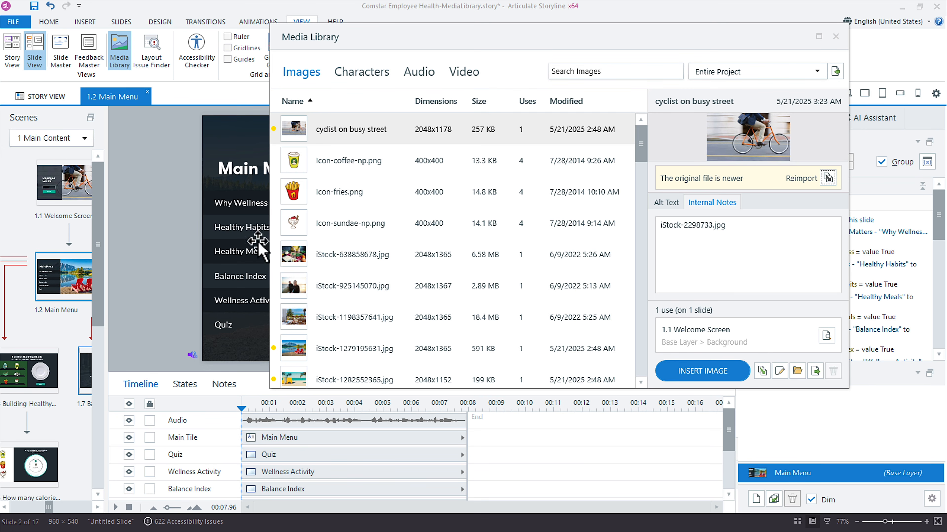
- Copy the file name iStock-638858678.jpg into that image's internal notes
left_click(328, 261)
left_click(329, 258)
key("ctrl+c")
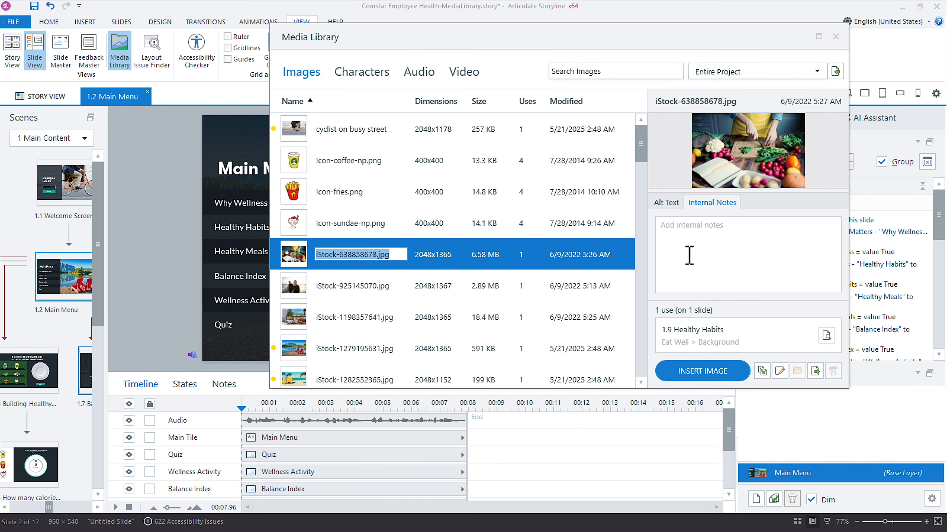
left_click(688, 233)
key("ctrl+v")
left_click_drag(768, 232, 651, 246)
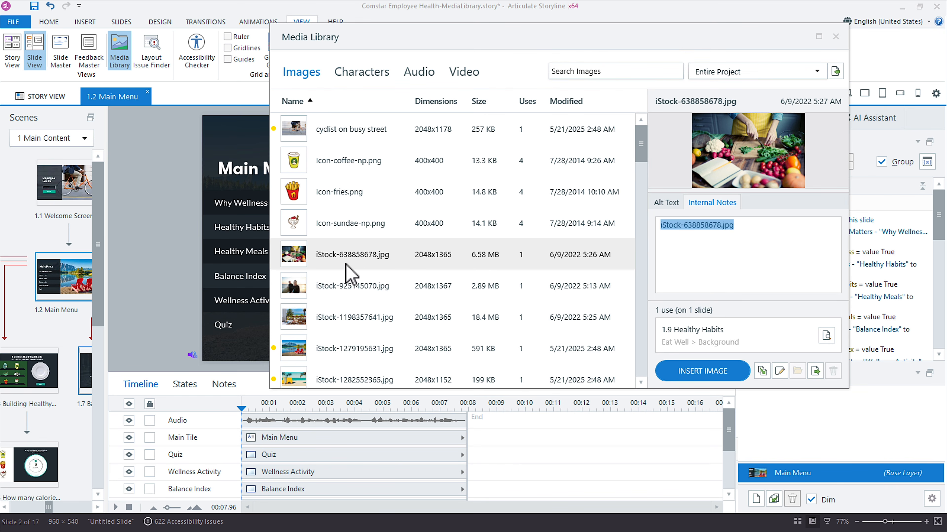
left_click(303, 263)
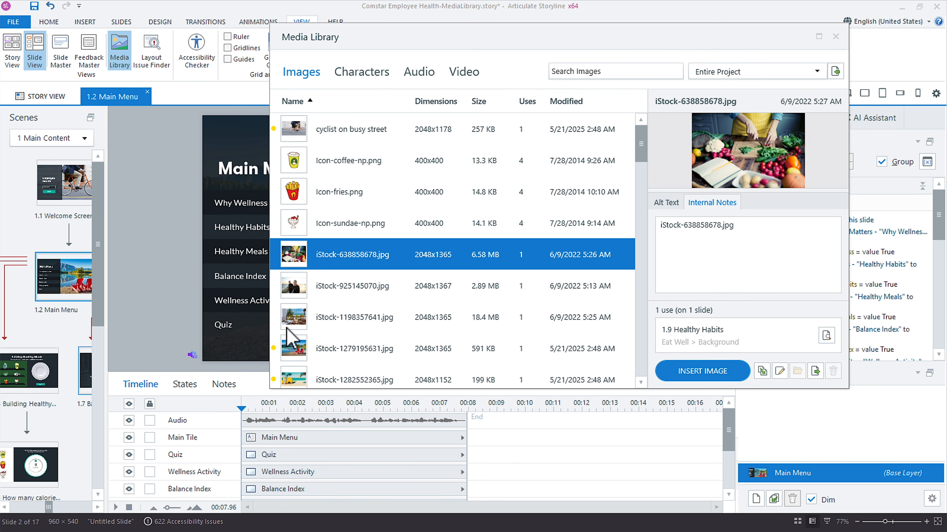
- Open slide 1.9 Healthy Habits from the story view and show its Exercise layer, keeping the Media Library open
left_click(40, 140)
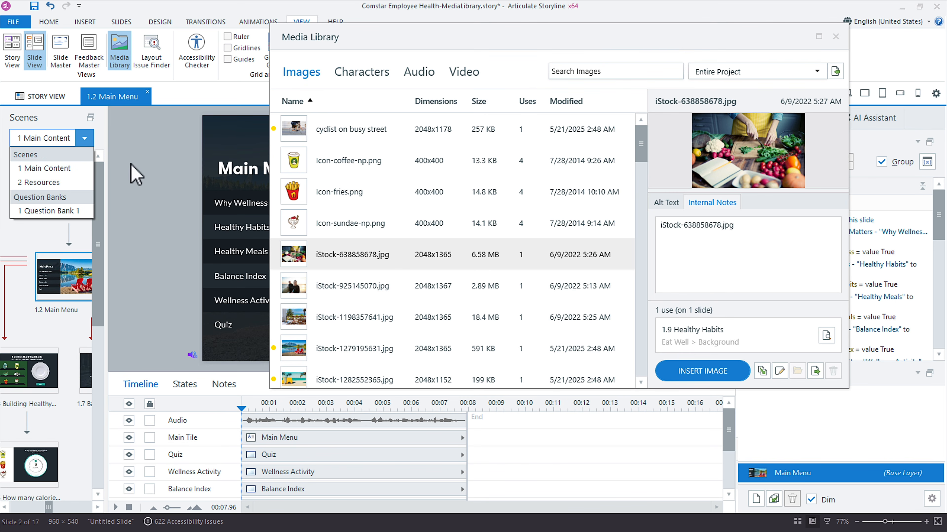
left_click(144, 168)
left_click(48, 99)
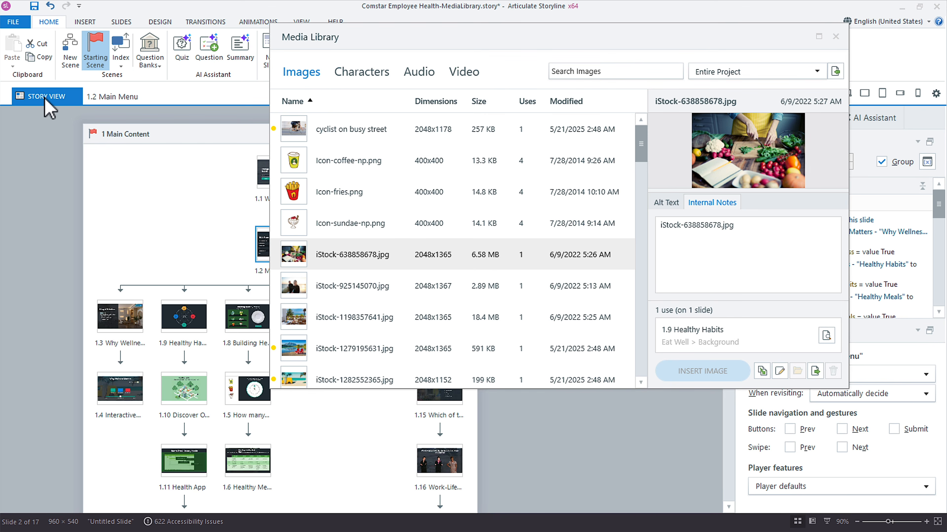
double_click(186, 323)
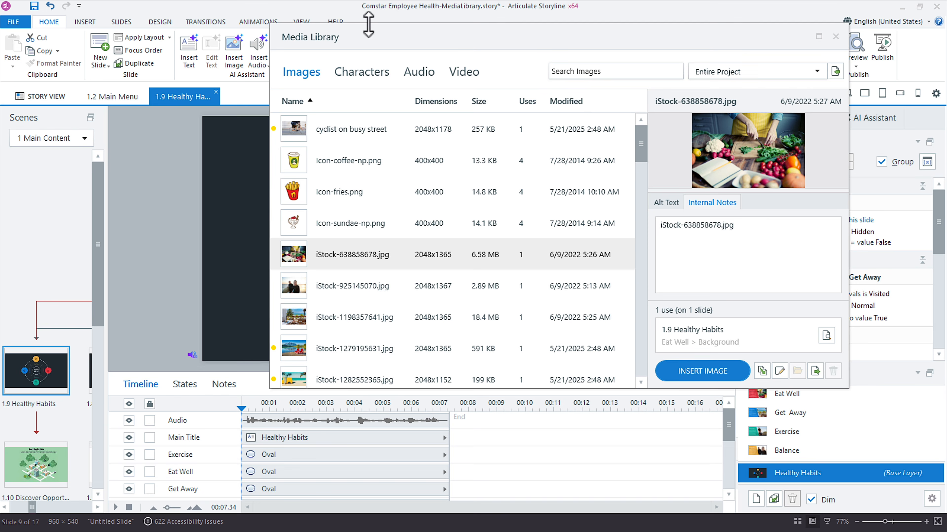
mouse_move(327, 38)
left_mouse_down()
mouse_move(633, 57)
mouse_move(194, 47)
mouse_move(165, 58)
left_mouse_up()
left_click(801, 451)
left_click(810, 434)
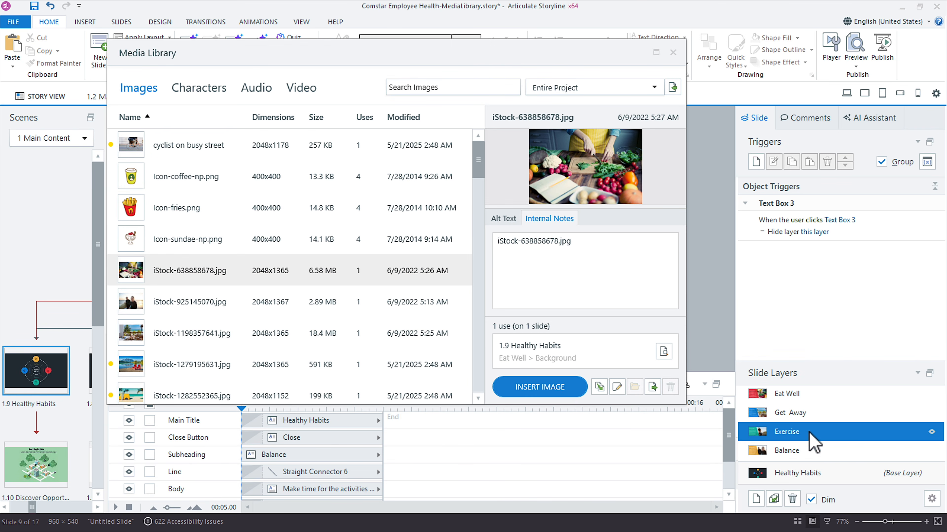
left_click_drag(597, 64, 811, 74)
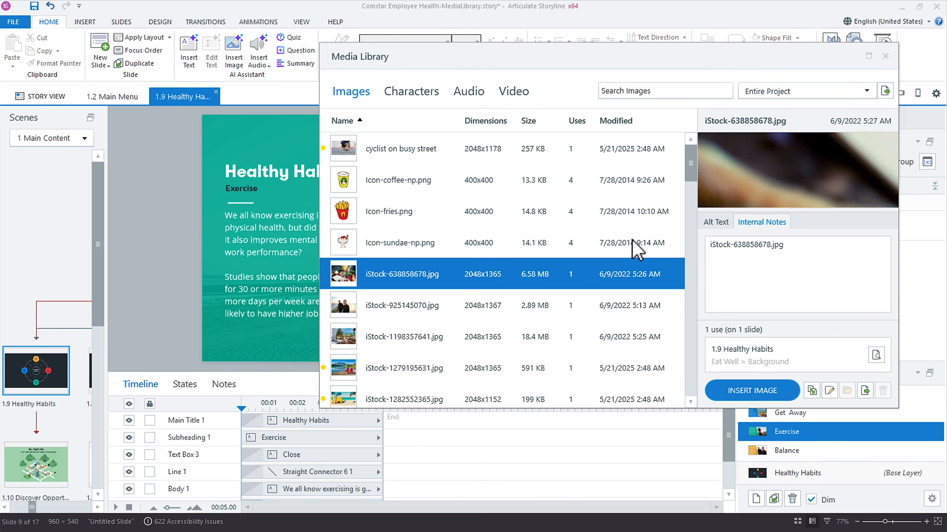
- Rename iStock-638858678.jpg as HealthyHabits-veggies in the Media Library
left_click(373, 277)
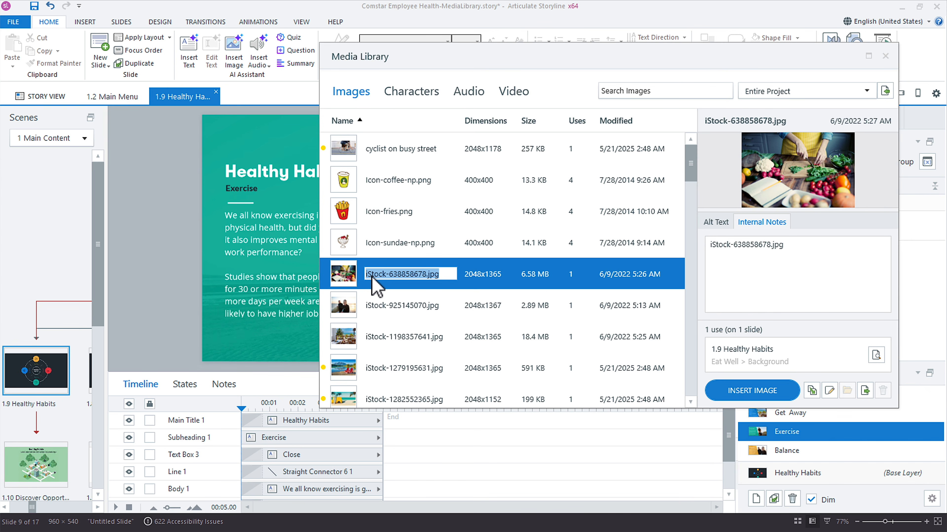
type("HealthyHabits")
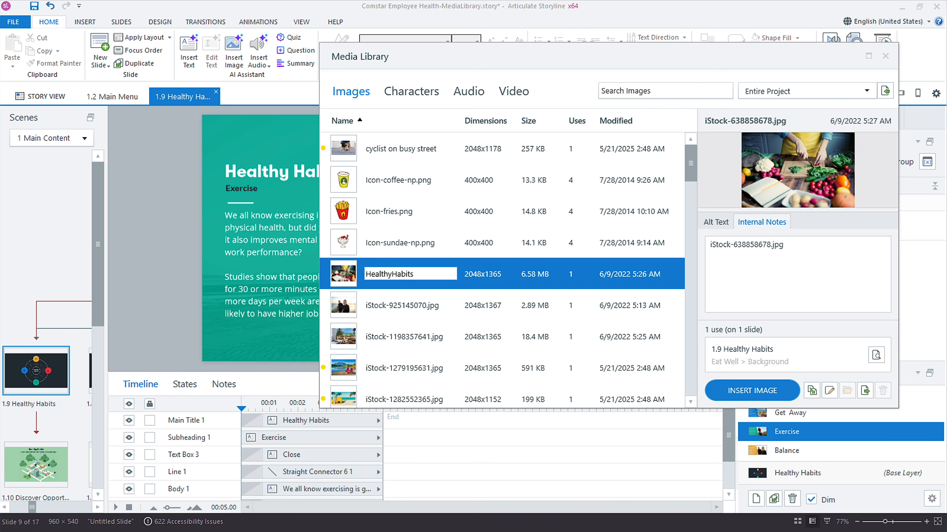
type("-veggies")
key("Return")
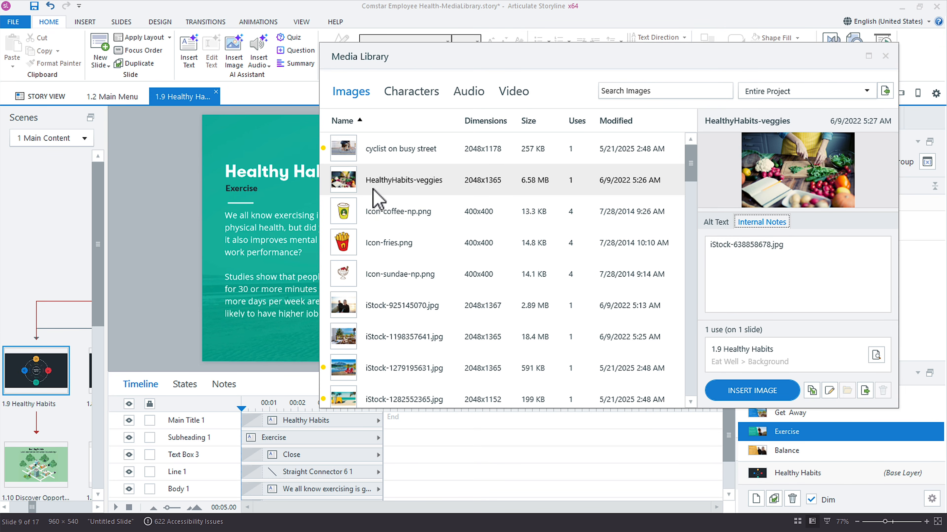
- Highlight the "HealthyHabits-" prefix in the name of the vegetable image
left_click(377, 180)
left_click(389, 181)
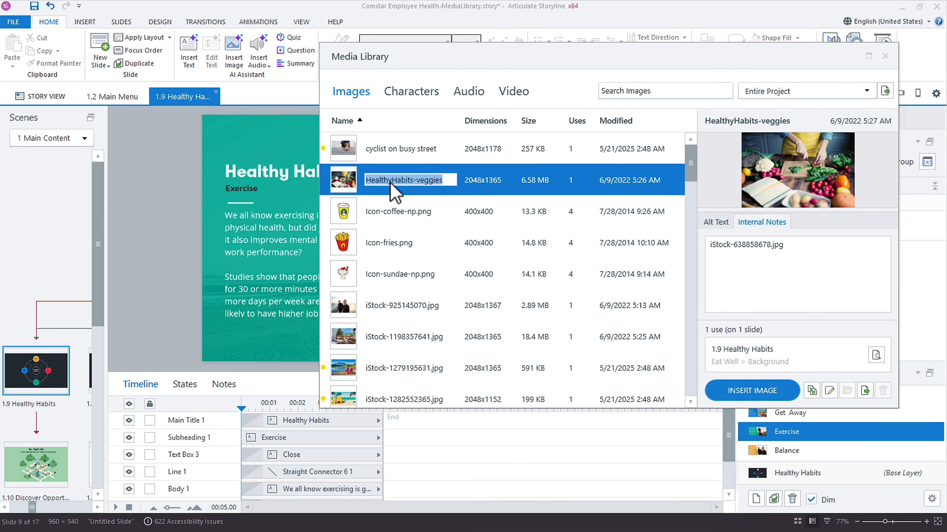
left_click(410, 182)
left_click_drag(417, 181, 352, 184)
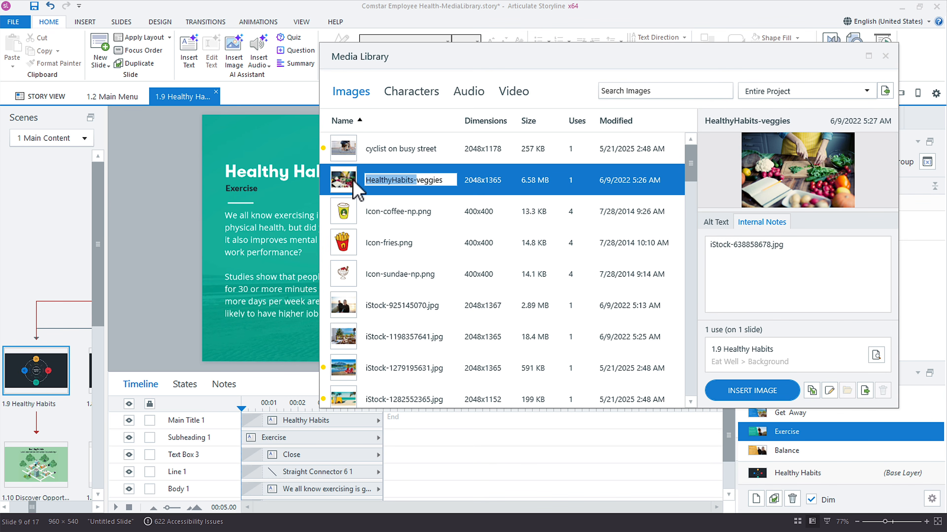
- Locate the Exercise layer's photo of the running man in the Media Library, starting from the picture on the slide
left_click_drag(399, 63, 272, 235)
left_click(501, 164)
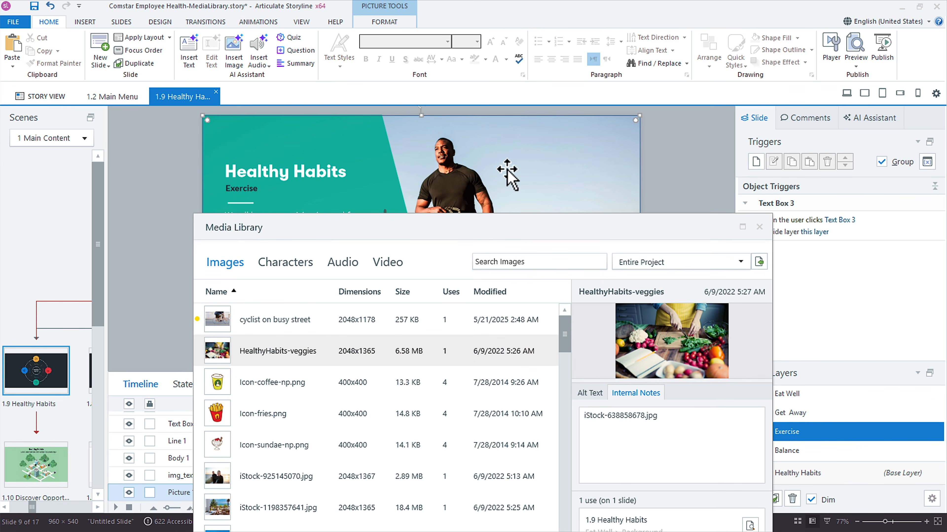
right_click(496, 146)
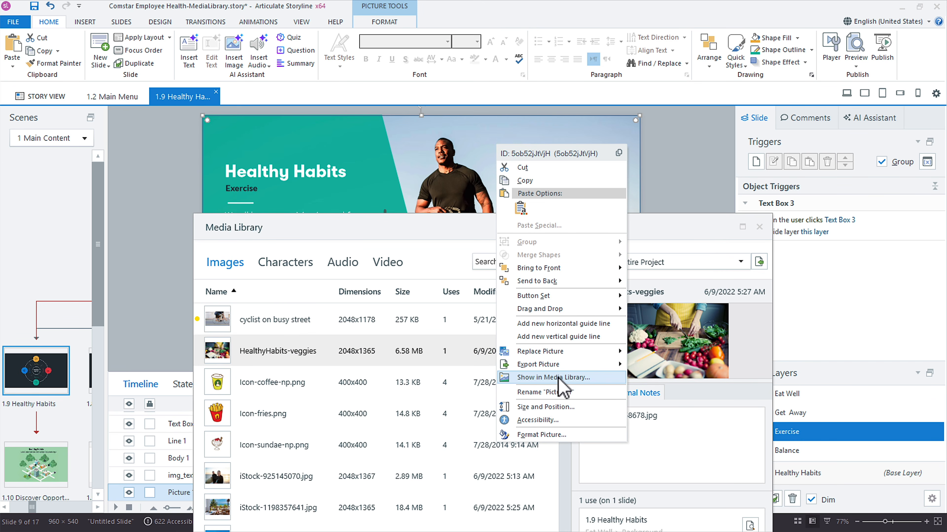
left_click(568, 379)
left_click_drag(433, 239, 477, 110)
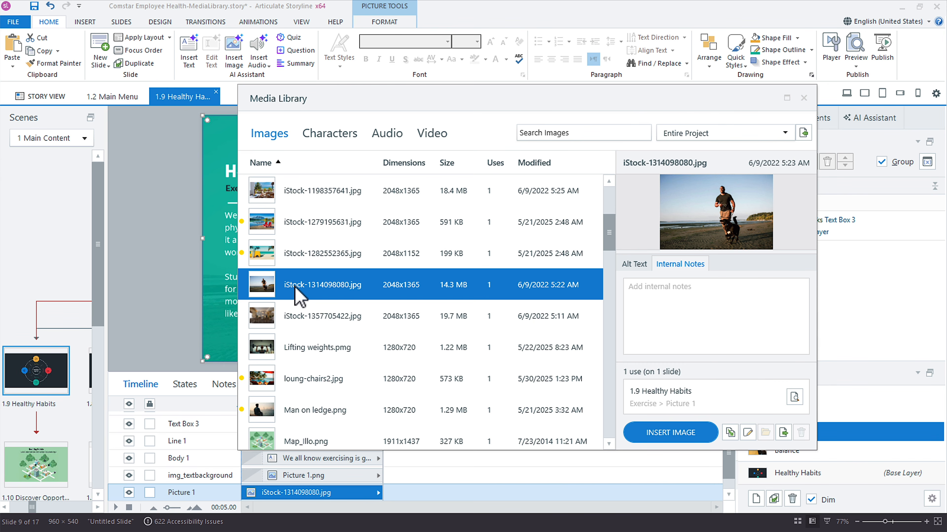
- Copy the file name iStock-1314098080.jpg into that image's internal notes
left_click(298, 286)
key("ctrl+c")
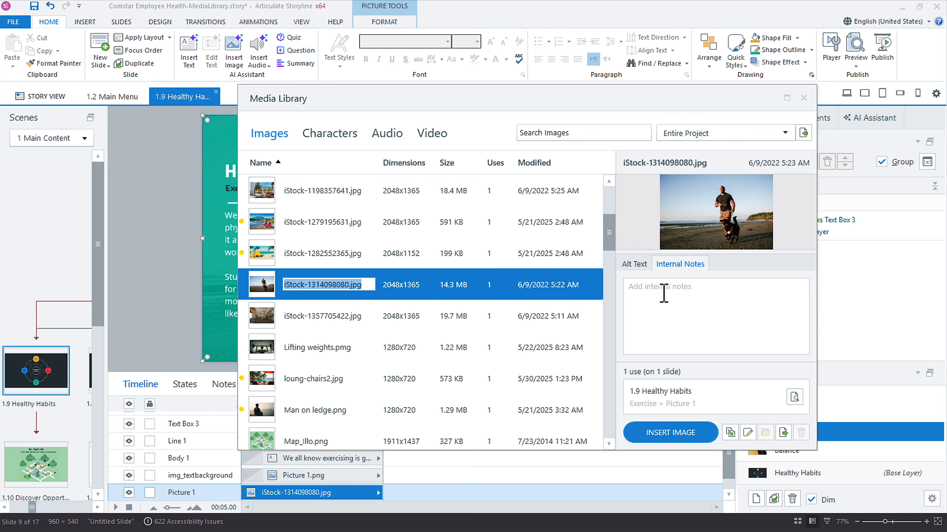
left_click(667, 294)
key("ctrl+v")
- Rename iStock-1314098080.jpg as "HealthyHabits-Man running with dog"
left_click(304, 286)
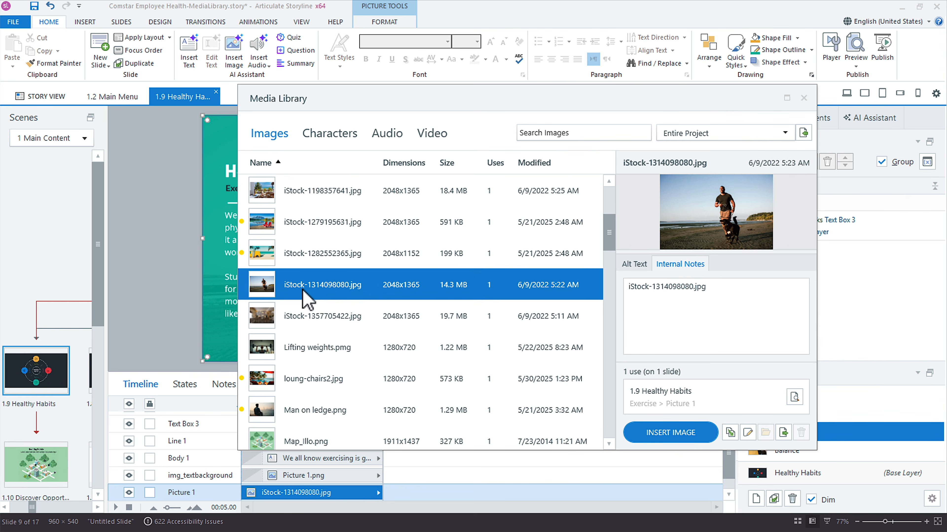
left_click(304, 286)
type("Heal")
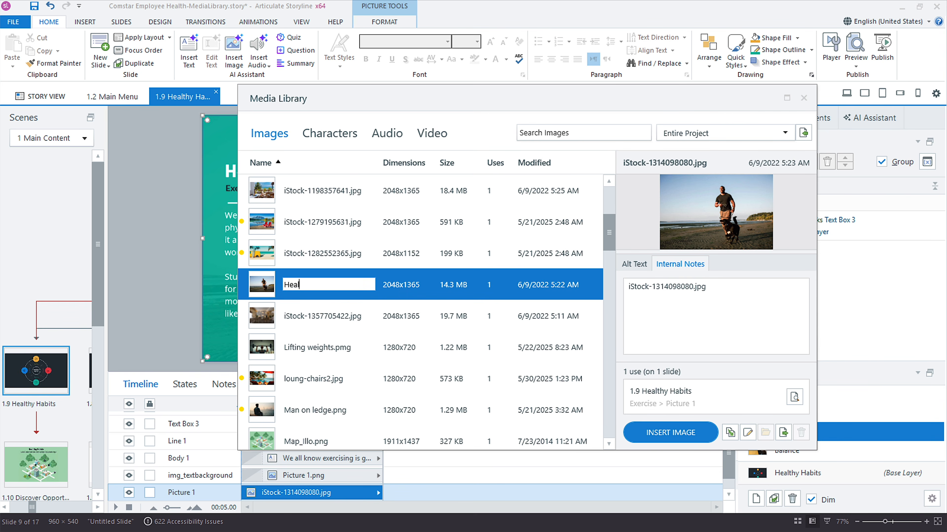
type("thyHabit")
type("s-")
type("Man running ")
type("with dog")
key("Return")
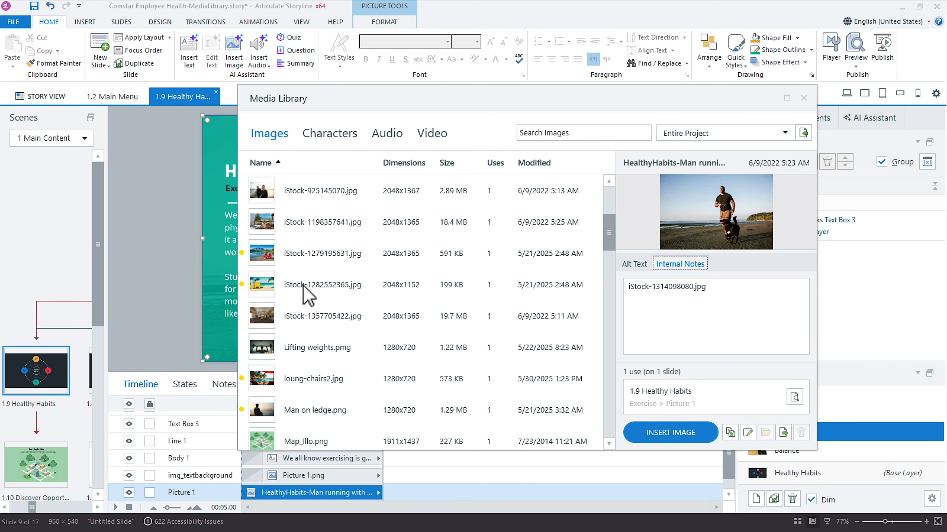
- Search the Media Library's images for "healthyhab"
mouse_move(308, 98)
left_mouse_down()
mouse_move(511, 120)
mouse_move(327, 115)
left_mouse_up()
left_click(592, 153)
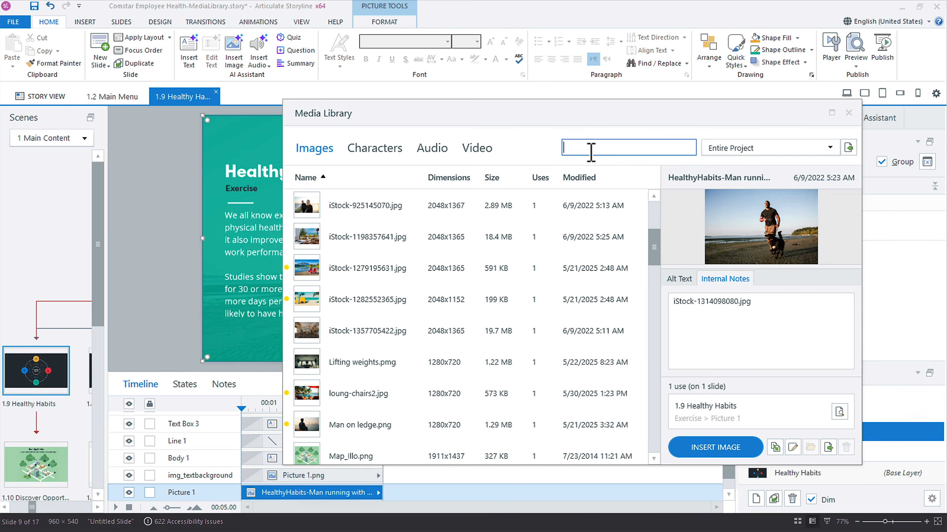
type("thyhab")
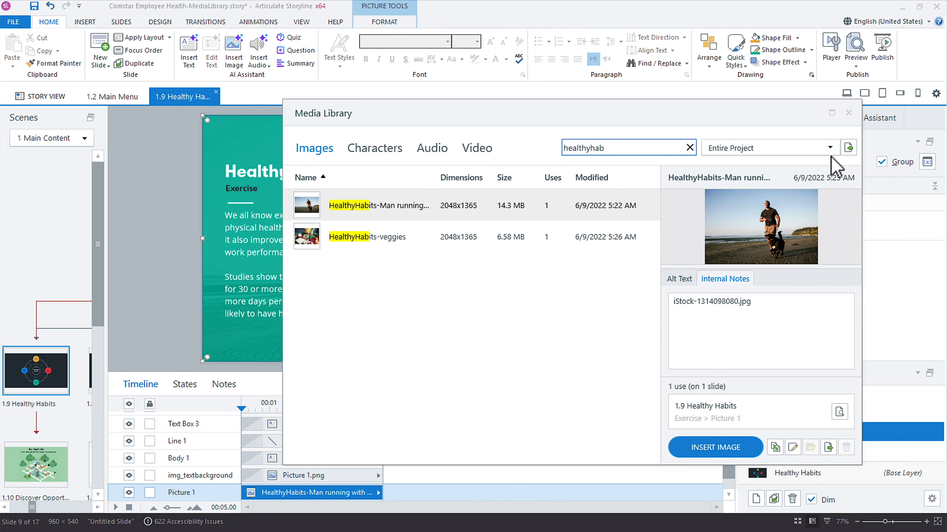
- Review the project, scene and slide filter options, keep Entire Project, and clear the image search
left_click(830, 148)
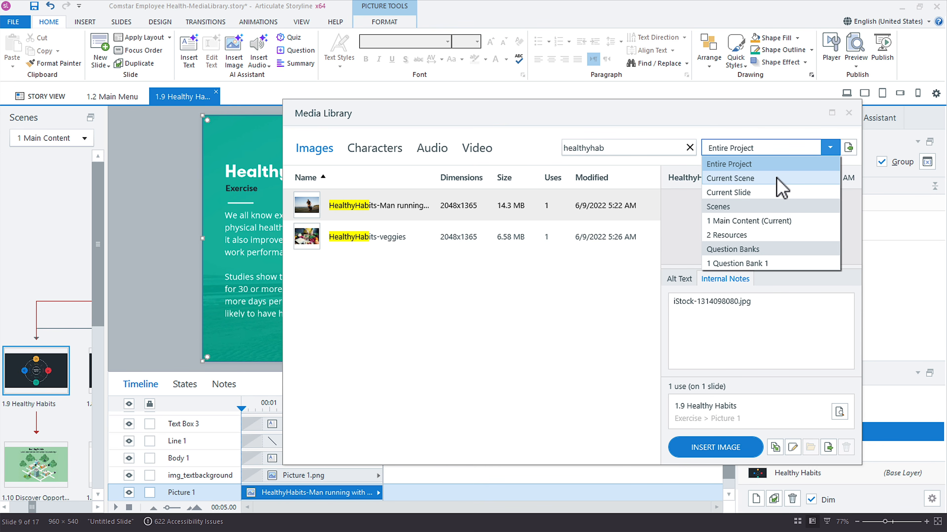
left_click(771, 143)
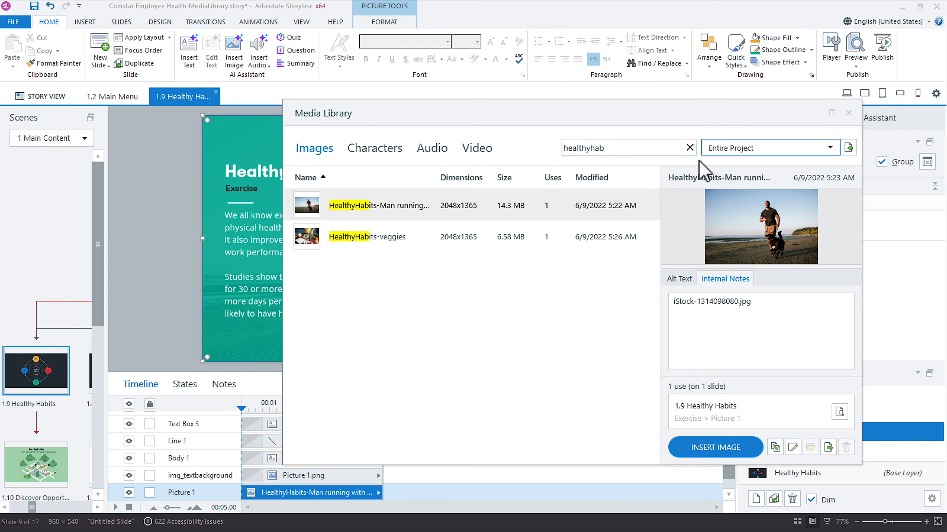
left_click(690, 147)
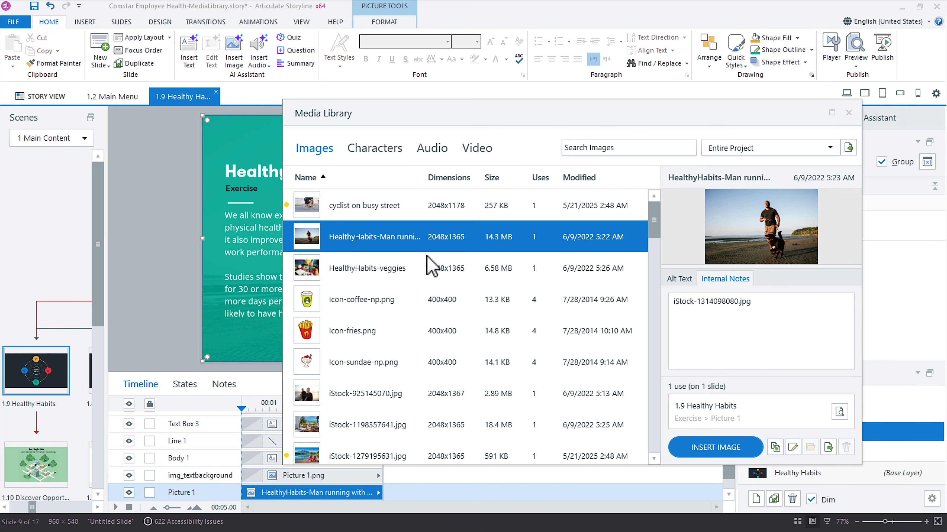
- Sort the images by dimensions in descending order and look through the list from the largest to the smallest
left_click(447, 179)
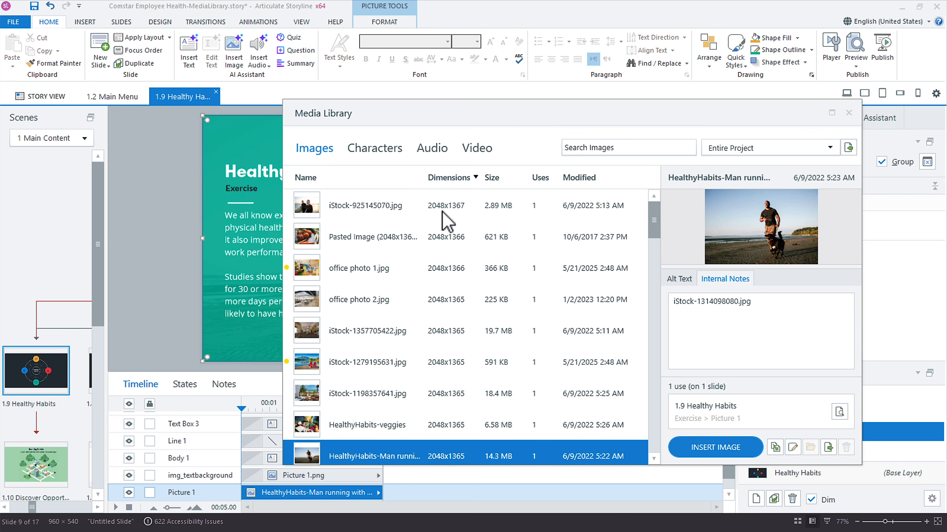
left_click_drag(653, 235, 637, 453)
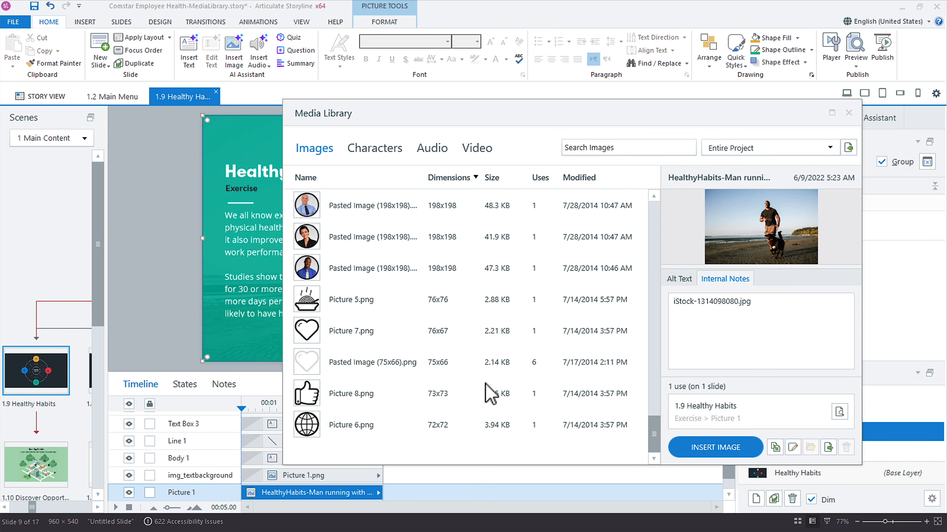
scroll(442, 280, "up", 2)
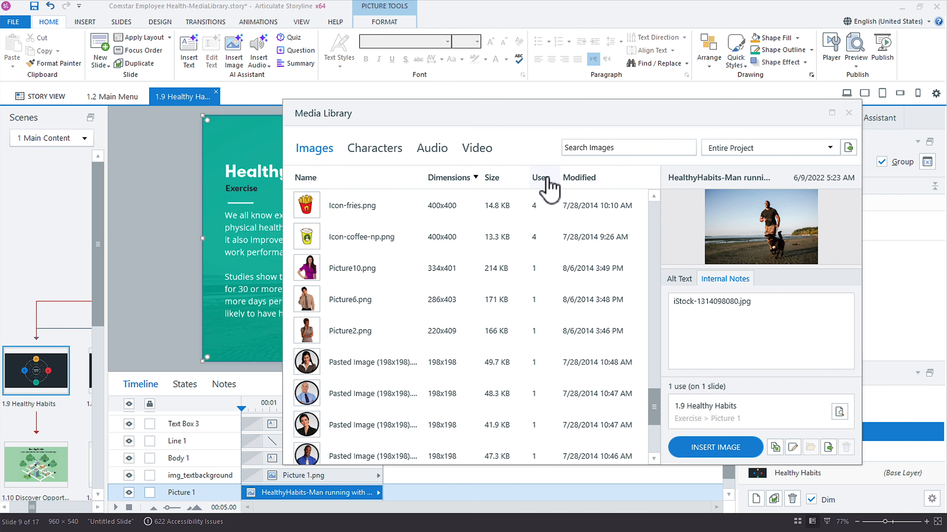
left_click_drag(655, 411, 565, 206)
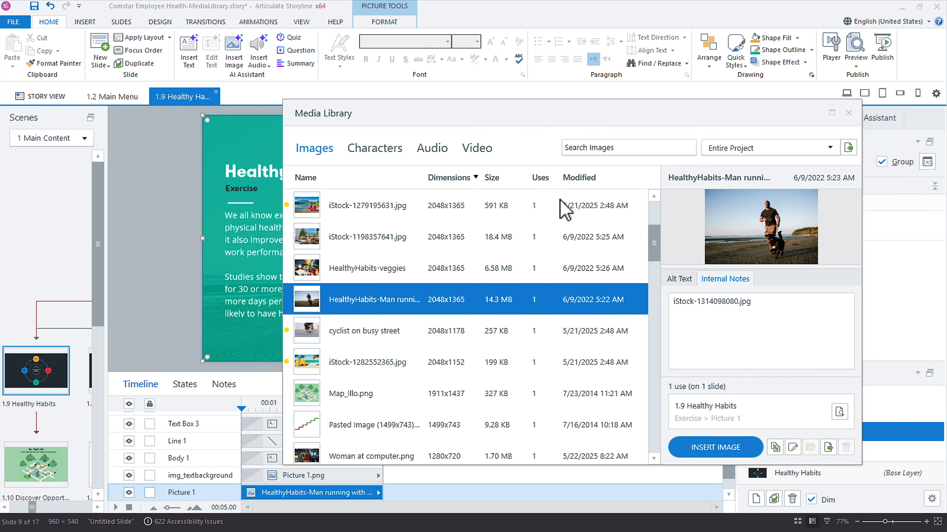
- Sort the images by uses in descending order and delete the three unused trail images, from Mountains EasyTrails.jpg to Moderate Trails.png
left_click(544, 180)
left_click_drag(655, 239, 663, 441)
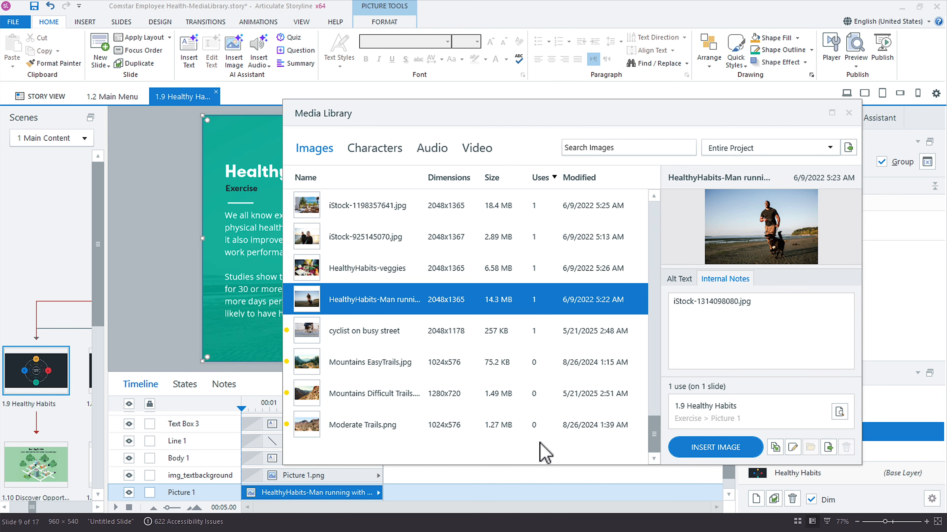
left_click(358, 426)
left_click(405, 372, "shift")
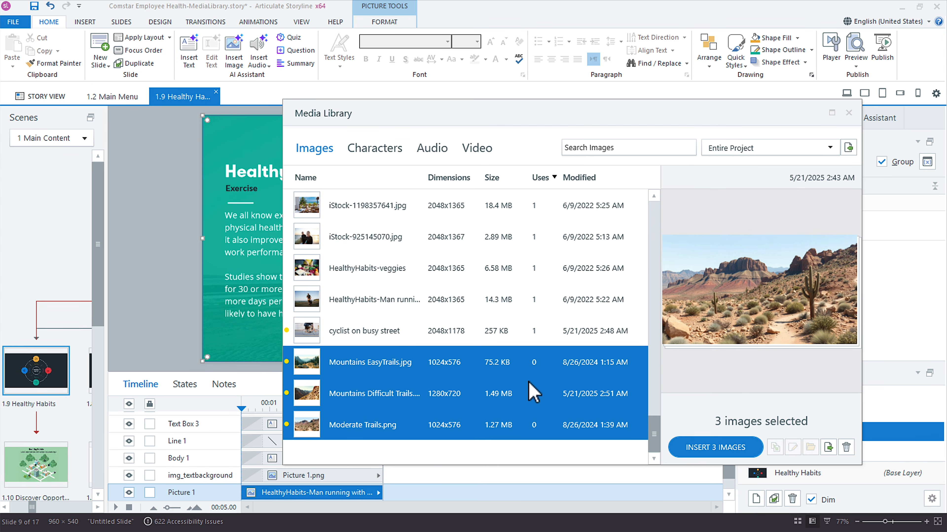
left_click(845, 449)
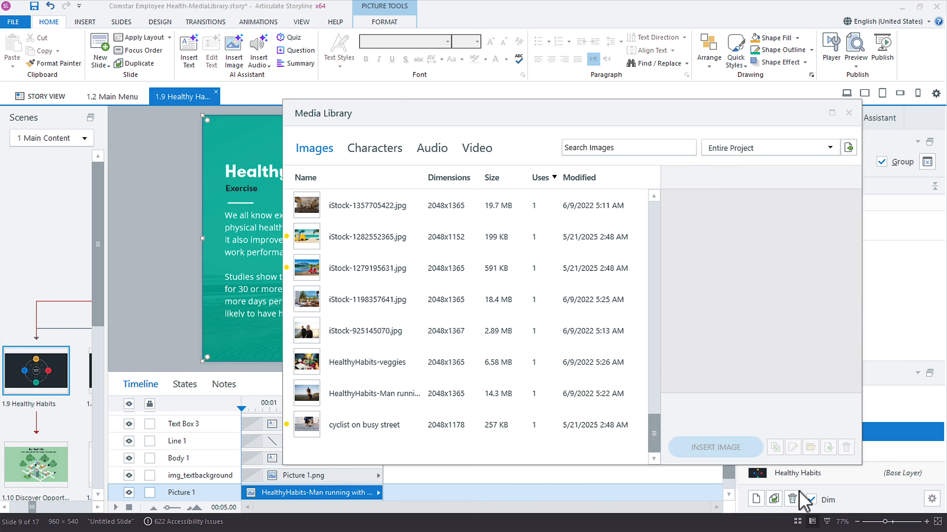
- Sort the images by modified date in ascending order, checking the start of the list before reversing the order
left_click(580, 179)
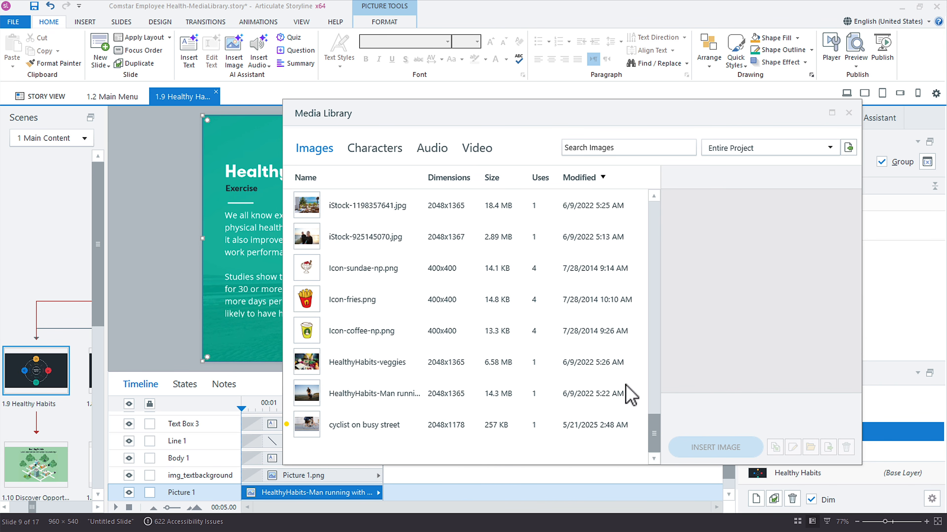
left_click_drag(650, 443, 655, 205)
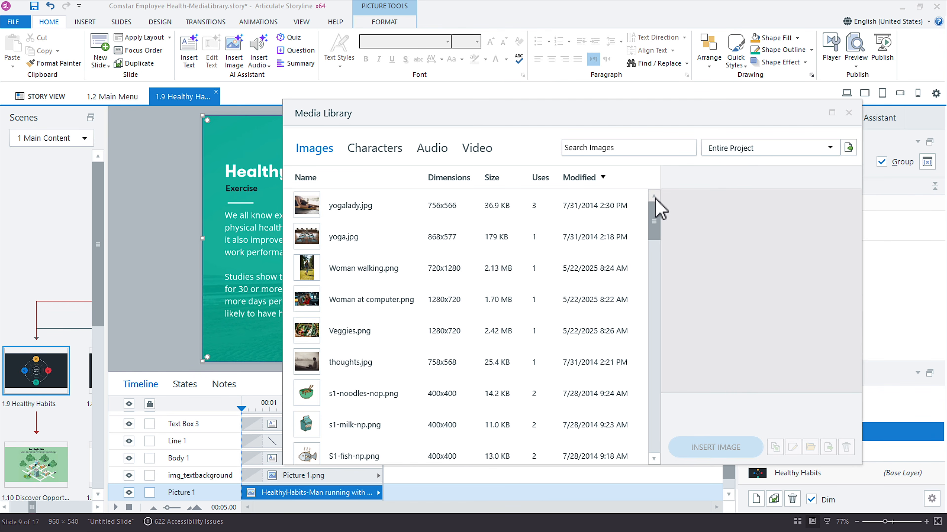
left_click(591, 177)
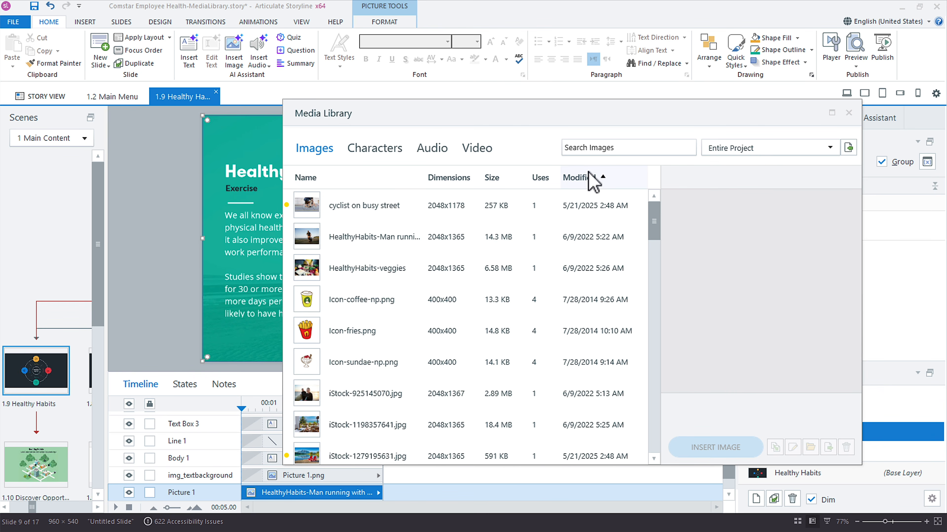
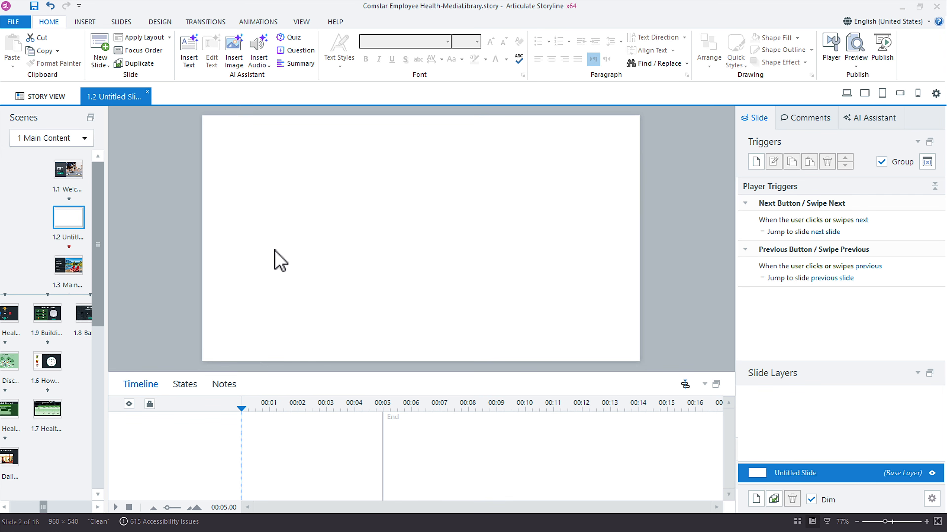
- Review the insert options for pictures, videos and audio on the blank slide, including their Media Library entries
left_click(89, 28)
left_click(88, 24)
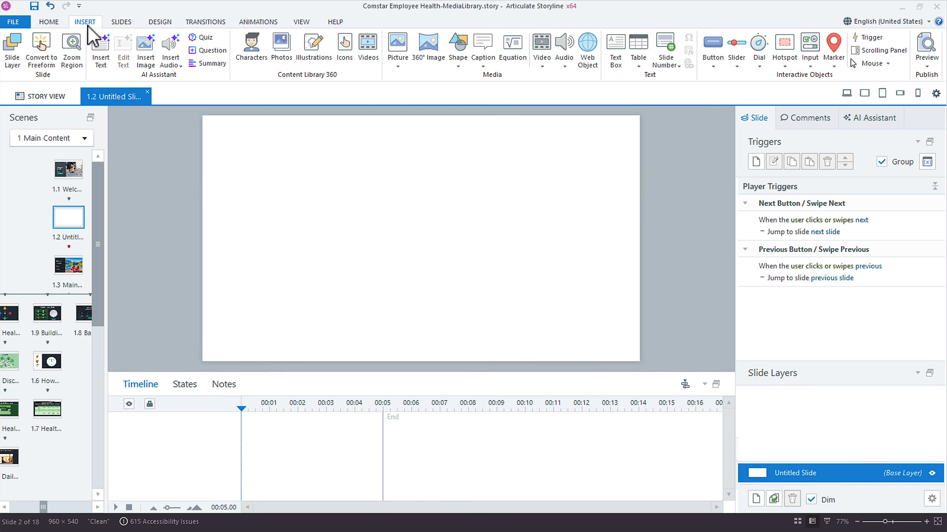
left_click(398, 66)
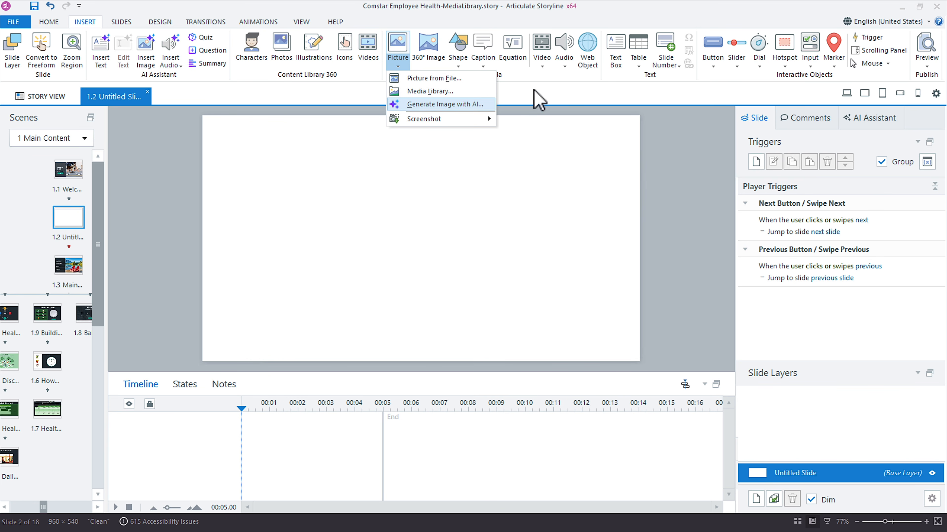
left_click(542, 64)
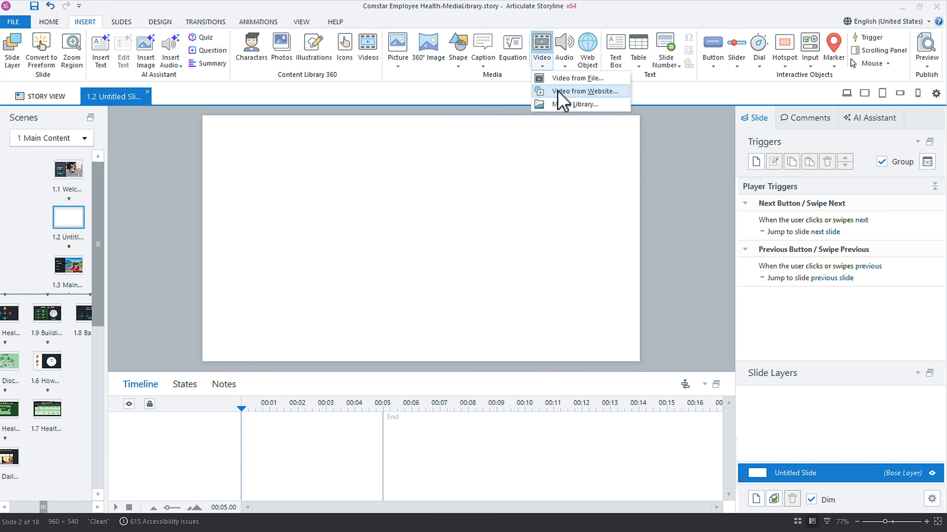
left_click(563, 62)
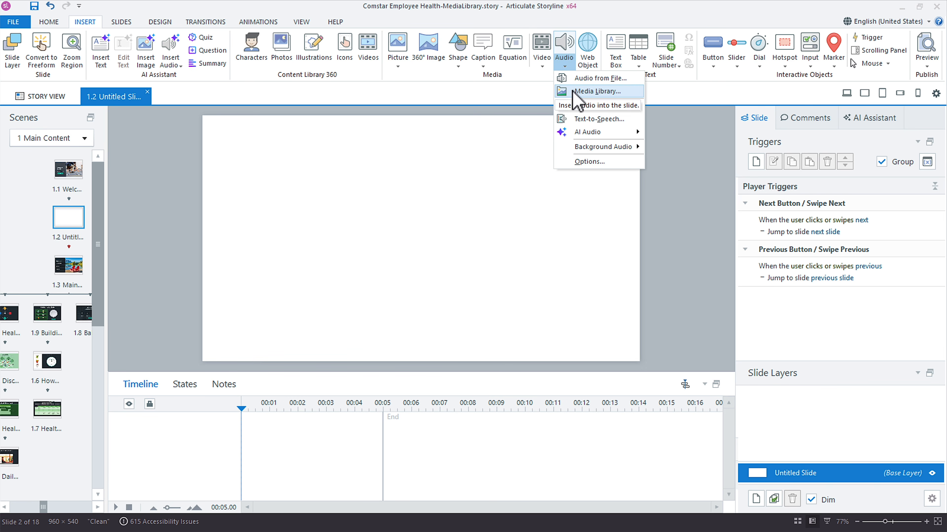
left_click(504, 90)
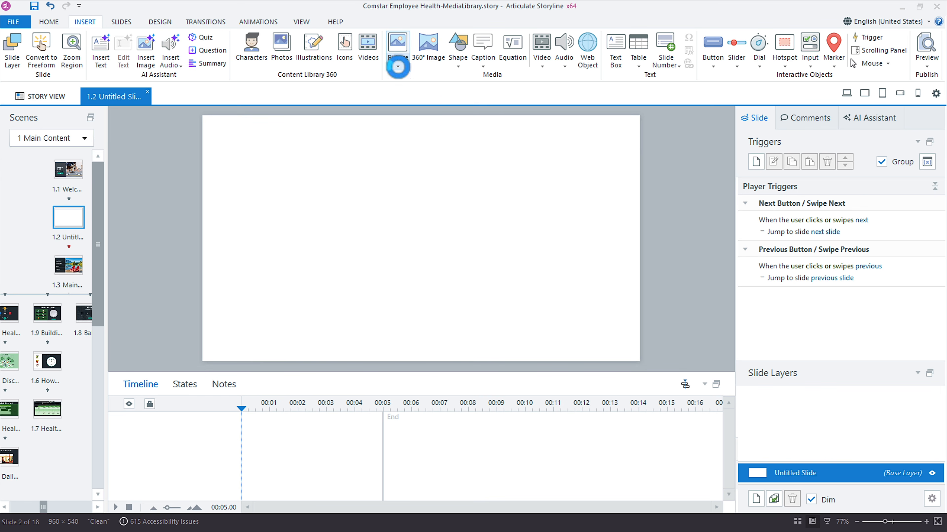
- Find the Cyclist image by searching the Media Library for "cyclist", insert it on the blank slide and shrink it to about a third
left_click(397, 62)
left_click(419, 90)
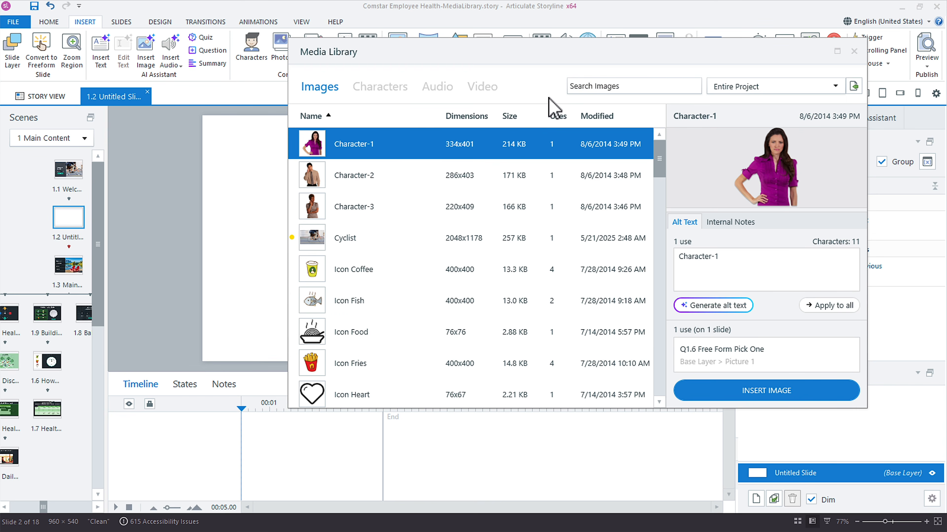
left_click(594, 91)
type("cyclist")
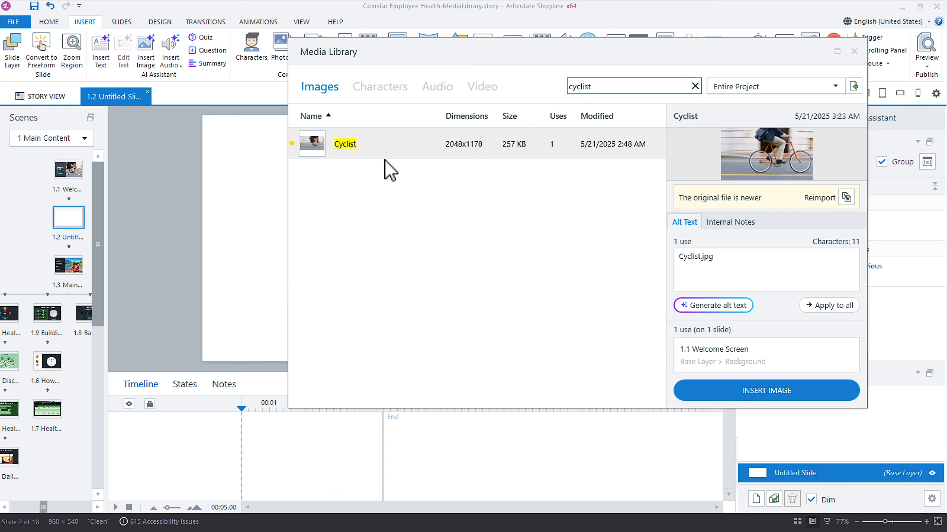
left_click(384, 151)
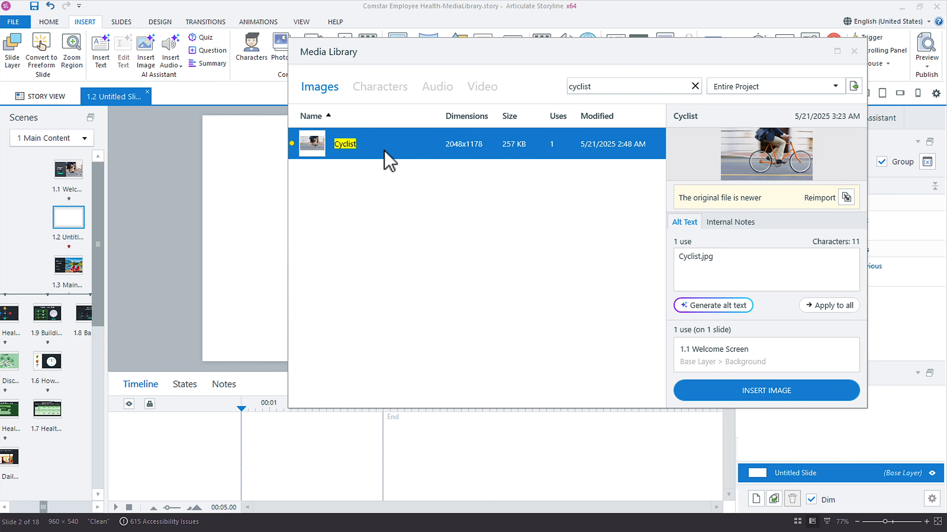
left_click(740, 395)
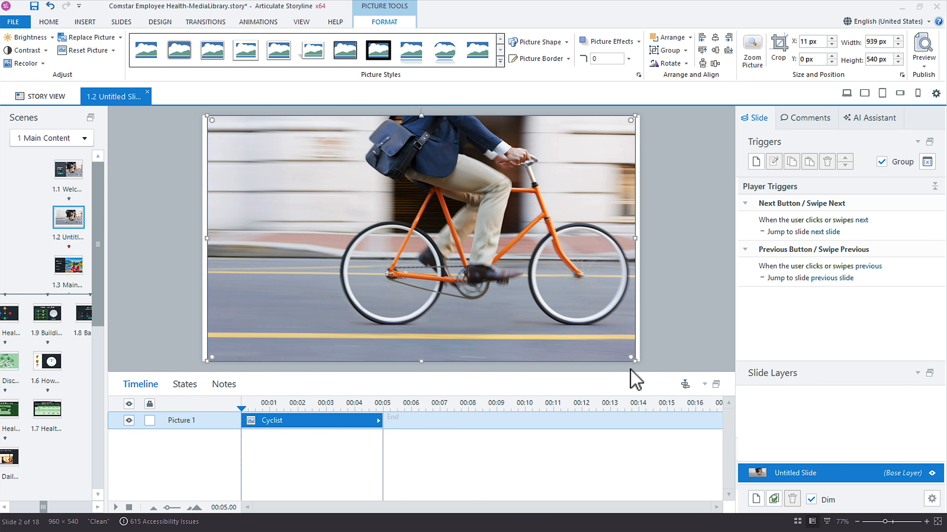
left_click_drag(633, 362, 378, 207)
- Insert three Media Library audio clips together: "Click on each circle", "Drag and drop you…" and "Enter your first na…"
left_click(85, 22)
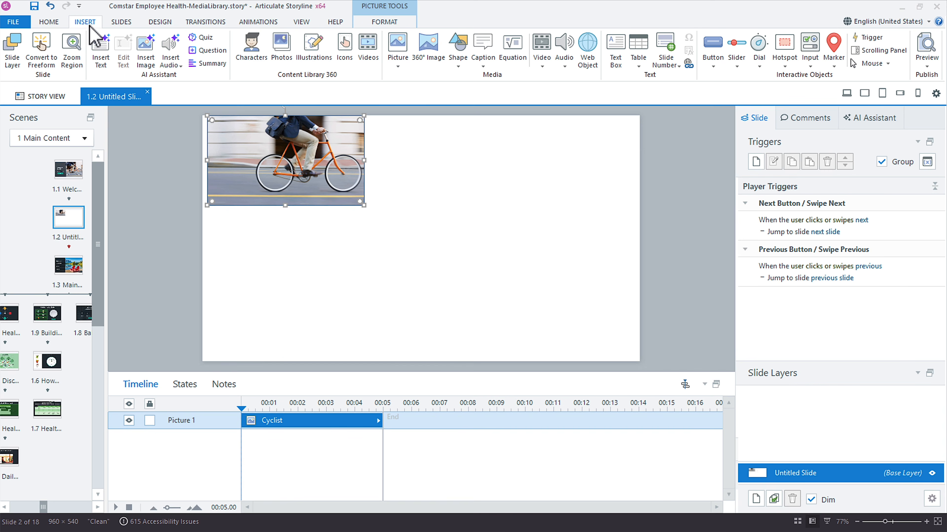
left_click(565, 67)
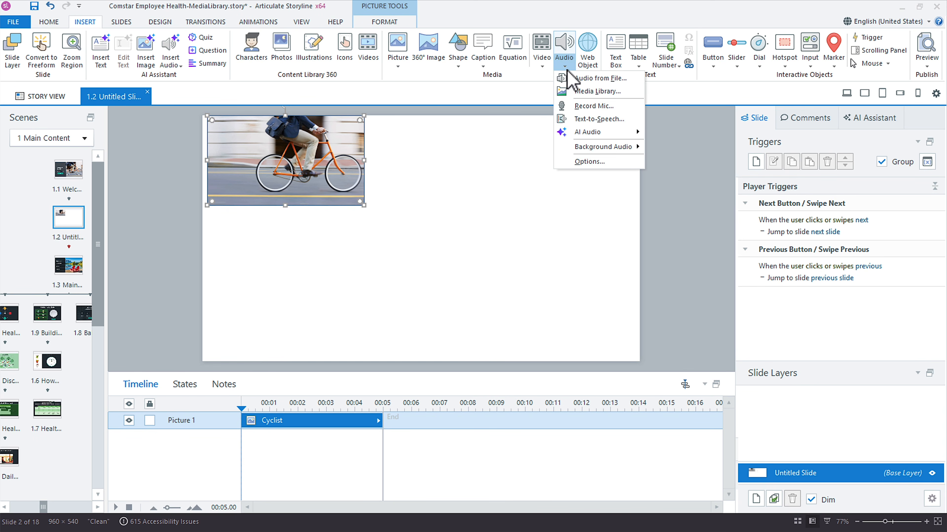
left_click(574, 91)
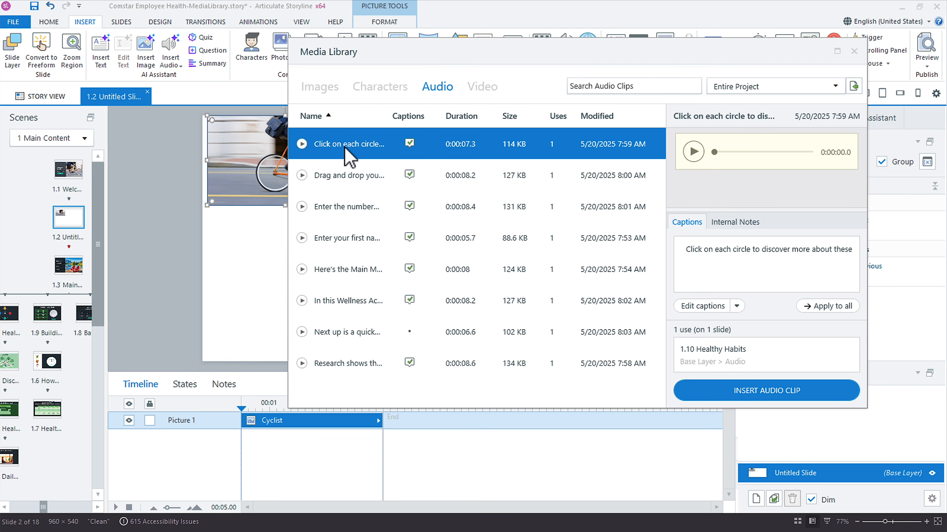
left_click(340, 179, "ctrl")
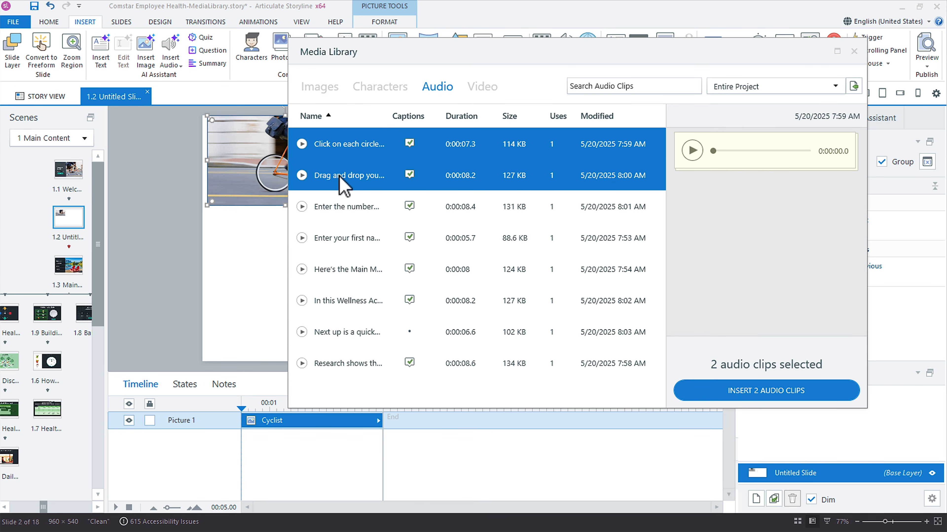
left_click(345, 241, "ctrl")
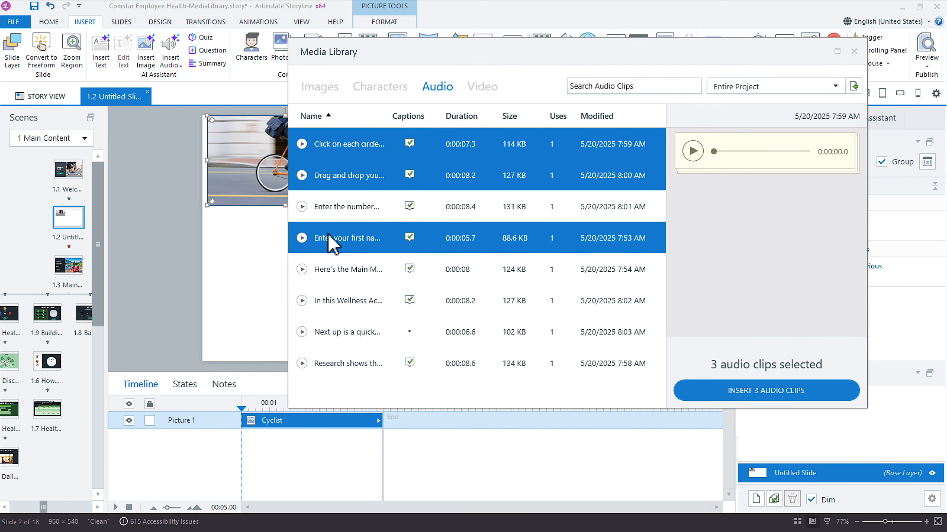
left_click(733, 391)
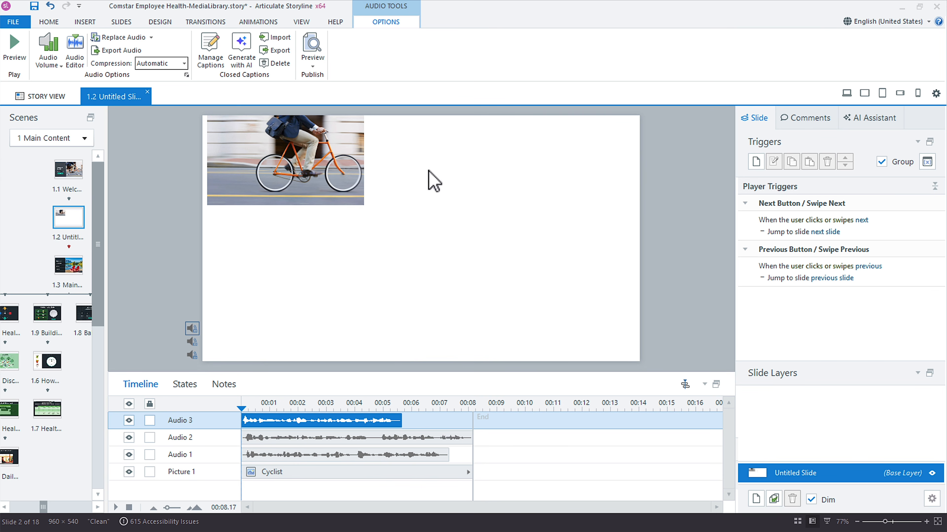
- Open the full Media Library and move its window aside to uncover the slide
left_click(302, 23)
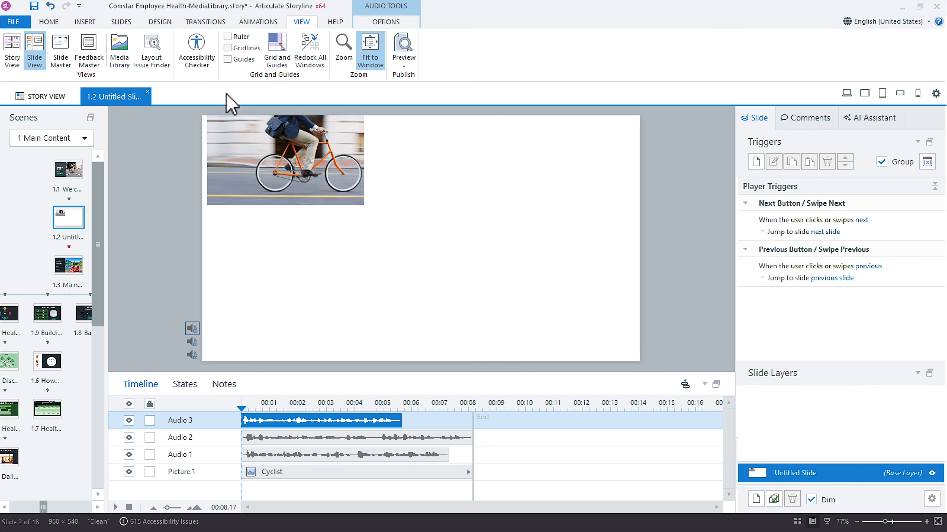
left_click(120, 53)
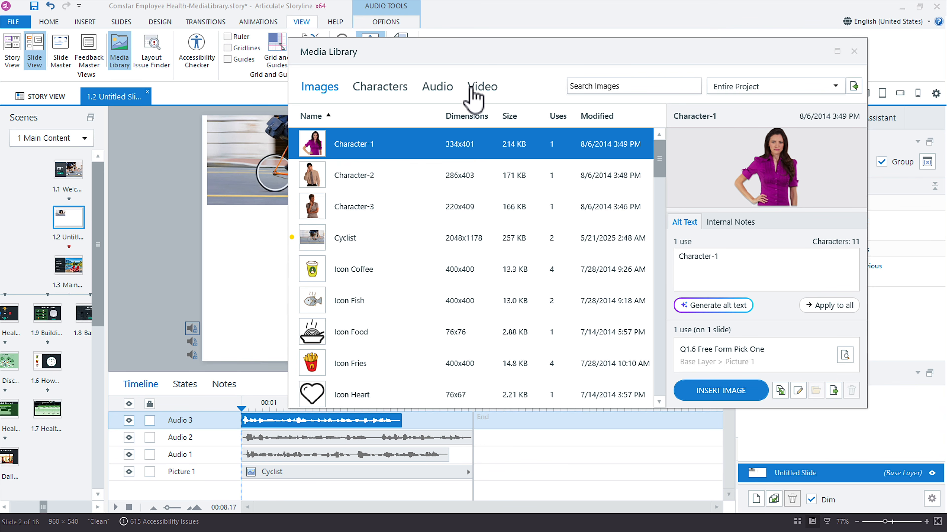
left_click_drag(326, 59, 696, 89)
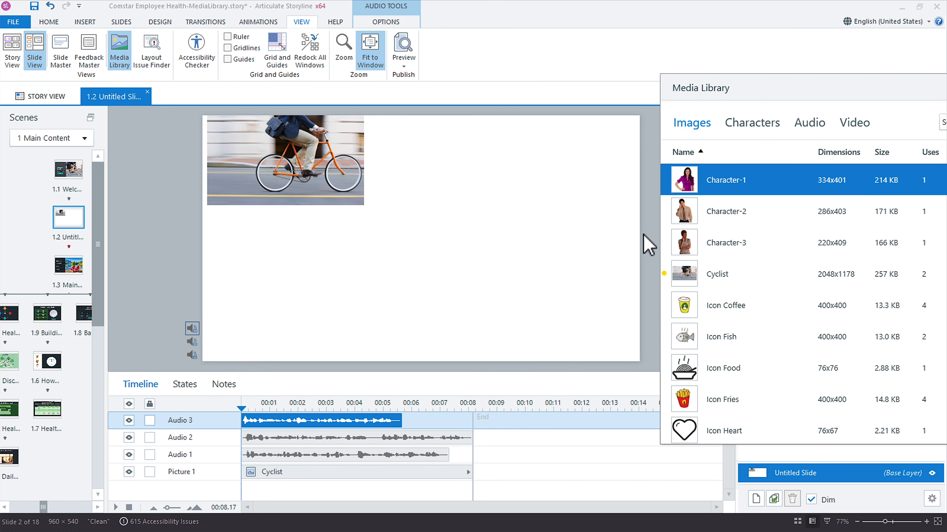
- Delete the cyclist picture from the slide and insert iStock-638858678.jpg from the Media Library instead
left_click(321, 197)
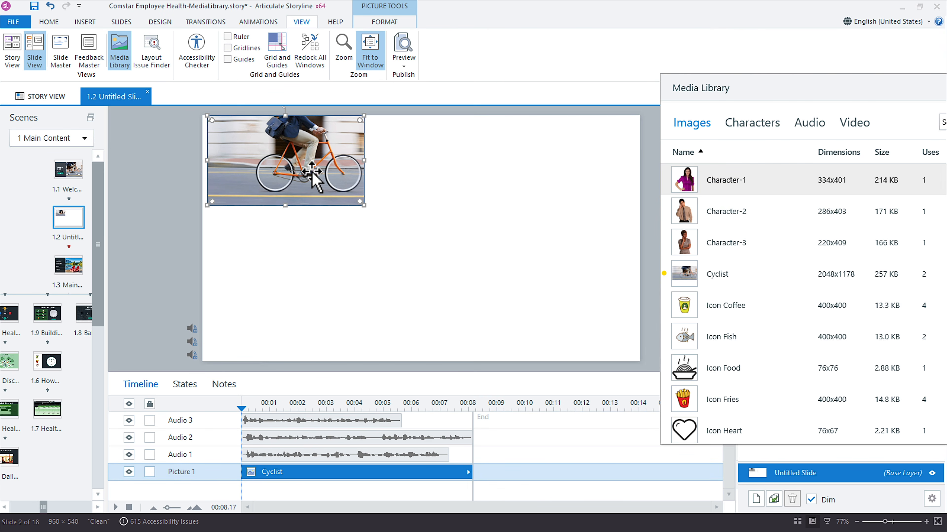
key("Delete")
left_click_drag(732, 88, 515, 87)
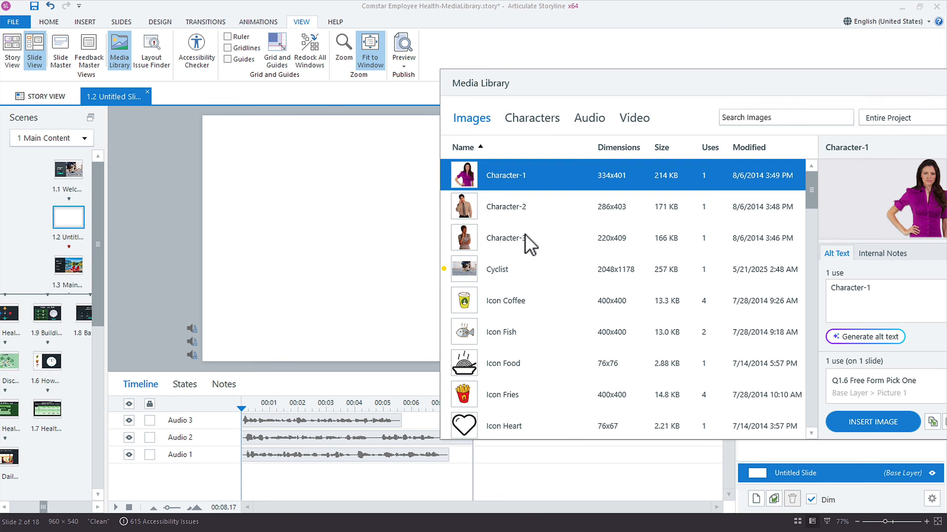
scroll(533, 250, "down", 1)
scroll(534, 253, "down", 3)
left_click(537, 304)
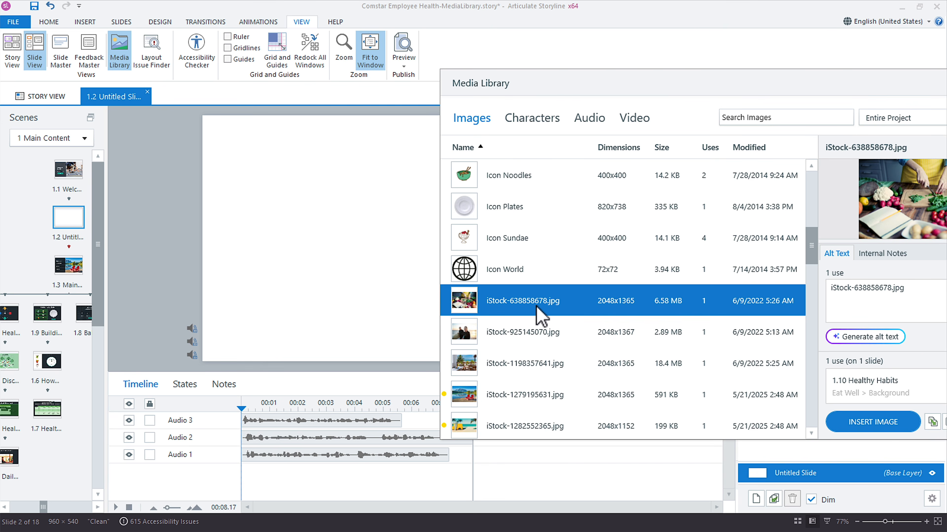
left_click(865, 424)
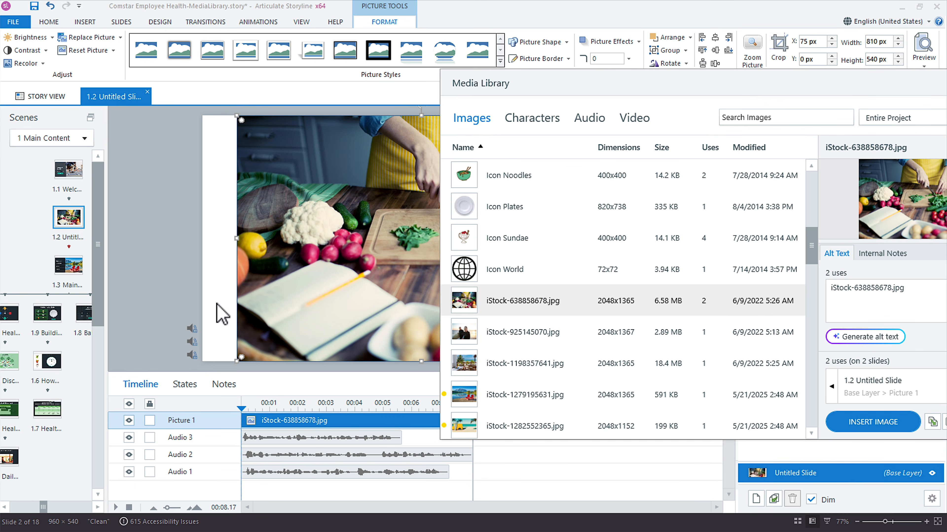
- On the 1.3 Main Menu slide, delete the lake background picture and insert iStock-925145070.jpg from the Media Library in its place
left_click(73, 269)
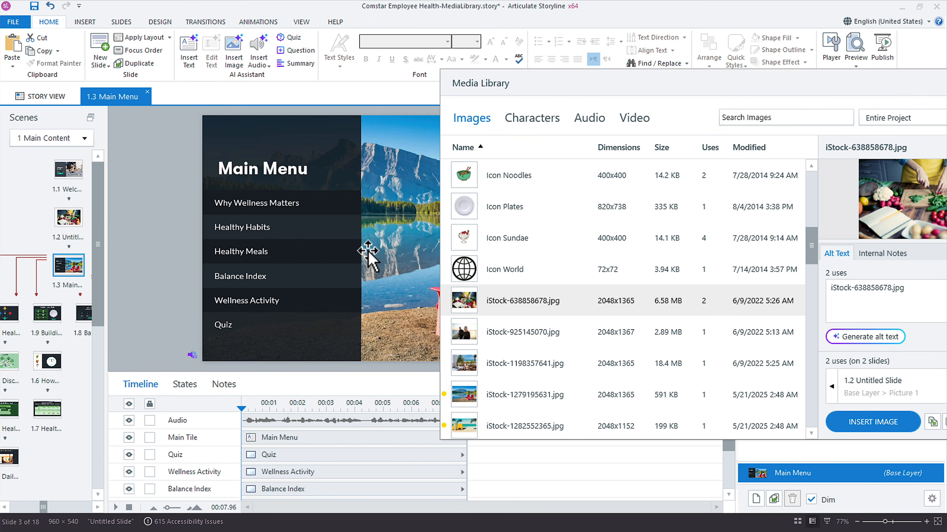
left_click(387, 250)
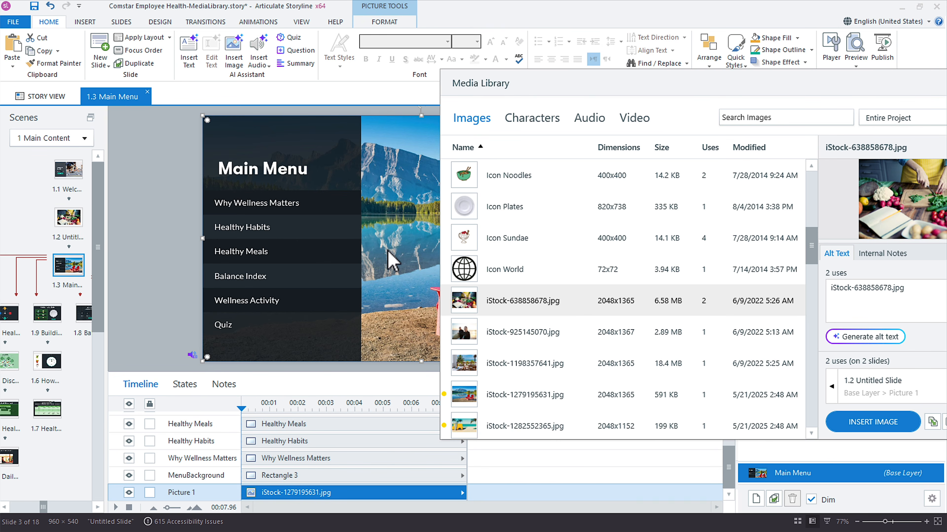
key("Delete")
left_click(537, 336)
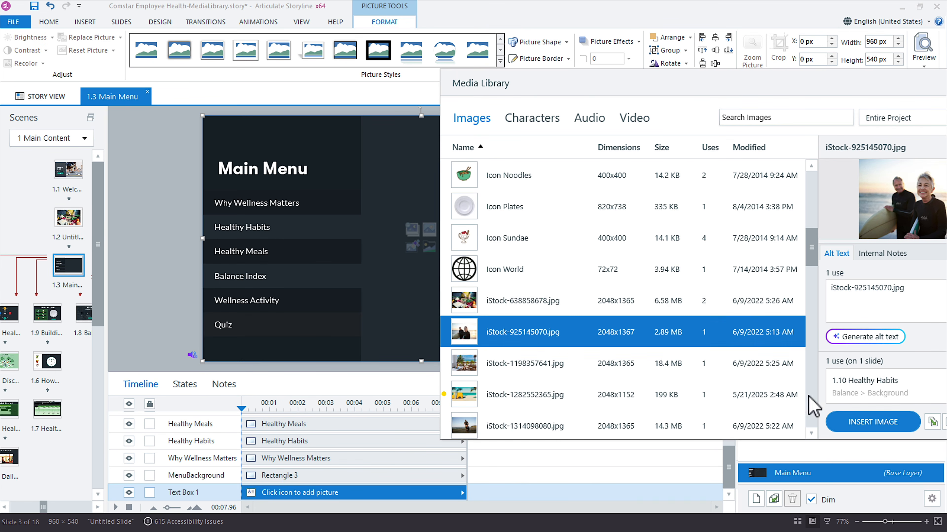
left_click(868, 425)
left_click_drag(496, 92, 689, 91)
left_click_drag(518, 184, 562, 188)
left_click_drag(688, 89, 446, 71)
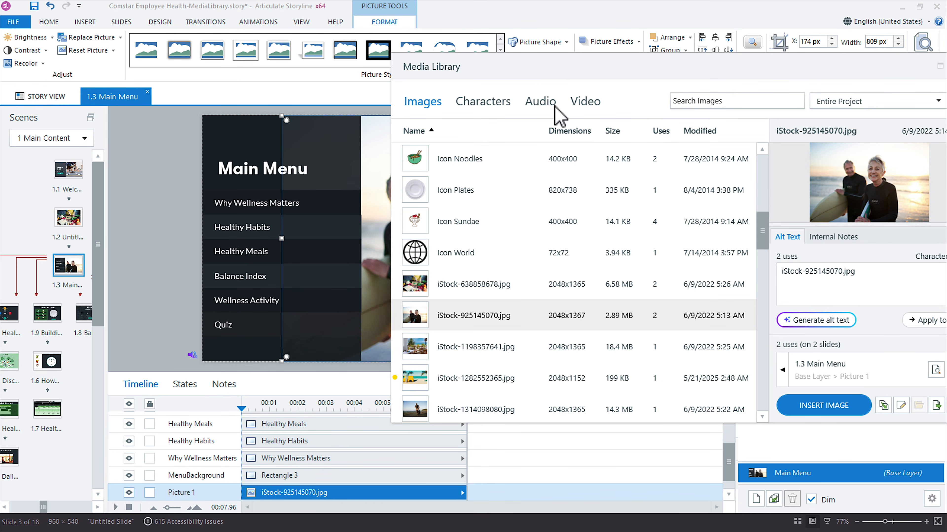
- Add the prefix "Slide1-" to the name of the "In this Wellness Activity" audio clip in the Media Library
left_click(545, 106)
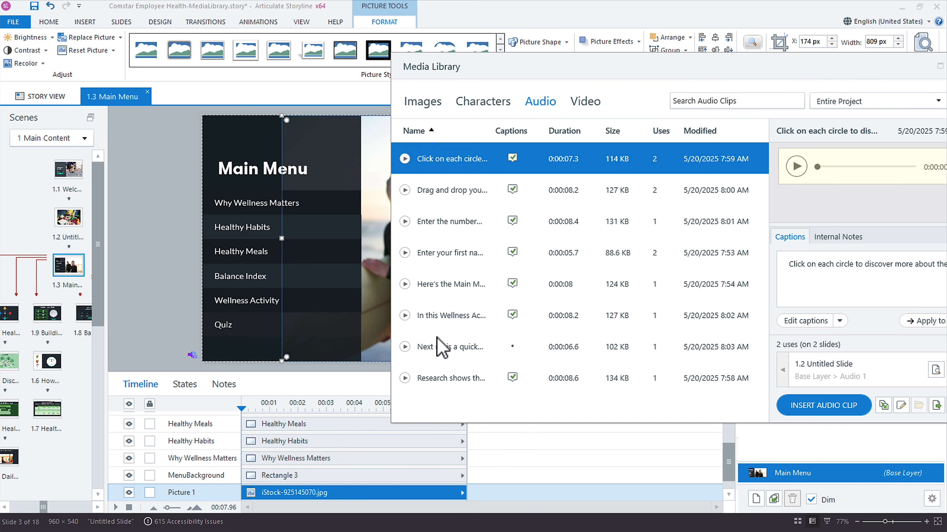
left_click(436, 316)
left_click(430, 316)
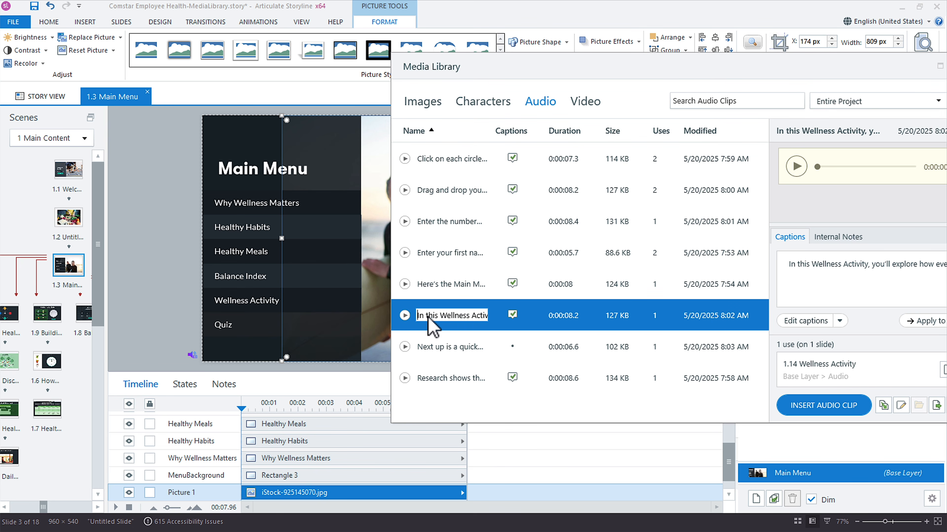
key("Home")
type("Slide1")
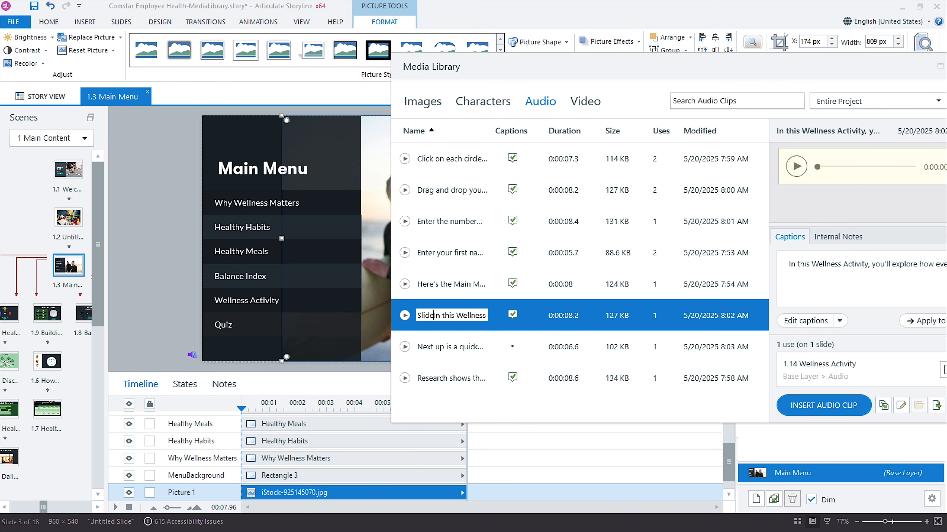
type("-")
key("Return")
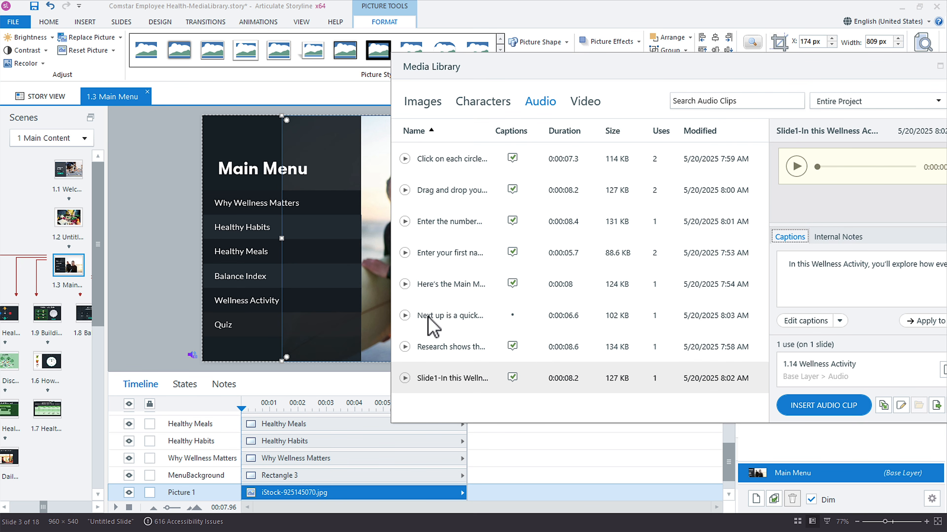
- Add the prefix "Slide2" to the name of the "Here's the Main Menu" audio clip in the Media Library
double_click(437, 285)
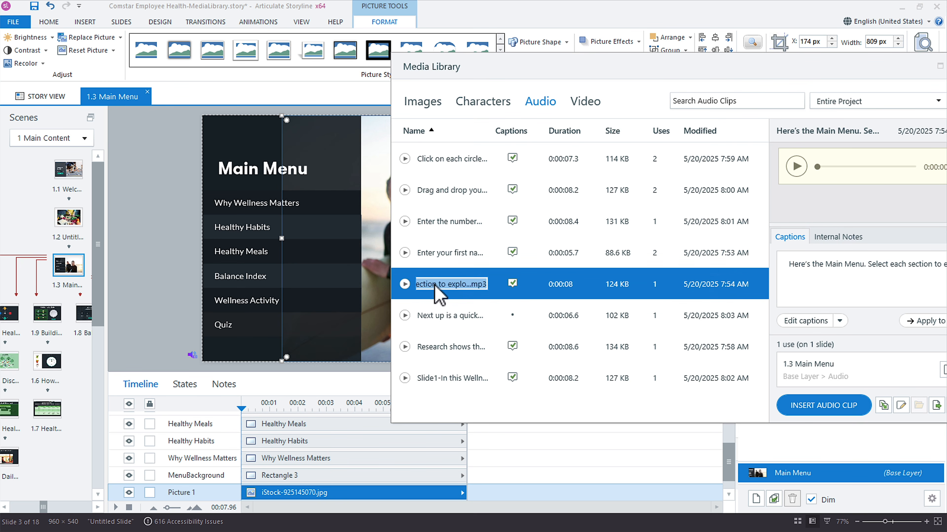
key("Home")
type("Slide-2")
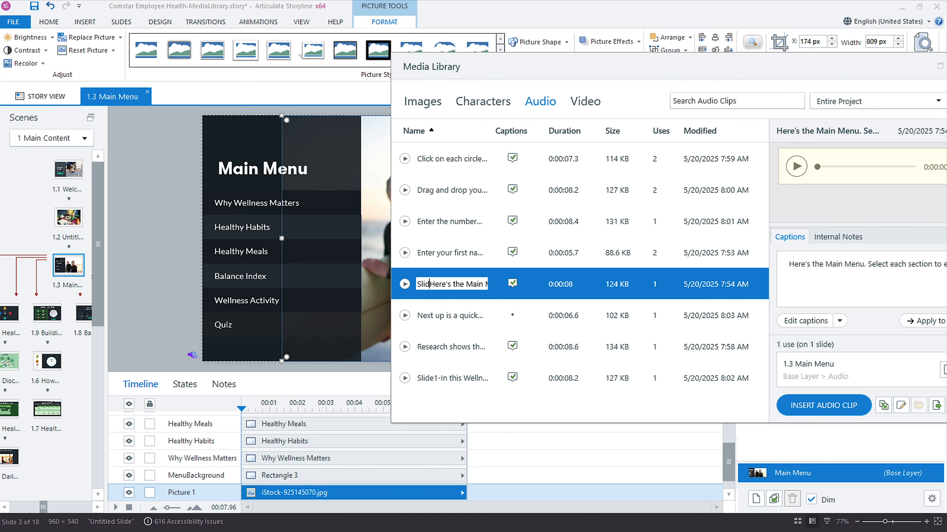
key("Return")
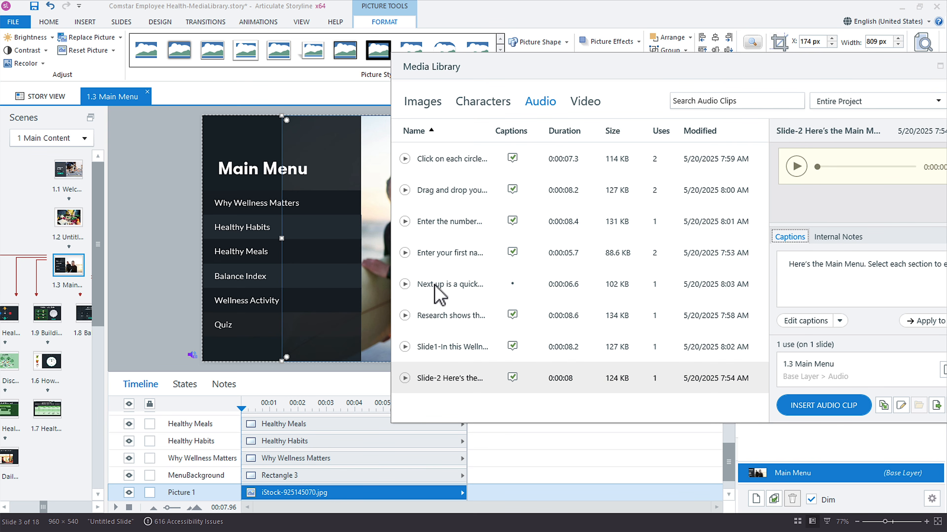
left_click(438, 380)
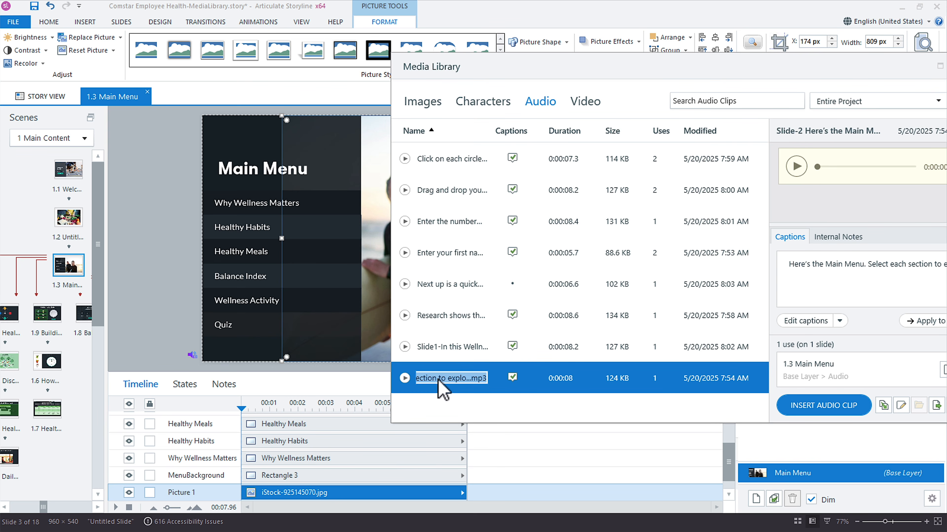
left_click(434, 379)
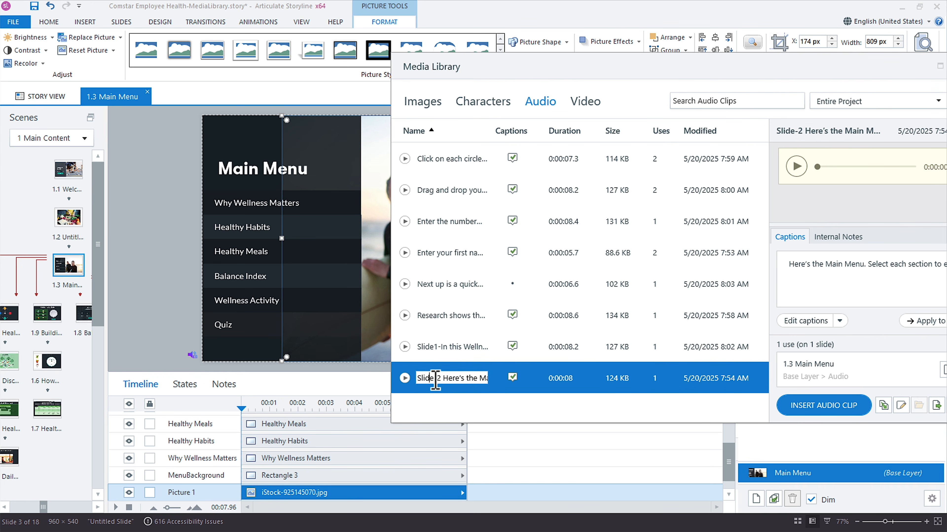
key("BackSpace")
key("Tab")
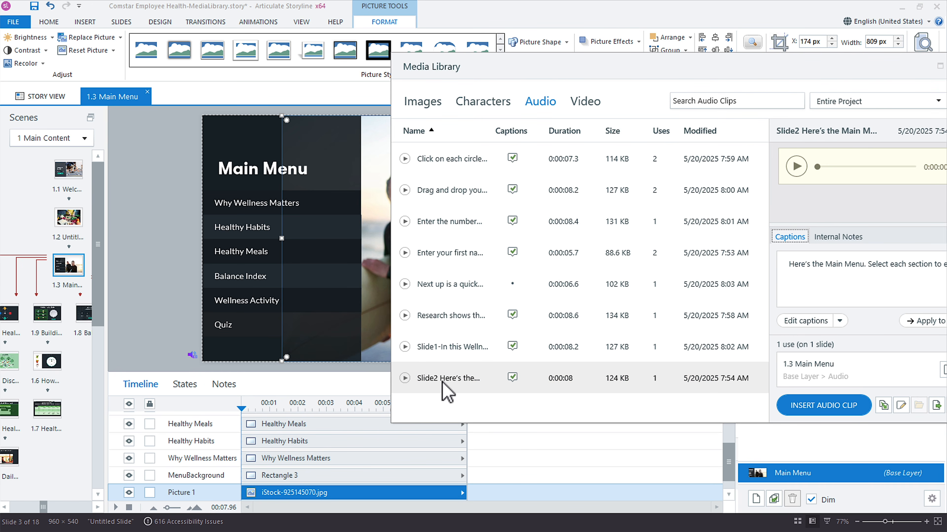
- Insert the "Slide1-In this Wellness Activity" audio clip from the Media Library on the 1.1 Welcome Screen slide
left_click(72, 172)
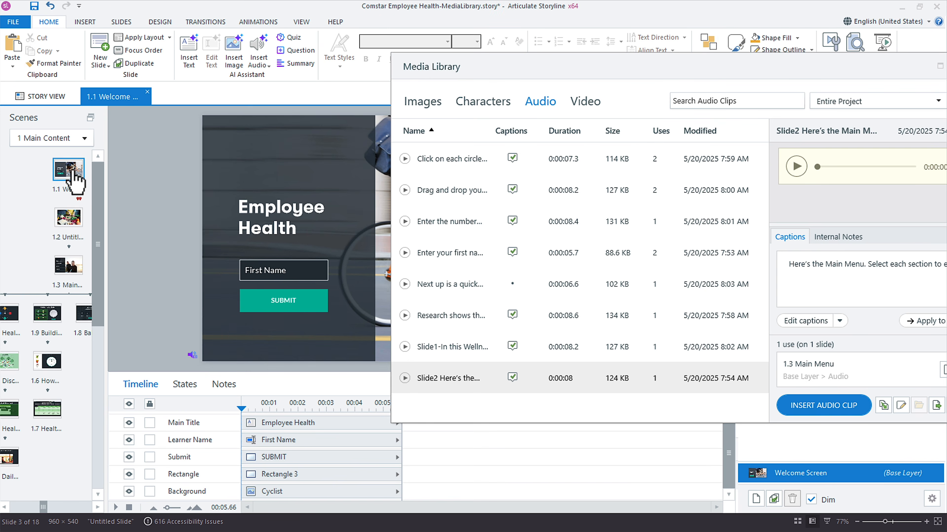
left_click(450, 348)
left_click(804, 412)
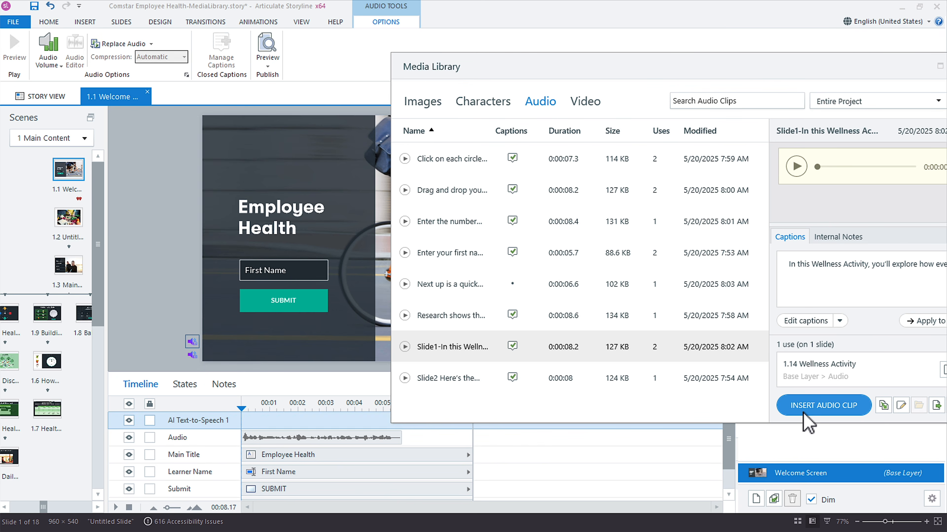
- Insert the "Slide2 Here's the Main Menu" audio clip from the Media Library on the 1.3 Main Menu slide
left_click(67, 224)
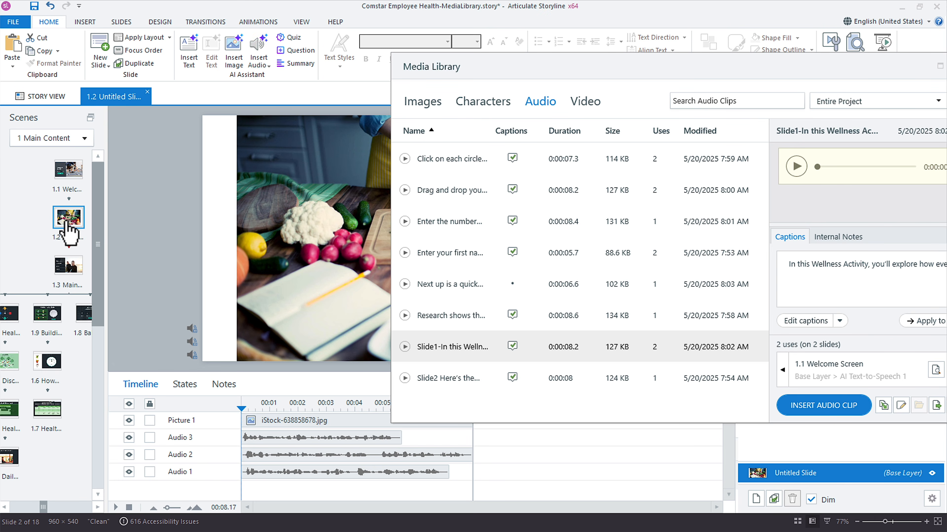
left_click(66, 266)
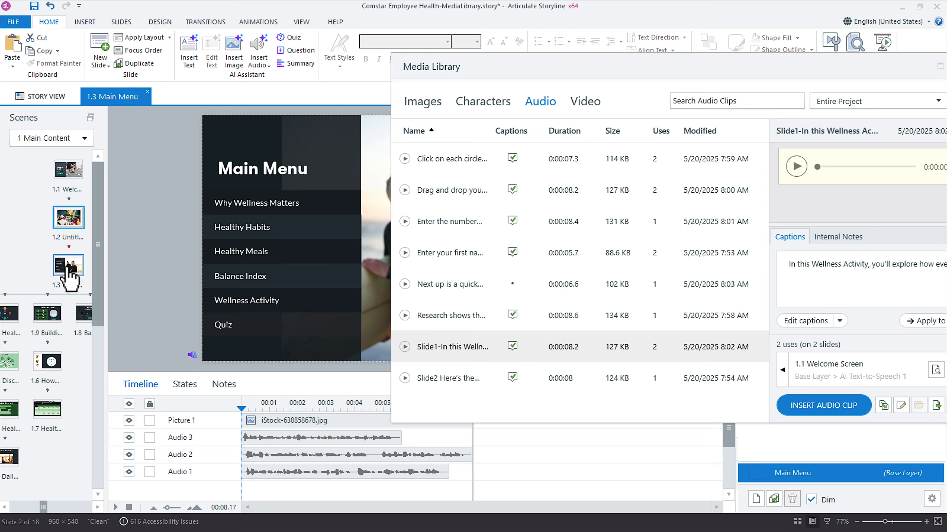
left_click(447, 384)
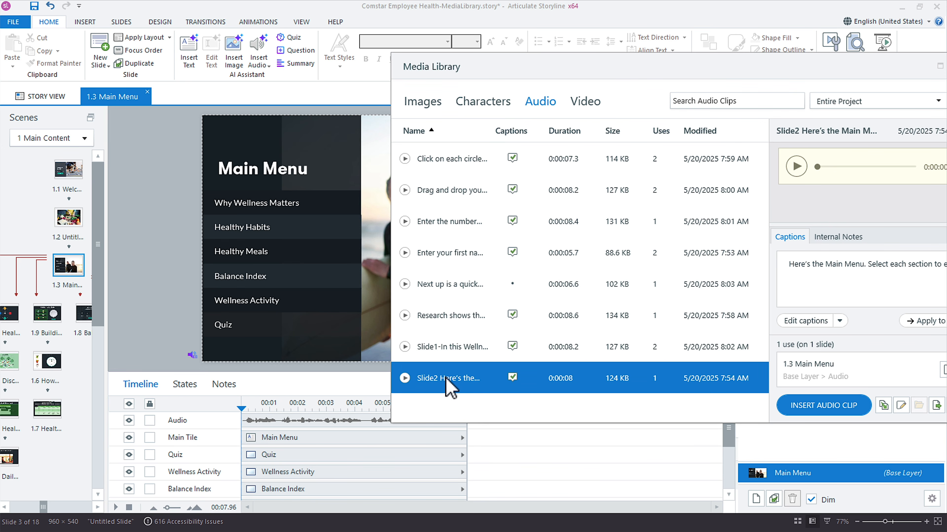
left_click(810, 410)
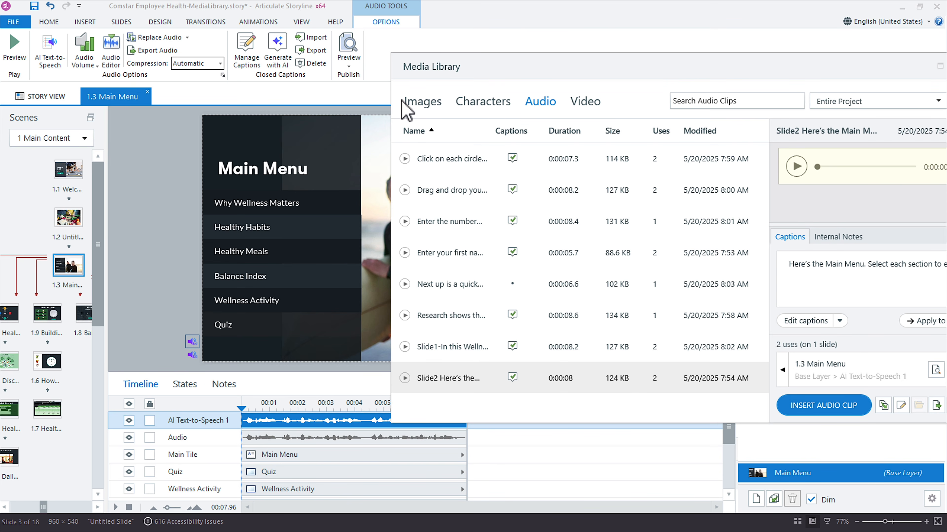
- Show the Media Library's images, move its window clear of the slide, and select the Why Wellness Matters state trigger
left_click(413, 110)
left_click_drag(421, 73, 753, 102)
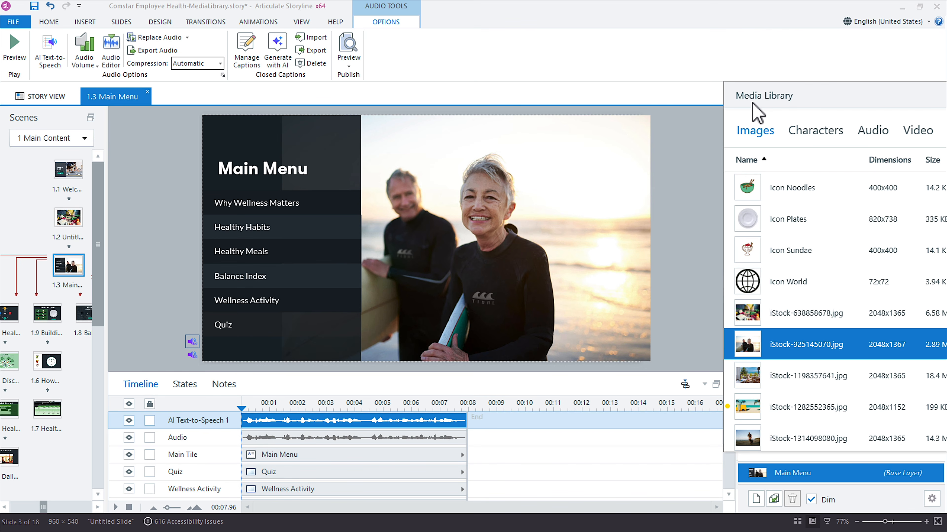
left_click_drag(754, 105, 729, 386)
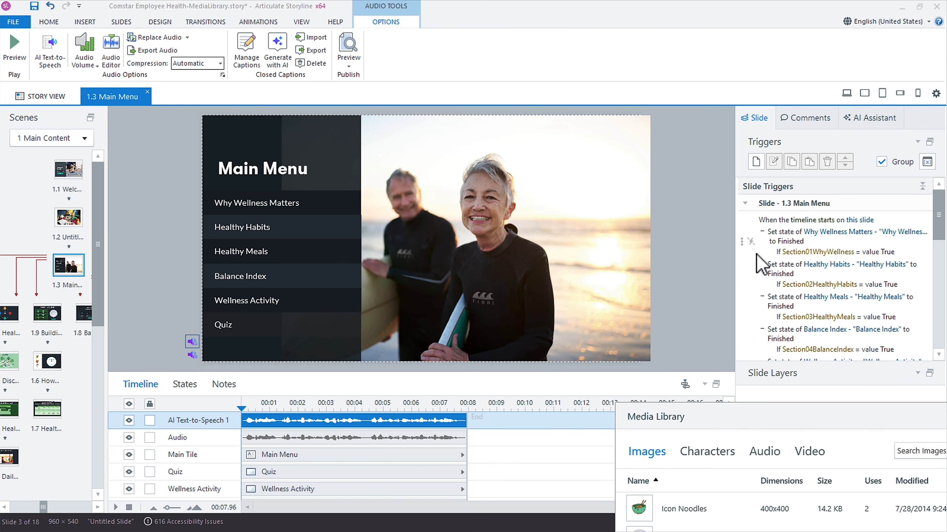
left_click(908, 249)
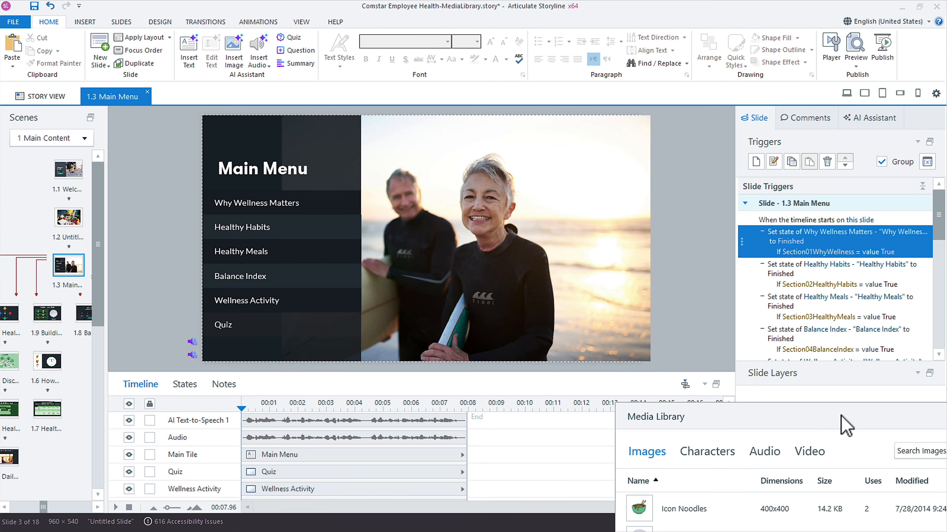
left_click_drag(841, 415, 762, 58)
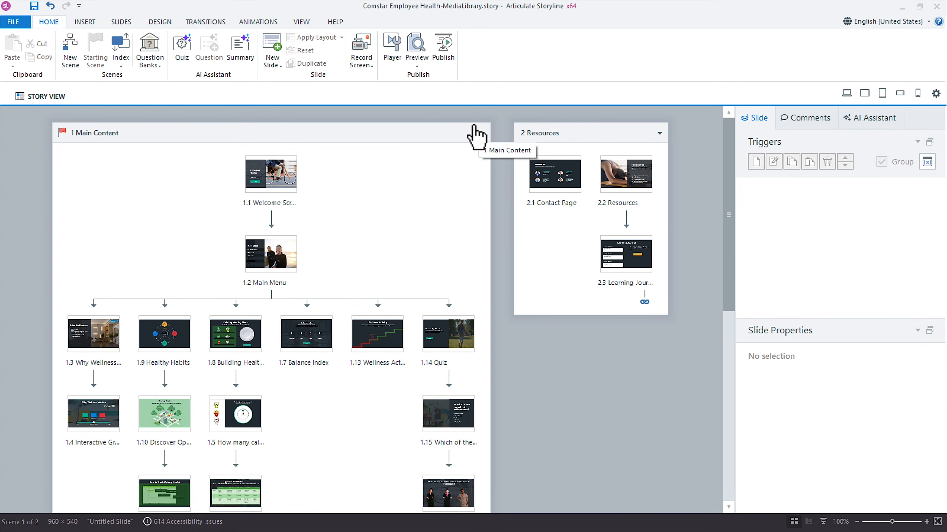
- Open the Media Library from Story View and select the iStock-1357705422.jpg image
left_click(298, 22)
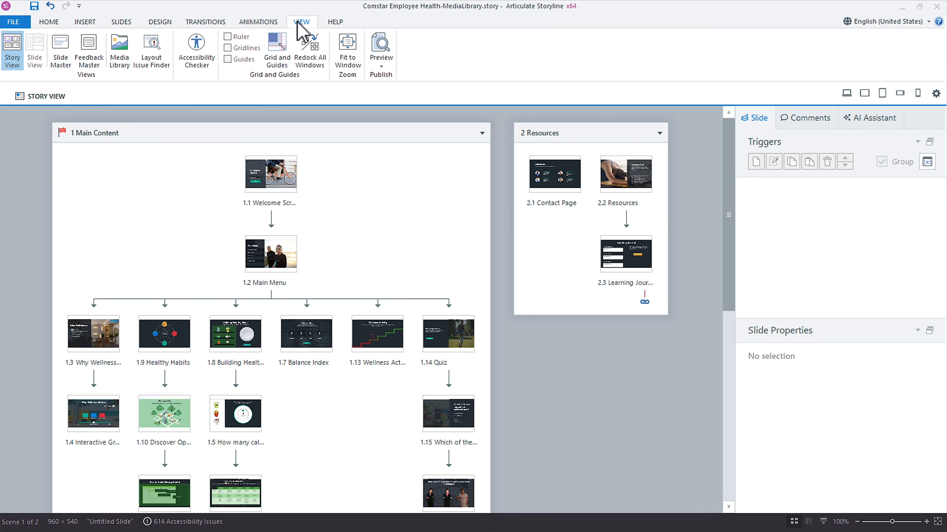
left_click(120, 52)
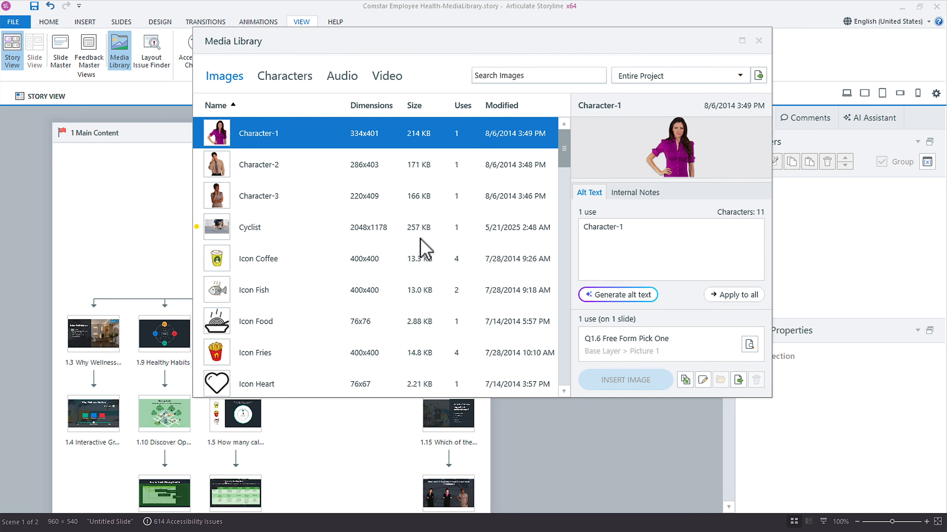
scroll(424, 248, "down", 5)
left_click(293, 222)
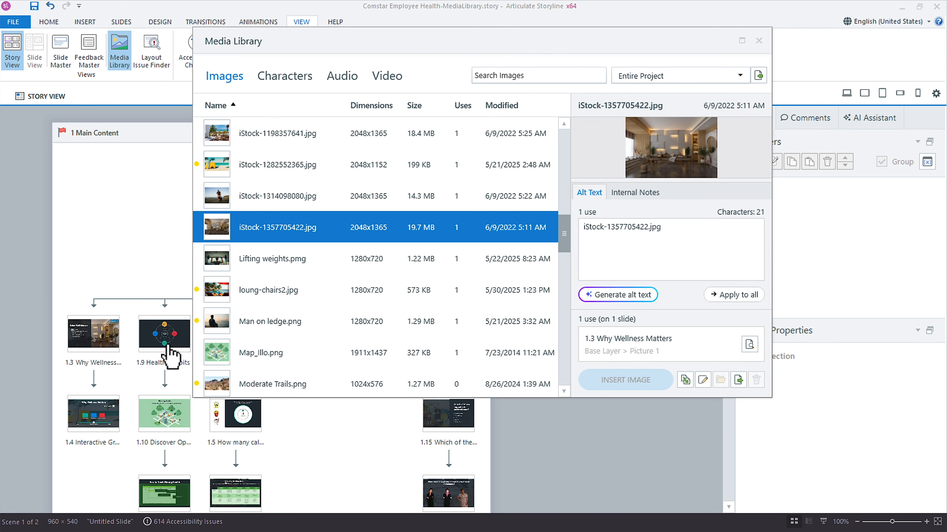
- Open the 1.3 Why Wellness Matters slide, then view iStock-1357705422.jpg in the enlarged preview and close it
double_click(98, 337)
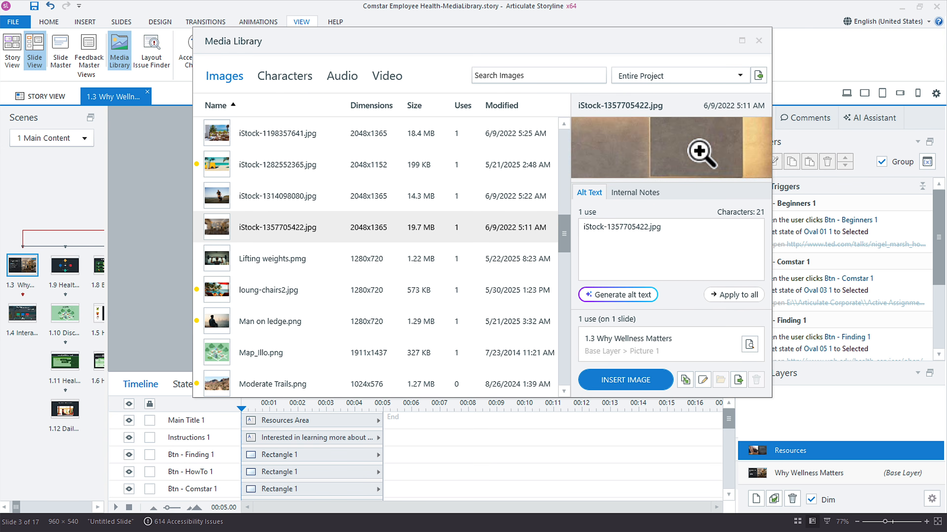
left_click(675, 164)
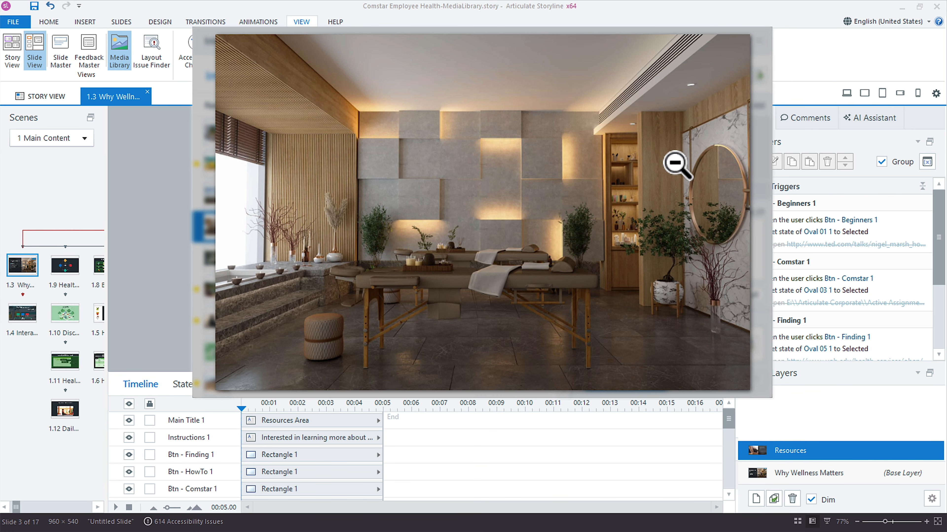
left_click(536, 191)
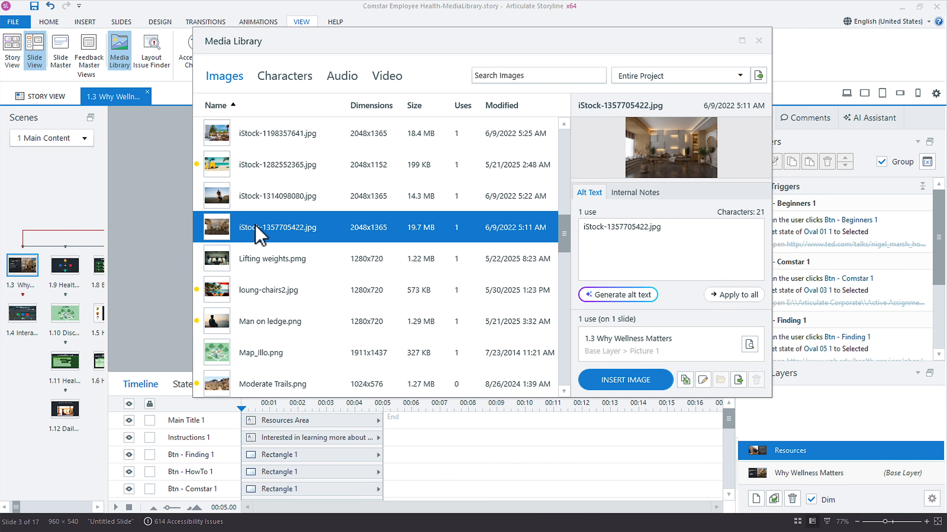
- Show the internal notes of iStock-1357705422.jpg, enlarge the Media Library window, and make the image preview area taller
left_click(633, 194)
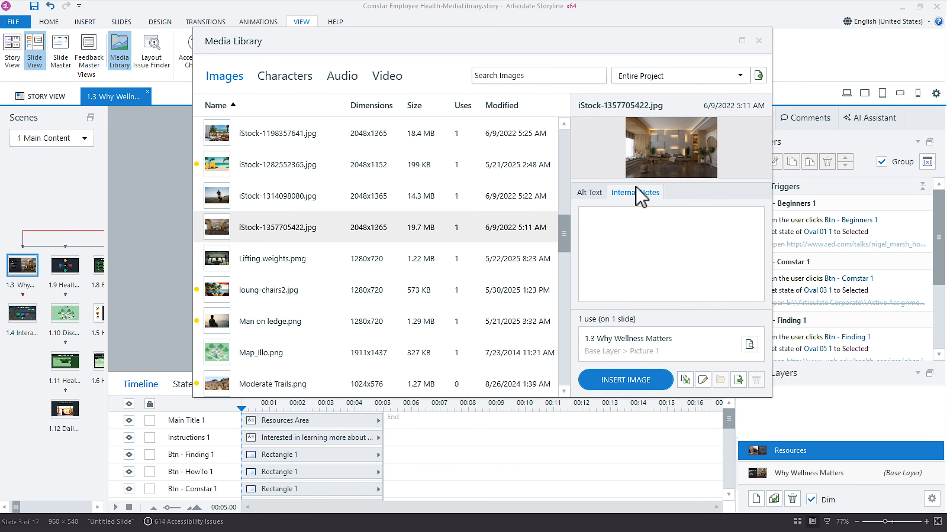
left_click_drag(634, 183, 629, 151)
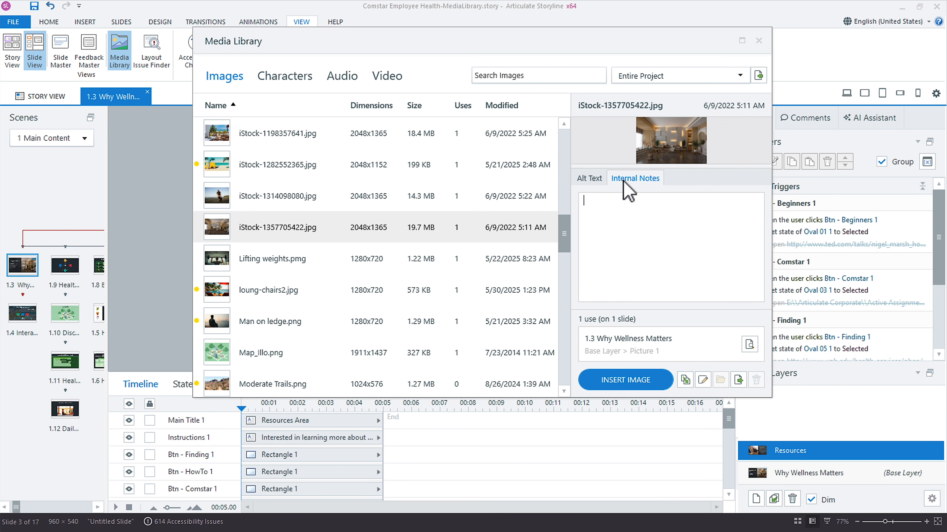
left_click_drag(620, 170, 619, 283)
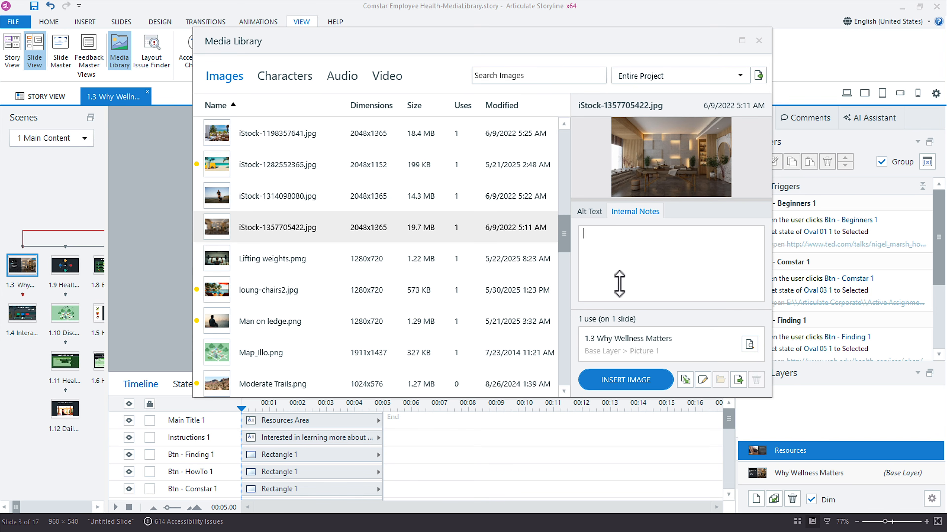
left_click_drag(771, 401, 813, 495)
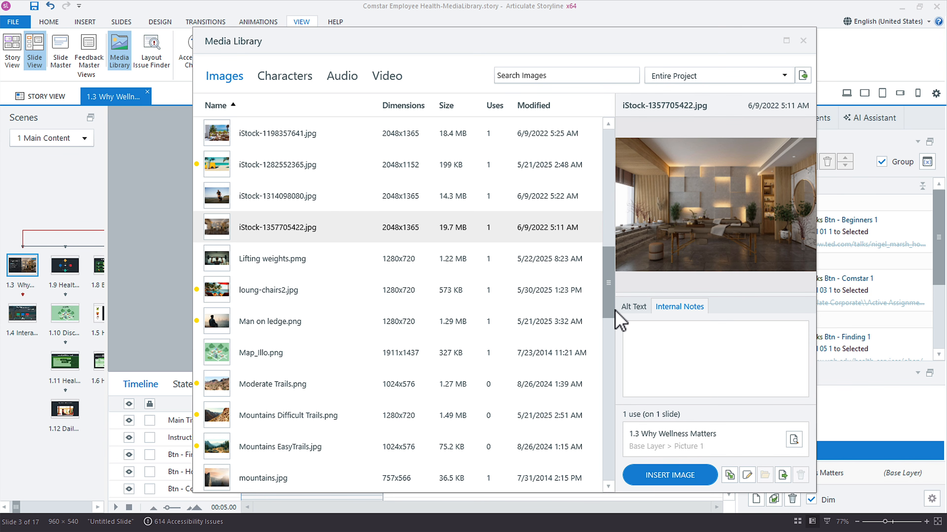
left_click_drag(668, 296, 672, 182)
left_click(686, 316)
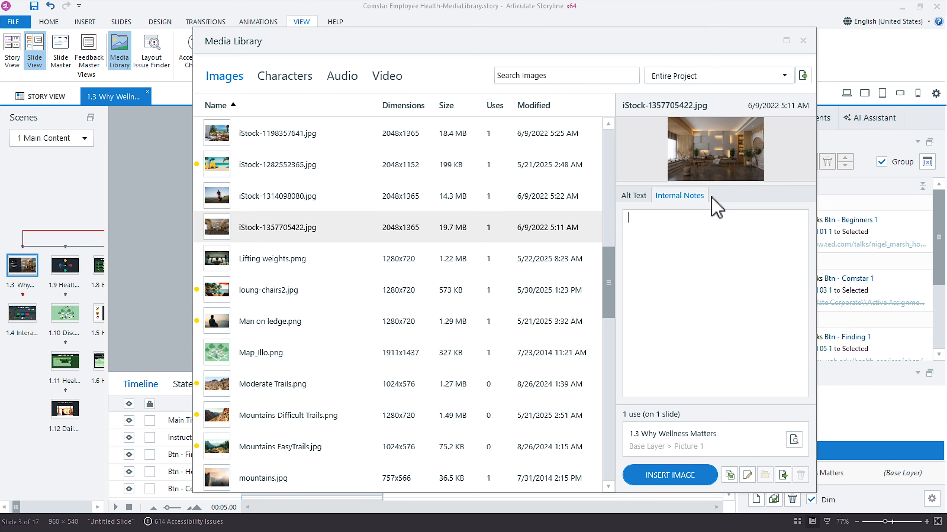
left_click_drag(712, 184, 710, 308)
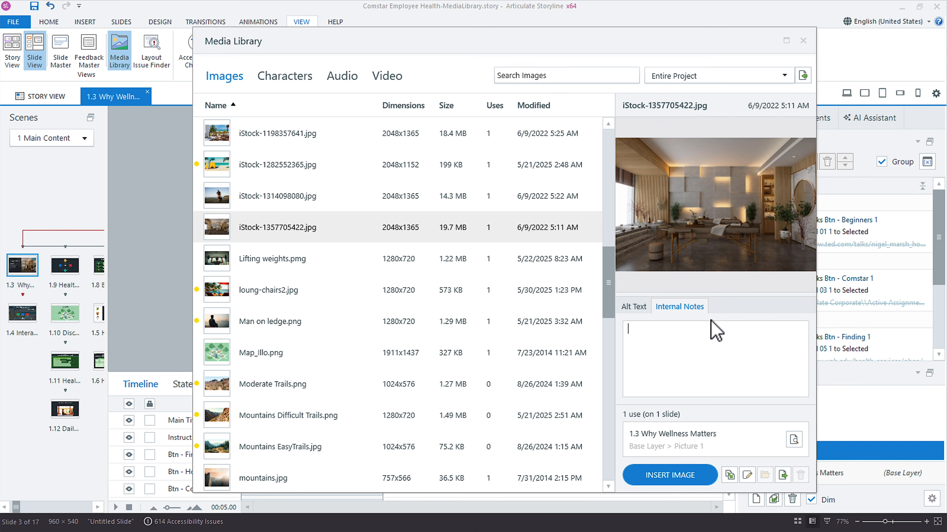
- Inspect the iStock-1357705422.jpg preview, then view the Lifting weights image enlarged and close it
left_click(756, 262)
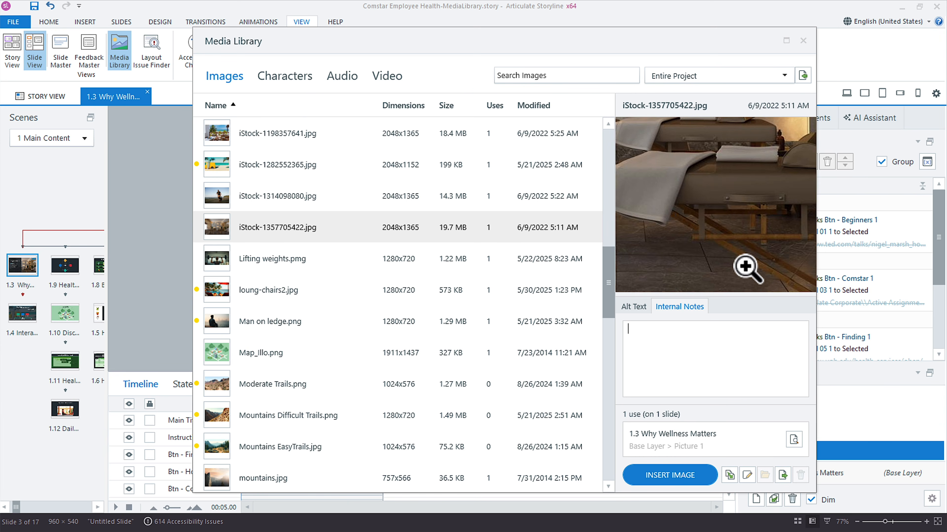
left_click(332, 275)
left_click(672, 256)
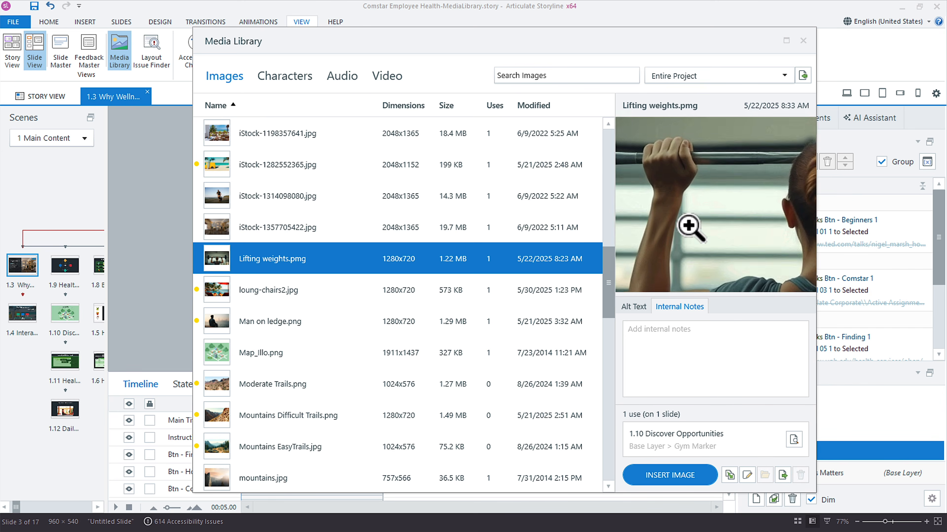
left_click(654, 213)
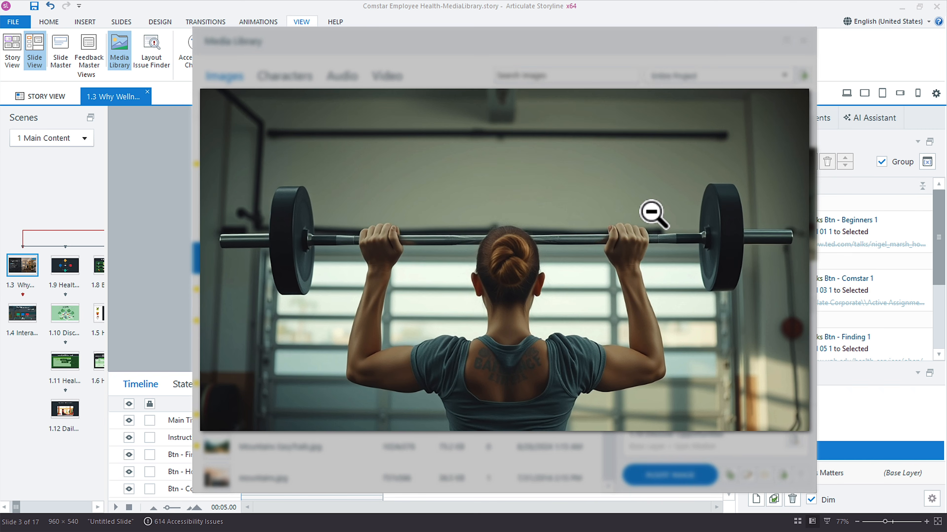
key("Escape")
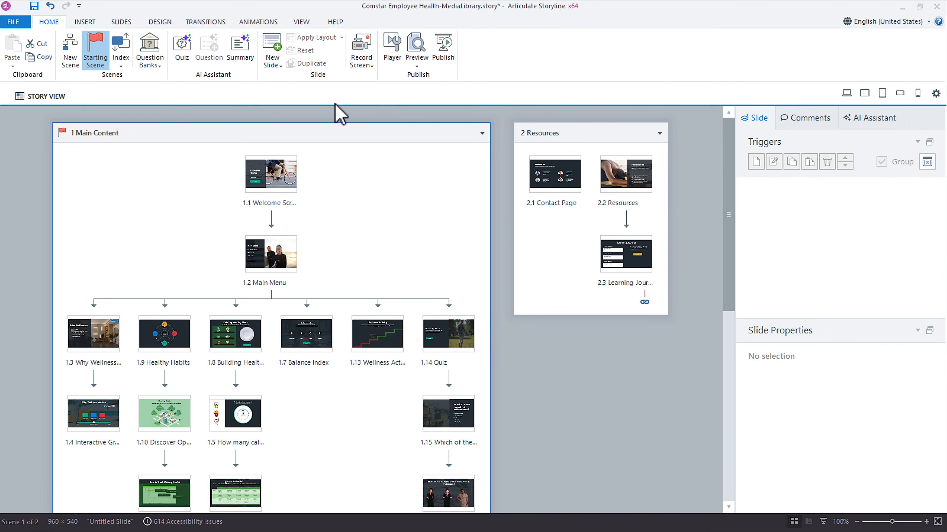
- Open the Media Library from Story View and sort the images by number of uses in ascending order
left_click(301, 22)
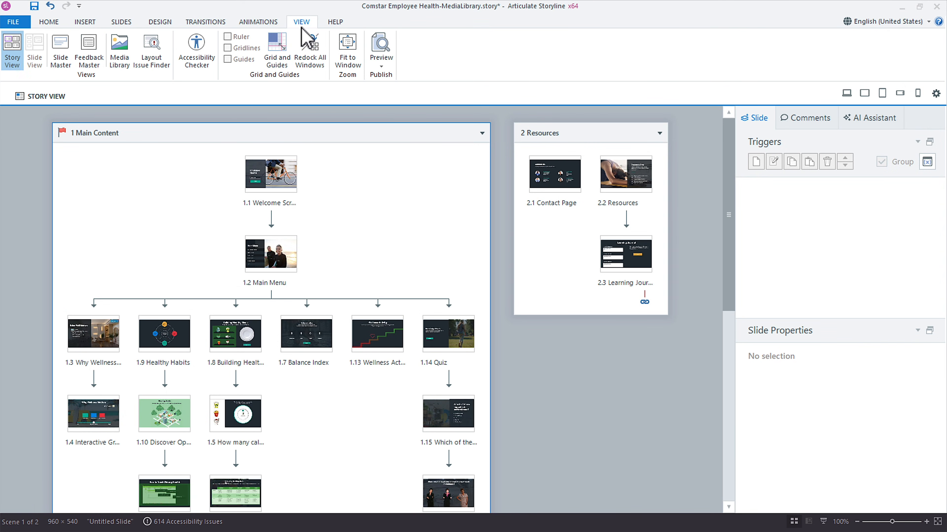
left_click(119, 47)
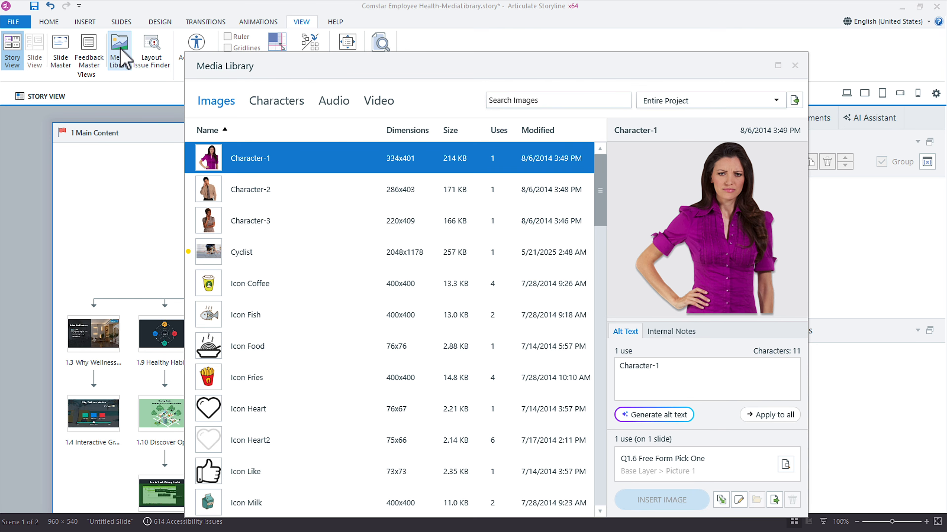
left_click(498, 131)
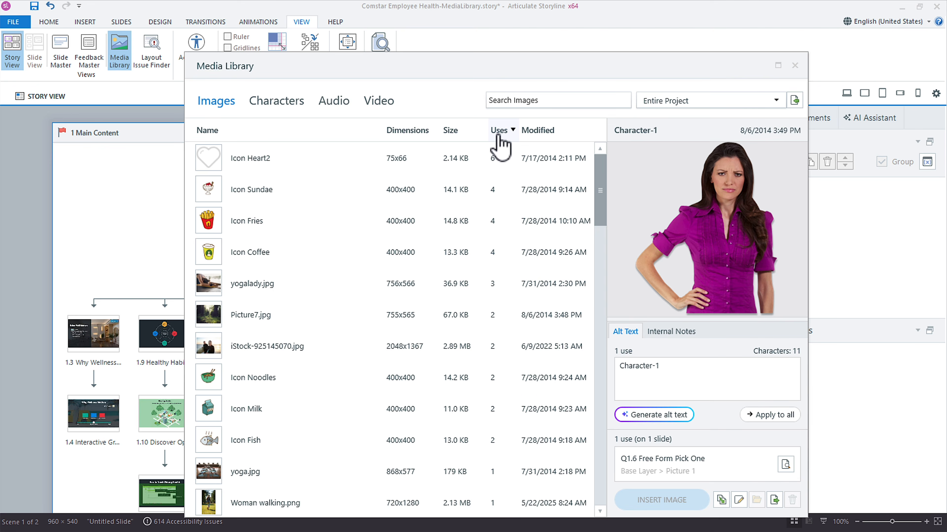
left_click(498, 132)
- Review the usage details of Moderate Trails.png, Mountains Difficult Trails.png, Mountains EasyTrails.jpg and Character-1
left_click(498, 164)
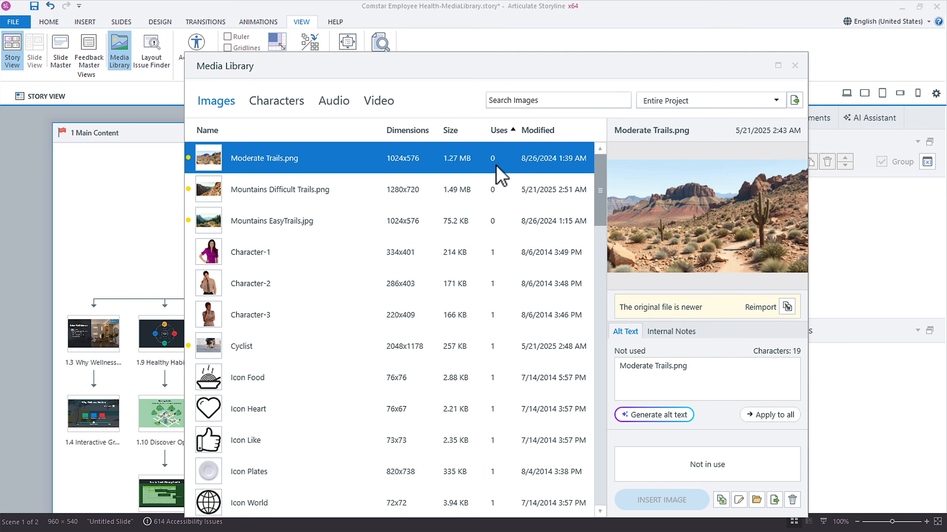
left_click(498, 190)
left_click(498, 220)
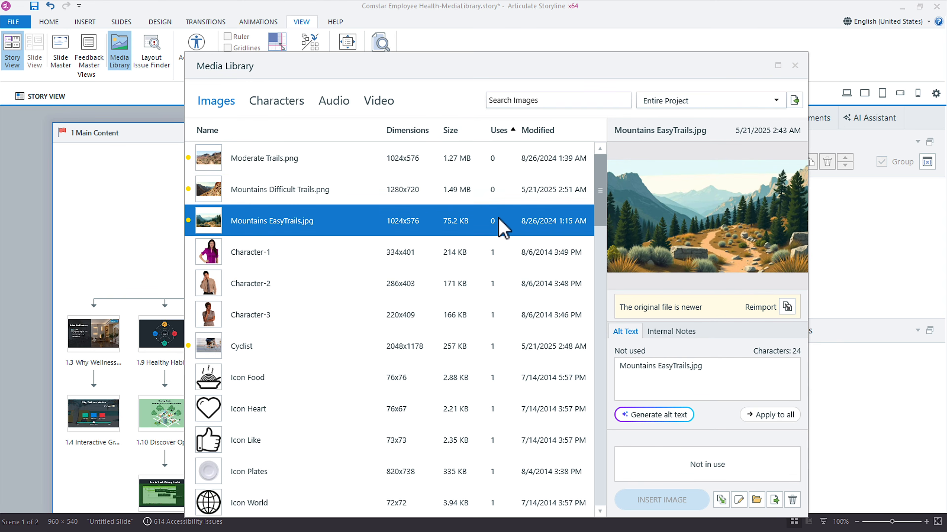
left_click(496, 257)
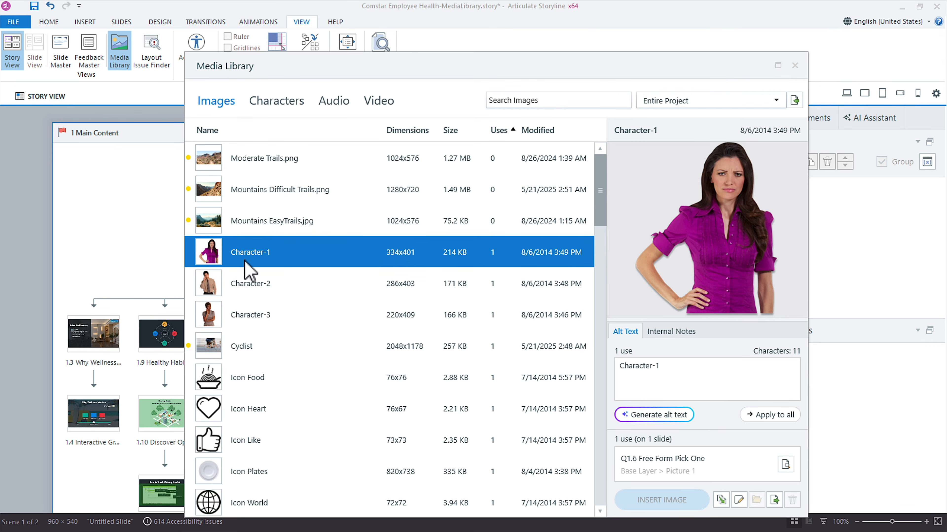
- Show the characters in the Media Library and expand Atsumi's list of poses
left_click(281, 108)
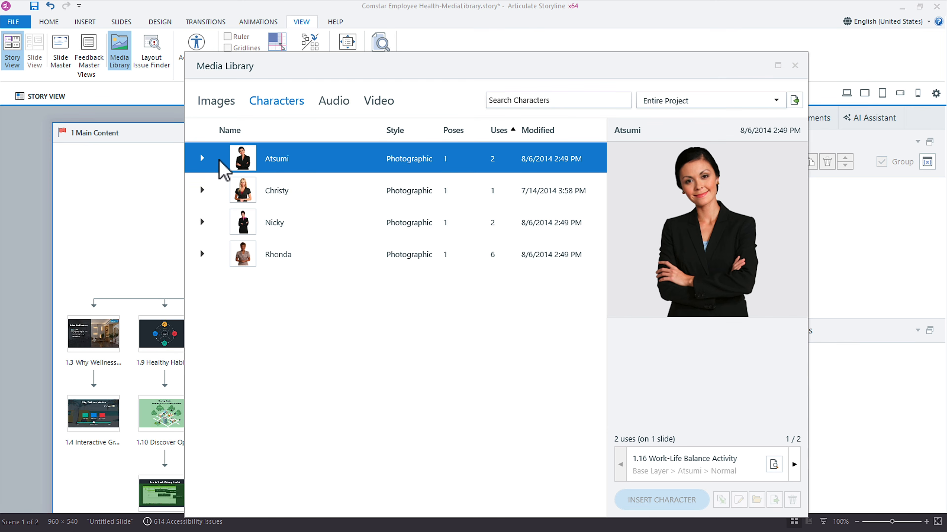
left_click(201, 158)
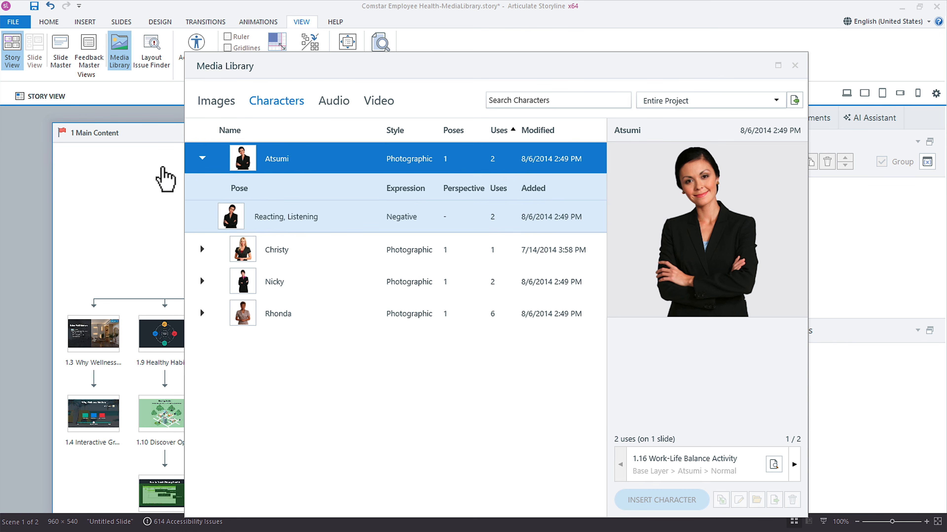
- Locate both uses of Atsumi's "Reacting, Listening" pose on slide 1.16, jumping to its Selected state and its Normal state
left_click(283, 223)
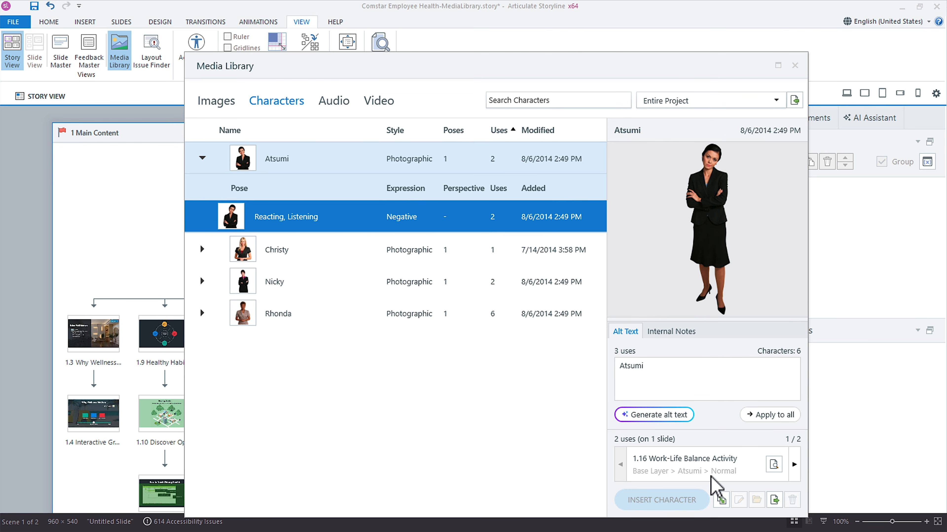
left_click(794, 465)
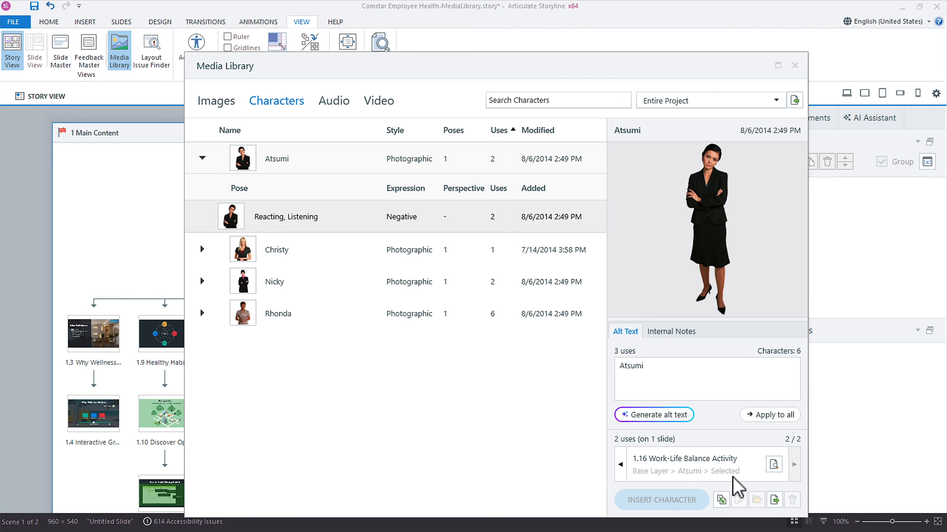
left_click(773, 465)
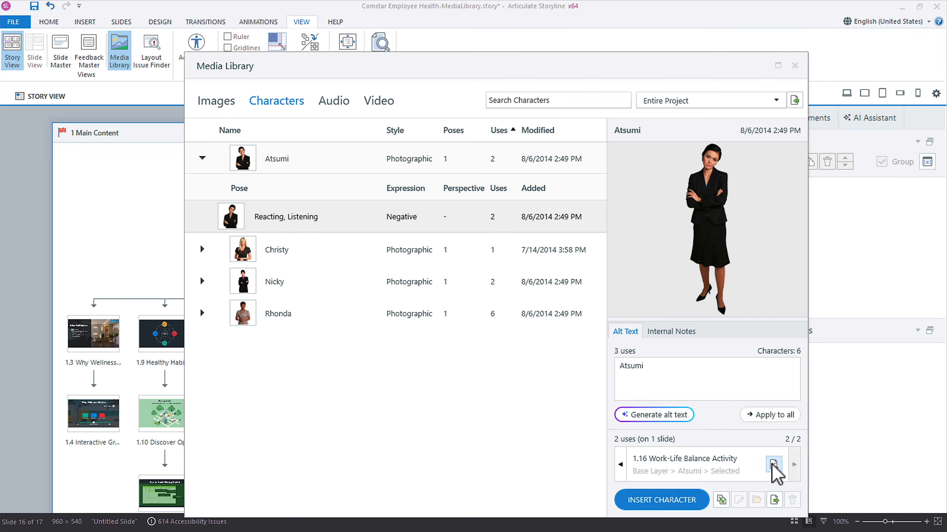
left_click_drag(217, 73, 594, 66)
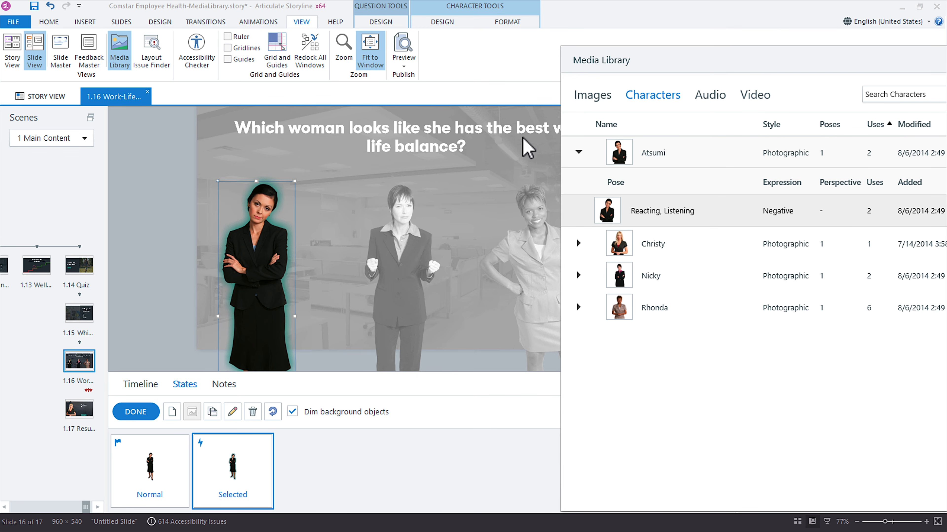
left_click_drag(603, 61, 345, 59)
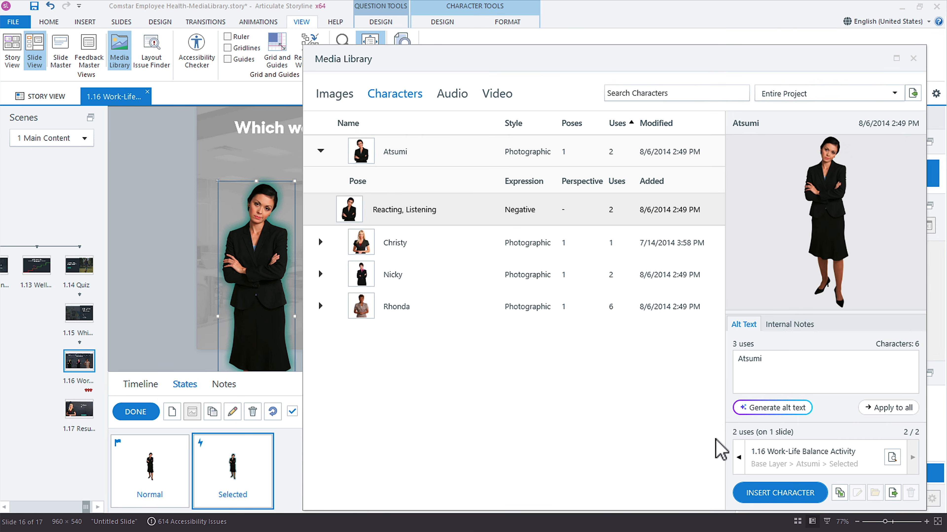
left_click(737, 457)
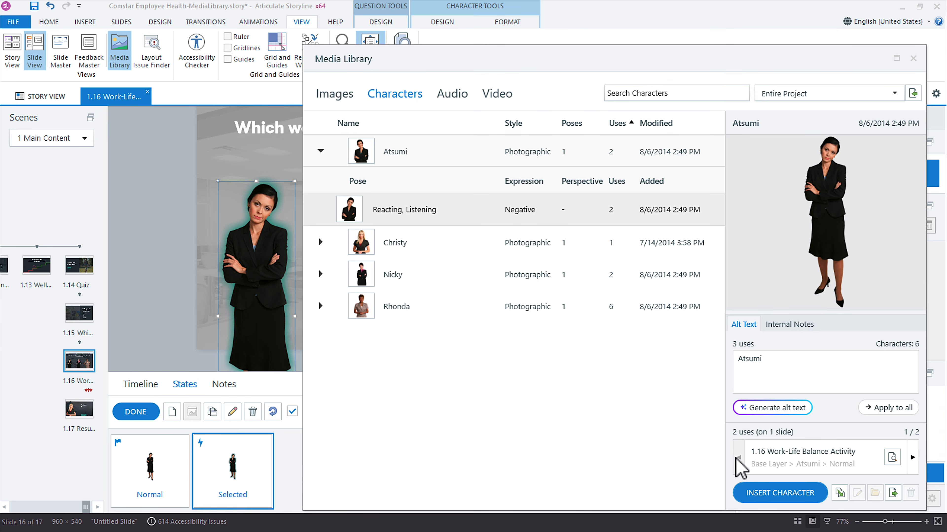
left_click(892, 458)
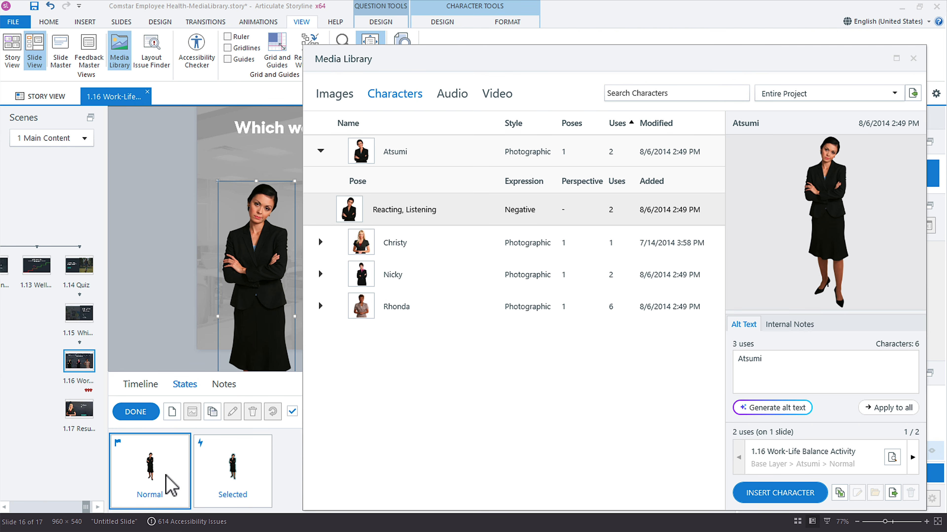
- List the project's images by number of uses in descending order and select Icon Heart2
left_click(330, 104)
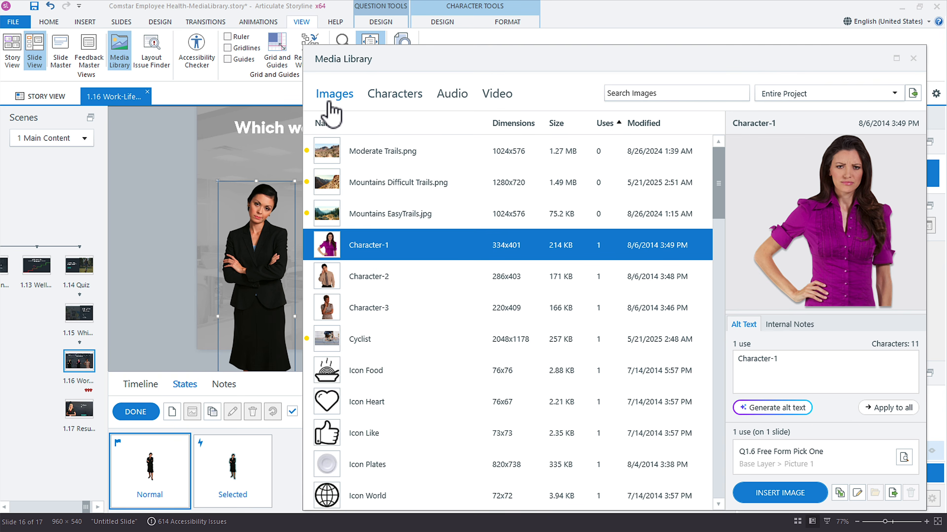
left_click(607, 123)
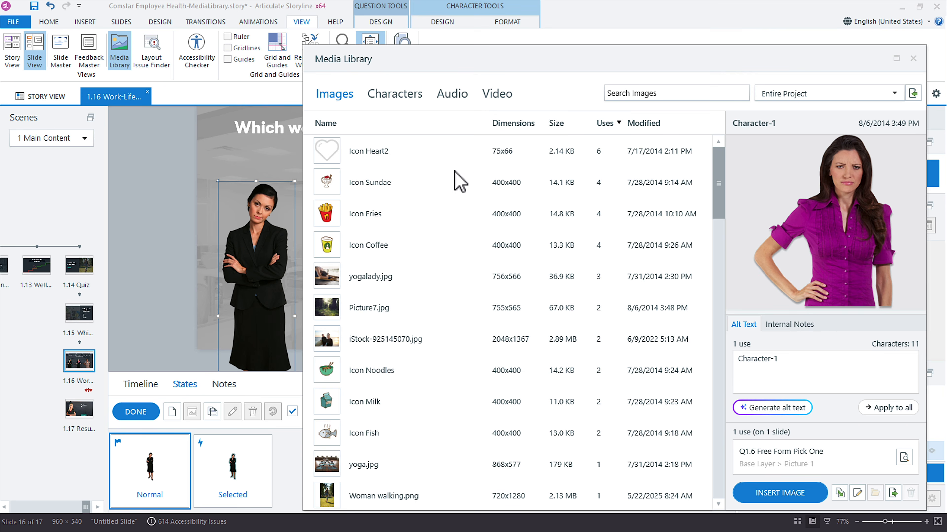
left_click(409, 161)
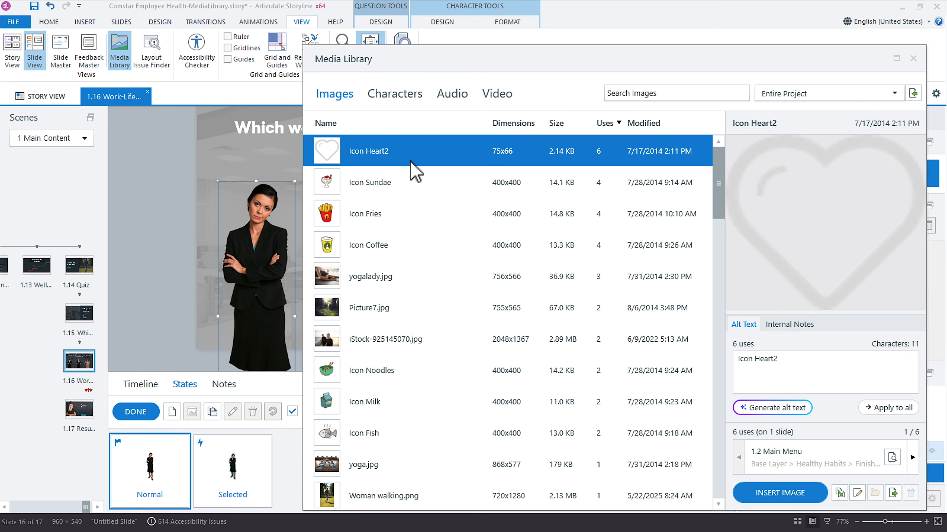
- Go through the Icon Heart2 uses to the last one and jump to the Quiz button's Finished state on slide 1.2 Main Menu
left_click_drag(452, 63, 330, 54)
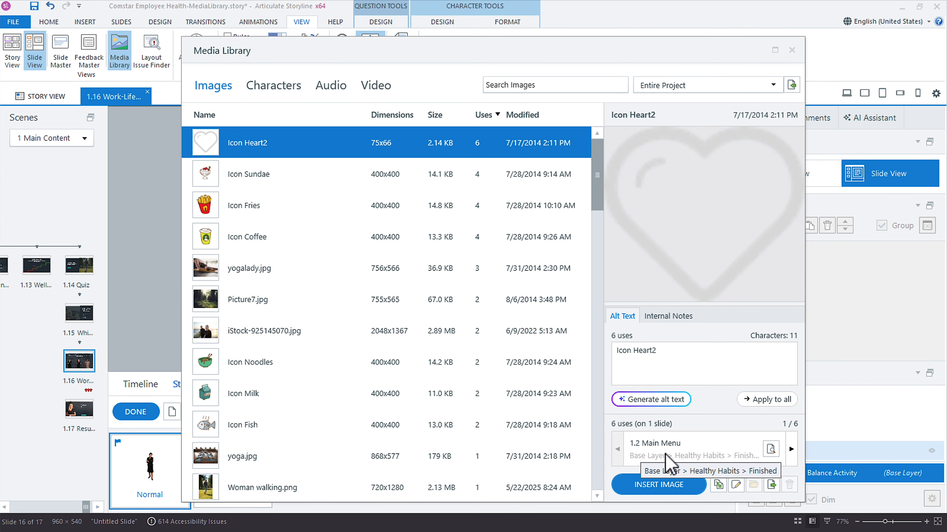
left_click(791, 449)
left_click(791, 450)
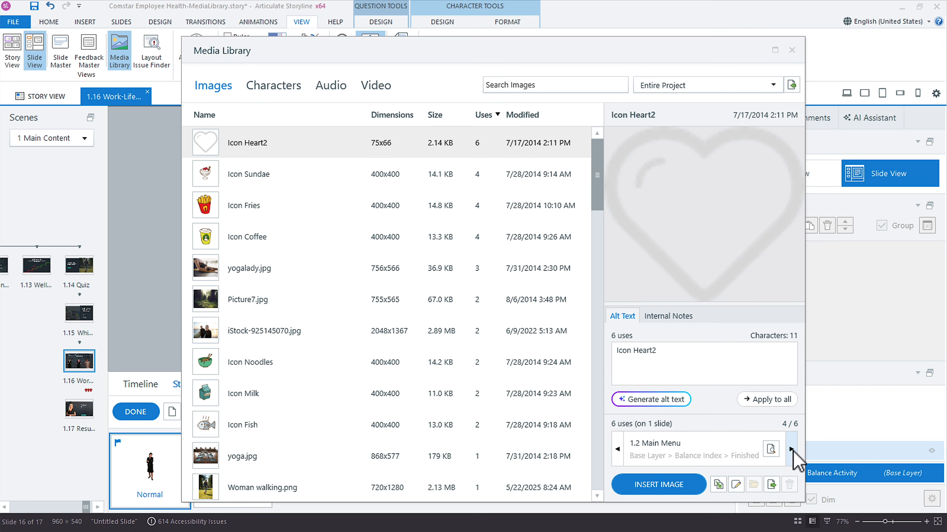
left_click(791, 449)
left_click(791, 449)
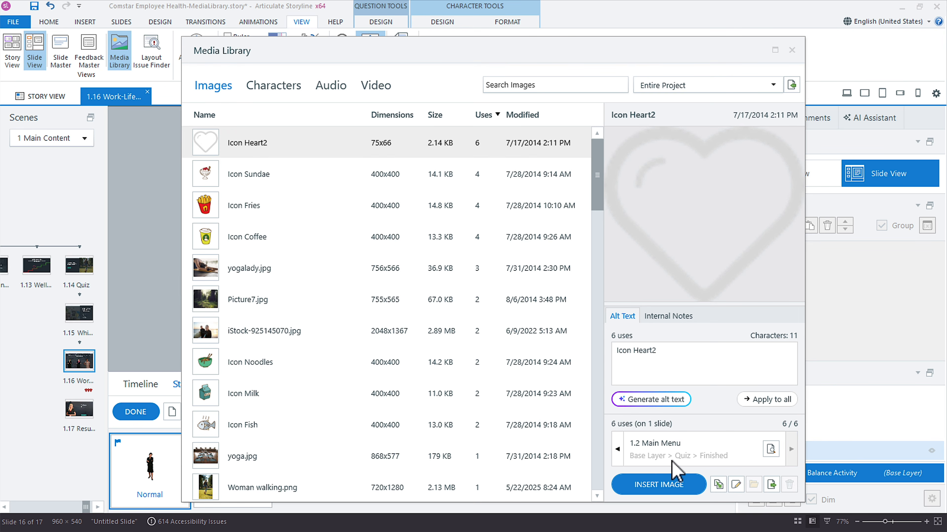
left_click(770, 451)
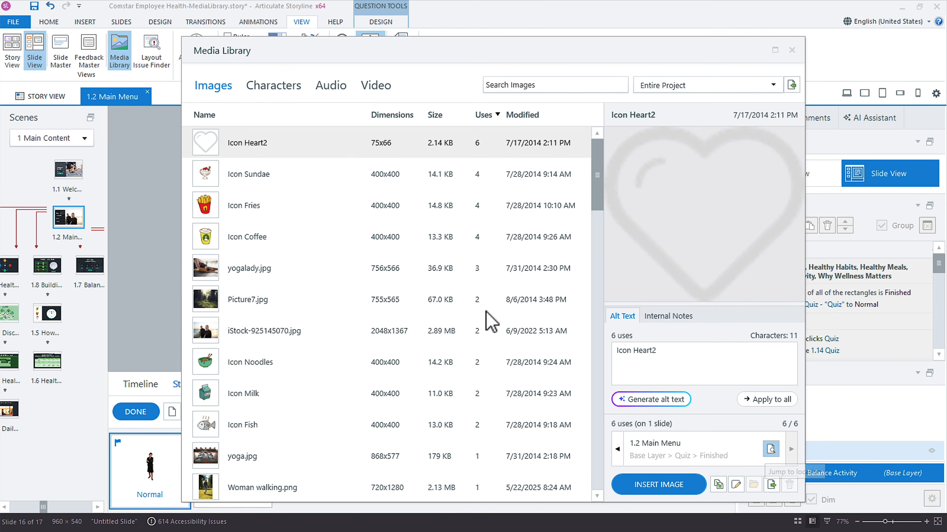
left_click_drag(237, 57, 309, 499)
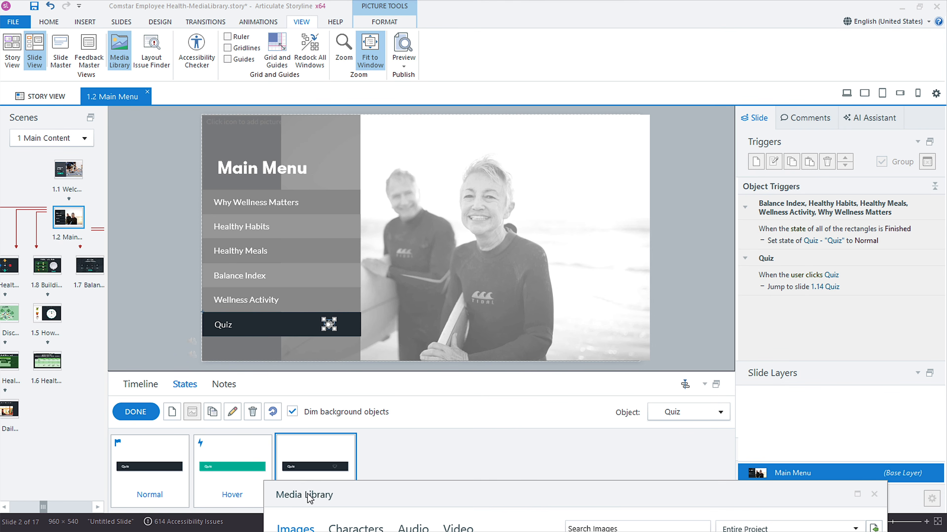
left_click_drag(360, 502, 313, 58)
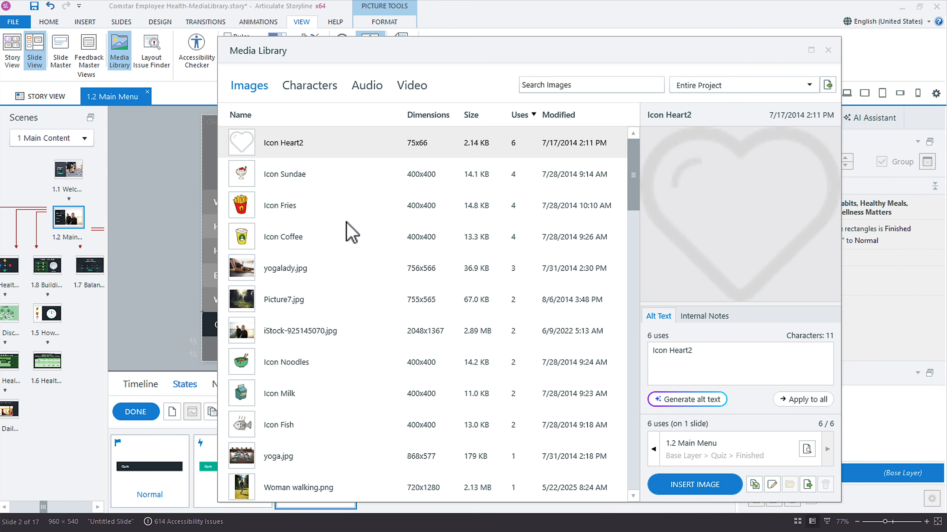
- Locate the second use of iStock-925145070.jpg, the Balance background on slide 1.9 Healthy Habits, and uncover the slide behind the Media Library
left_click(335, 333)
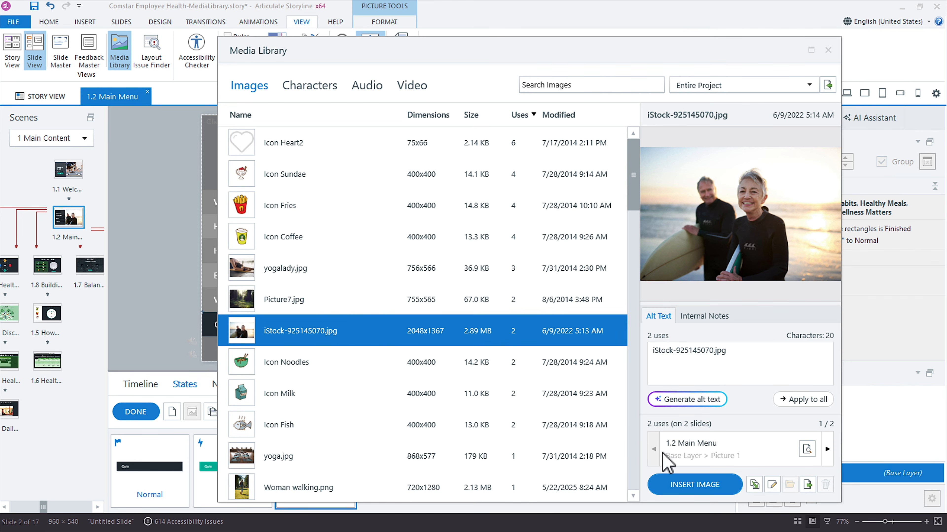
left_click(827, 450)
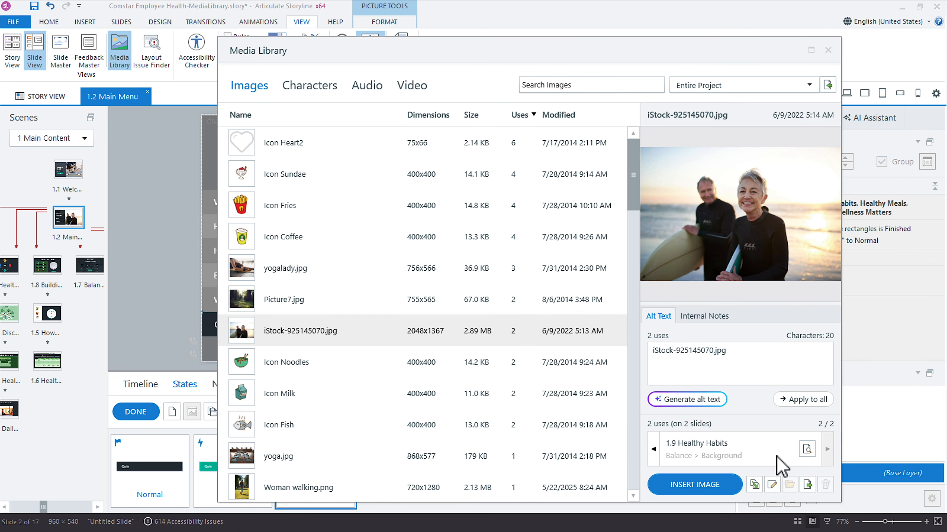
left_click(806, 449)
left_click_drag(267, 56, 723, 61)
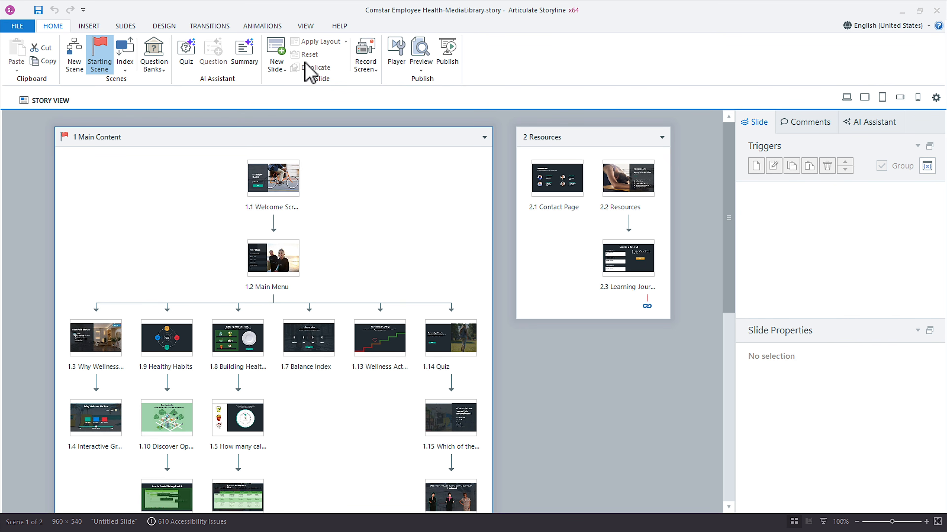
- Open the Media Library, search the images for "woods", and select the Woods image to check its slide uses
left_click(309, 27)
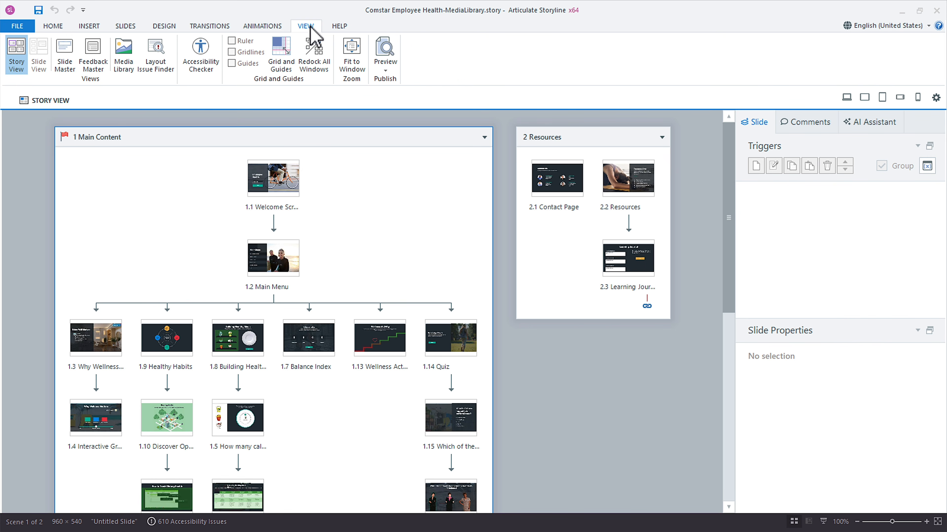
left_click(123, 58)
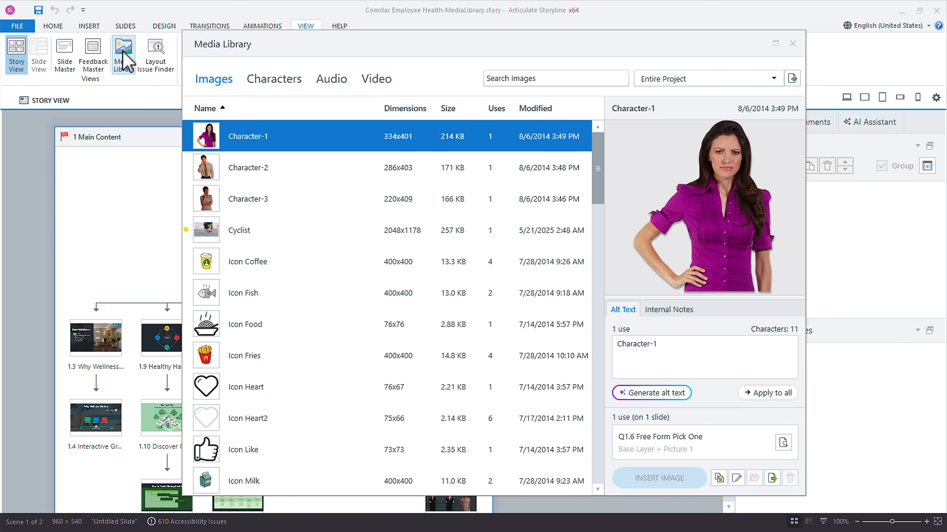
left_click(515, 79)
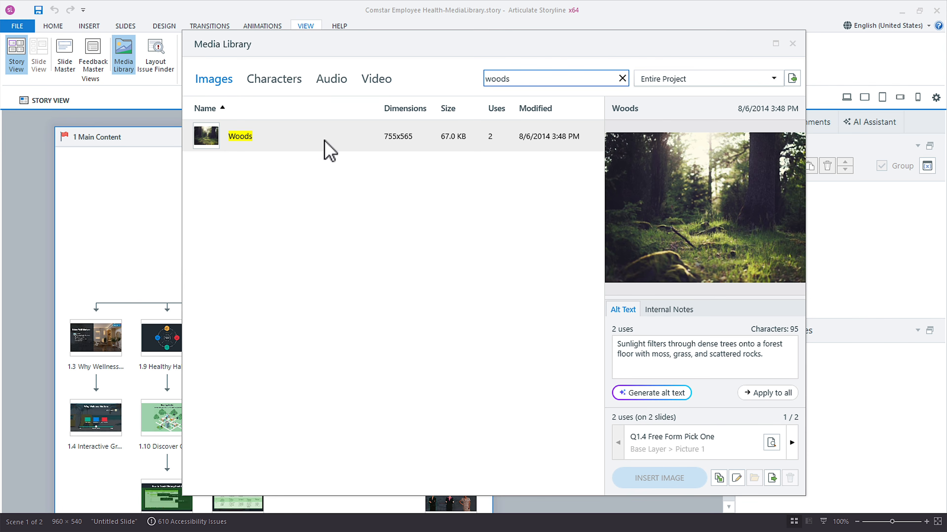
left_click(276, 142)
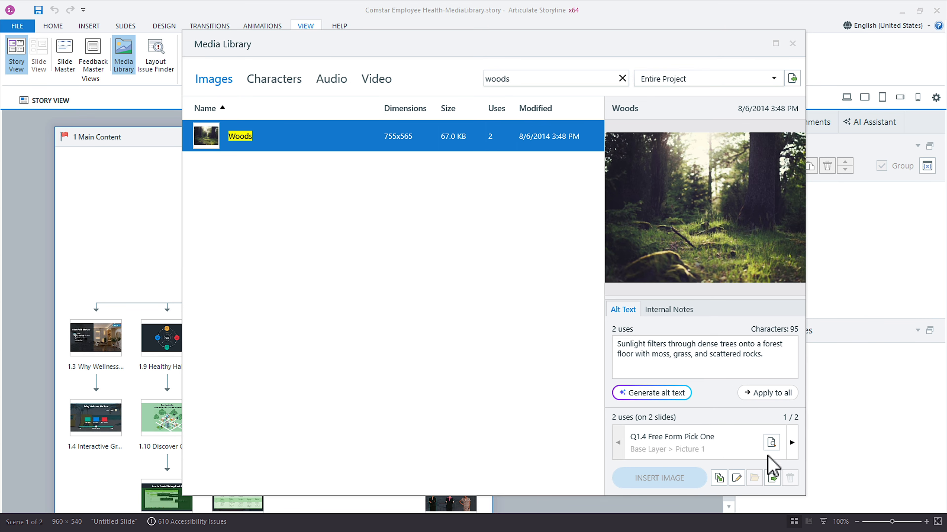
left_click(791, 445)
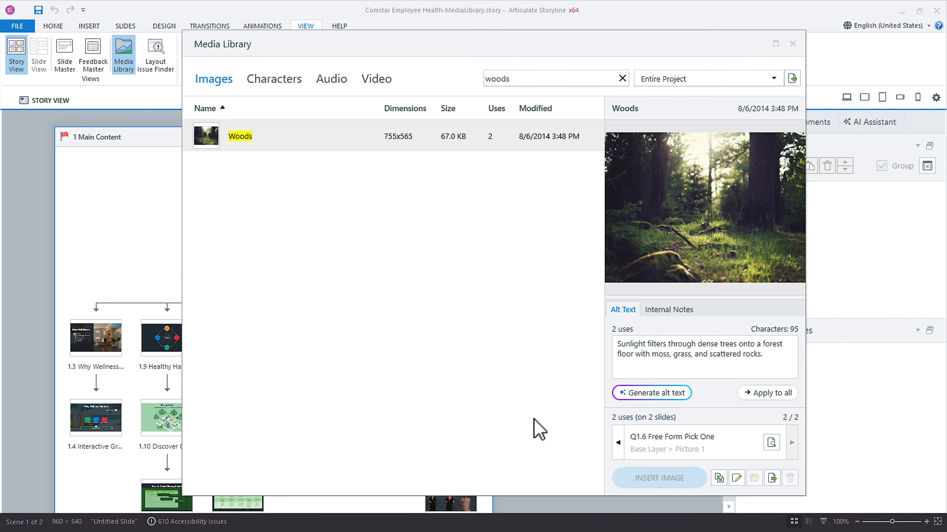
- Replace the Woods image throughout the project with Woods-NEW.png from the Images folder
left_click(719, 479)
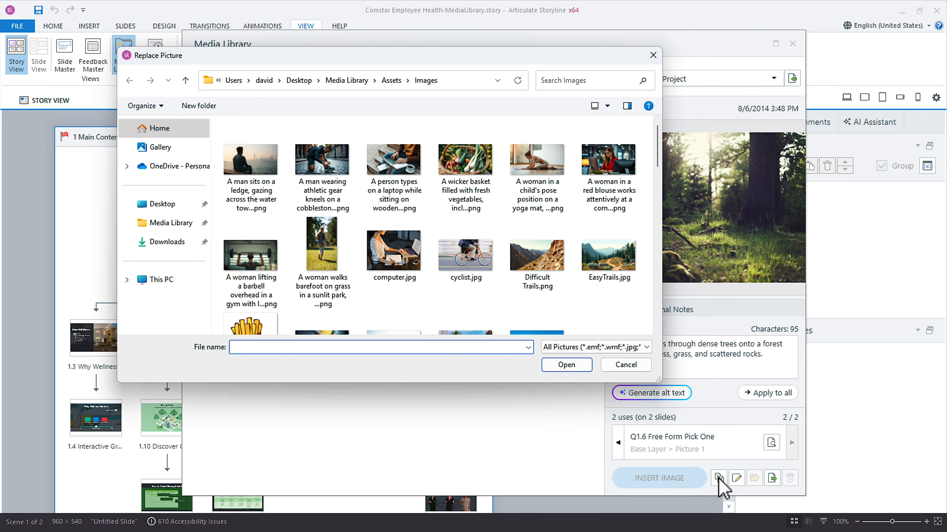
scroll(598, 262, "down", 10)
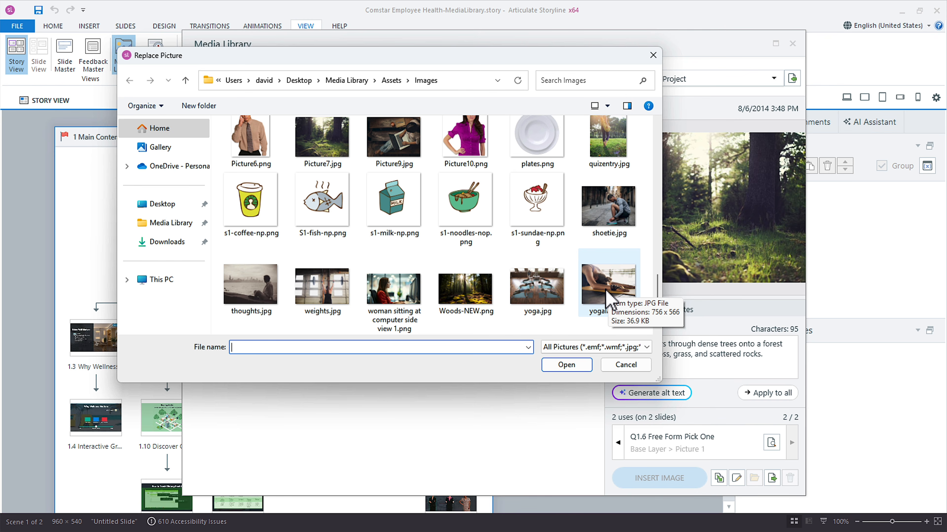
left_click(462, 292)
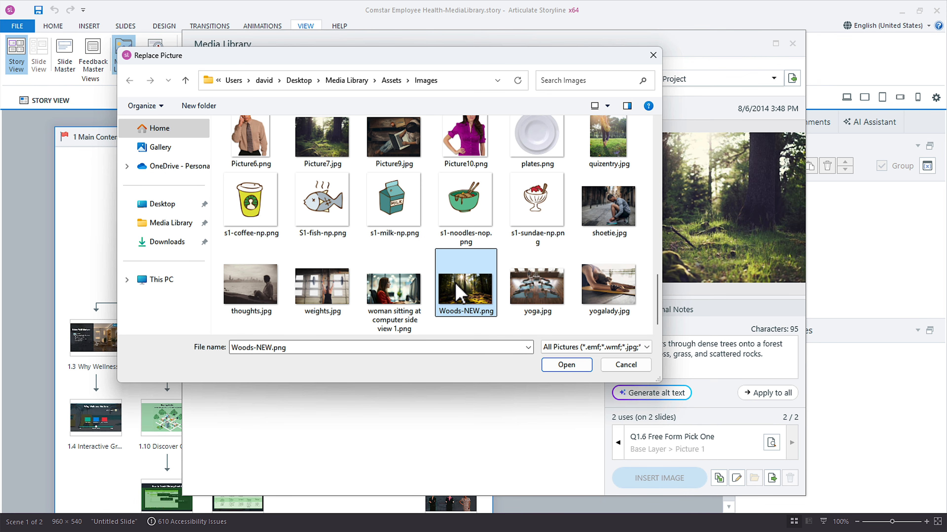
left_click(565, 365)
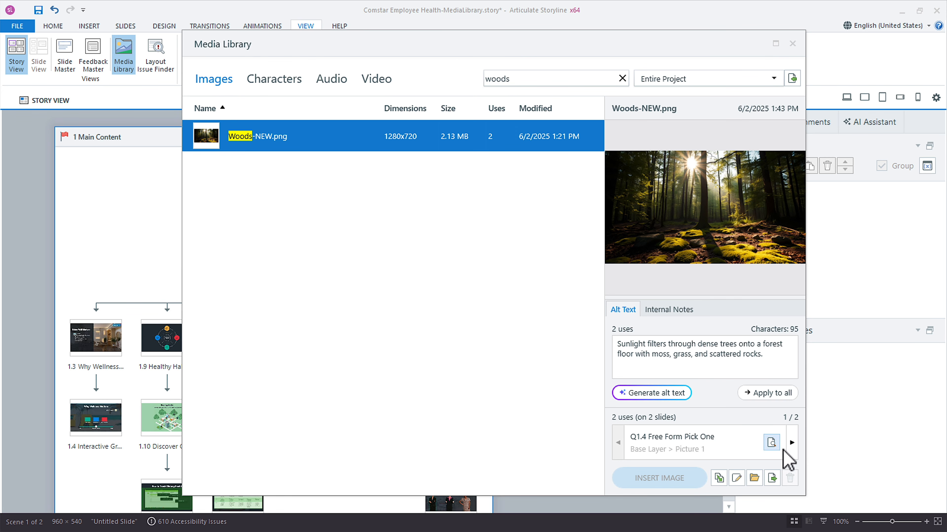
- Jump to the Woods-NEW.png use on slide Q1.6 and enlarge the picture to fill the whole slide
left_click(791, 445)
left_click(772, 443)
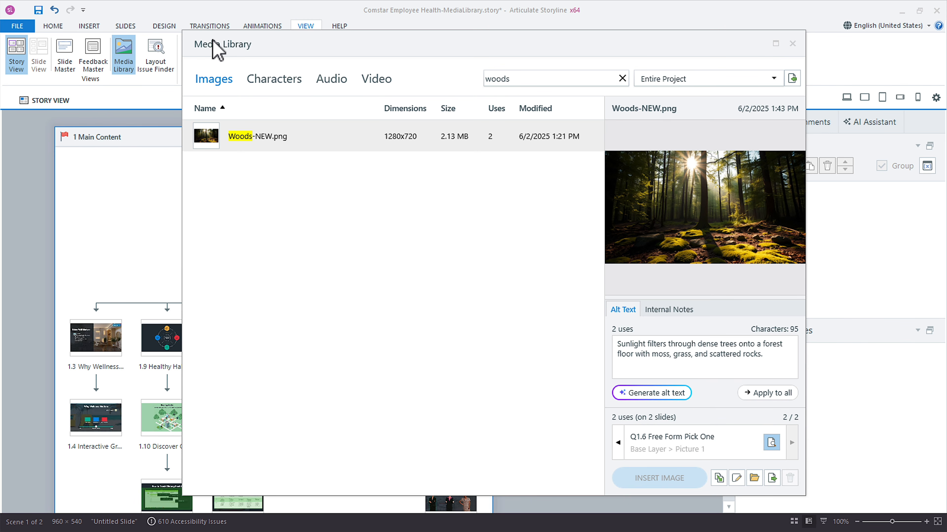
left_click_drag(212, 41, 530, 42)
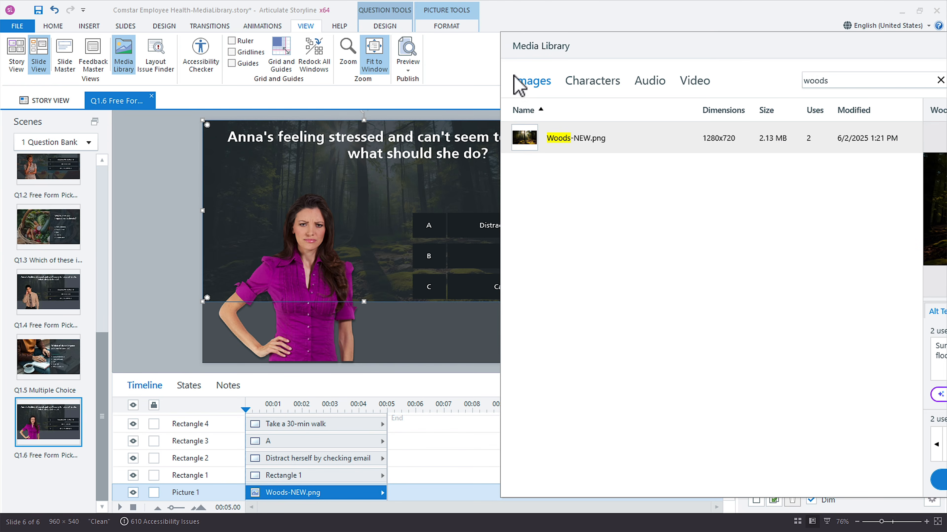
left_click_drag(585, 56, 638, 57)
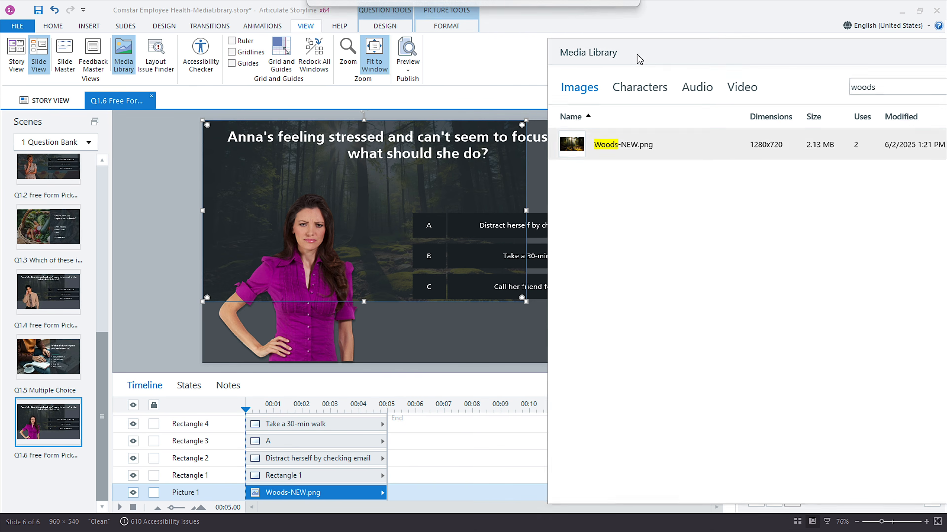
left_click_drag(610, 63, 710, 60)
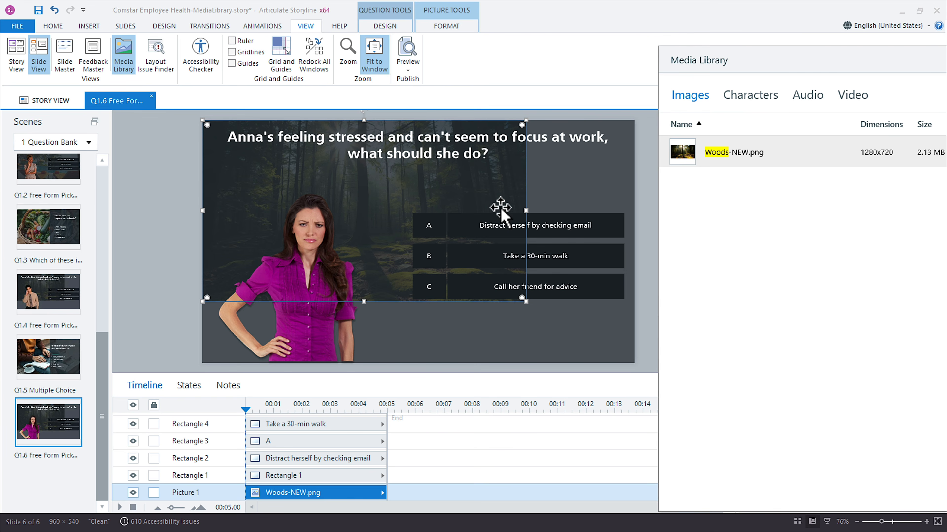
left_click_drag(532, 309, 625, 364)
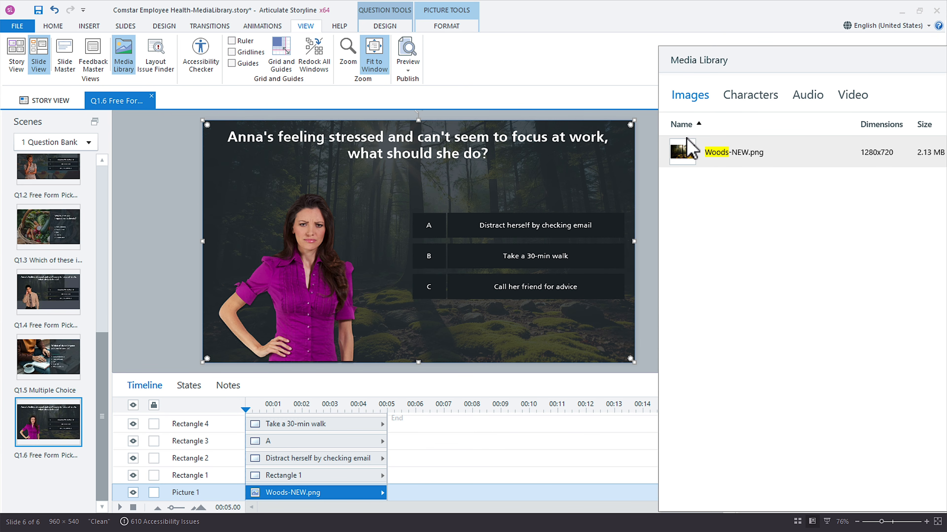
- Bring the Media Library window back fully into view over the slide and make it smaller
left_click_drag(706, 67, 267, 55)
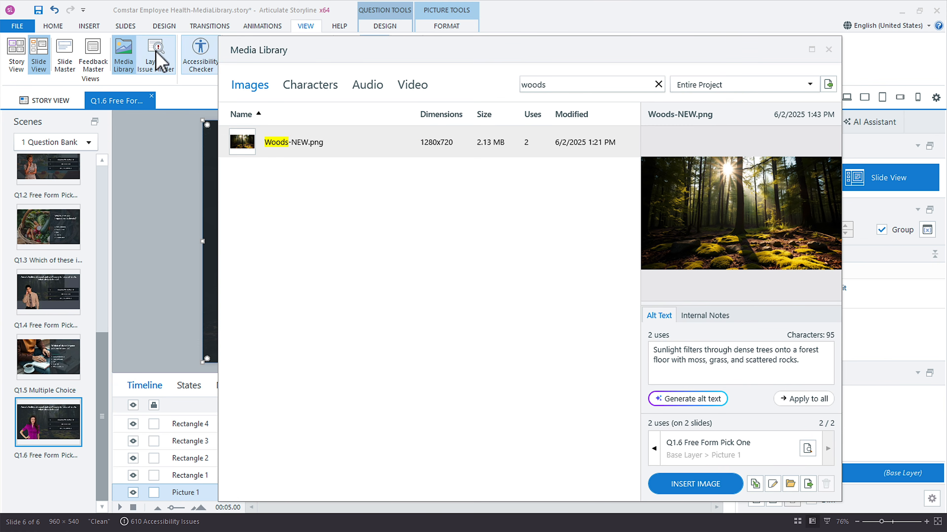
left_click_drag(218, 36, 262, 135)
left_click_drag(519, 150, 505, 76)
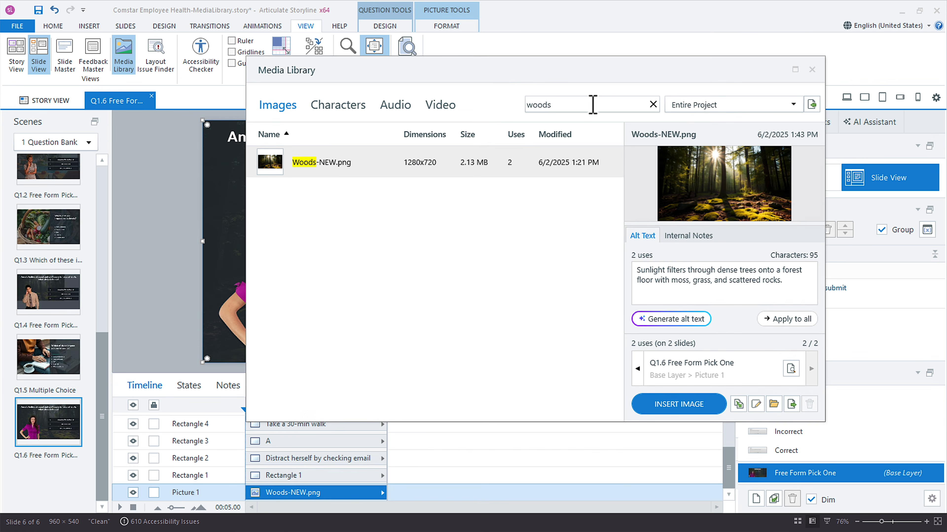
- Clear the image search and sort all the project's images by number of uses, with the most used first
left_click(653, 105)
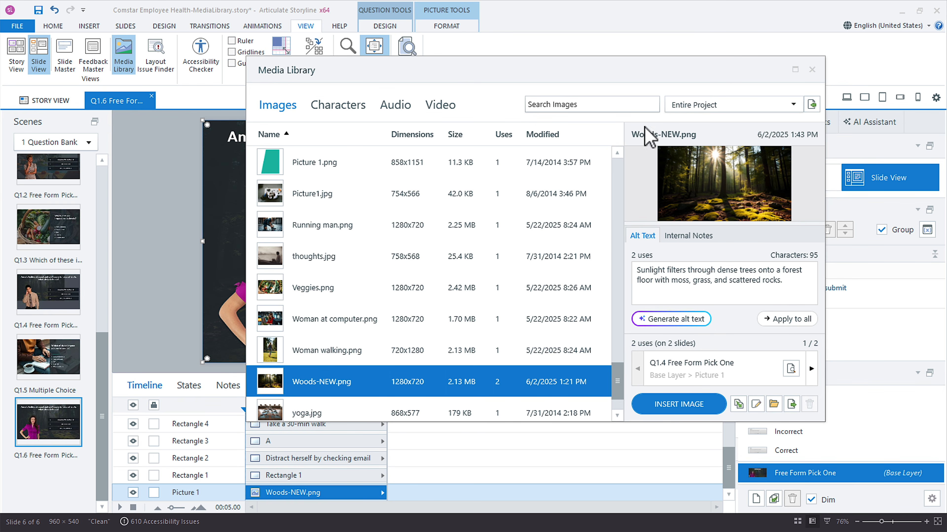
scroll(529, 261, "down", 2)
left_click(506, 135)
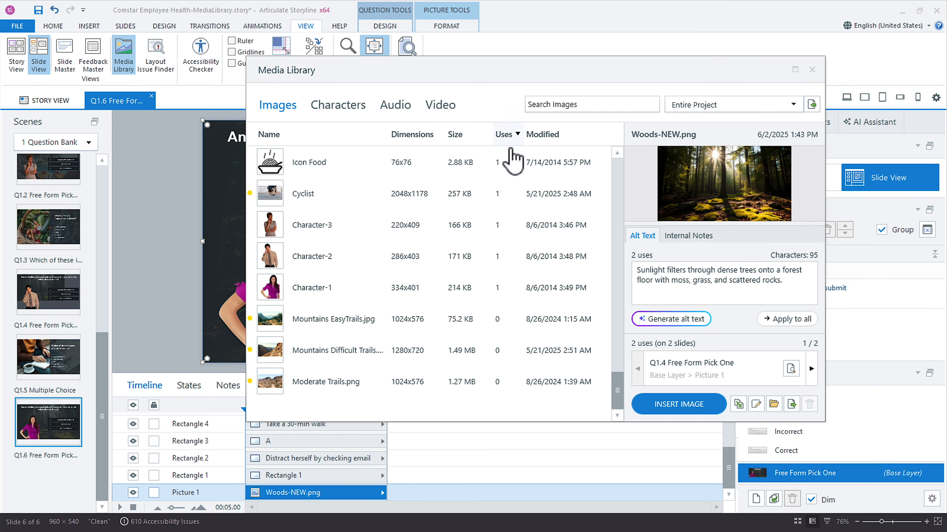
scroll(529, 243, "up", 20)
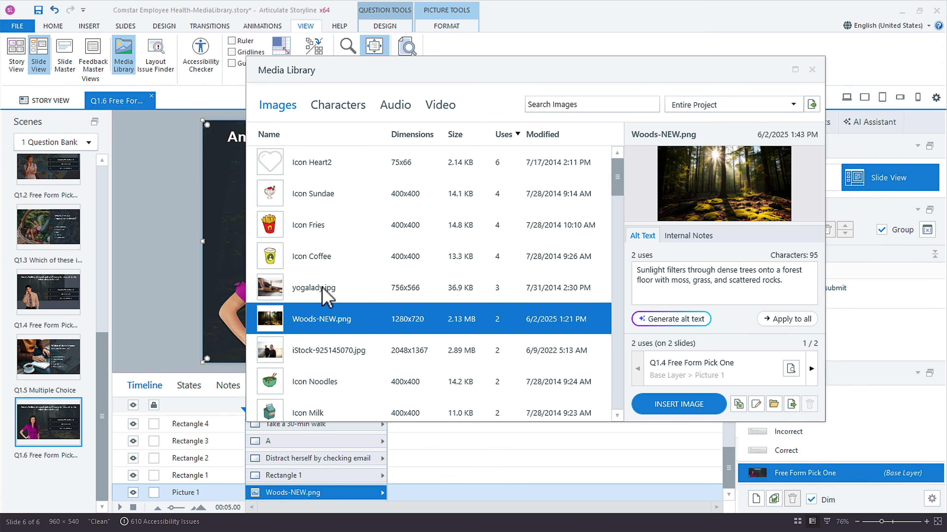
- Go through the slide uses of yogalady.jpg, jump to its use on slide 2.2 Resources, and uncover the slide
left_click(332, 293)
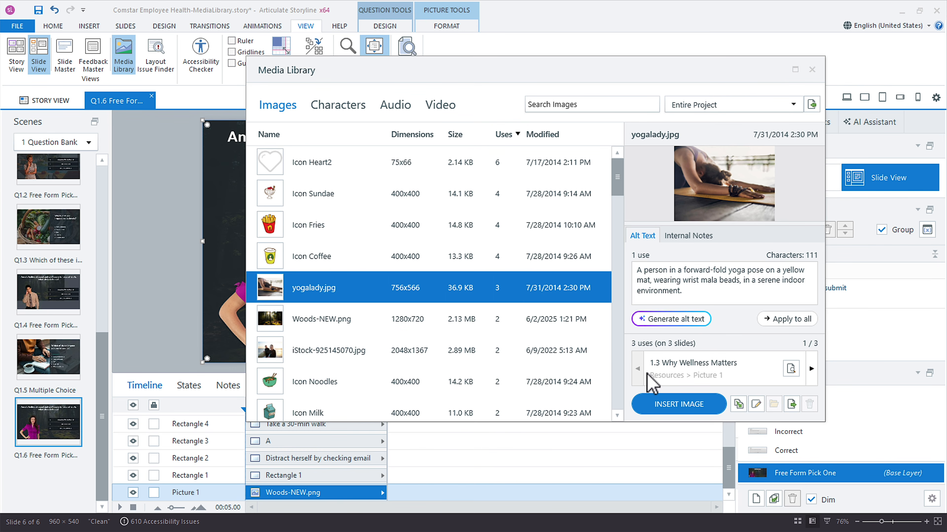
left_click(811, 368)
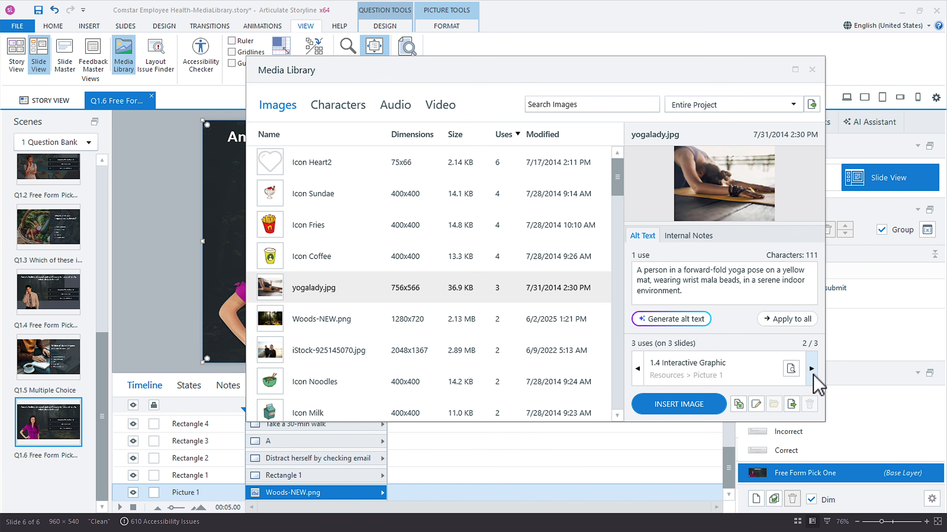
left_click(811, 368)
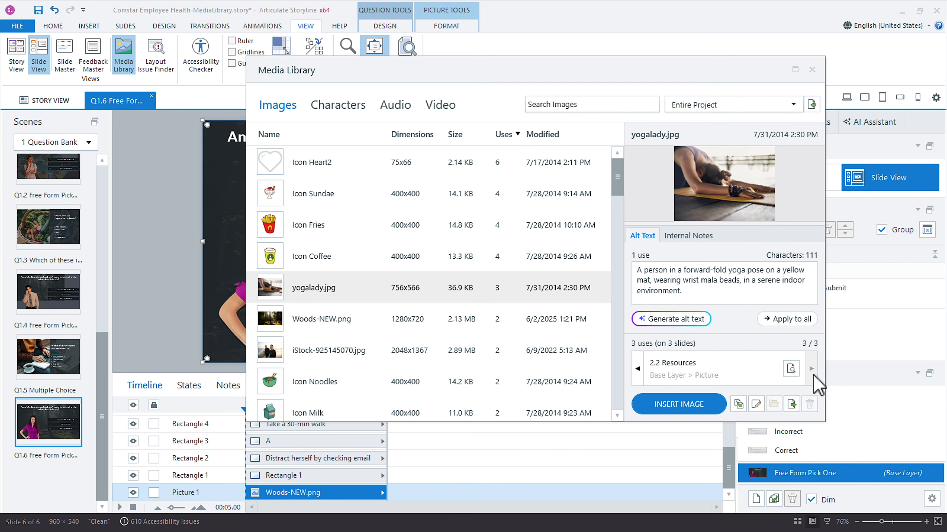
left_click(791, 368)
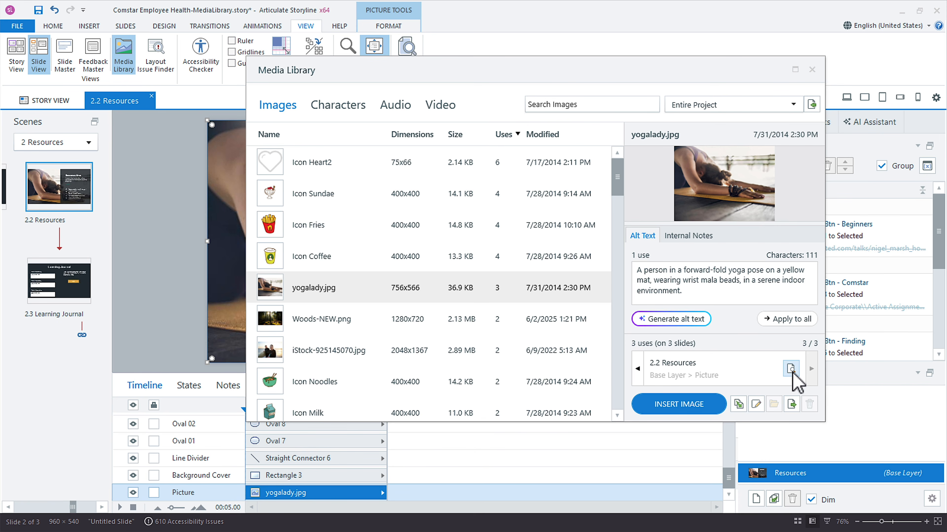
left_click_drag(271, 77, 722, 92)
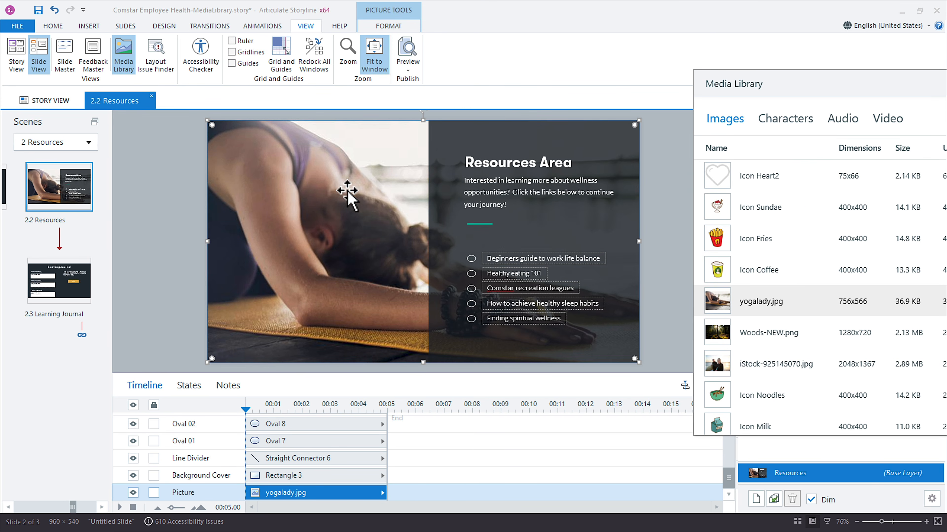
- Replace the yoga picture on slide 2.2 with an AI image generated from "Yoga studio vacant", choosing the first result in the second row
right_click(312, 166)
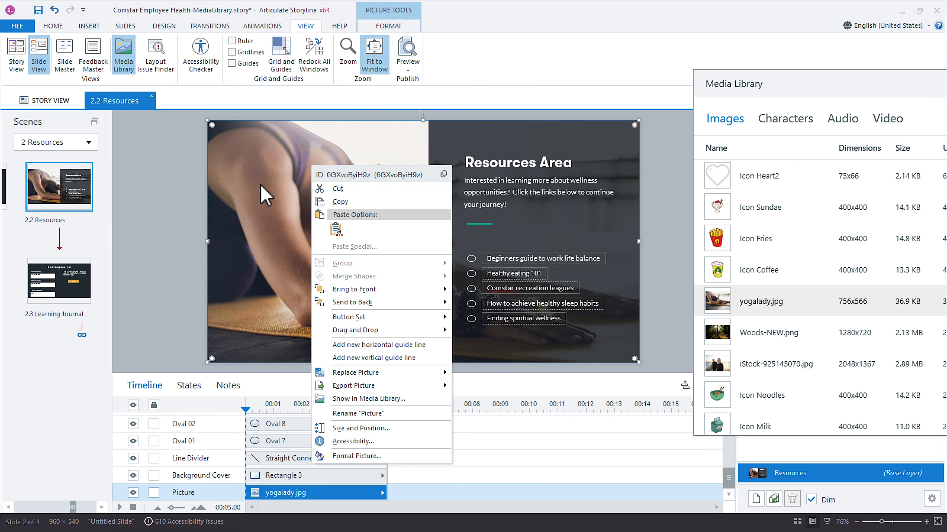
mouse_move(341, 374)
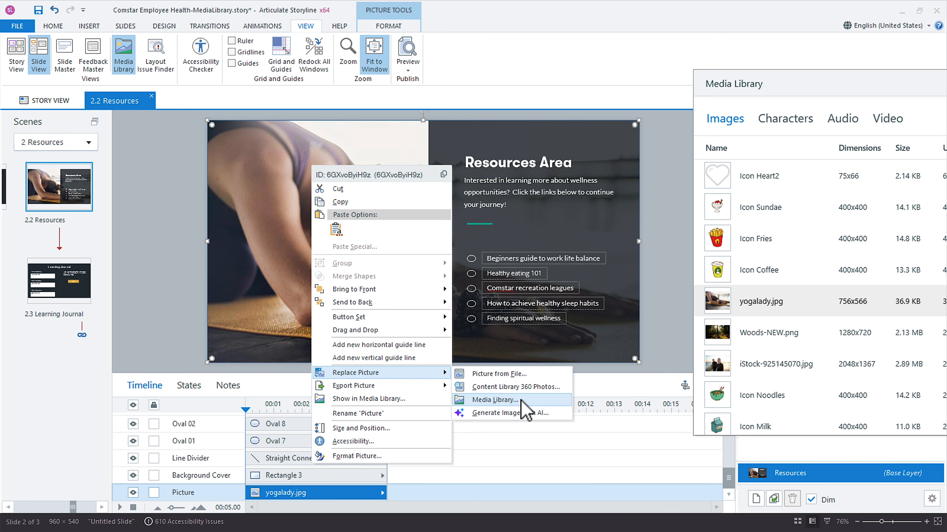
left_click(529, 414)
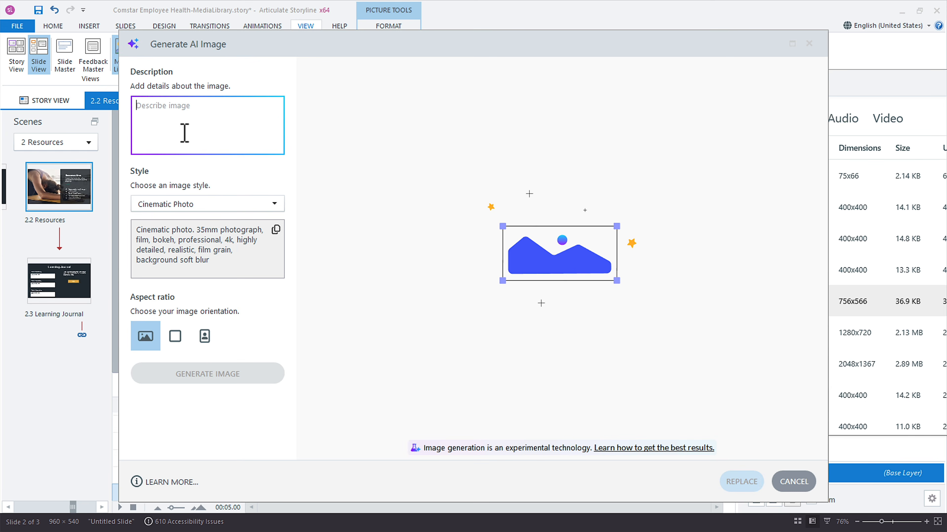
type("AI")
key("BackSpace")
key("BackSpace")
type("Yoga studio vacant")
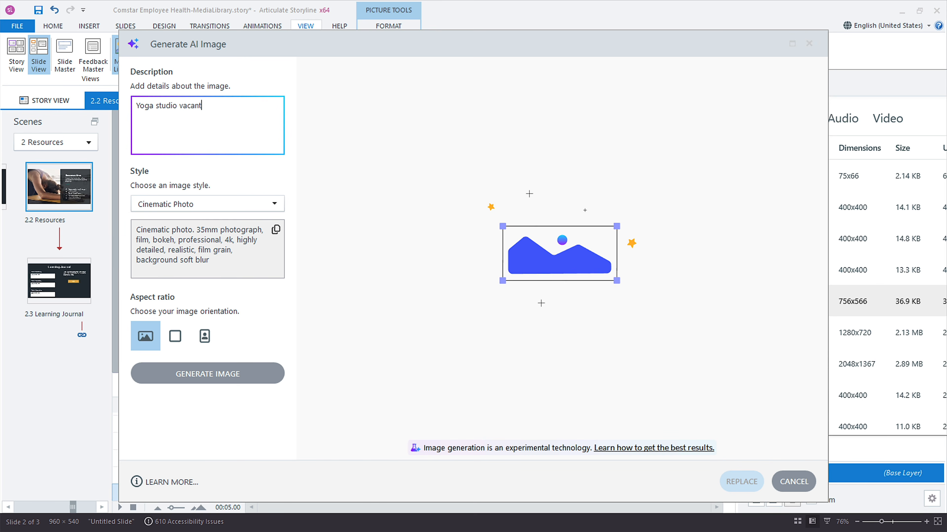
key("Return")
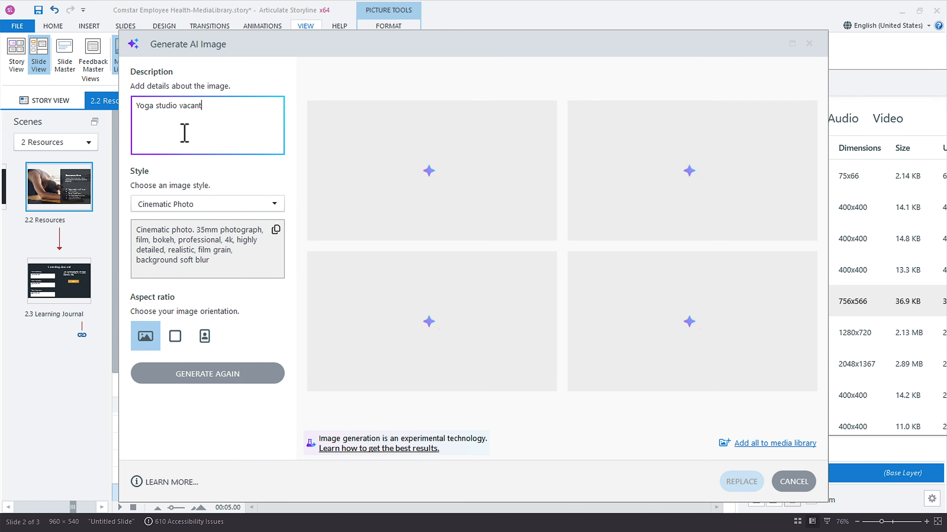
left_click(465, 345)
left_click(741, 482)
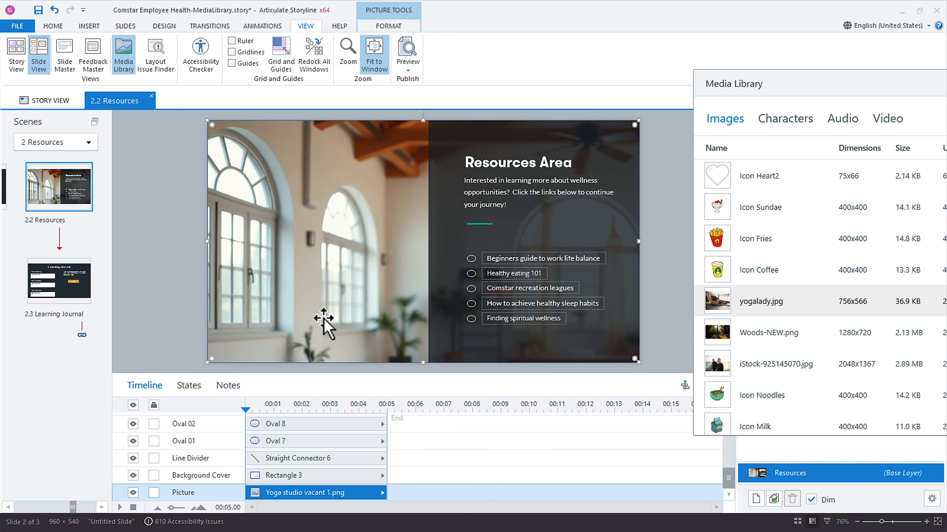
- Bring the Media Library back over the slide, check the remaining uses of yogalady.jpg, and jump to the one on slide 1.4 Interactive Graphic
left_click_drag(771, 94, 321, 63)
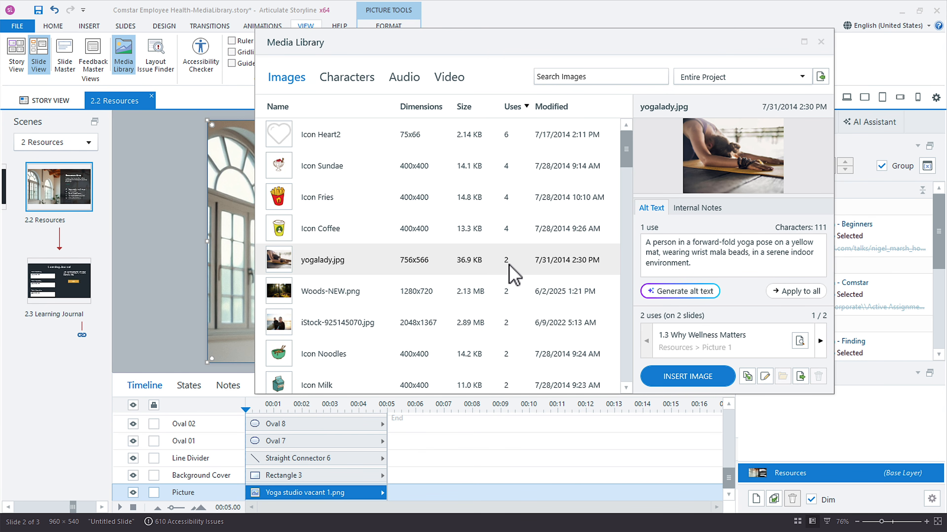
left_click_drag(277, 50, 516, 49)
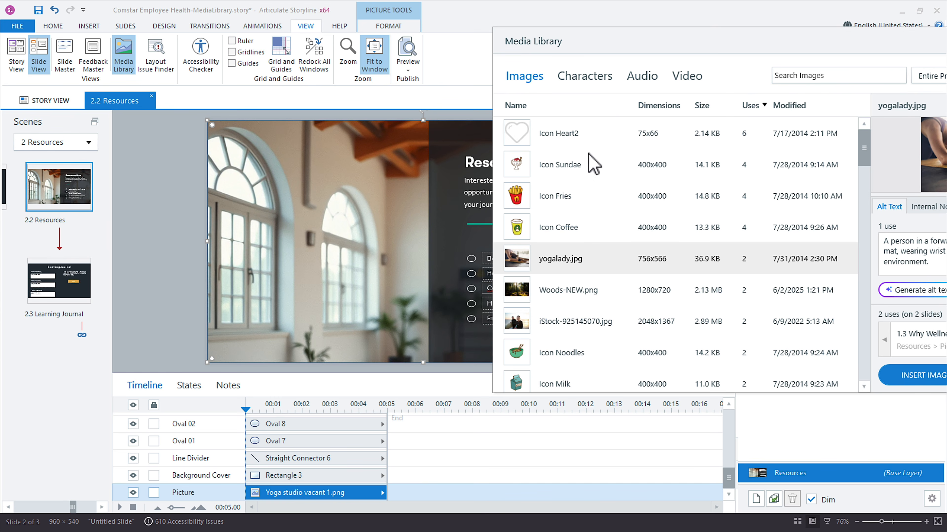
left_click_drag(607, 45, 399, 28)
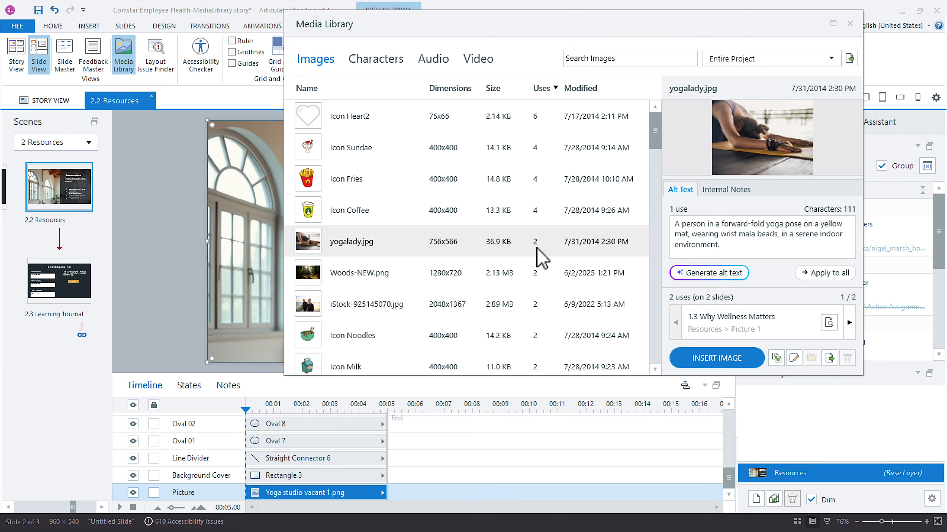
left_click(849, 322)
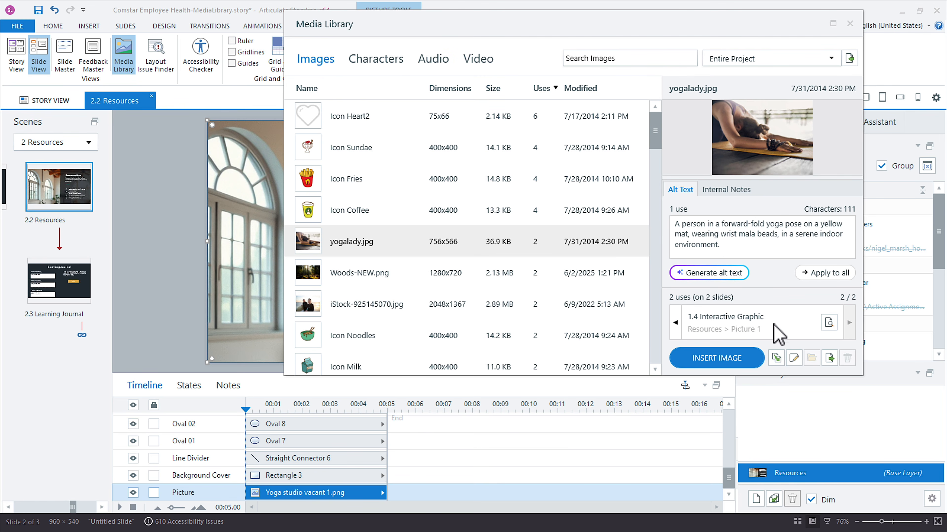
left_click(828, 323)
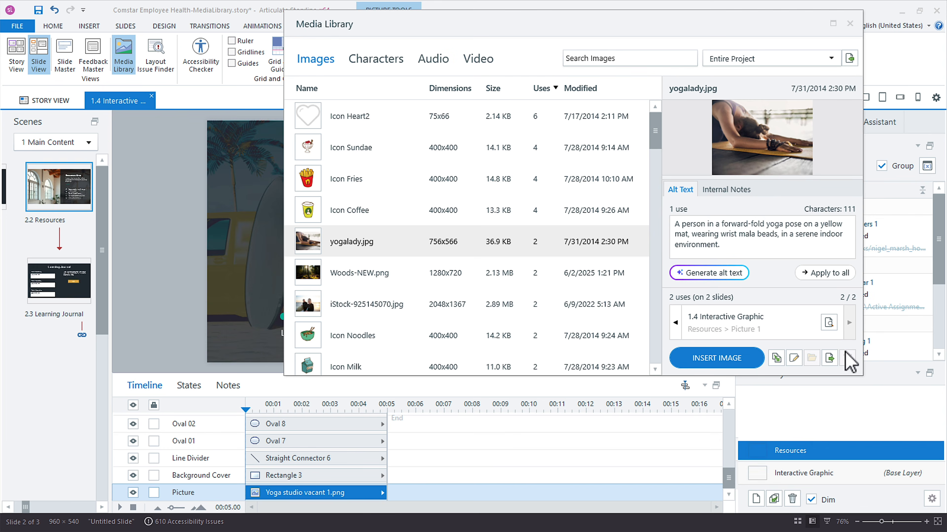
- Reposition the Media Library window and select the Icon Heart2 image to check its uses
left_click_drag(330, 24, 306, 46)
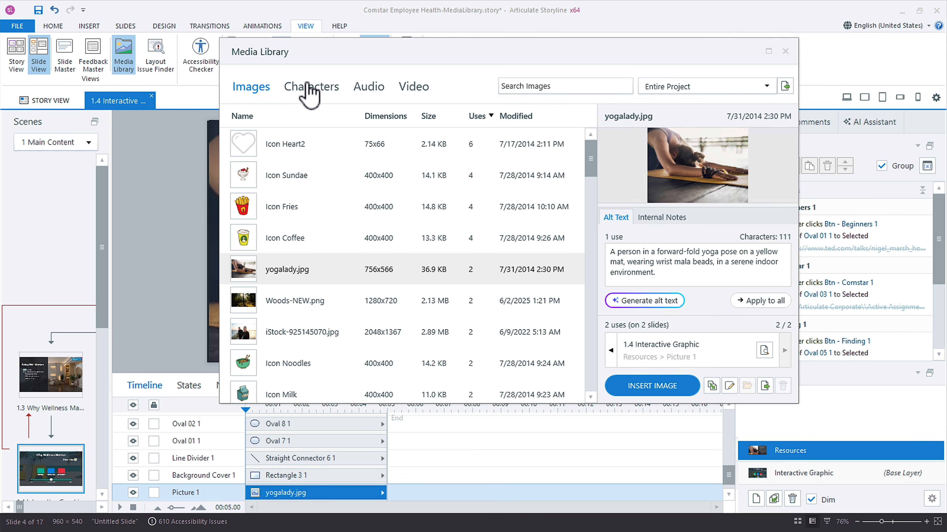
left_click(243, 157)
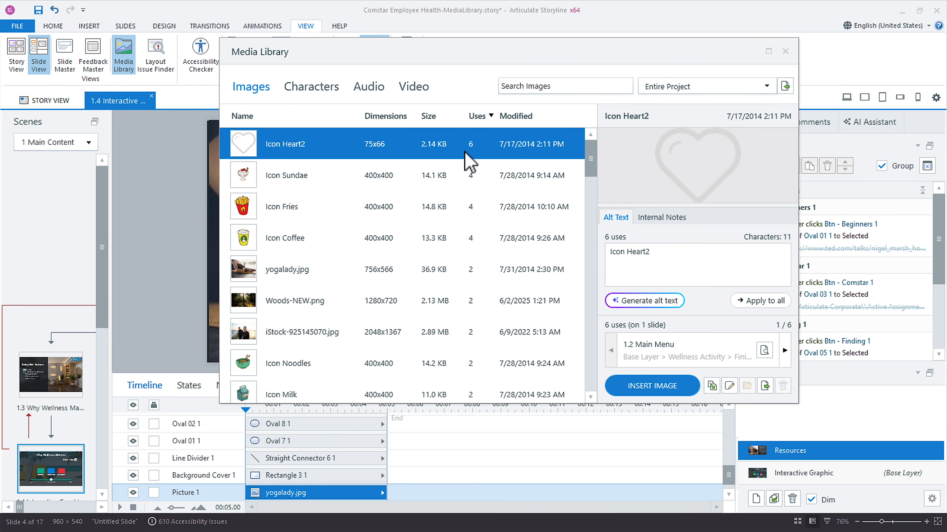
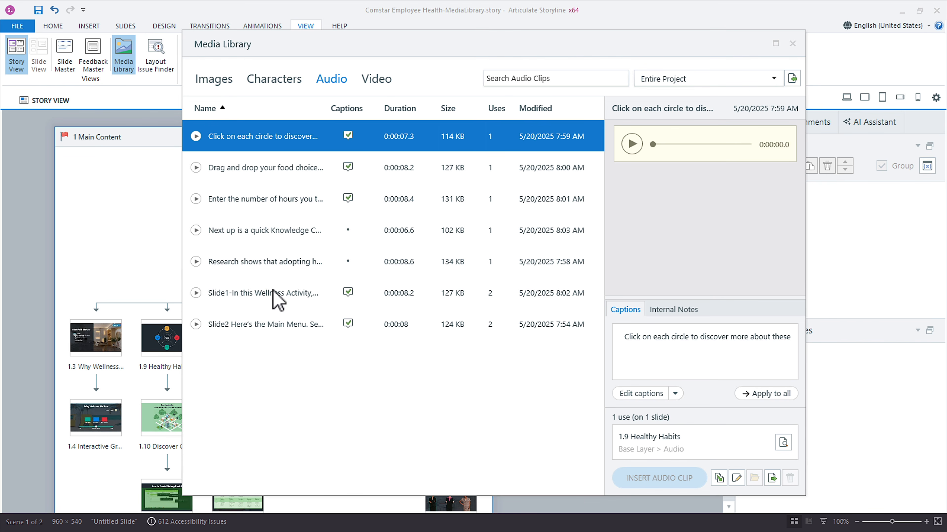
- Select the "Enter the number of hours" audio clip and examine the available caption editing options
left_click(290, 204)
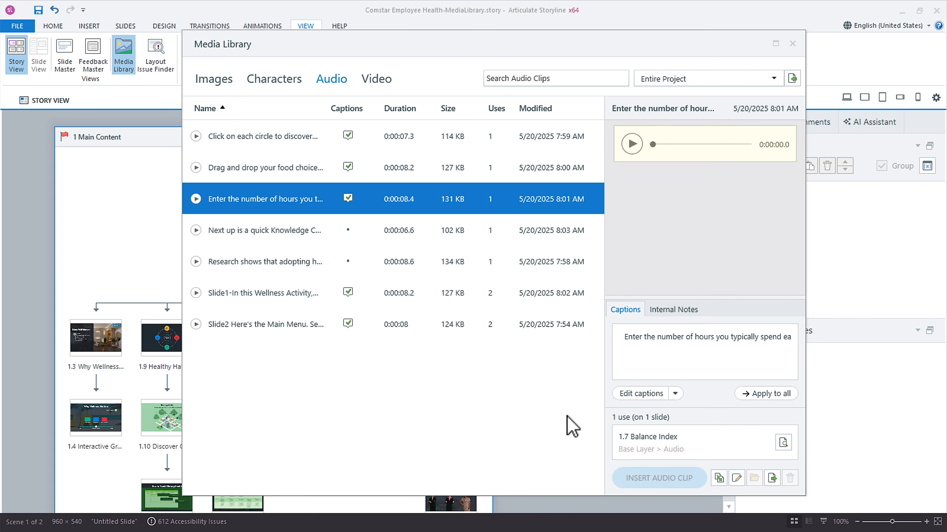
left_click(675, 395)
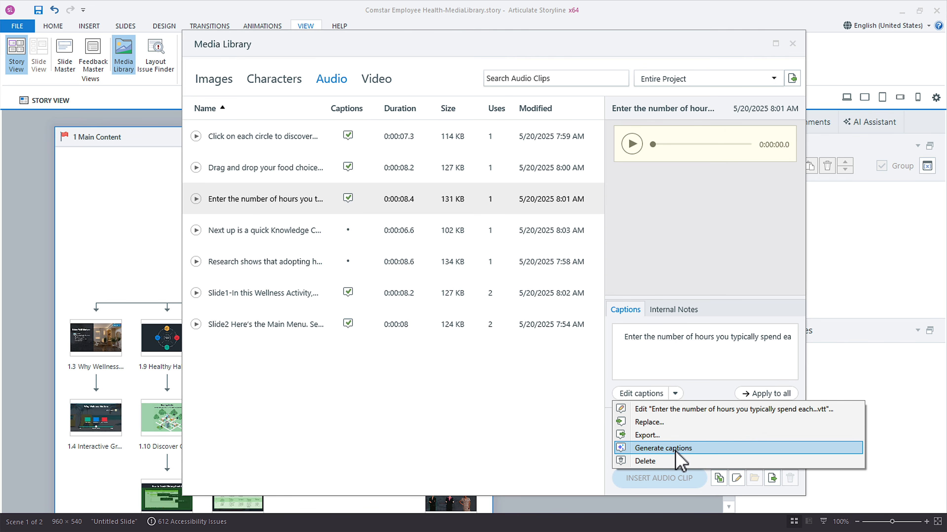
left_click(647, 352)
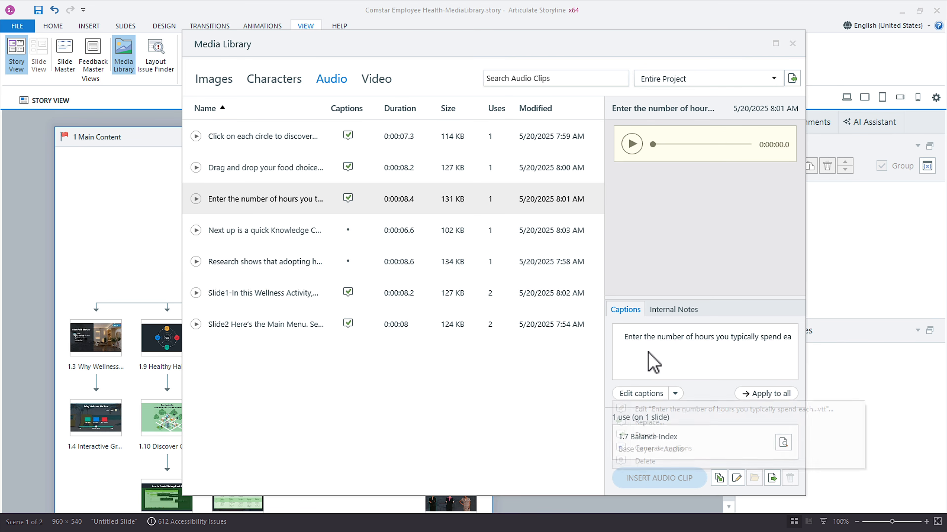
- Open the "Next up is a quick Knowledge" audio clip in the Closed Captions Editor, play its audio, and close the editor
left_click(267, 230)
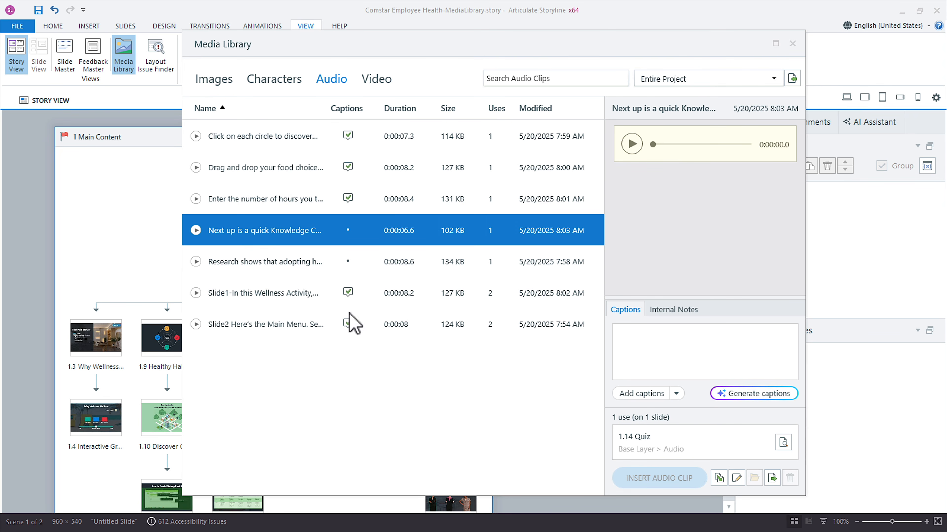
left_click(646, 398)
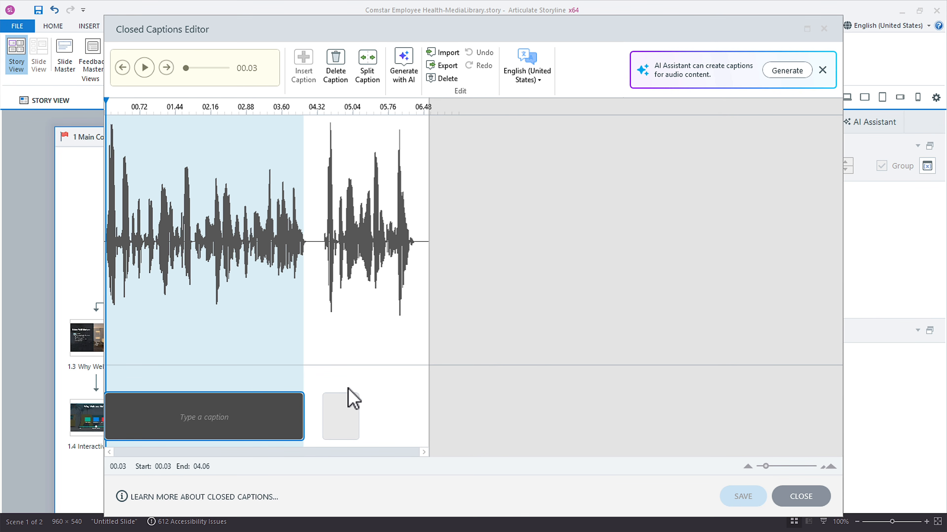
key("space")
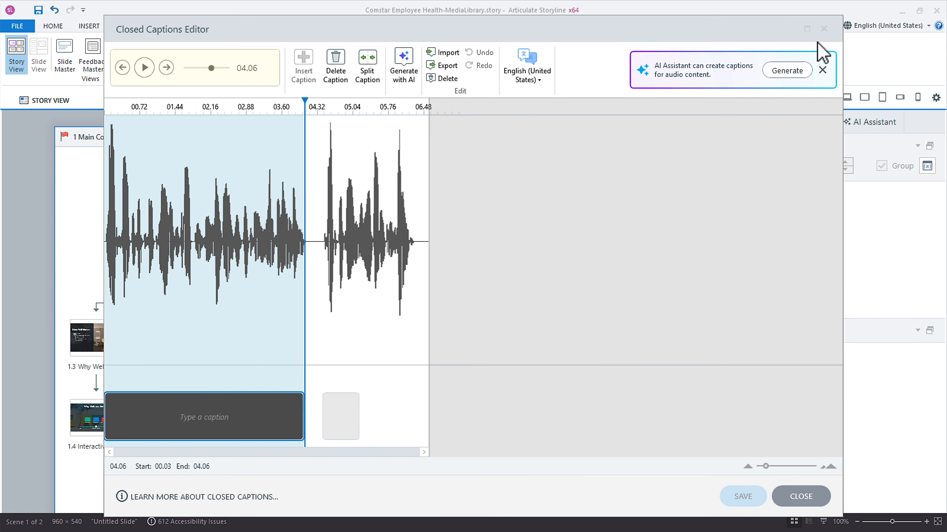
left_click(823, 28)
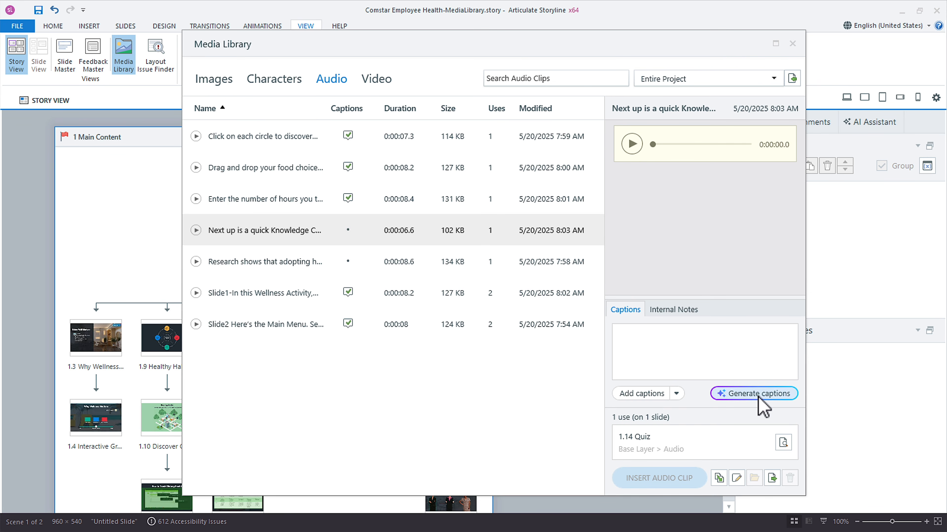
- Generate AI captions for the "Next up is a quick Knowledge" and "Research shows that adopting" audio clips, agreeing to the third-party processing
left_click(723, 394)
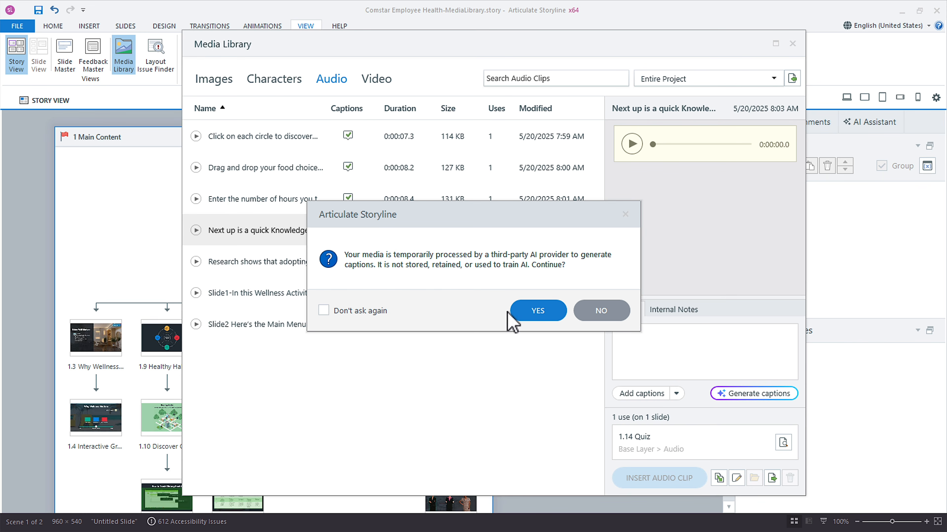
left_click(536, 311)
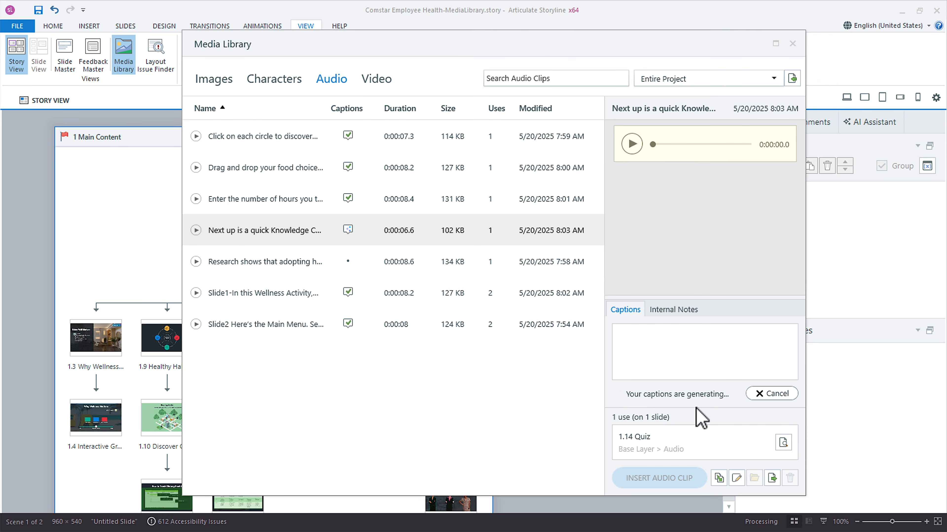
left_click(268, 265)
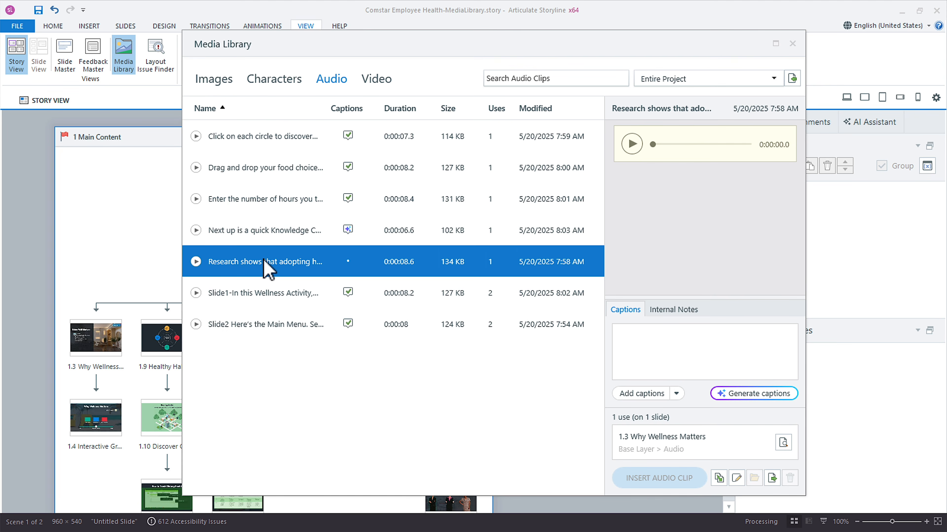
left_click(733, 395)
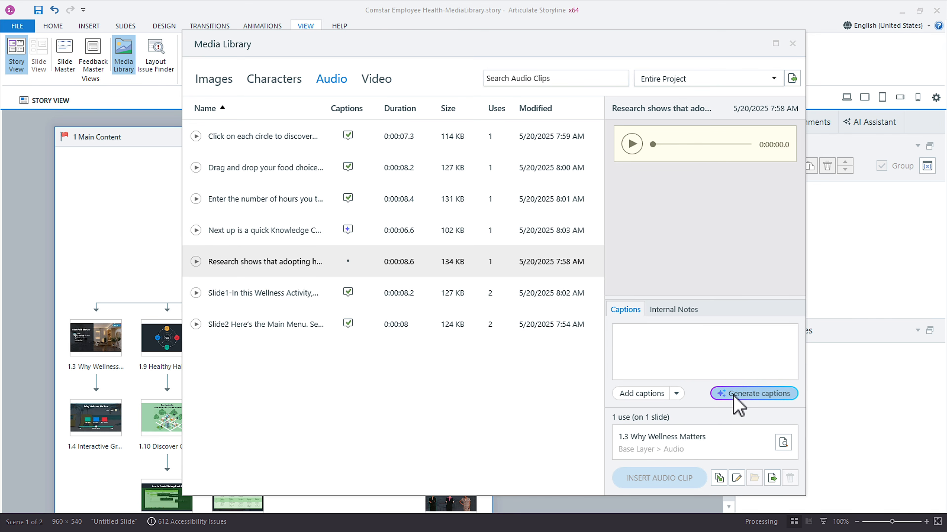
left_click(524, 315)
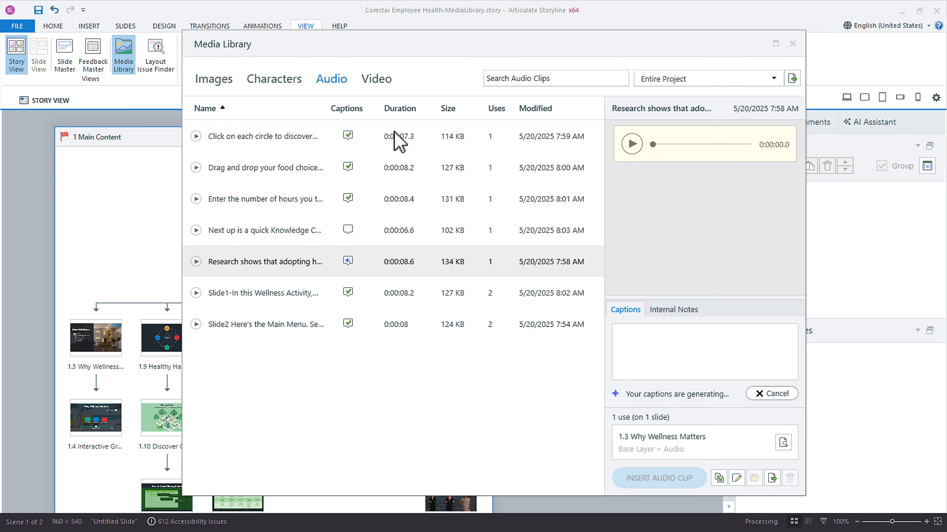
- Show the project's videos in the Media Library
left_click(376, 79)
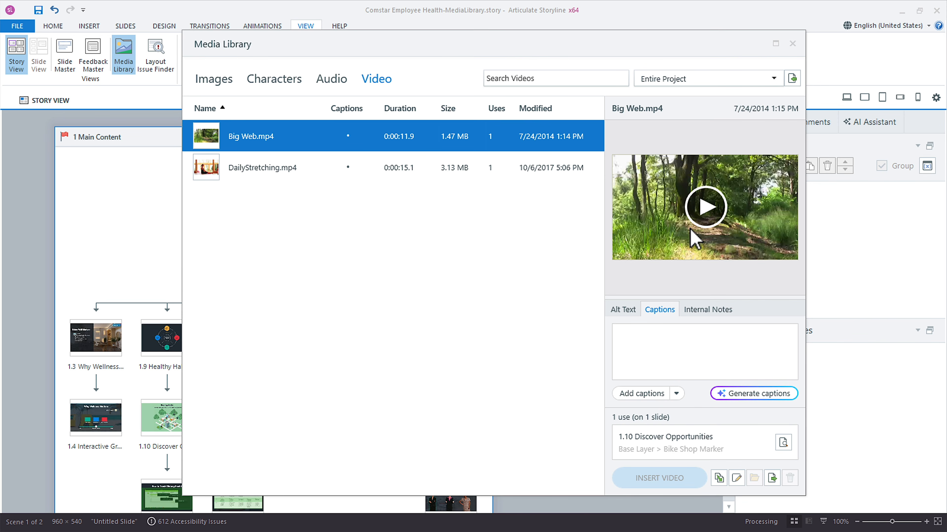
- Show where Big Web.mp4 is used on slide 1.10 Discover Opportunities, uncovering the slide to view it before bringing the library back
left_click(783, 442)
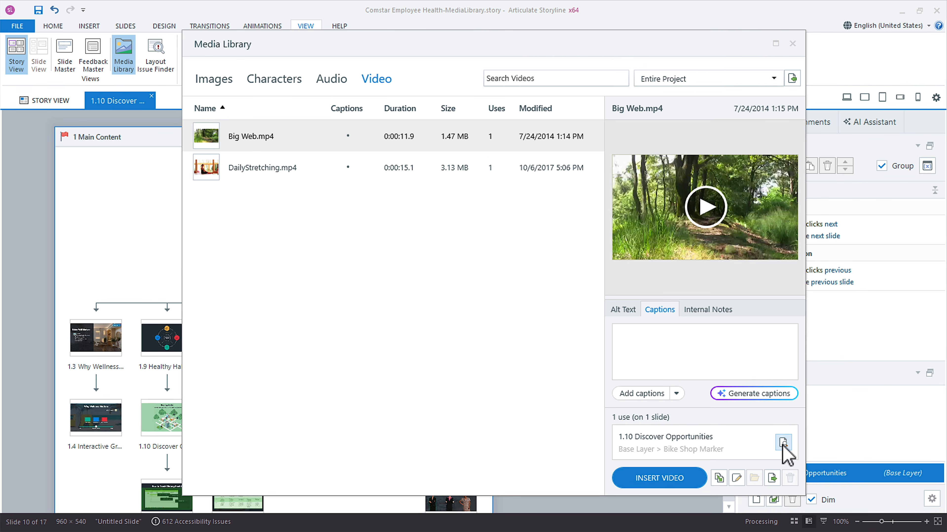
mouse_move(219, 47)
left_mouse_down()
mouse_move(578, 72)
mouse_move(634, 63)
left_mouse_up()
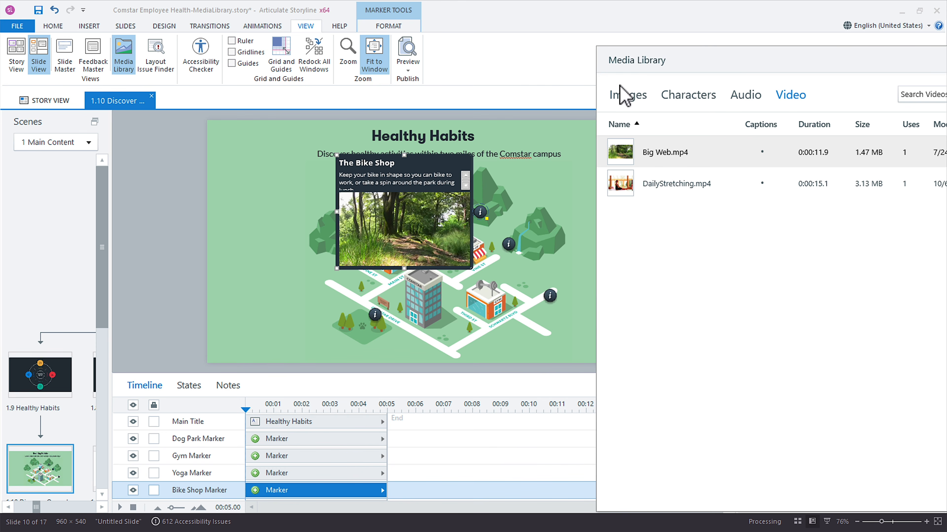
left_click_drag(638, 69, 194, 44)
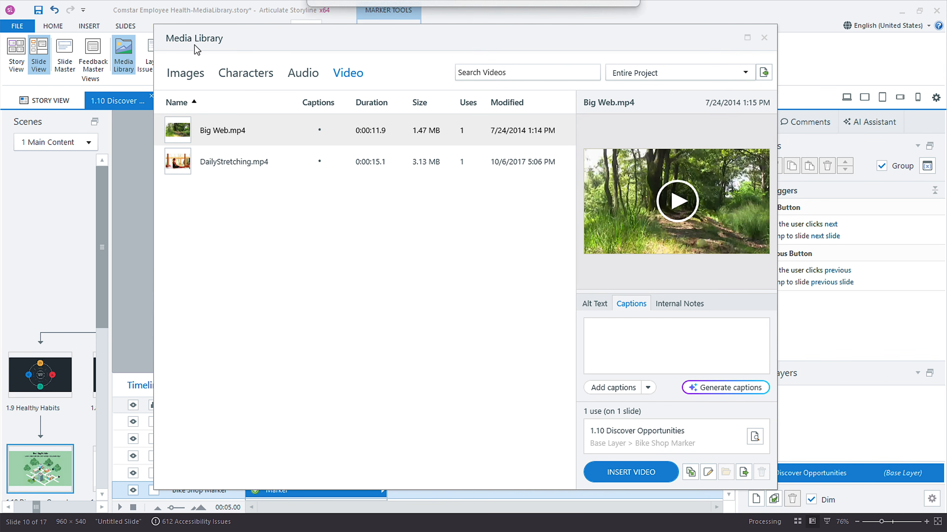
- Show the alt text of the Big Web.mp4 video and examine its current wording
left_click(595, 304)
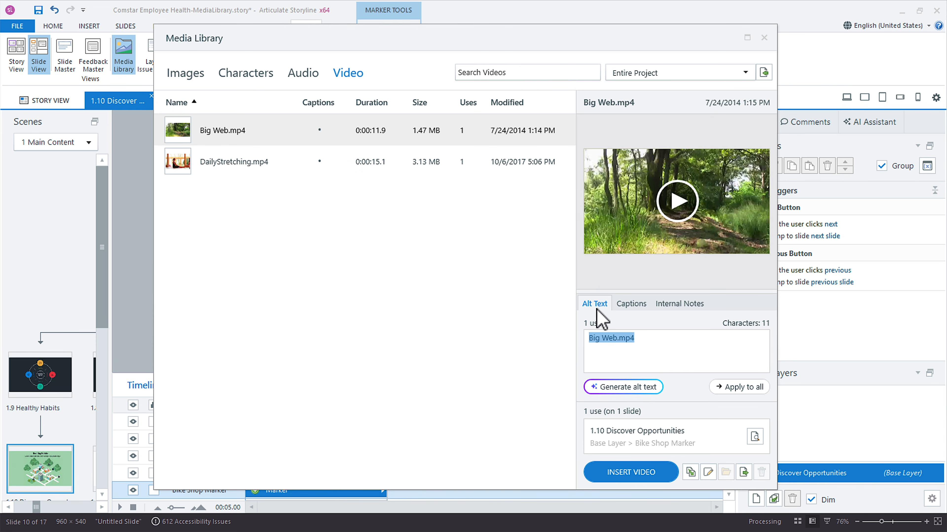
left_click(621, 364)
left_click_drag(653, 349, 578, 343)
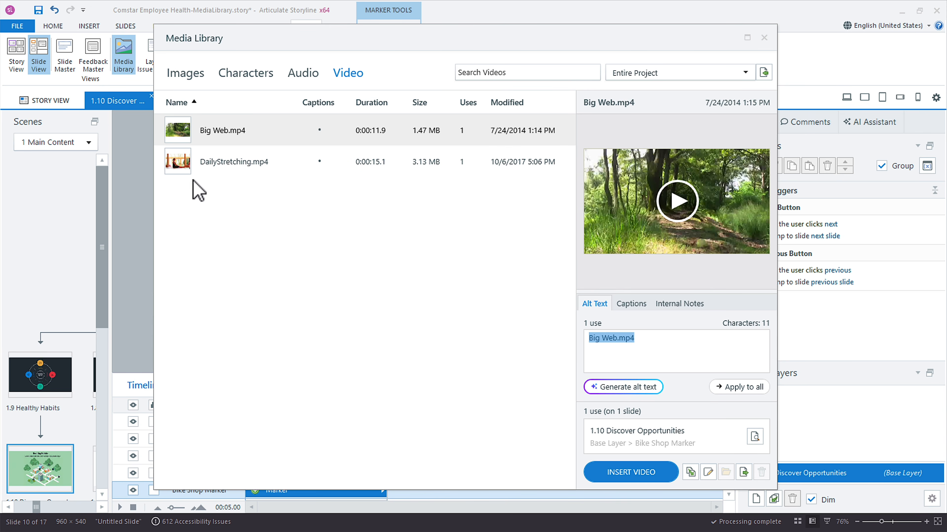
- Find mountains.jpg among the project's images and generate AI alt text for it, agreeing to the third-party processing
left_click(185, 77)
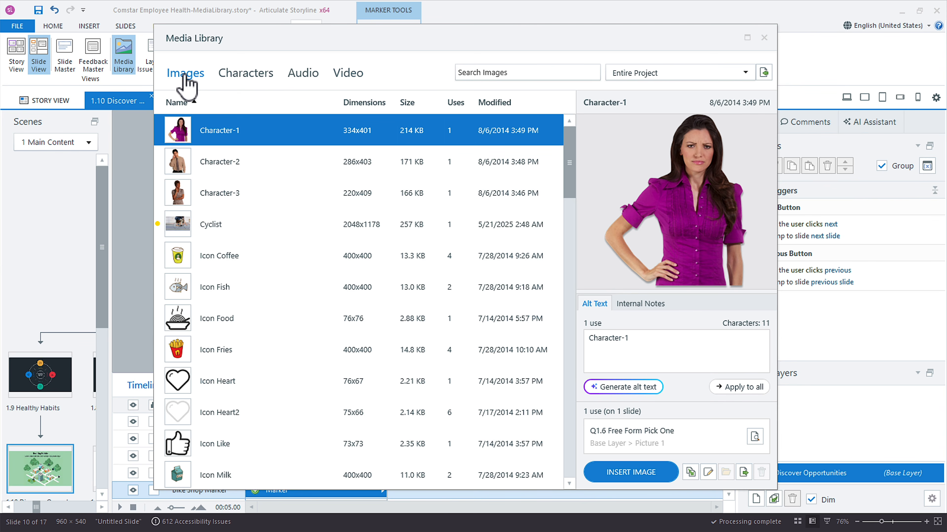
scroll(268, 239, "down", 5)
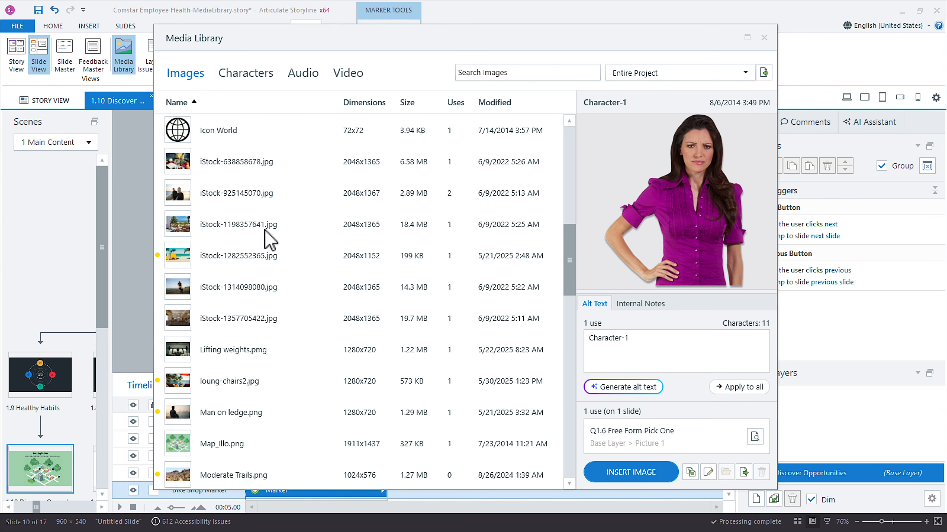
scroll(269, 239, "down", 4)
left_click(265, 174)
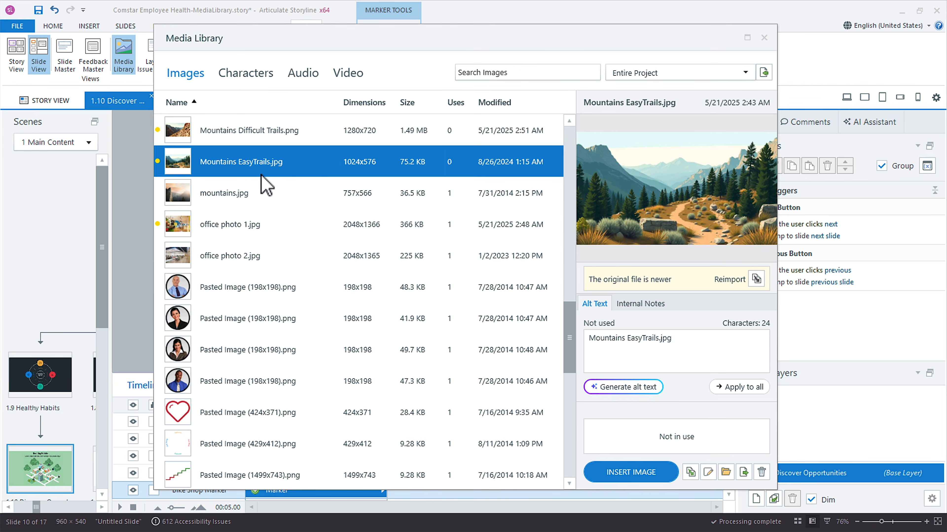
left_click(249, 215)
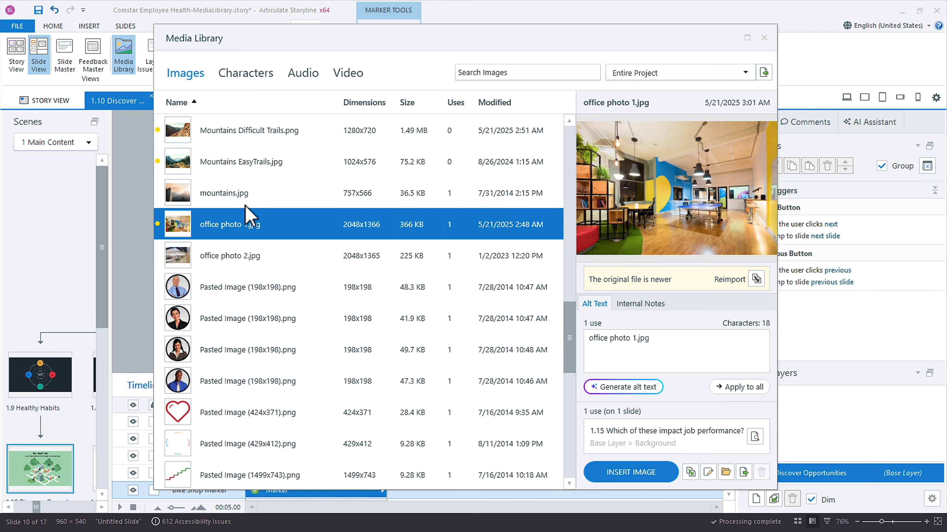
left_click(247, 203)
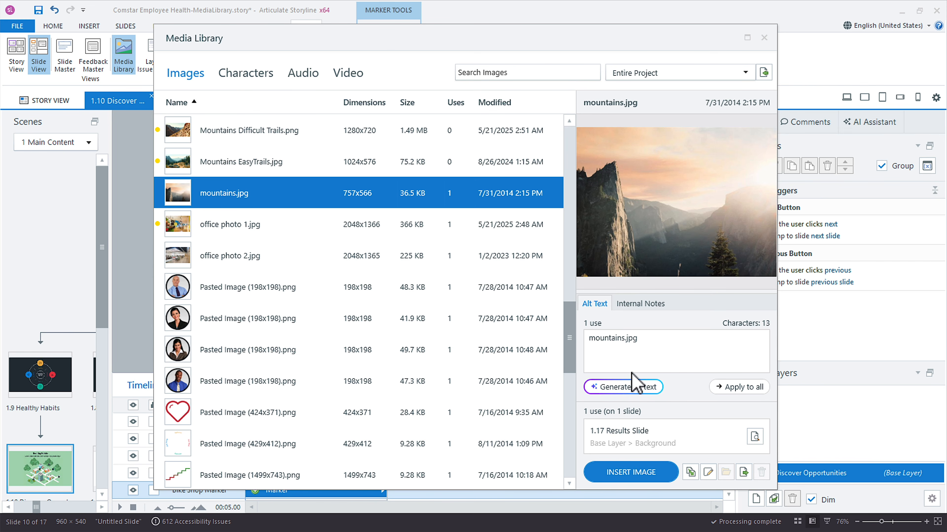
left_click(633, 387)
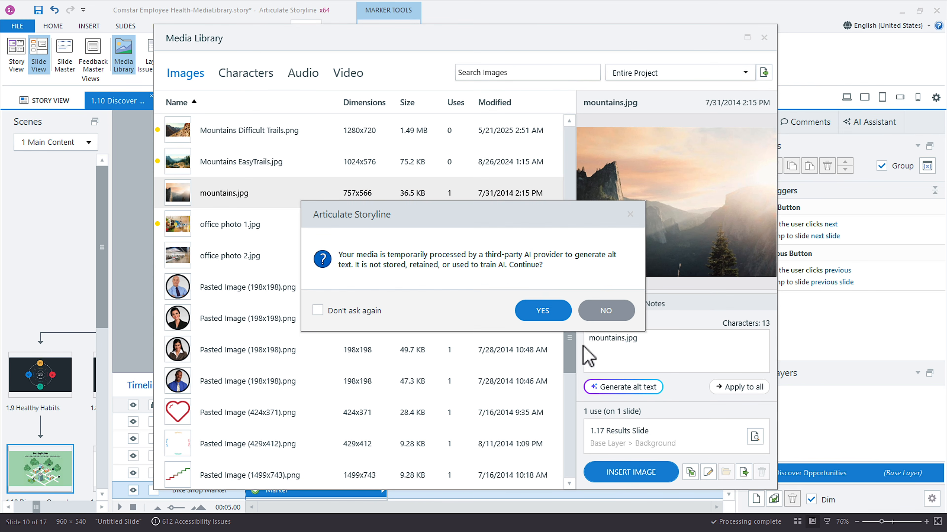
left_click(550, 316)
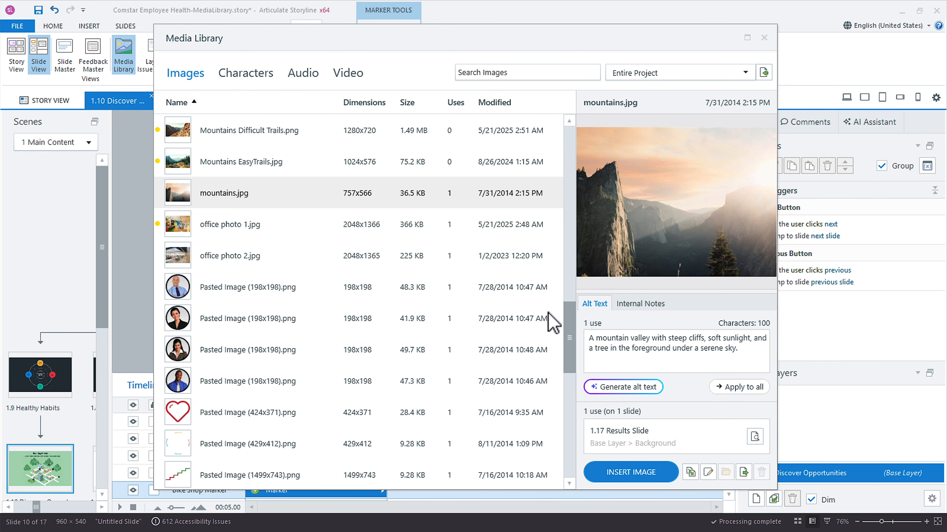
- Try overwriting the generated alt text of mountains.jpg with "asjdklfjasdk;lf" and undo the edit
left_click_drag(729, 349, 652, 343)
left_click_drag(589, 338, 778, 354)
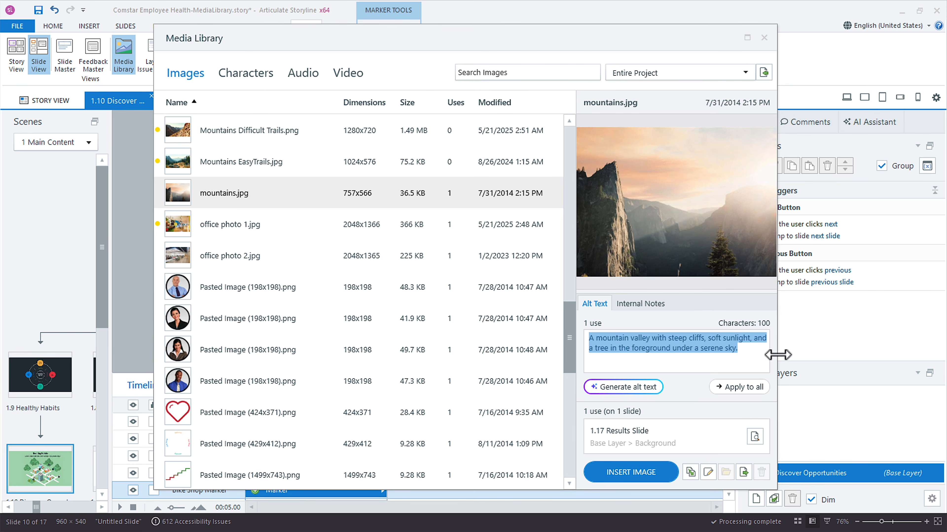
type("asjdklfjasdk;lf")
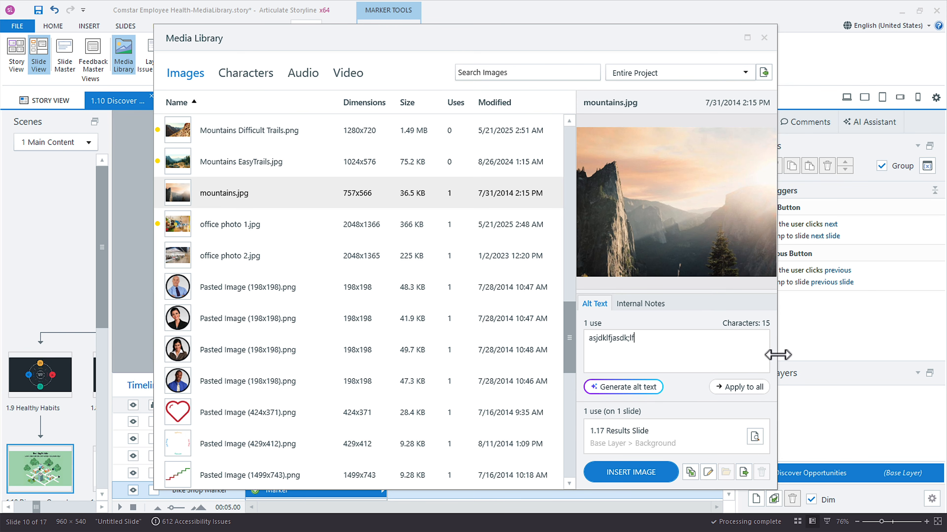
key("ctrl+z")
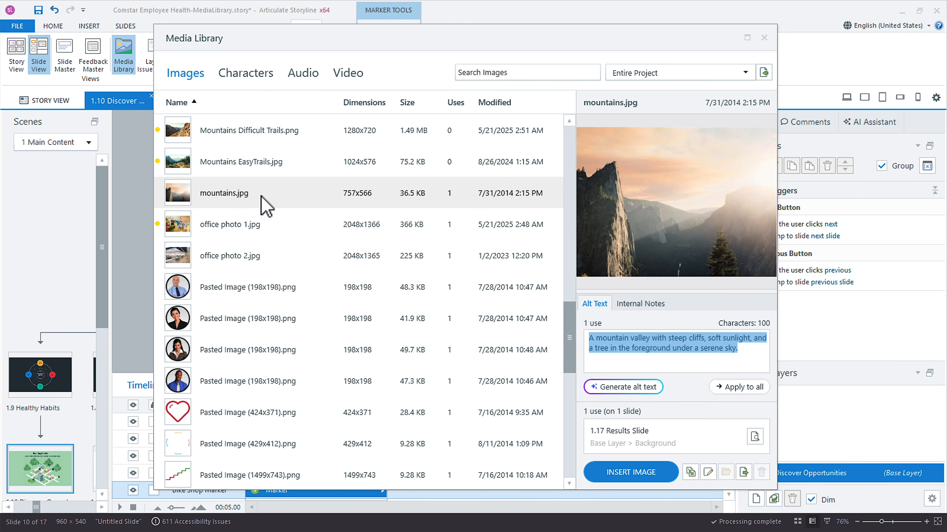
- Select the blue Picture 1.png in the image list and examine its preview and alt text
scroll(362, 293, "up", 4)
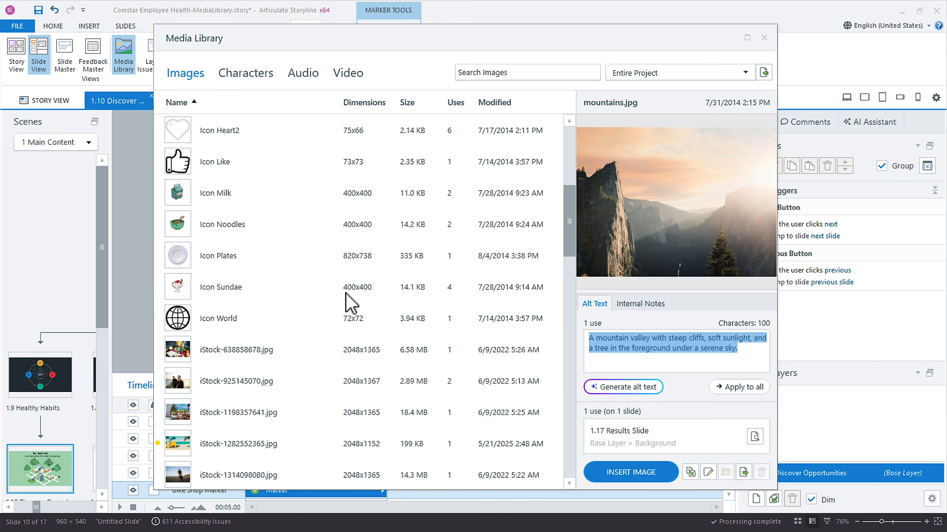
scroll(345, 302, "down", 7)
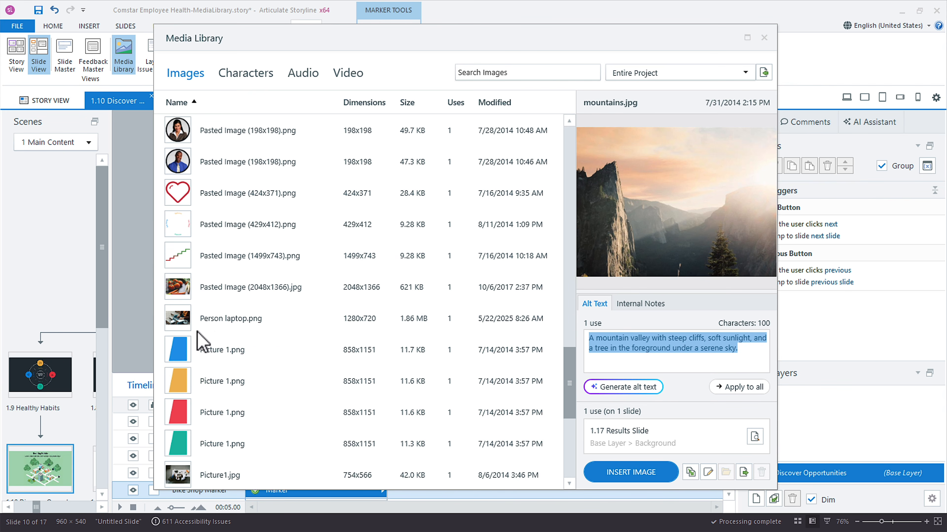
left_click(190, 348)
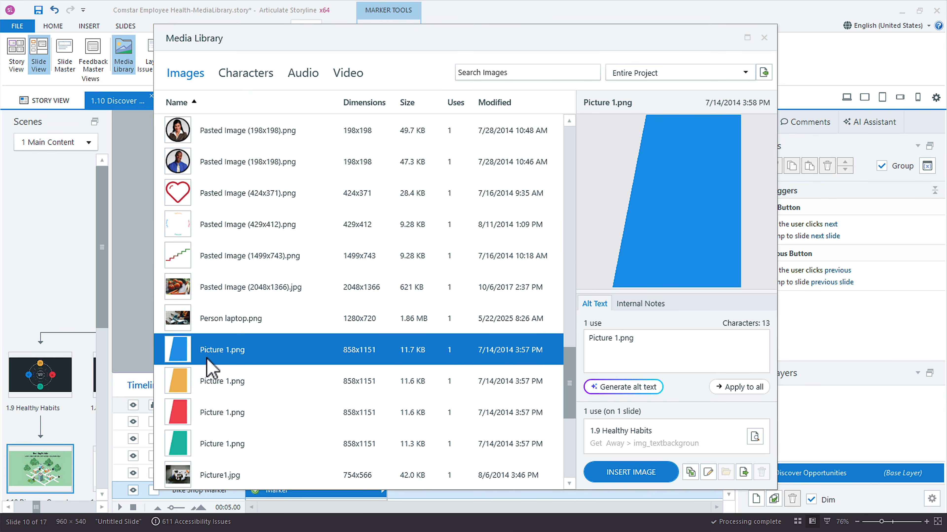
left_click(593, 214)
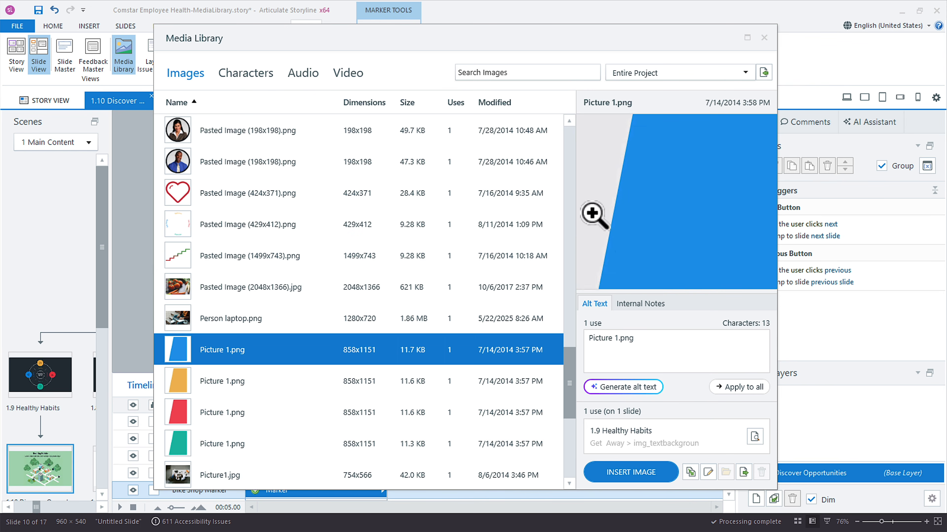
left_click(640, 268)
left_click_drag(590, 342, 651, 343)
left_click(651, 342)
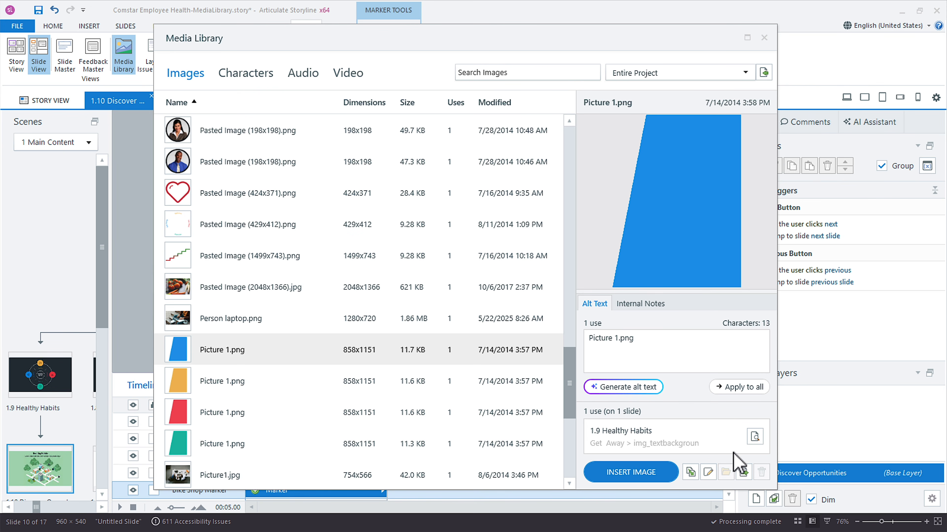
- Locate the blue Picture 1.png on slide 1.9 Healthy Habits and make it not visible to accessibility tools
left_click(753, 437)
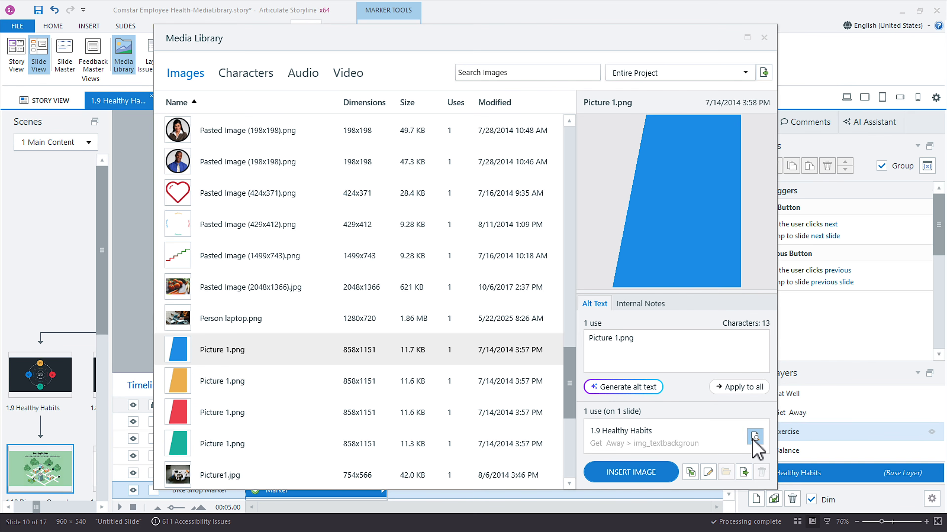
mouse_move(203, 40)
left_mouse_down()
mouse_move(714, 22)
mouse_move(640, 39)
left_mouse_up()
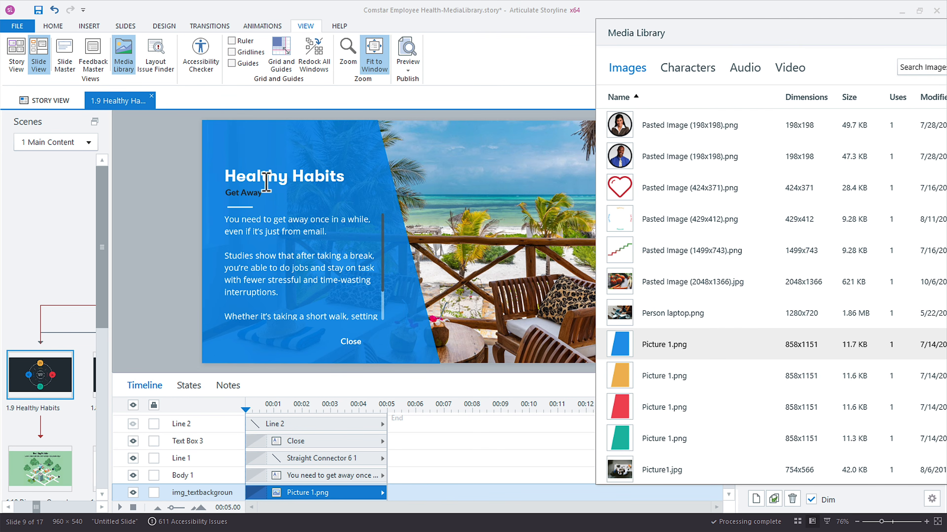
left_click(240, 132)
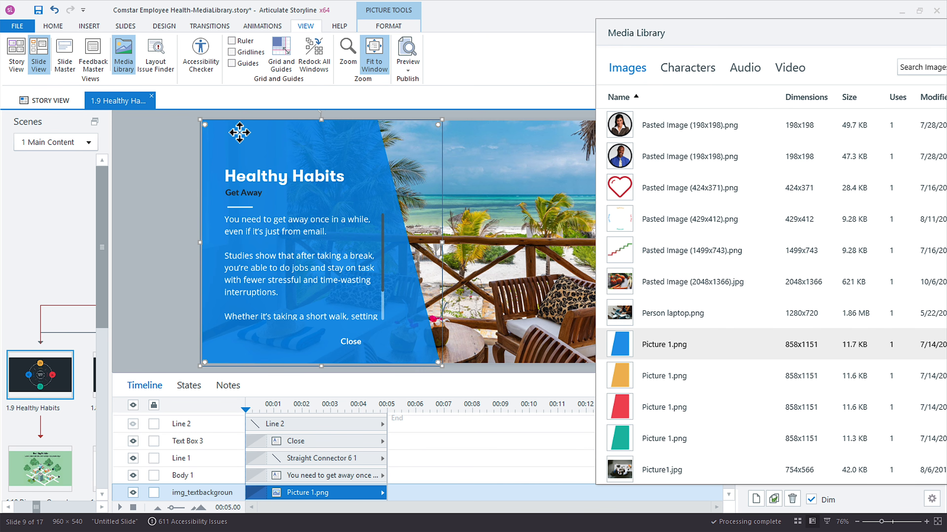
right_click(239, 132)
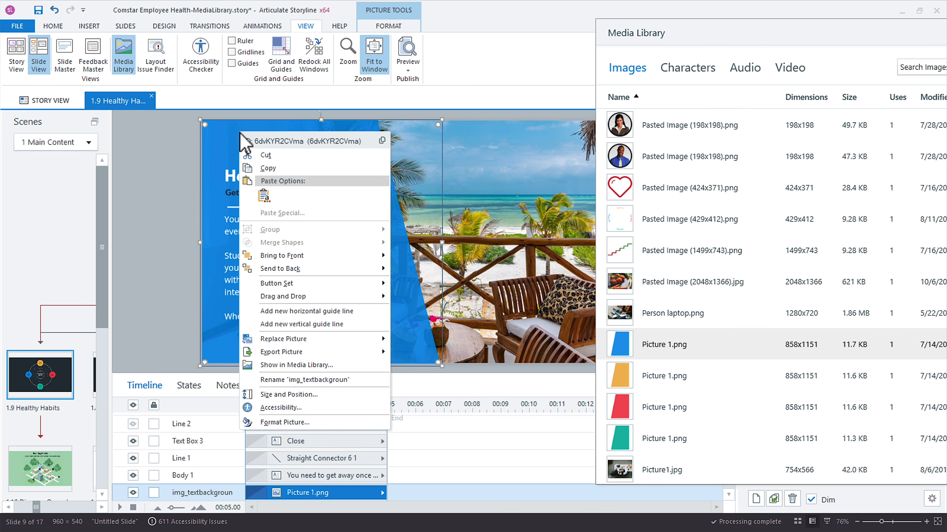
left_click(280, 408)
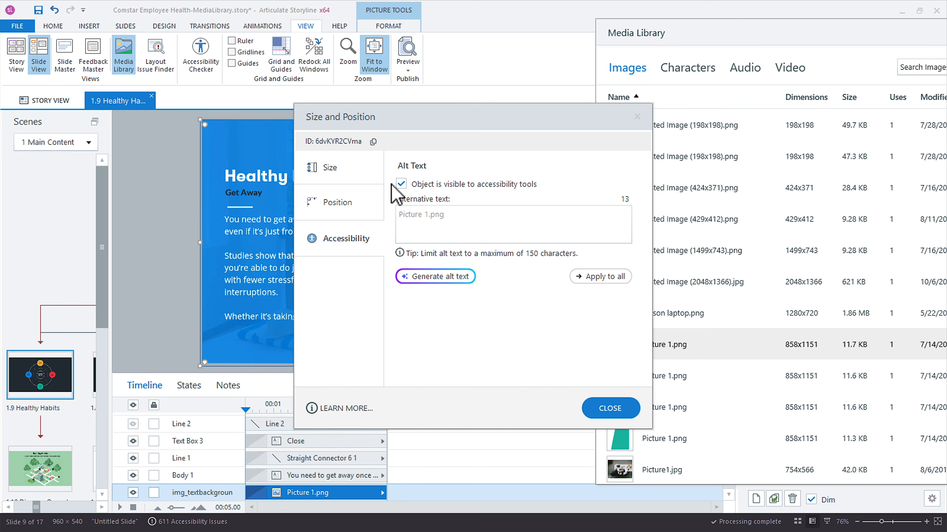
left_click(401, 184)
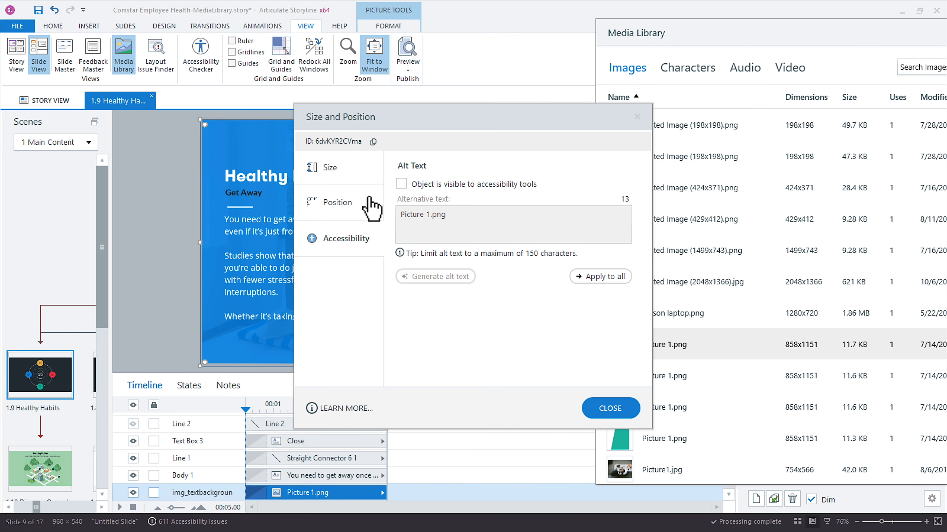
left_click(620, 410)
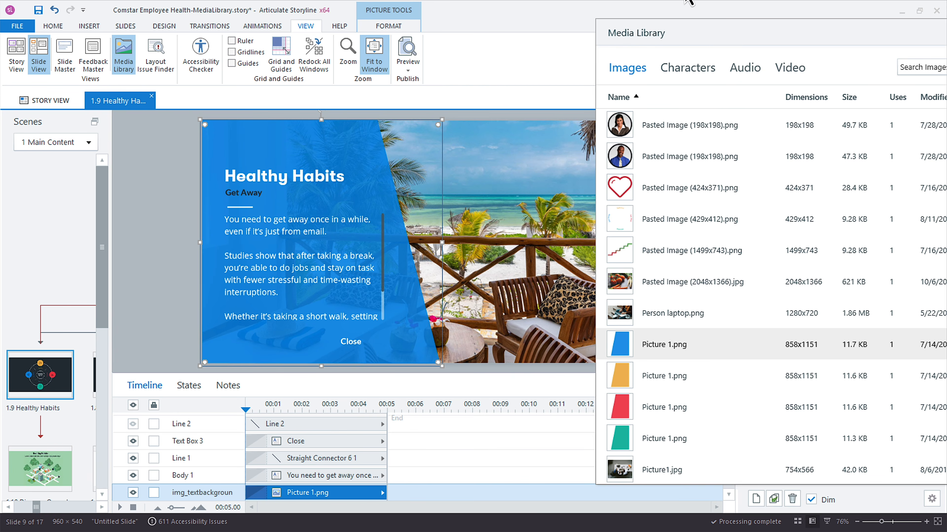
- Open the AI captions of the "Research shows that adopting" audio clip in the Closed Captions Editor and approve them
left_click_drag(697, 31, 302, 35)
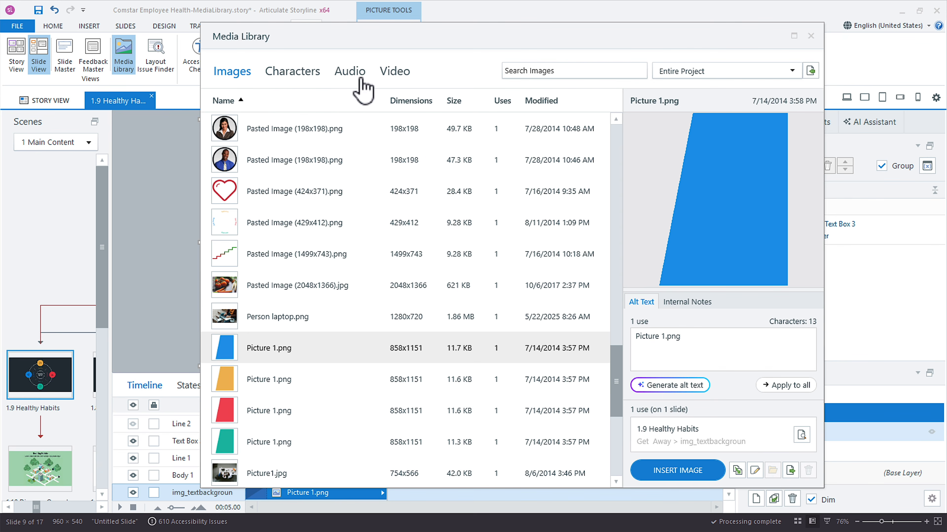
left_click(350, 71)
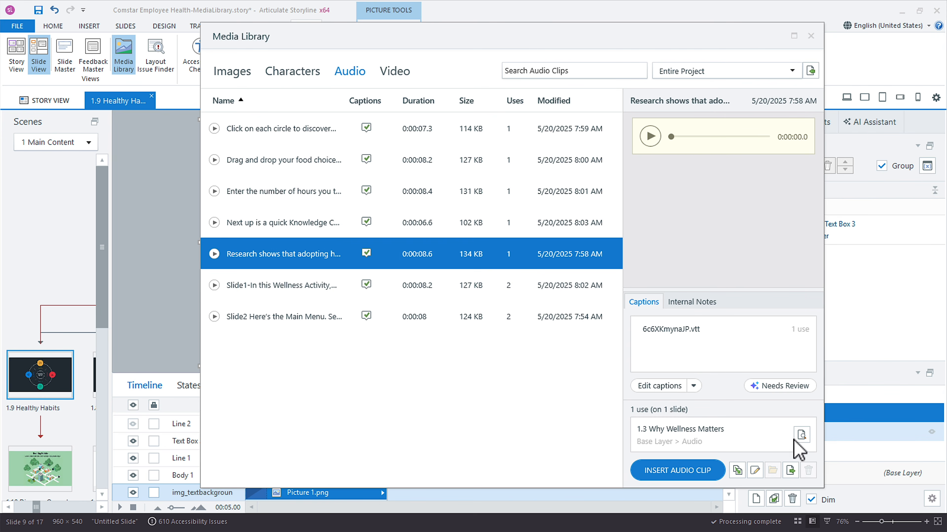
left_click(671, 388)
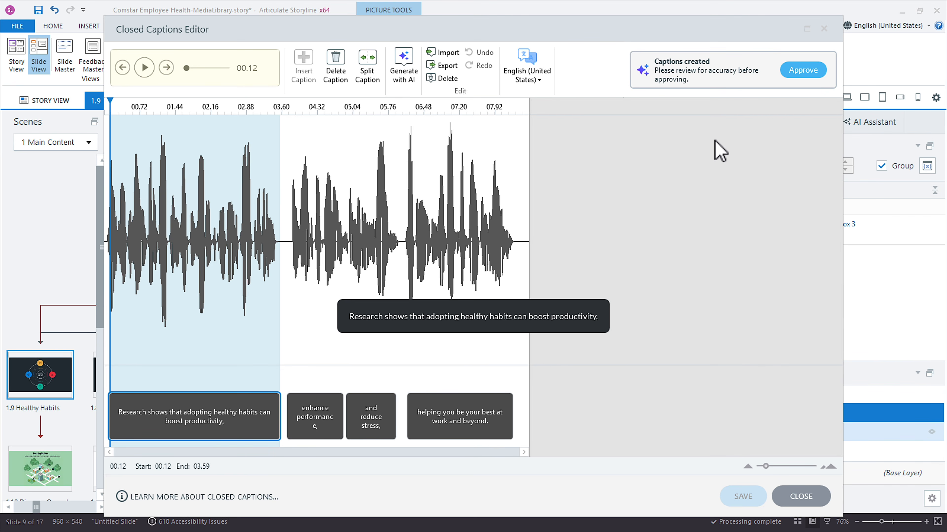
left_click(803, 70)
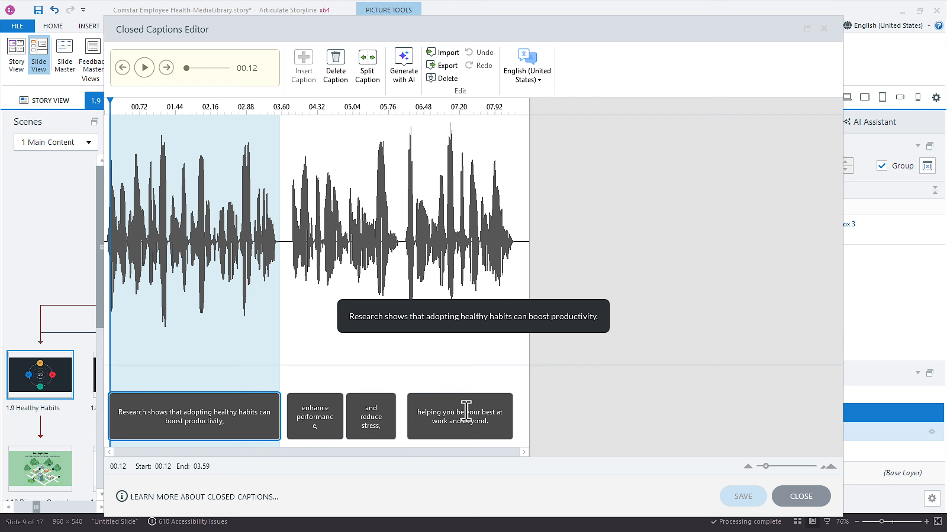
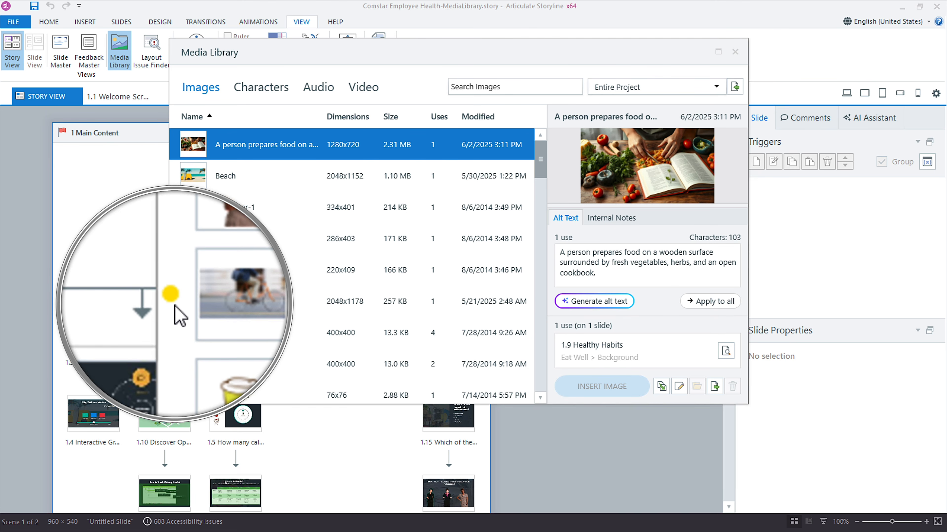
- Reimport the newer original file of the Cyclist image and look through the image list for other outdated files
left_click(175, 302)
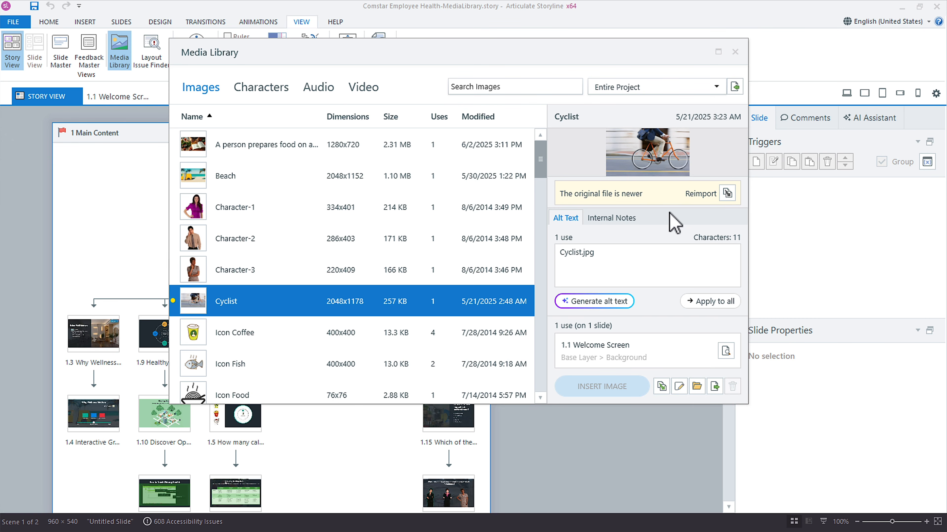
left_click(726, 194)
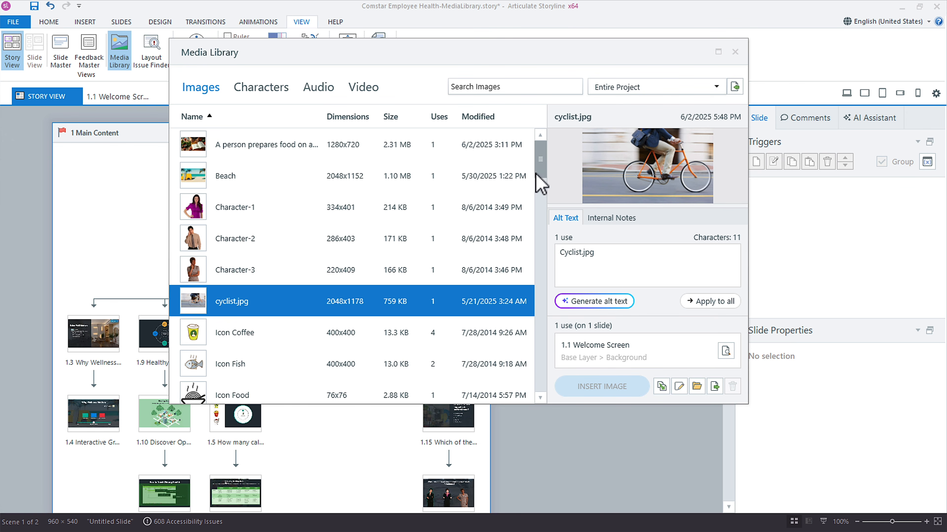
left_click_drag(539, 169, 541, 196)
scroll(373, 257, "down", 3)
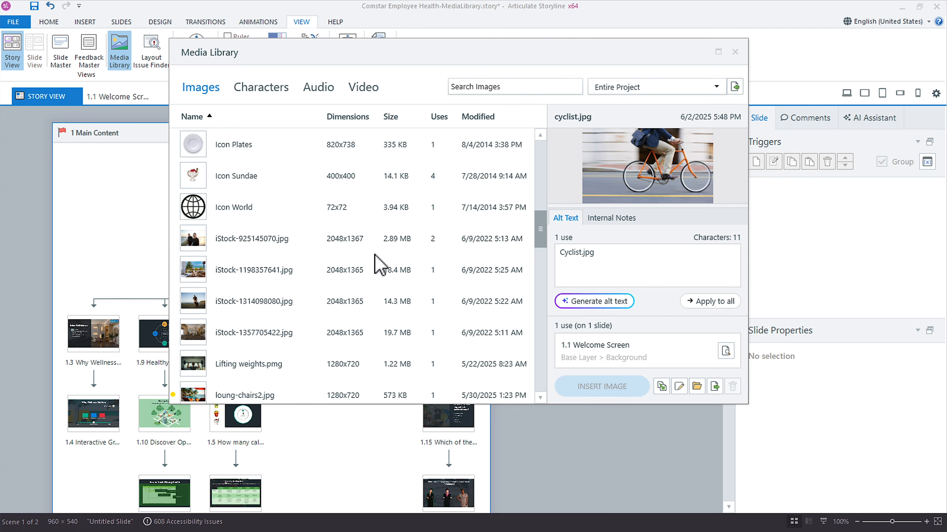
- Reimport the newer original files of the loung-chairs2.jpg and Man on ledge.png images
scroll(336, 261, "down", 2)
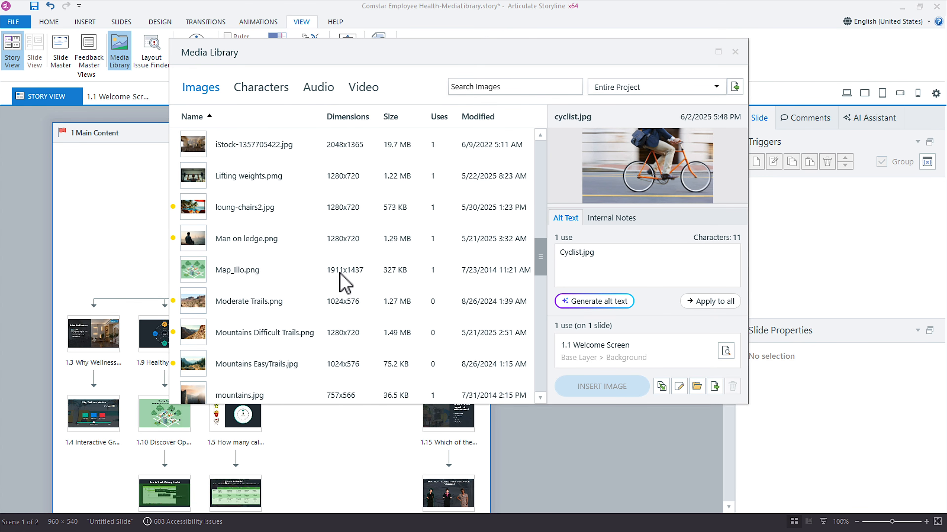
left_click(190, 217)
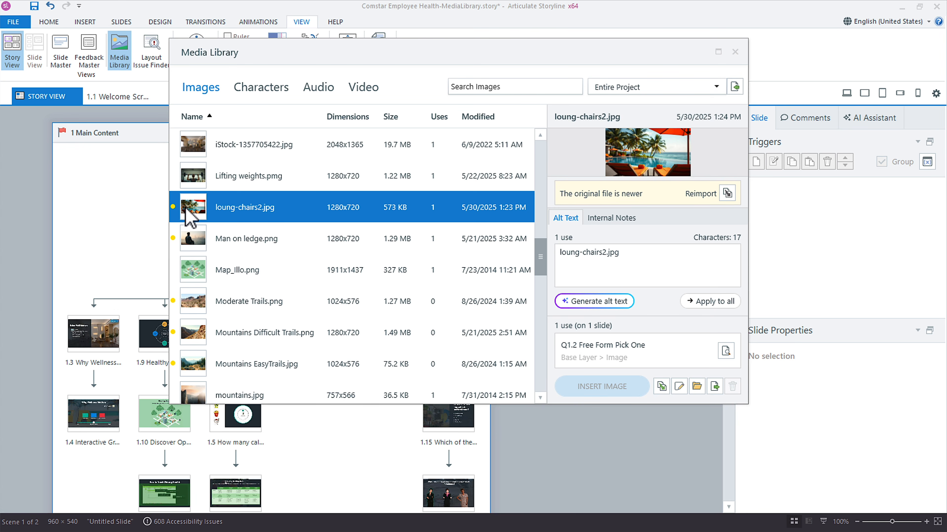
left_click(725, 197)
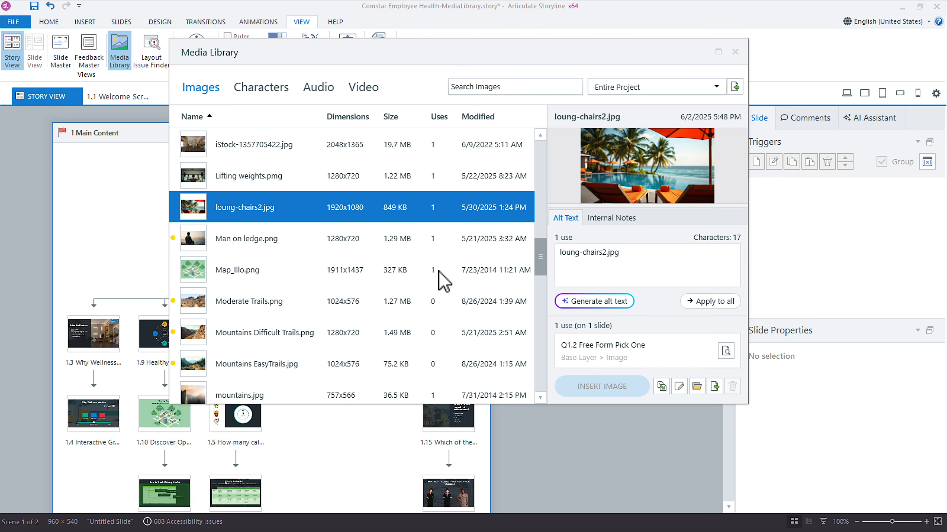
left_click(212, 244)
left_click(725, 198)
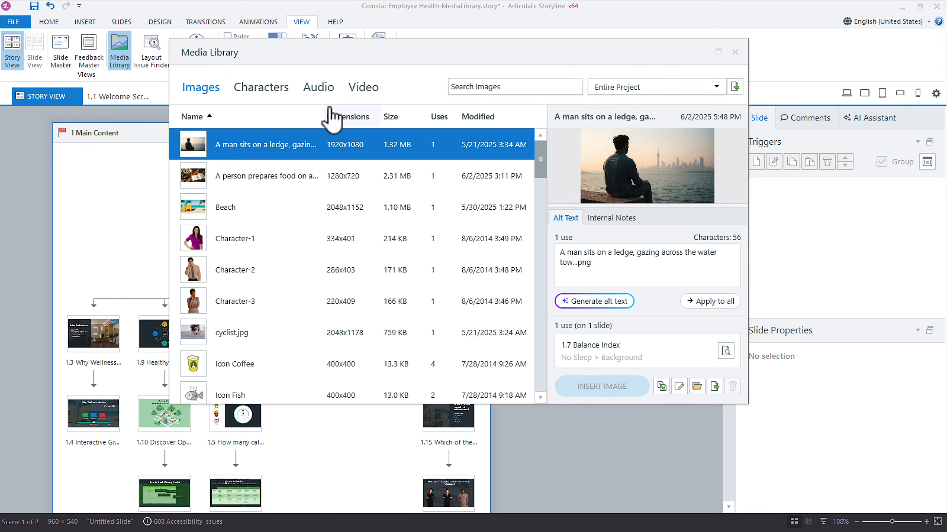
- Look over the audio clips, and view the folder containing the original file of the Moderate Trails.png image
left_click(319, 90)
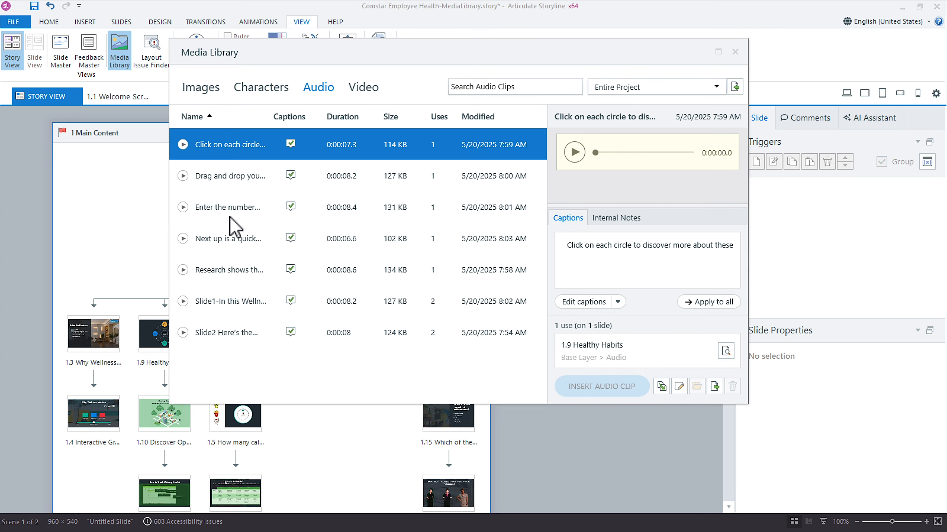
left_click(203, 89)
scroll(247, 246, "down", 2)
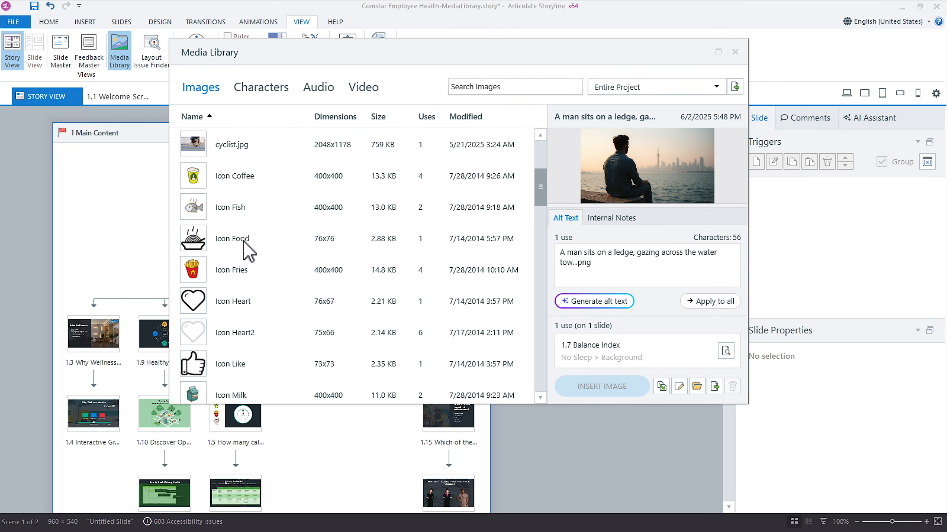
scroll(247, 251, "down", 6)
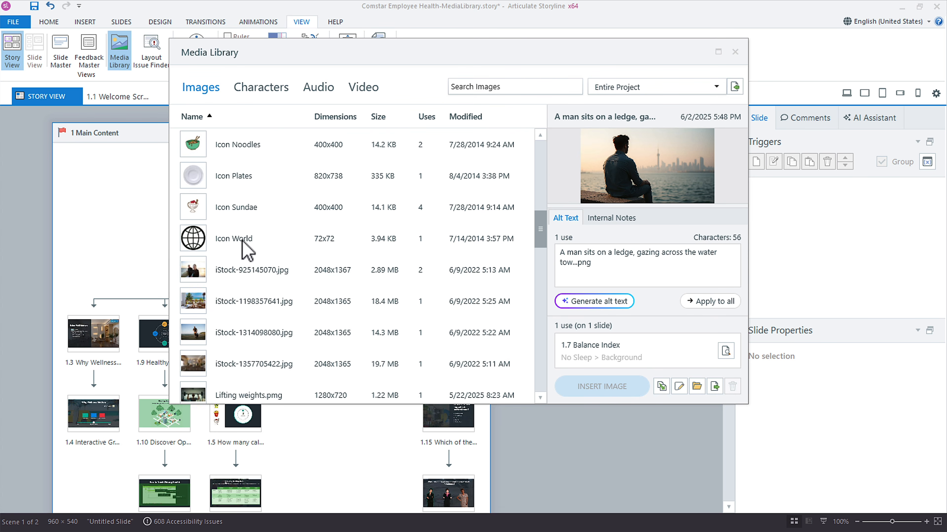
left_click(192, 212)
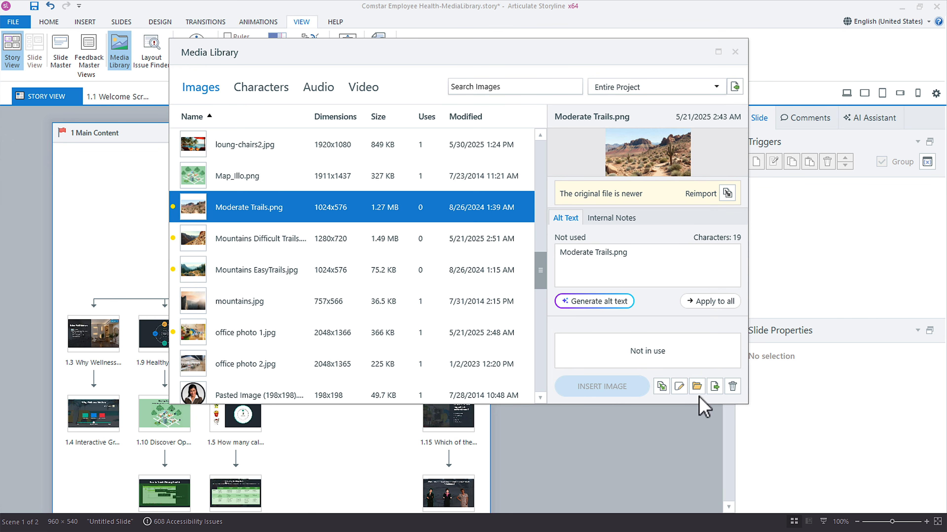
left_click(696, 387)
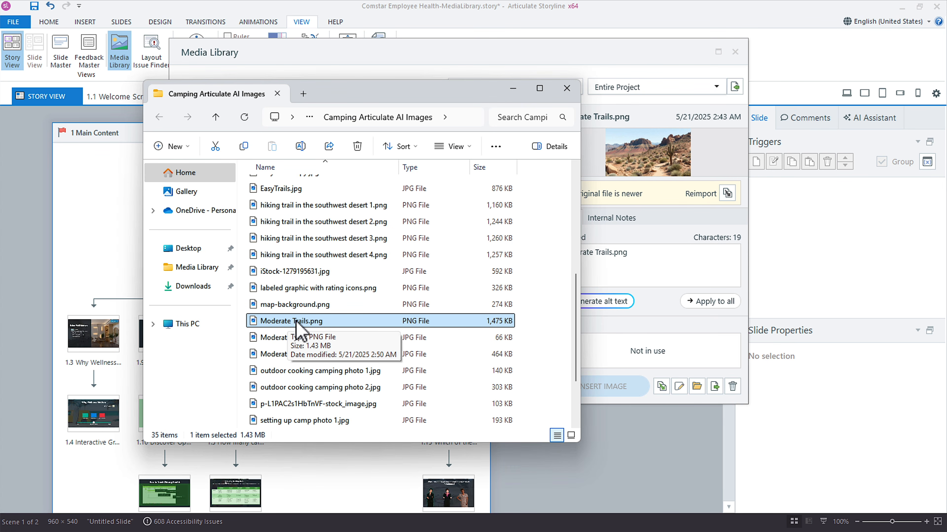
left_click(492, 63)
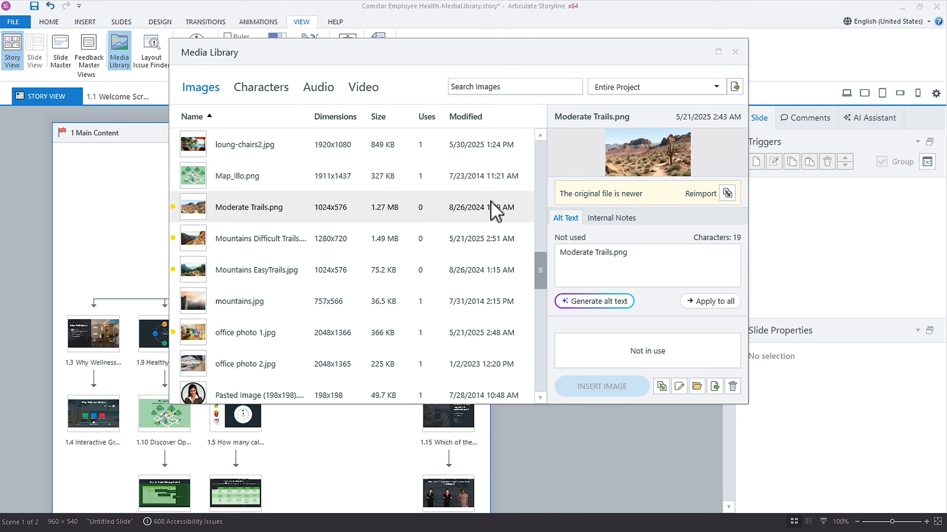
- Select iStock-1198357641.jpg and examine whether the folder of its original file can be opened
left_click(250, 158)
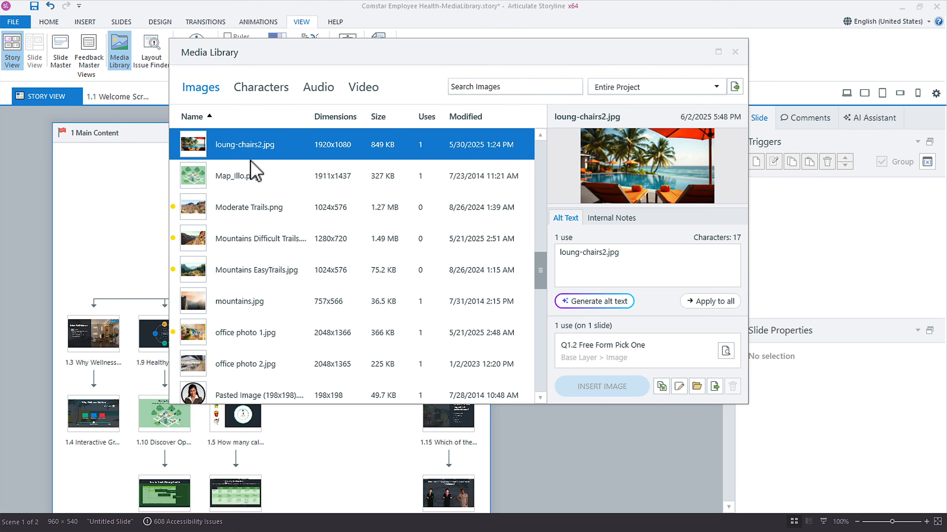
scroll(284, 219, "up", 2)
left_click(284, 218)
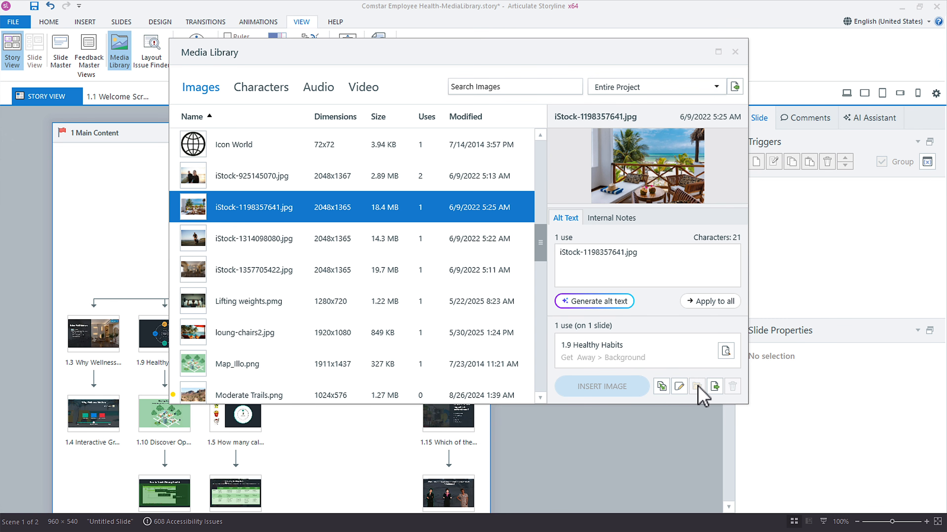
left_click(755, 427)
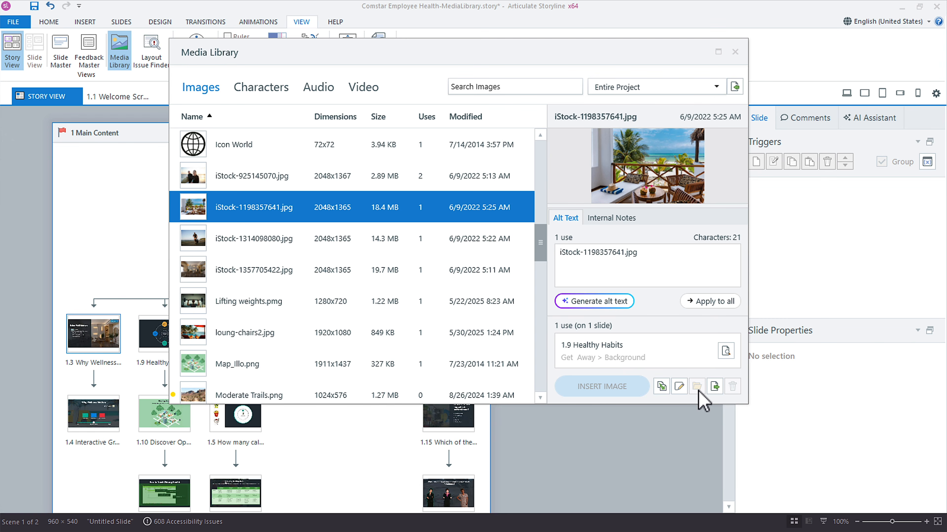
- Expand the Atsumi character to examine the file options of its pose, and return to the image list
left_click(276, 102)
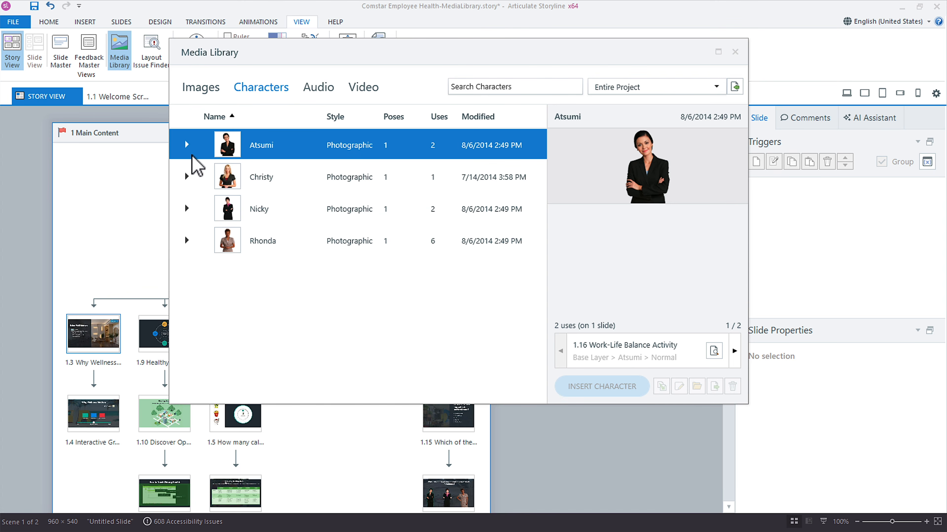
left_click(187, 145)
left_click(276, 213)
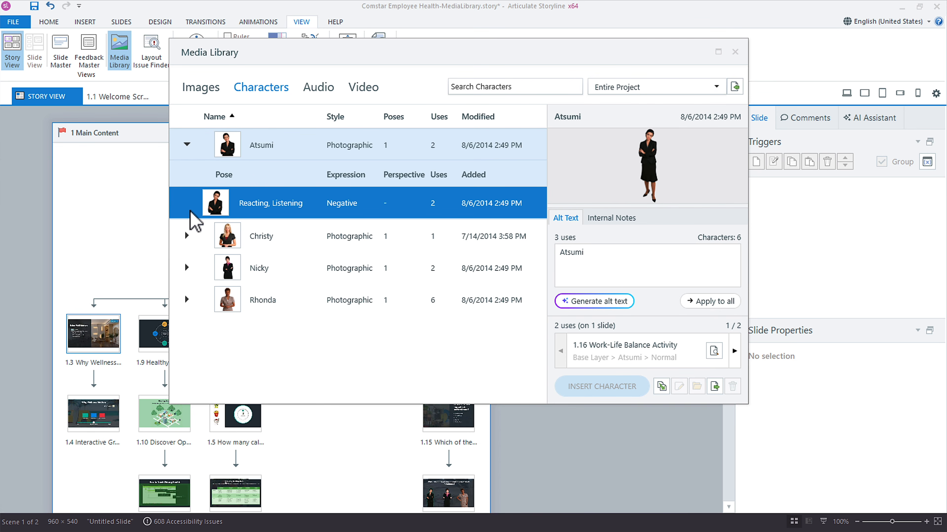
left_click(202, 89)
scroll(254, 227, "up", 4)
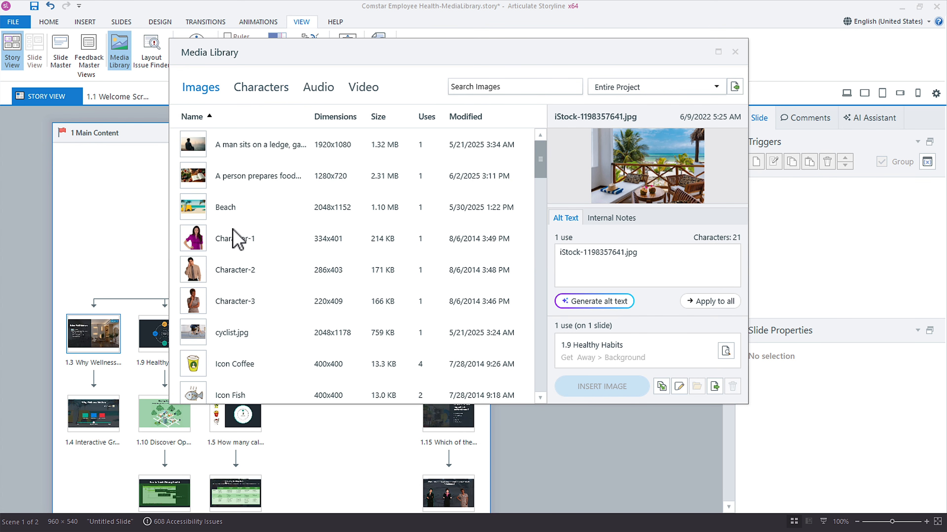
left_click(211, 243)
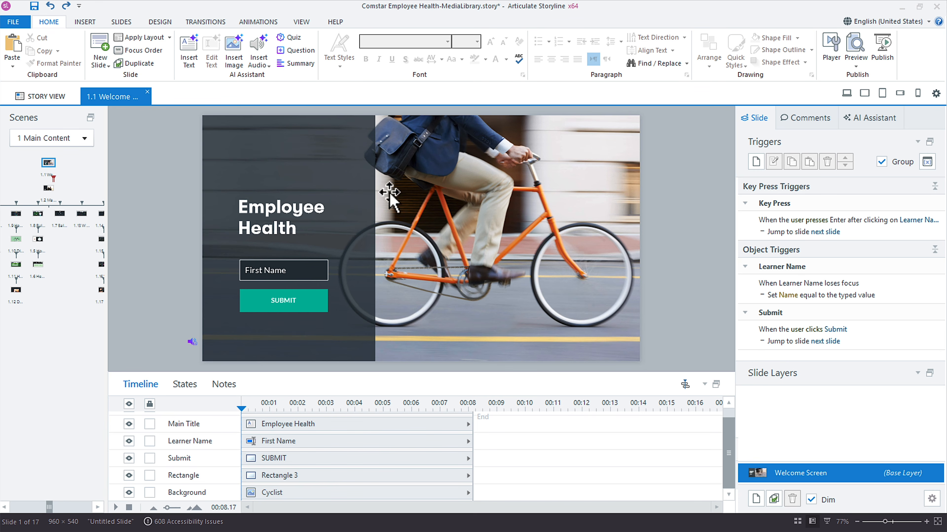
- Show the cyclist background picture of slide 1.1 Welcome Screen in the Media Library and examine its details
left_click(424, 183)
right_click(427, 185)
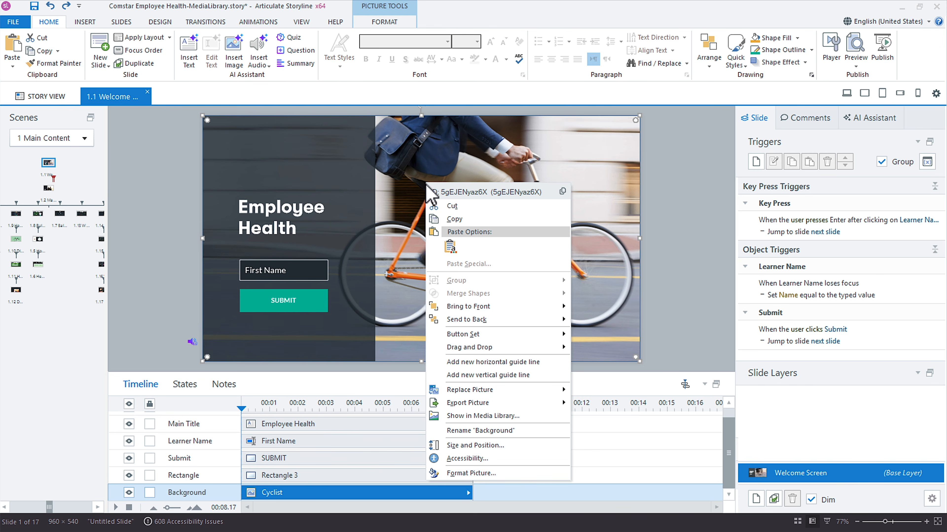
left_click(482, 420)
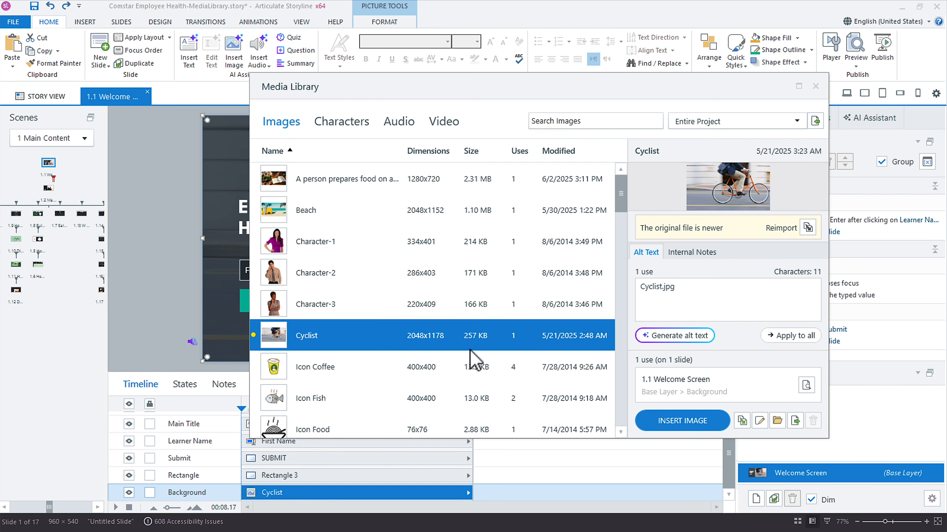
left_click_drag(317, 89, 481, 58)
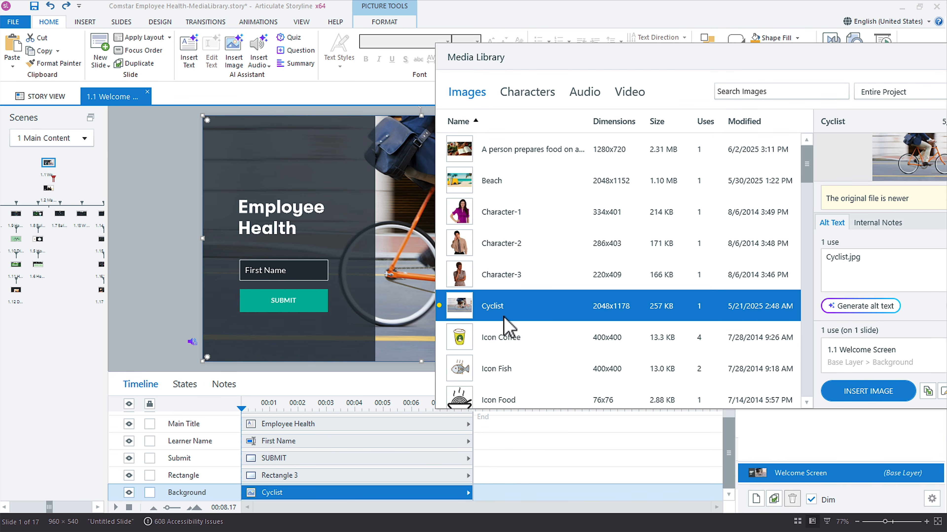
left_click_drag(670, 62, 555, 58)
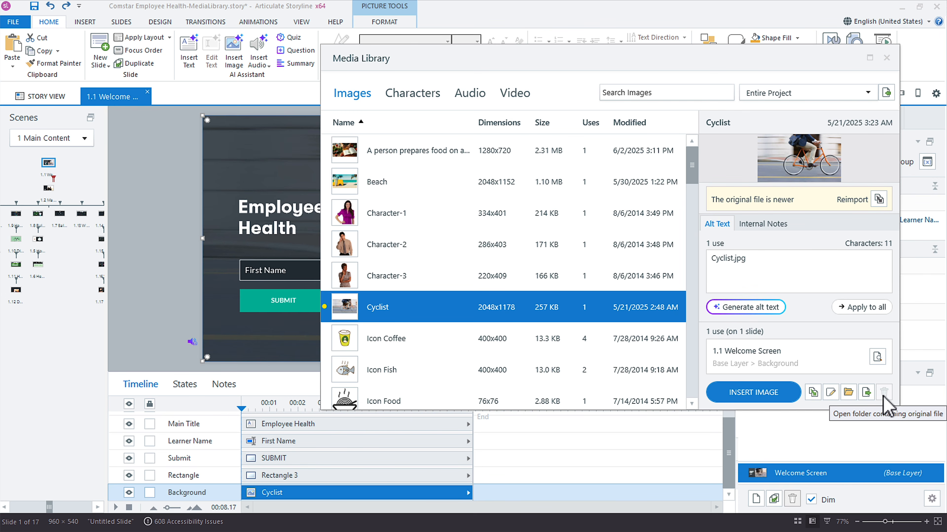
- Delete the cyclist background picture from the slide with the Media Library moved aside, and examine the image list
left_click_drag(459, 62, 598, 65)
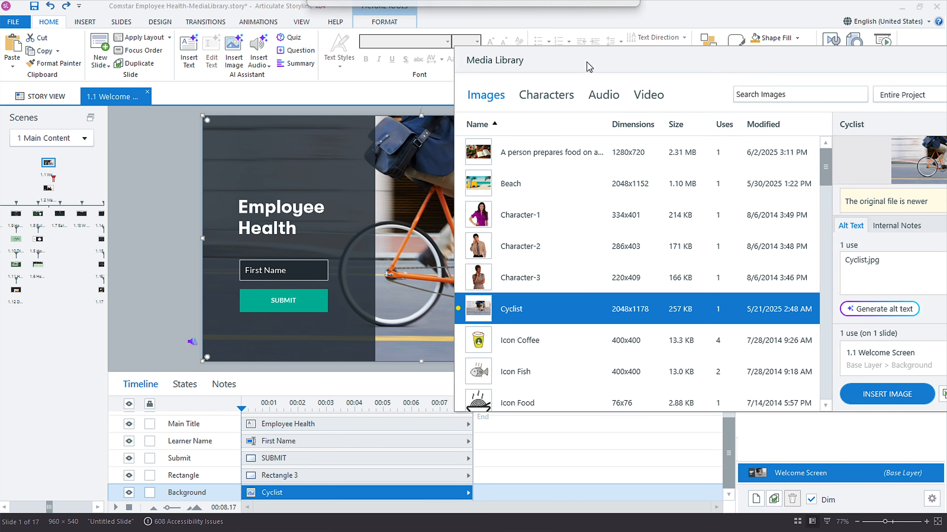
left_click(422, 147)
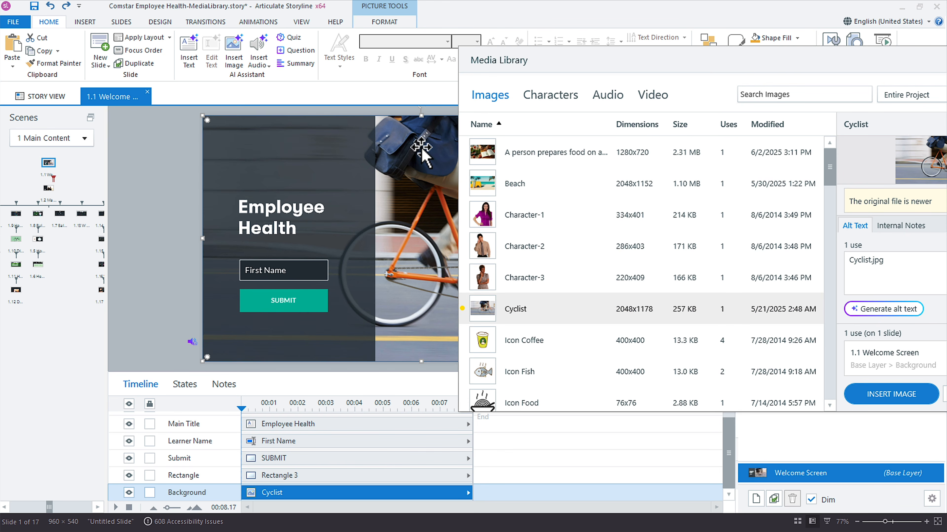
key("Delete")
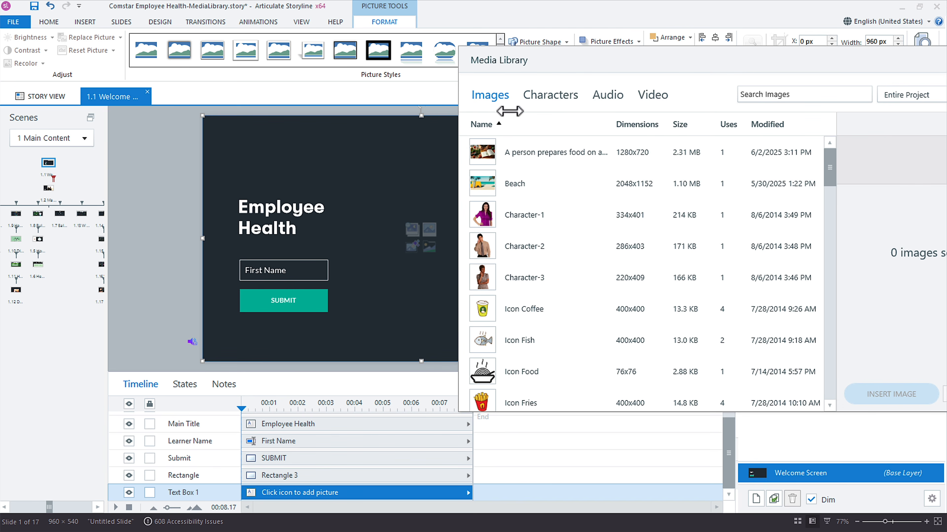
left_click_drag(570, 60, 350, 53)
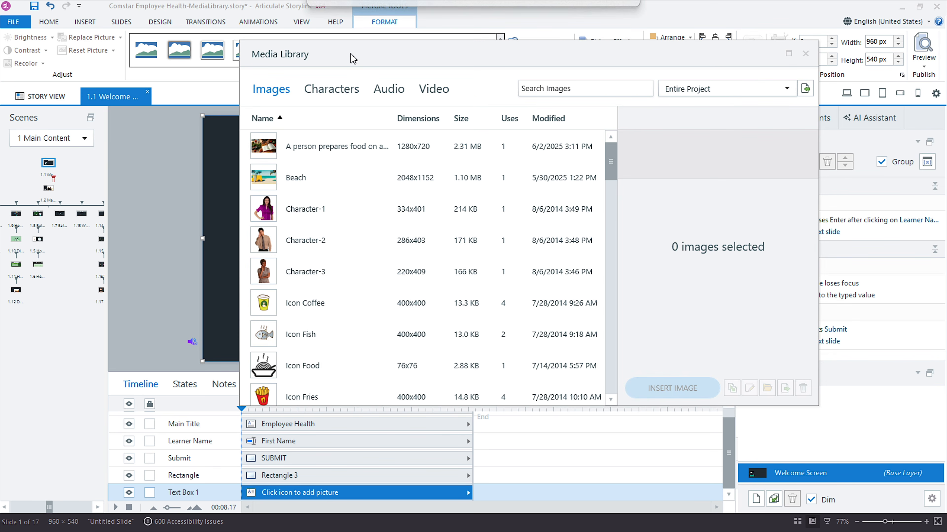
- Undo the deletion of the cyclist picture and redo it while comparing the Media Library's image list
left_click(50, 6)
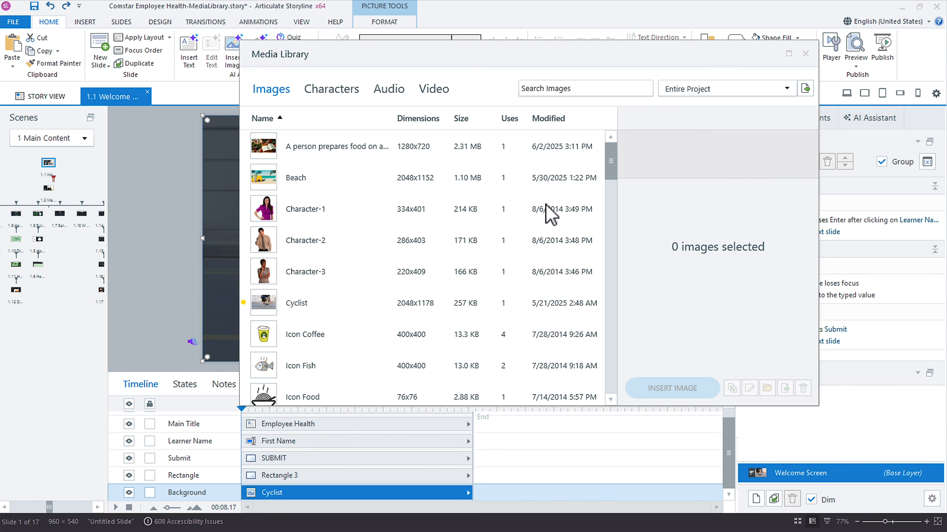
left_click_drag(280, 61, 514, 62)
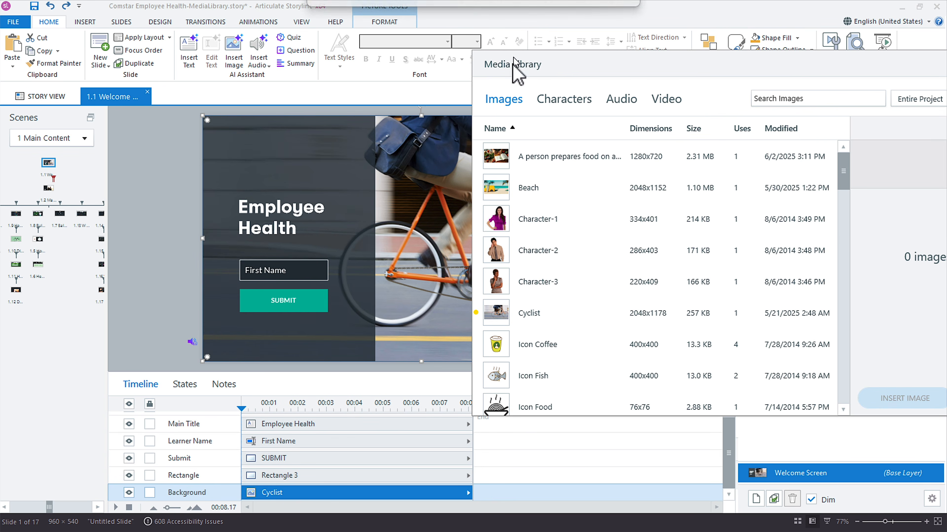
key("ctrl+y")
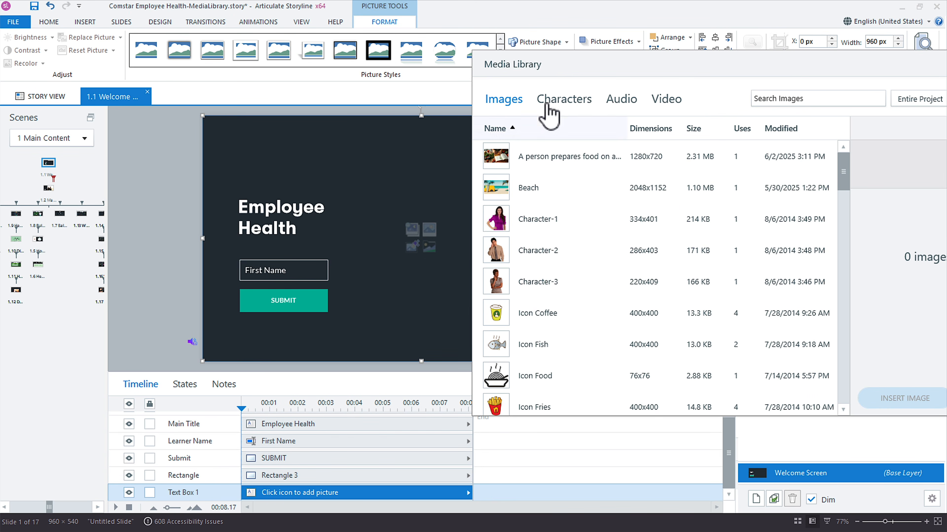
left_click_drag(566, 70, 358, 75)
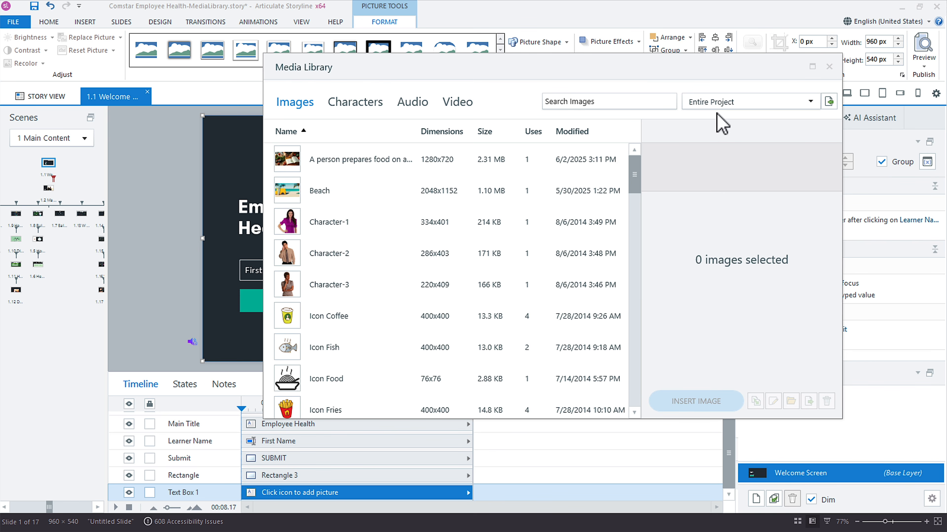
- Import the picture file cyclist.jpg from the Images folder directly into the Media Library
left_click(828, 102)
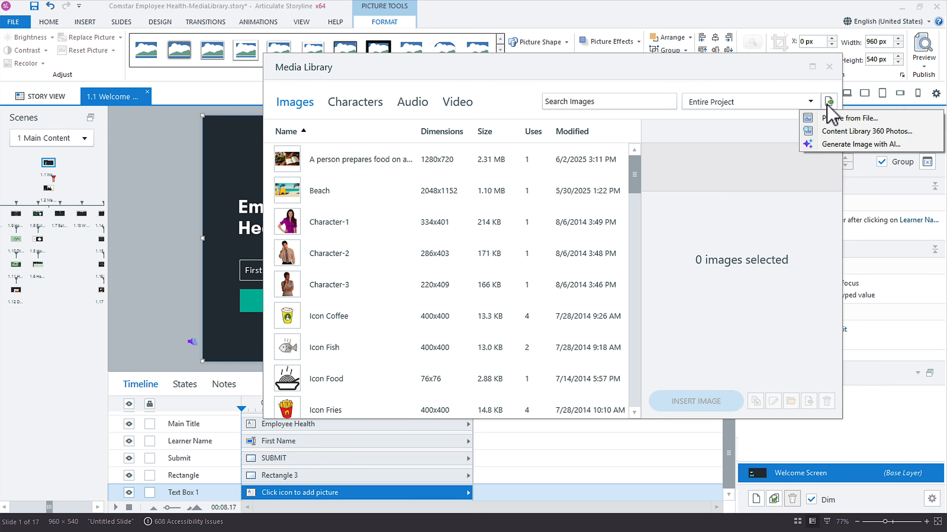
left_click(831, 119)
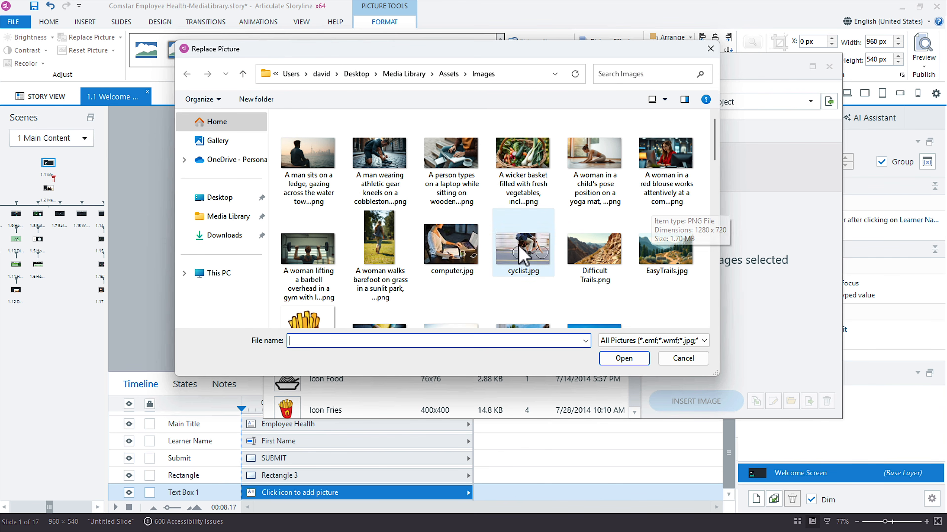
left_click(546, 257)
left_click(624, 358)
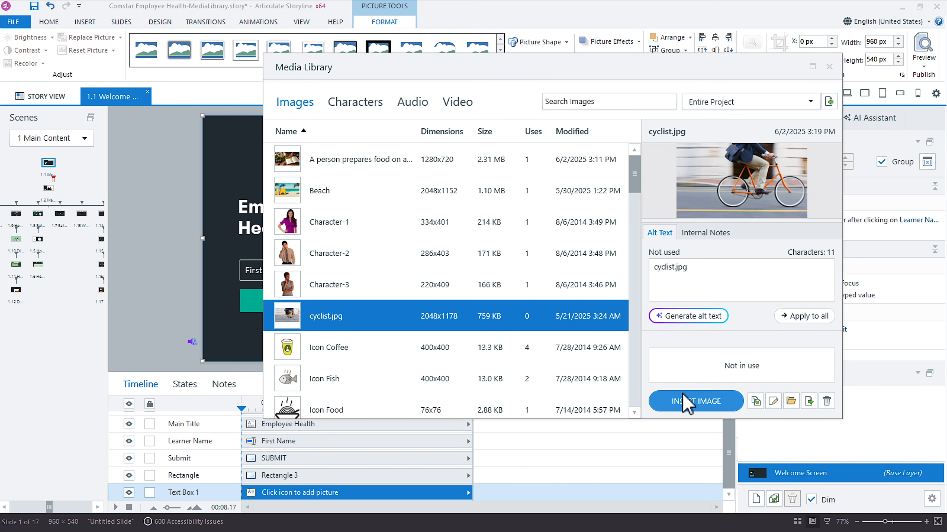
- Insert cyclist.jpg from the Media Library into the Welcome Screen slide and delete it from the slide again
left_click(702, 406)
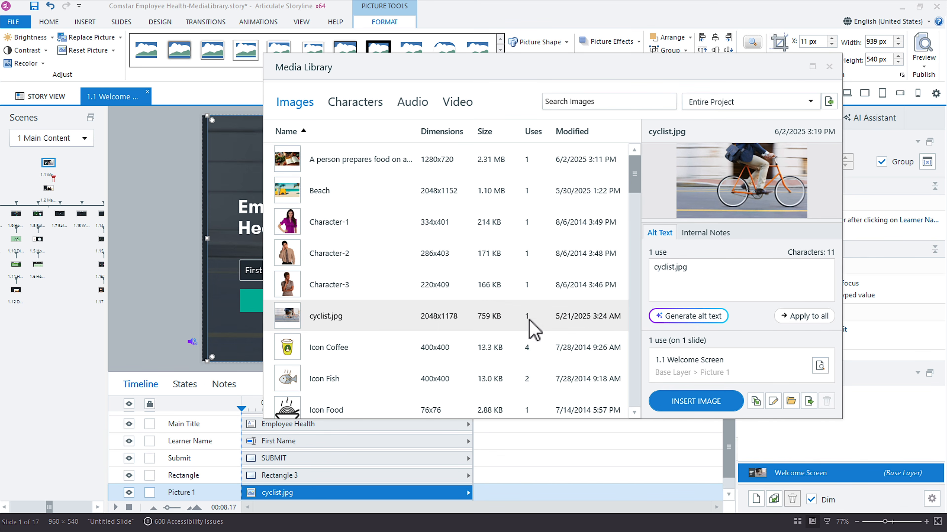
left_click_drag(294, 68, 554, 76)
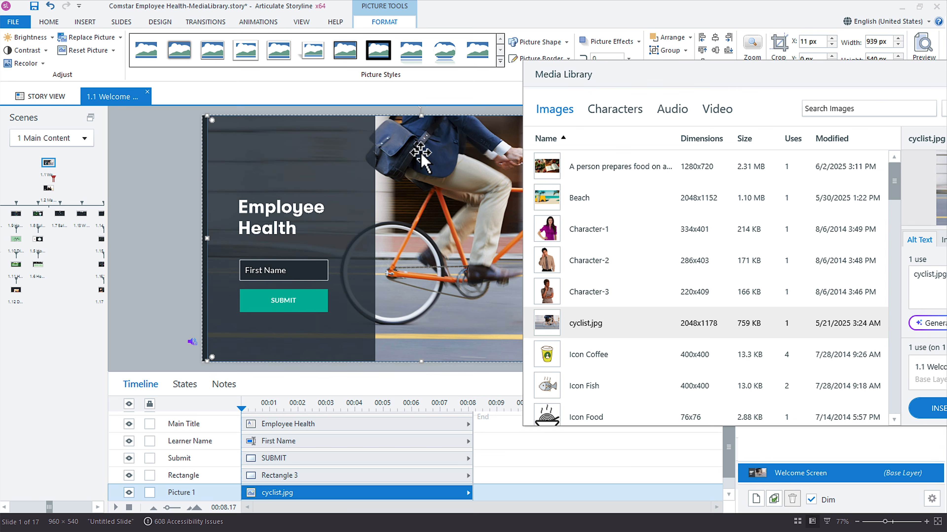
key("Delete")
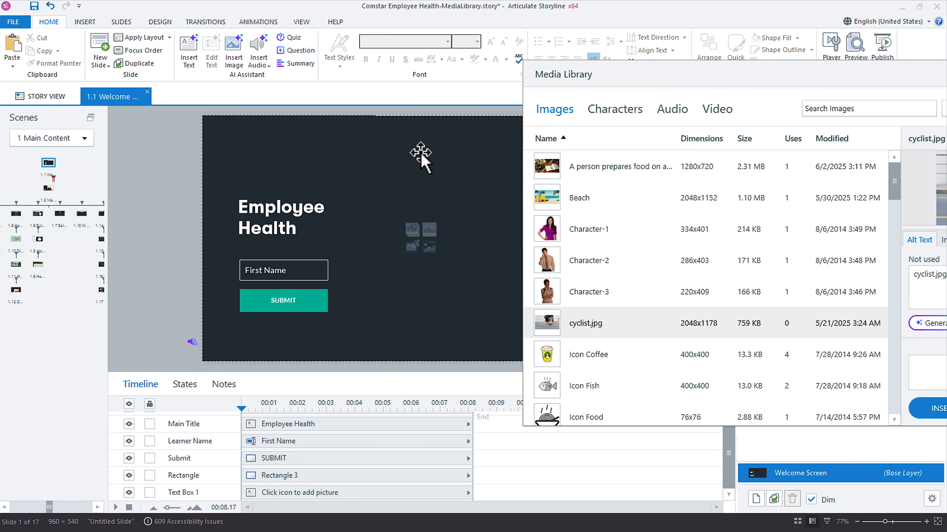
- Select cyclist.jpg in the Media Library and examine its usage details and the rest of the image list
left_click(569, 323)
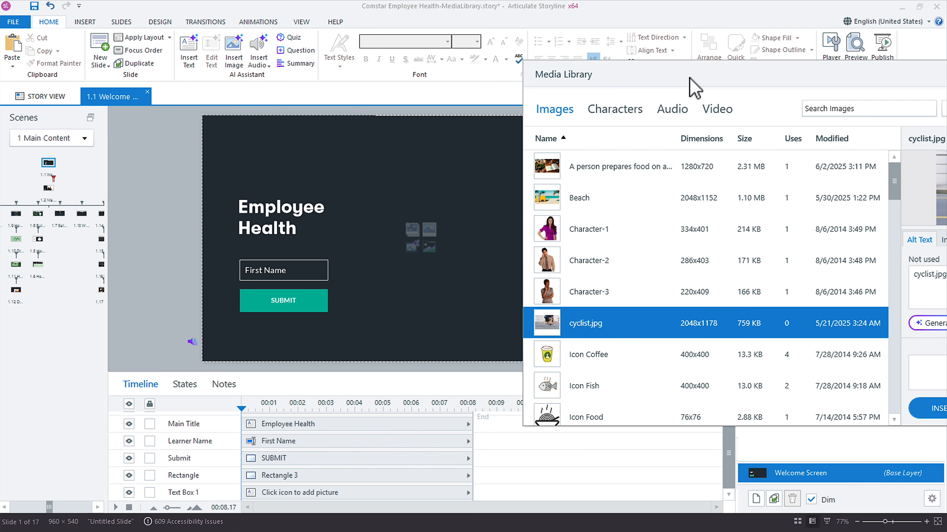
left_click_drag(693, 86, 641, 54)
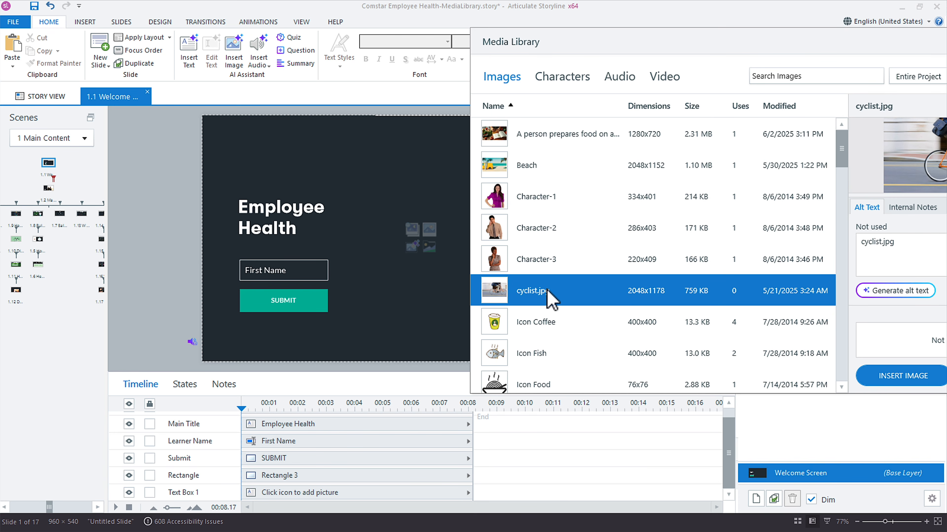
left_click_drag(681, 51, 476, 75)
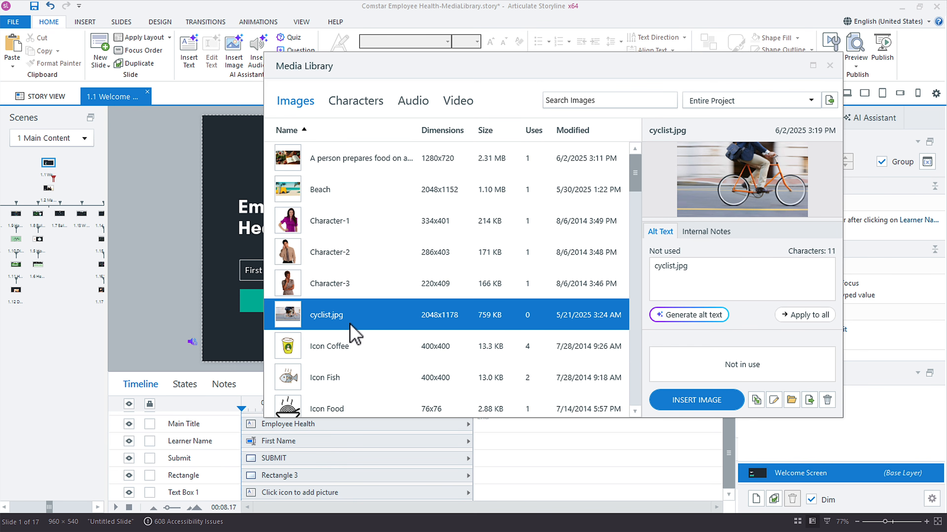
scroll(367, 334, "down", 3)
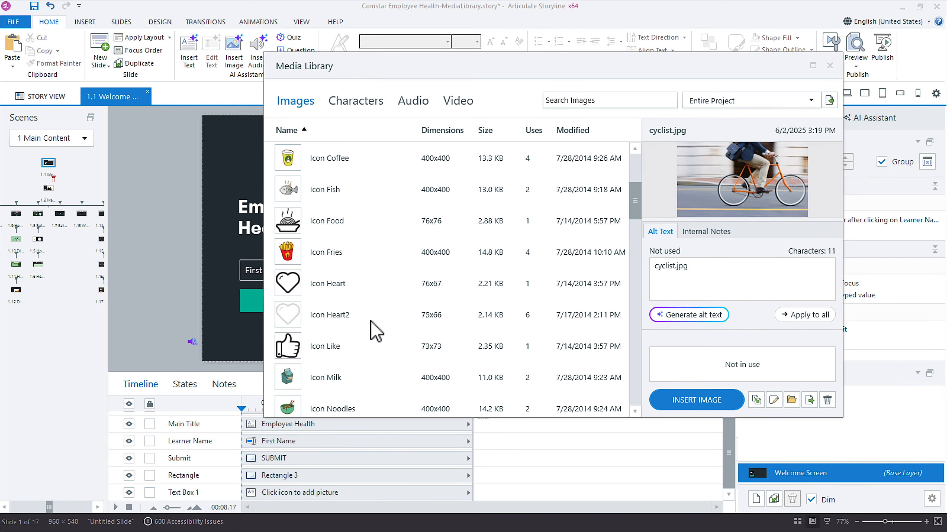
scroll(373, 330, "up", 3)
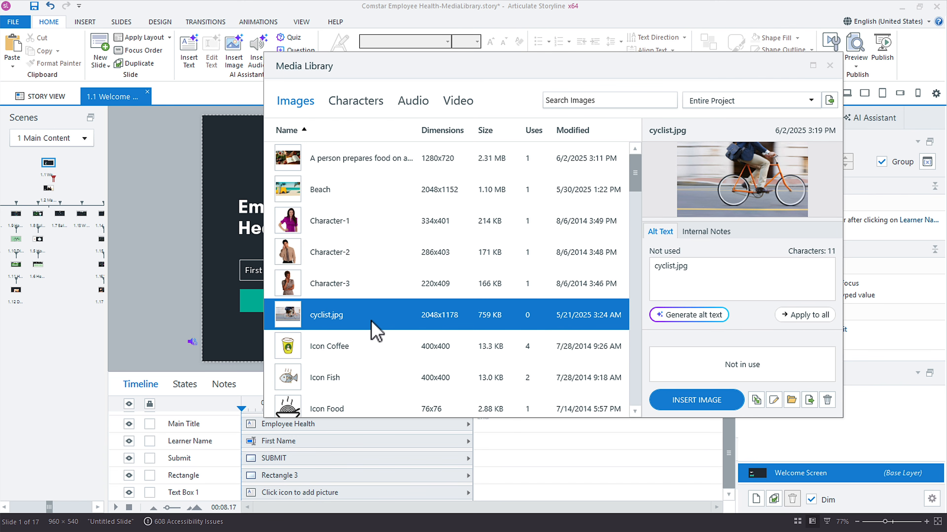
- Locate the Beach image's use on slide 1.4 Interactive Graphic and delete that background picture from the slide
left_click(322, 196)
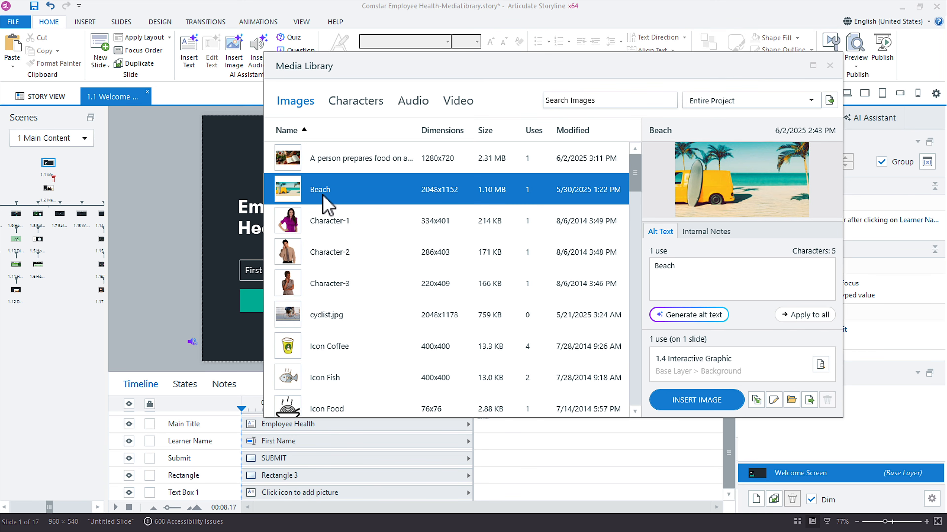
left_click(820, 364)
left_click_drag(314, 67, 590, 64)
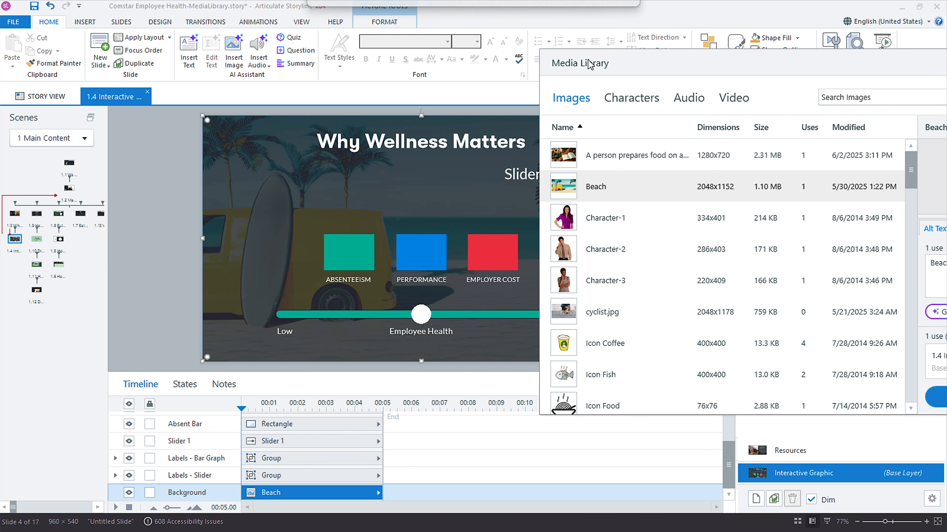
left_click(265, 495)
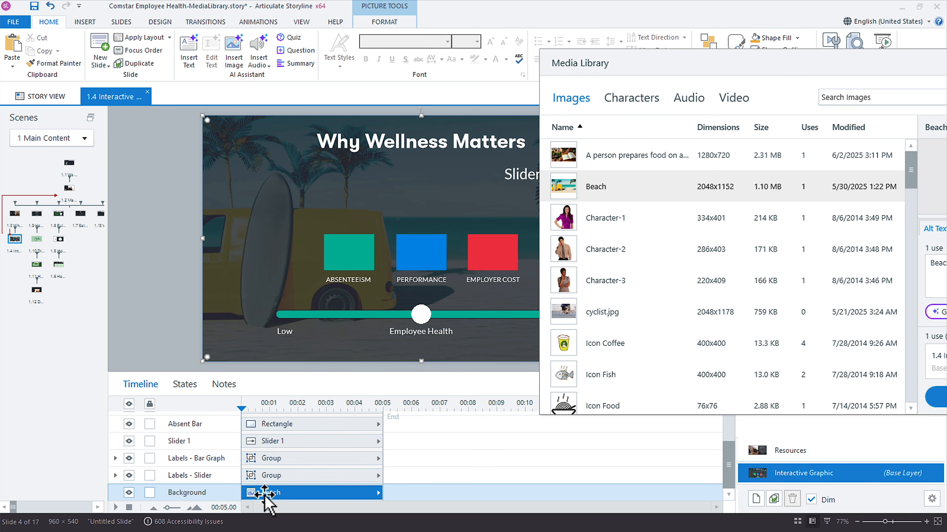
key("Delete")
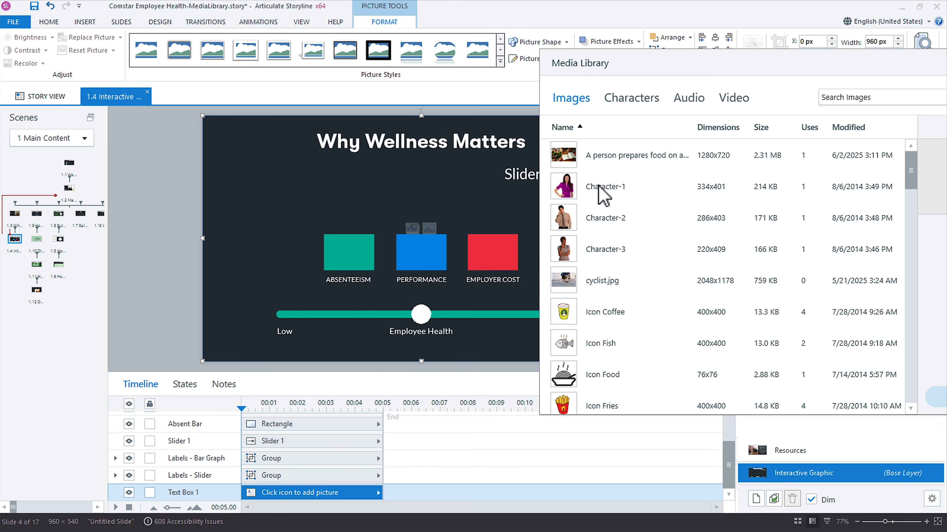
- Undo the deletion of the Beach background picture and select Beach in the Media Library
left_click_drag(632, 71, 315, 95)
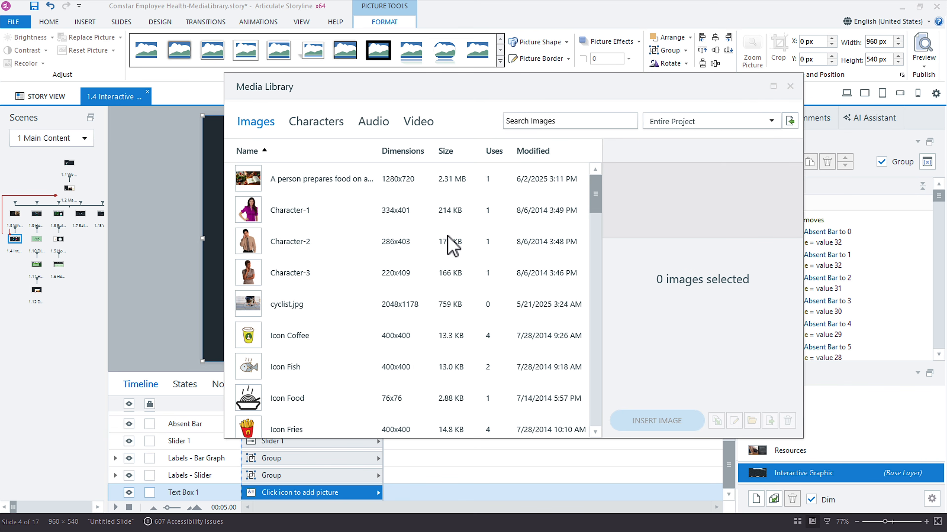
left_click_drag(270, 82, 502, 83)
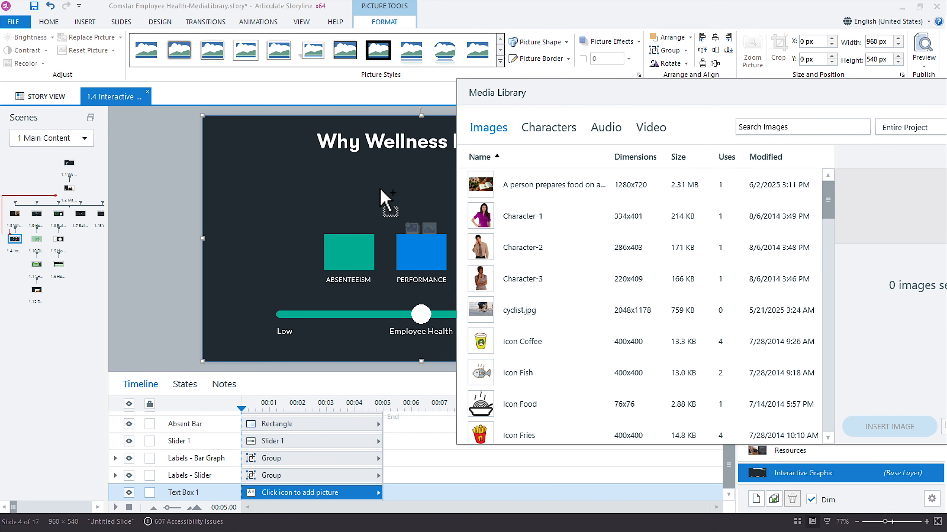
left_click(181, 212)
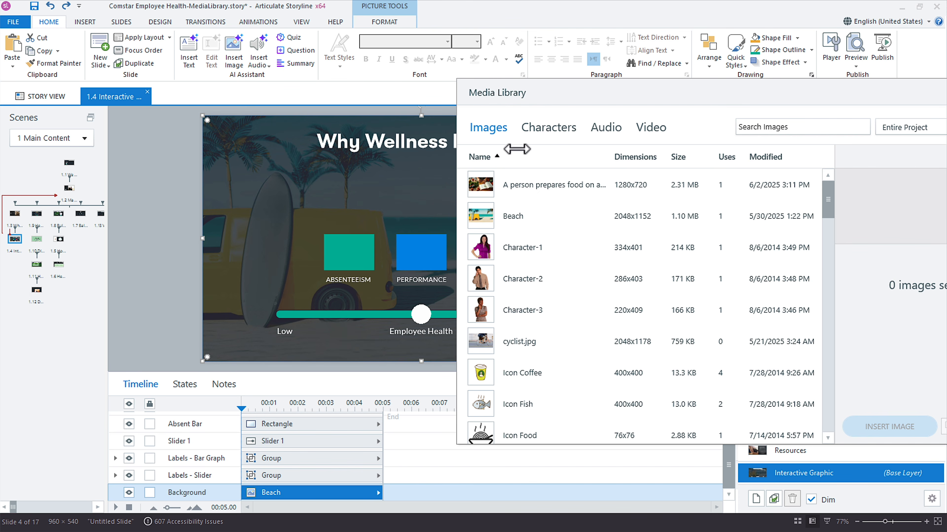
left_click_drag(544, 95, 327, 95)
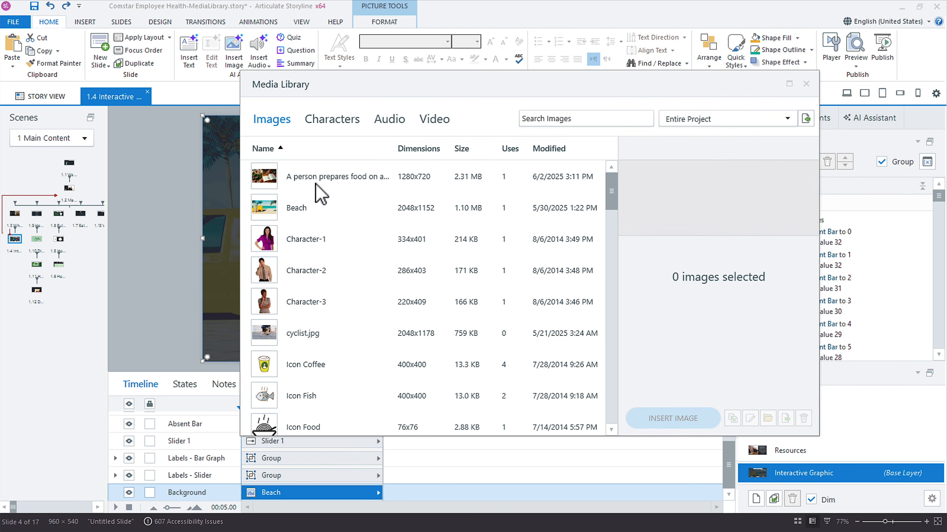
left_click(314, 211)
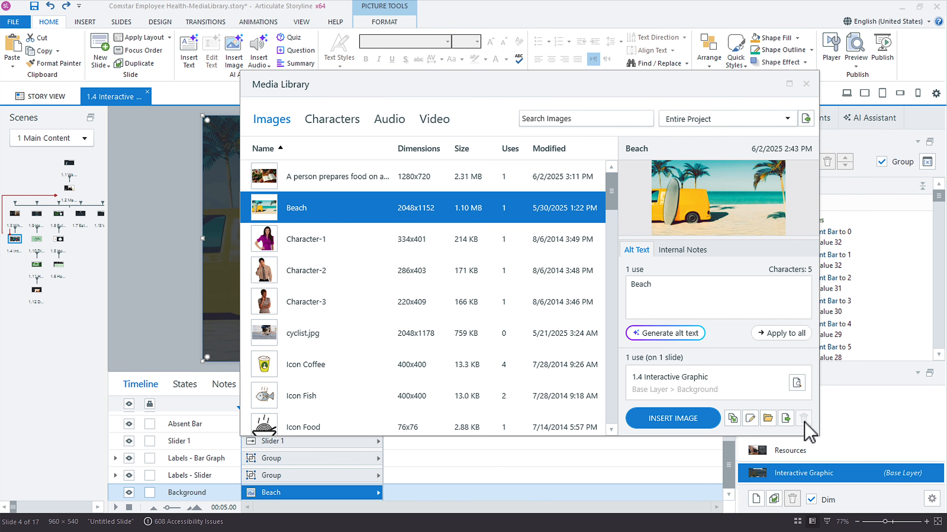
- Sort the images by uses, highest first, and delete the unused Mountains EasyTrails.jpg, Mountains Difficult Trails.png, Moderate Trails.png and cyclist.jpg
left_click(511, 151)
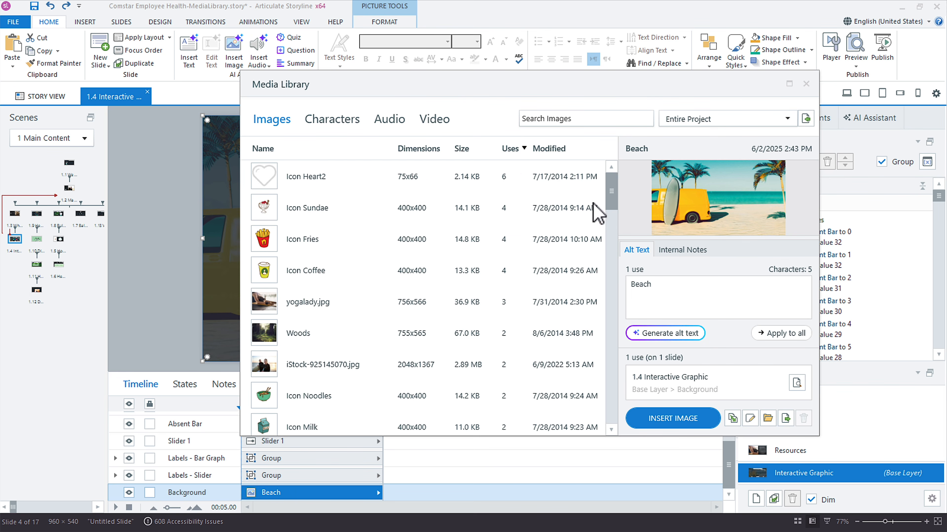
left_click_drag(613, 194, 600, 459)
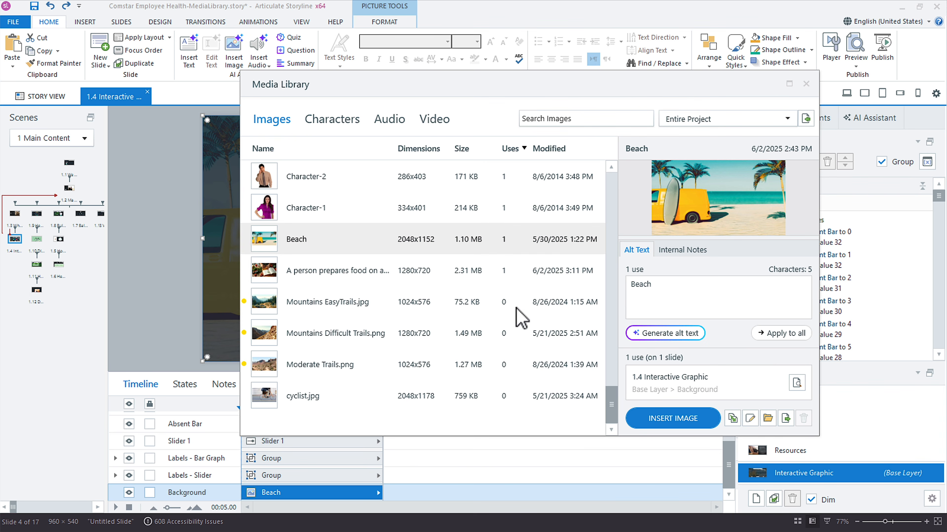
left_click(522, 392)
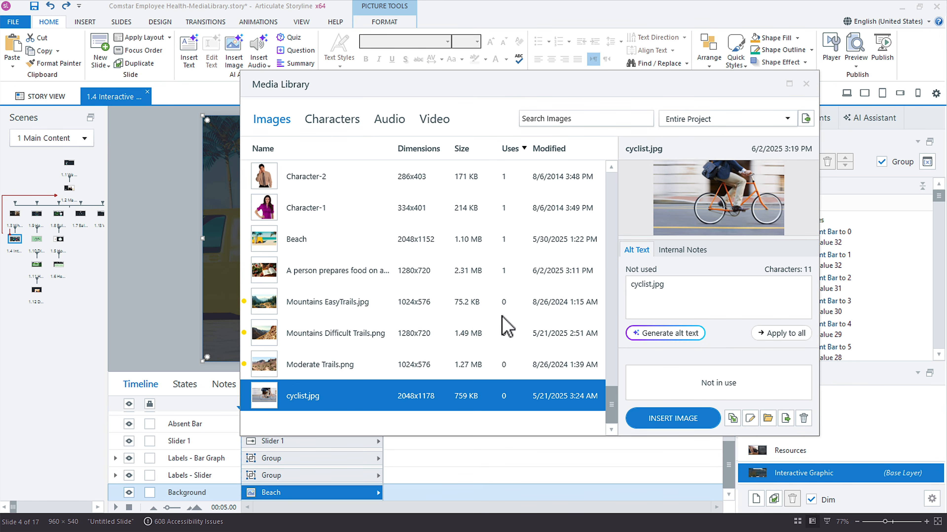
left_click(462, 302, "shift")
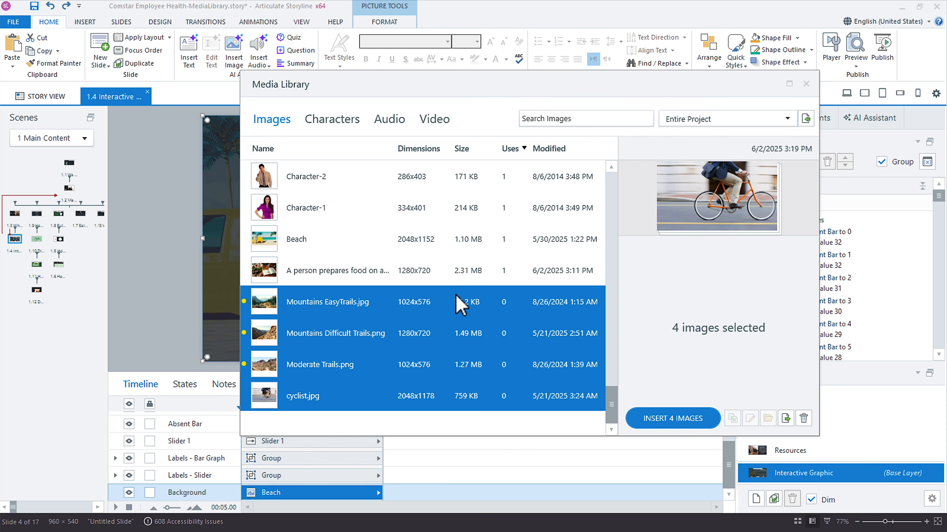
left_click(804, 419)
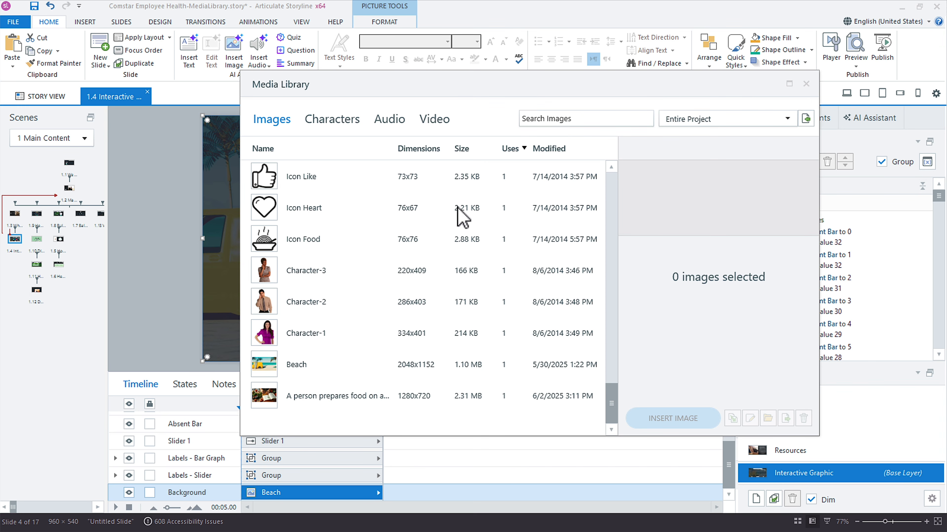
- Show the project's audio clips in the Media Library and open the import options for audio
left_click(399, 128)
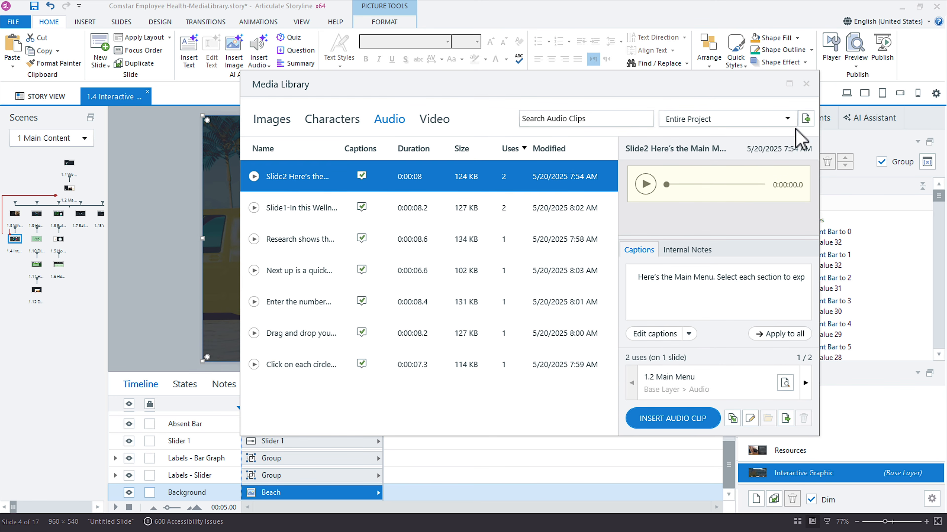
left_click(804, 119)
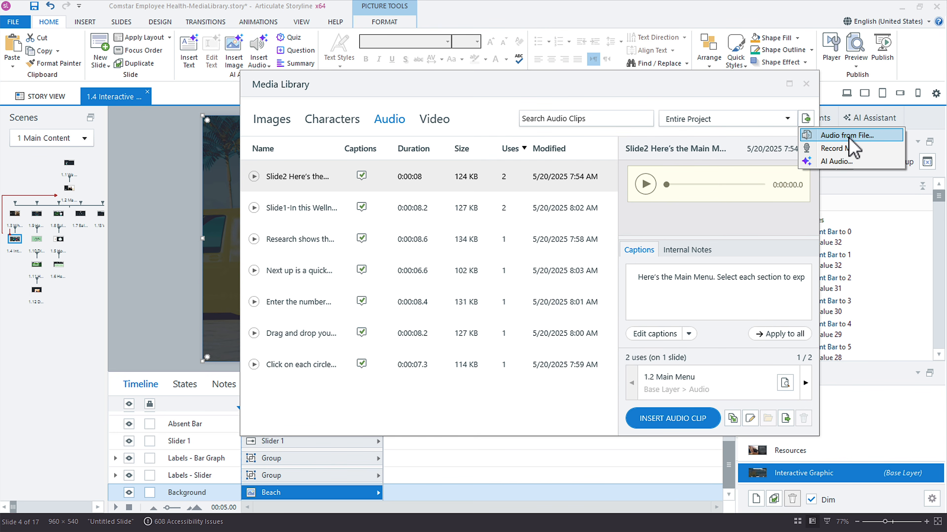
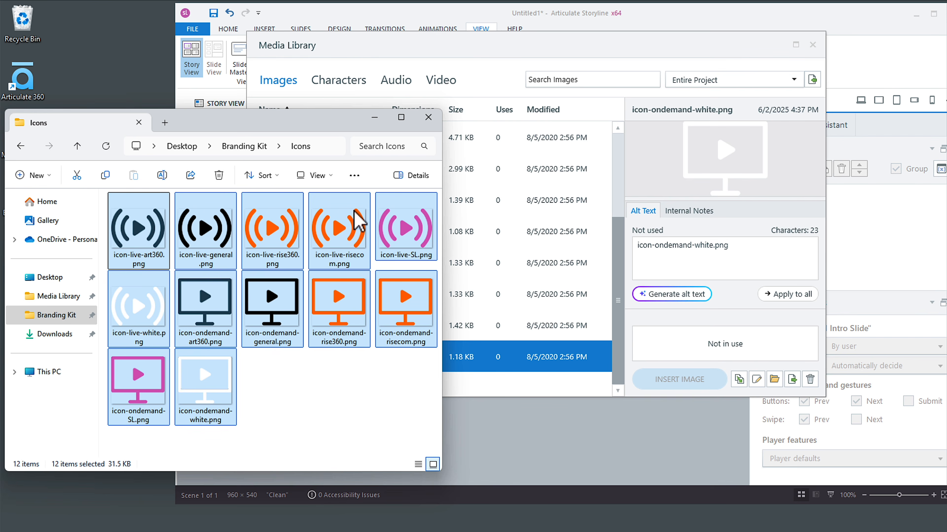
left_click(244, 146)
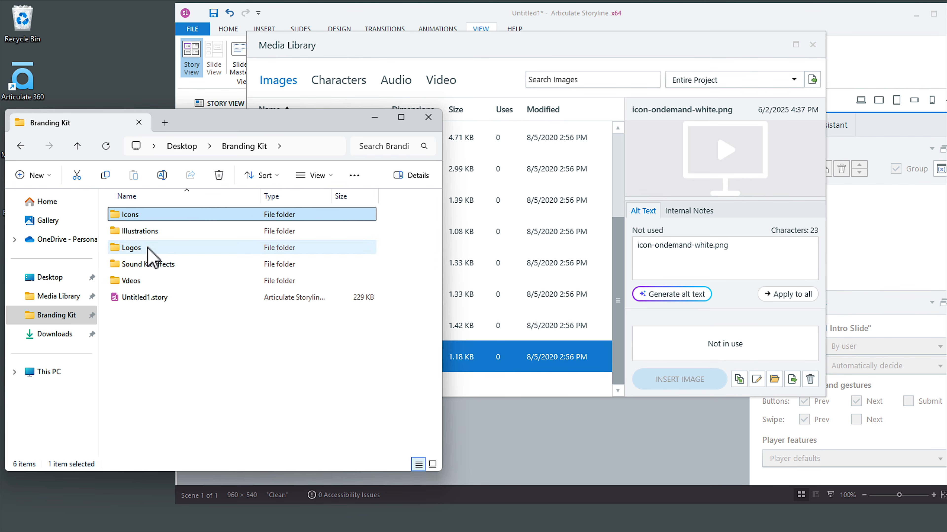
double_click(149, 233)
left_click(376, 238, "shift")
left_click_drag(376, 239, 499, 218)
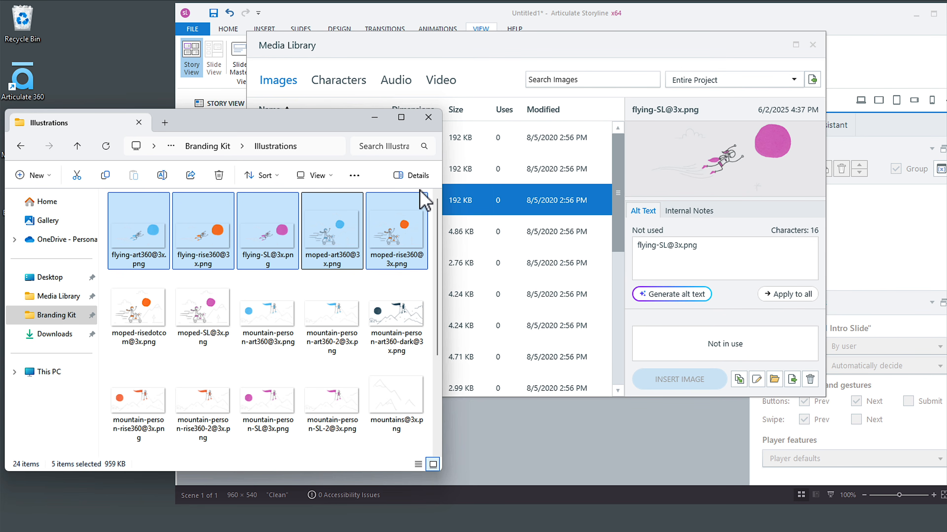
- Import articulate_logo.png from the Logos folder into the Media Library and sort the images by size, largest first
left_click(209, 147)
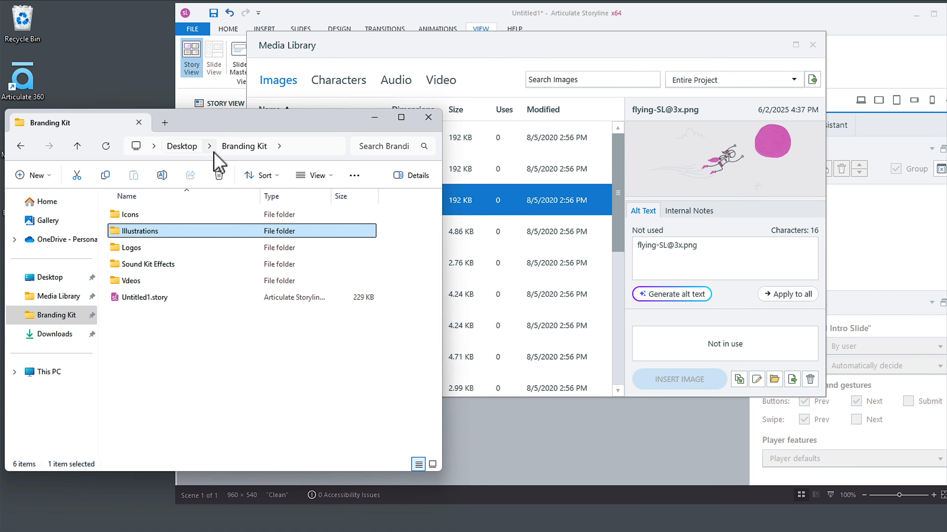
double_click(171, 247)
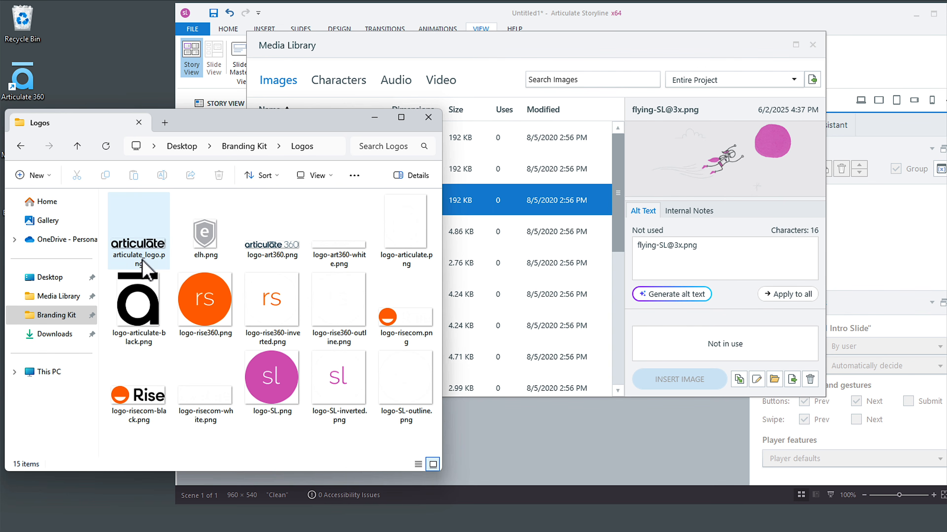
left_click_drag(354, 198, 466, 201)
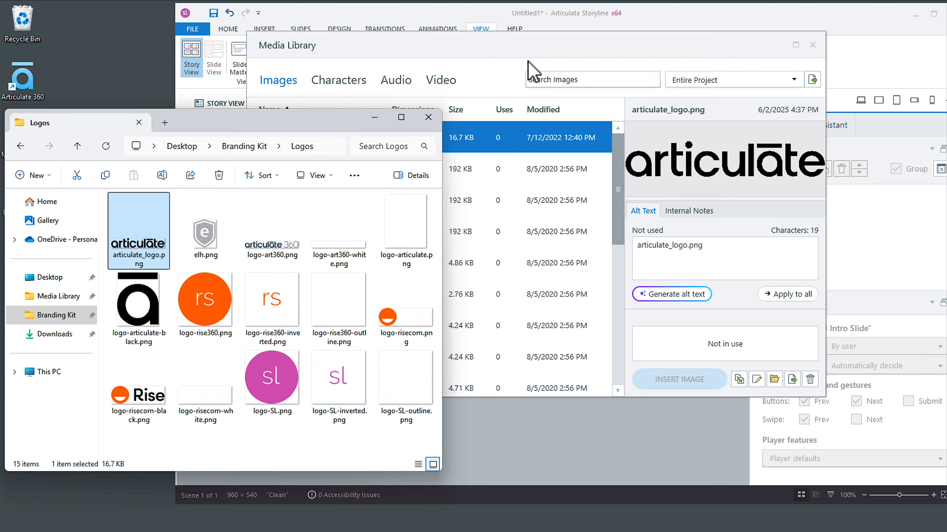
left_click(517, 46)
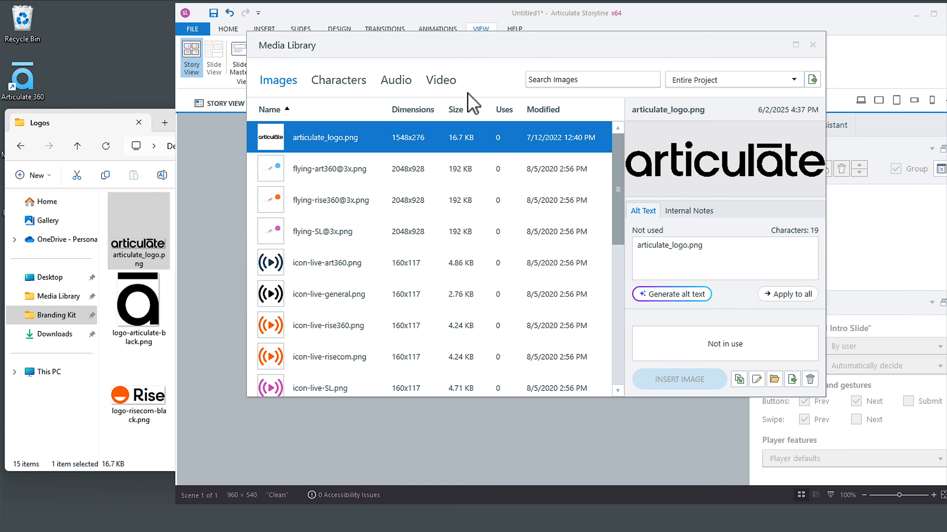
left_click(455, 110)
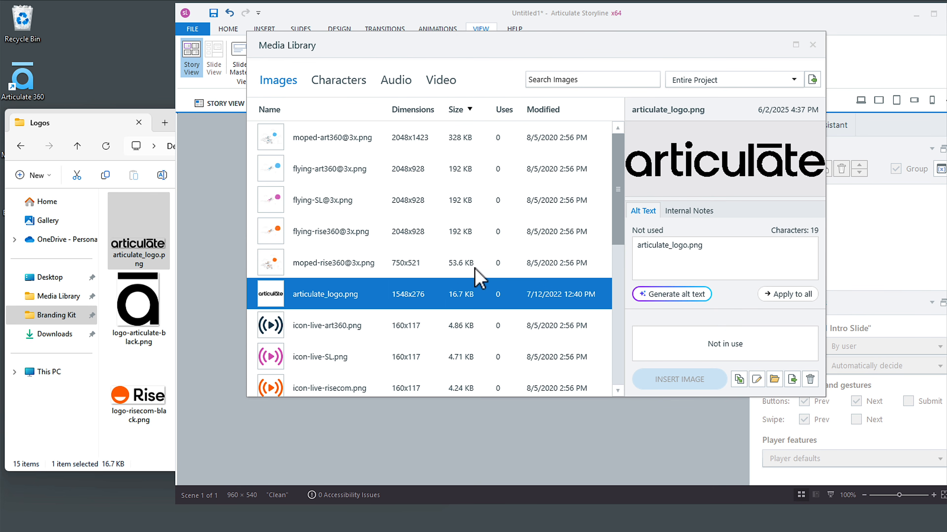
- Import the sound files Alert 1.m4a through Alert 5.m4a from the Notifications and Alerts folder into the Media Library's audio clips
left_click(107, 128)
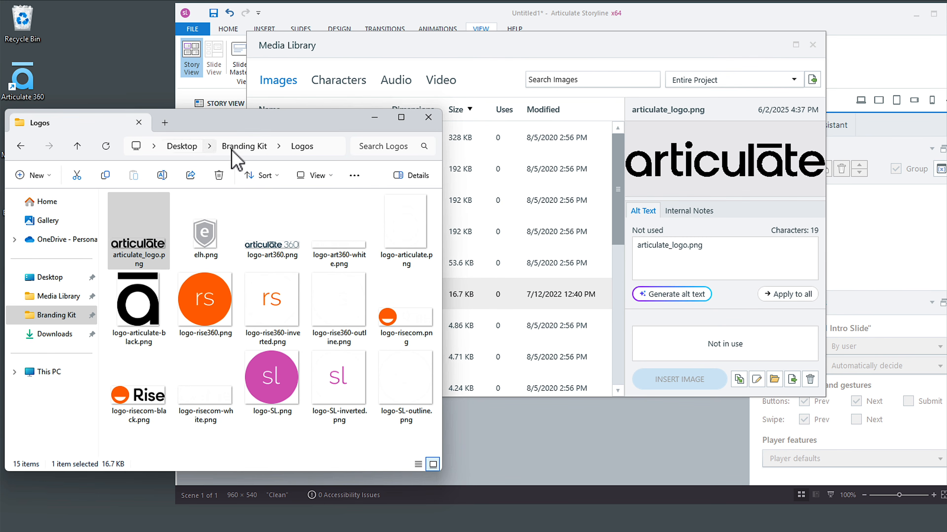
left_click(244, 147)
double_click(174, 264)
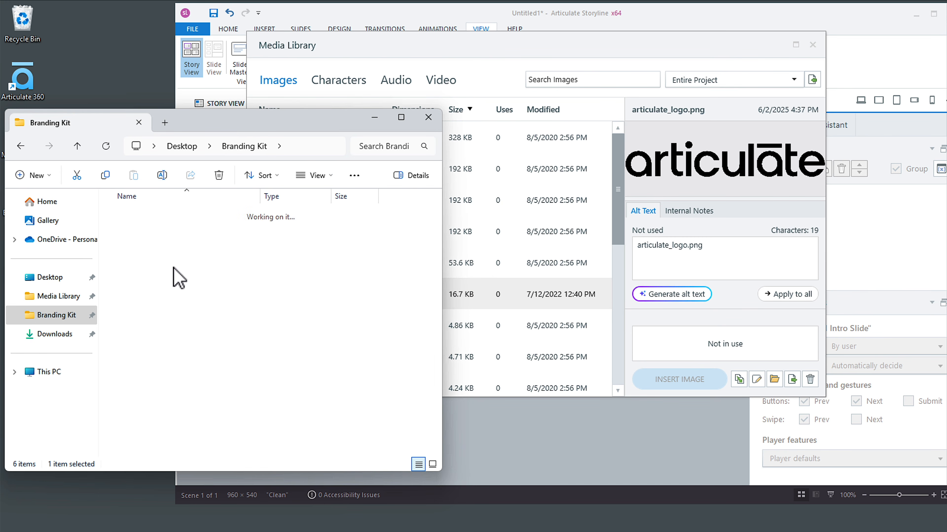
double_click(175, 266)
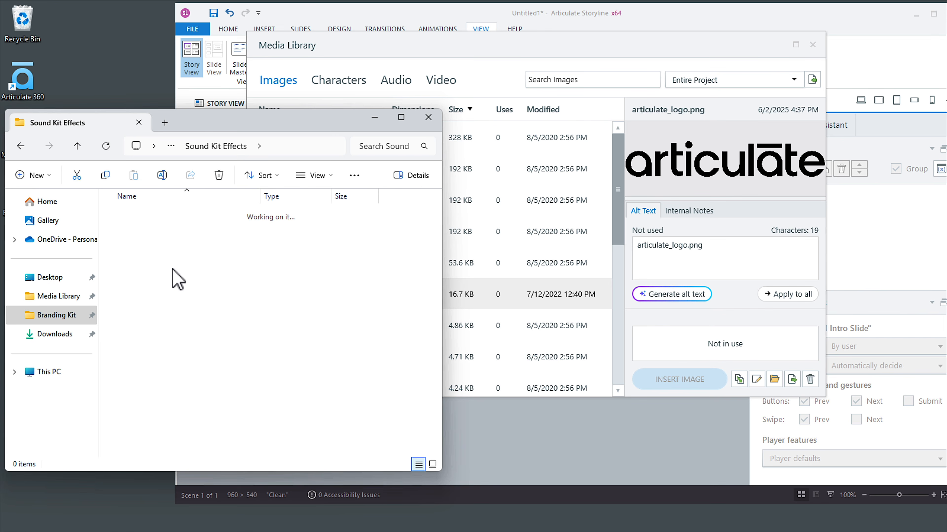
left_click(397, 85)
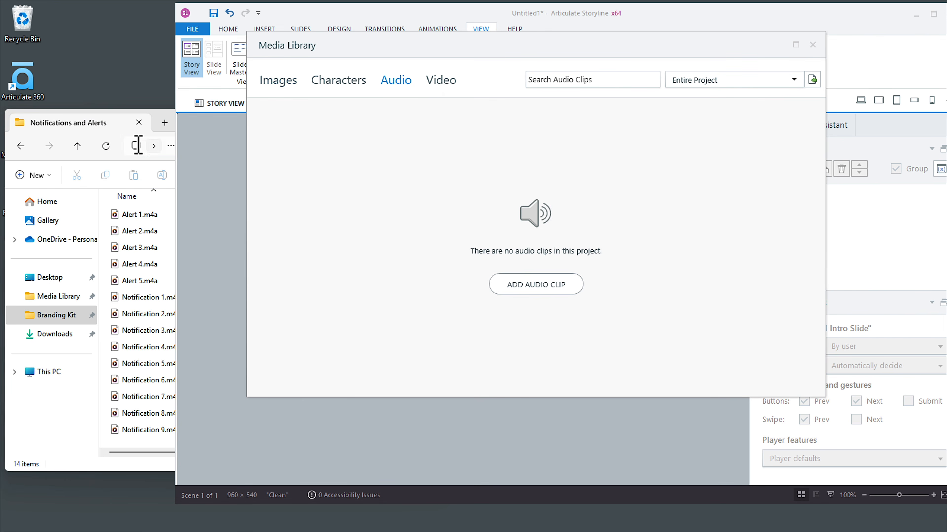
left_click(110, 123)
left_click_drag(178, 223, 130, 291)
left_click_drag(129, 285, 555, 181)
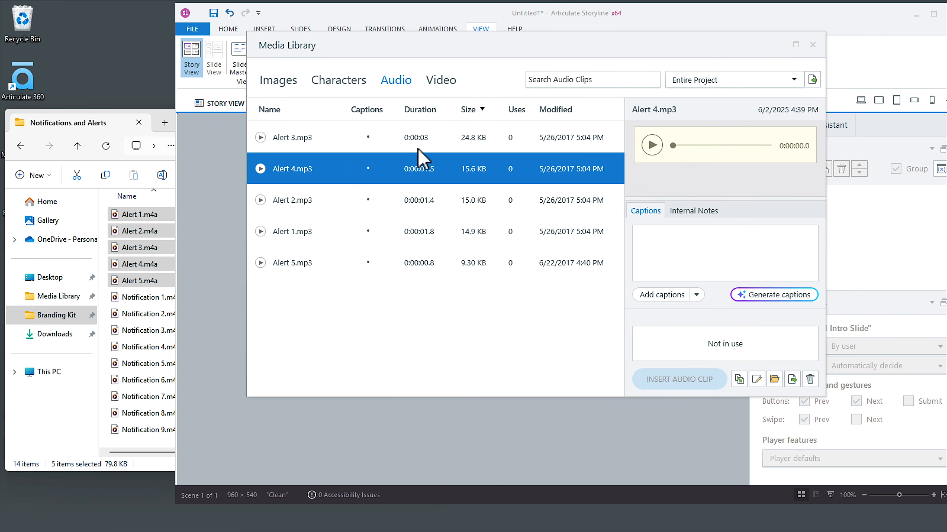
- Import Articulate Logo Animation.mp4 from the Branding Kit's Vdeos folder into the Media Library's videos
left_click(452, 89)
left_click(109, 119)
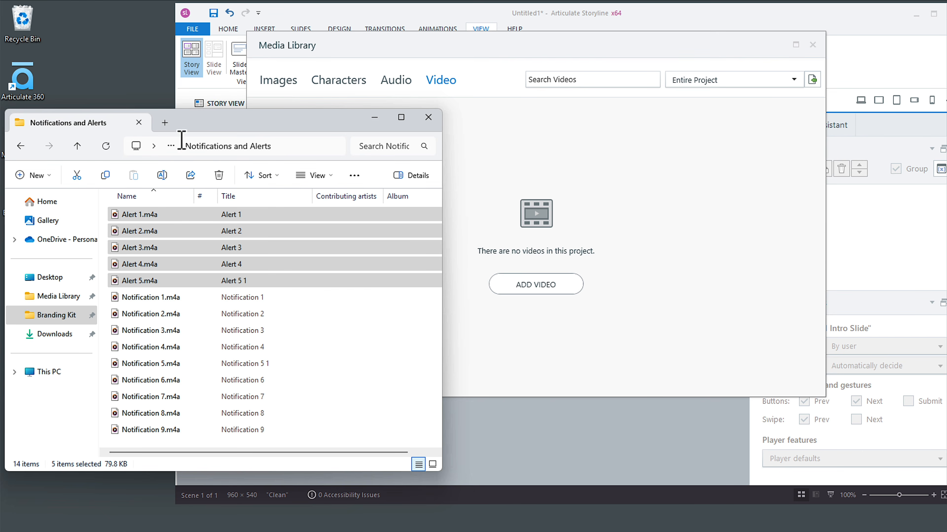
left_click(49, 316)
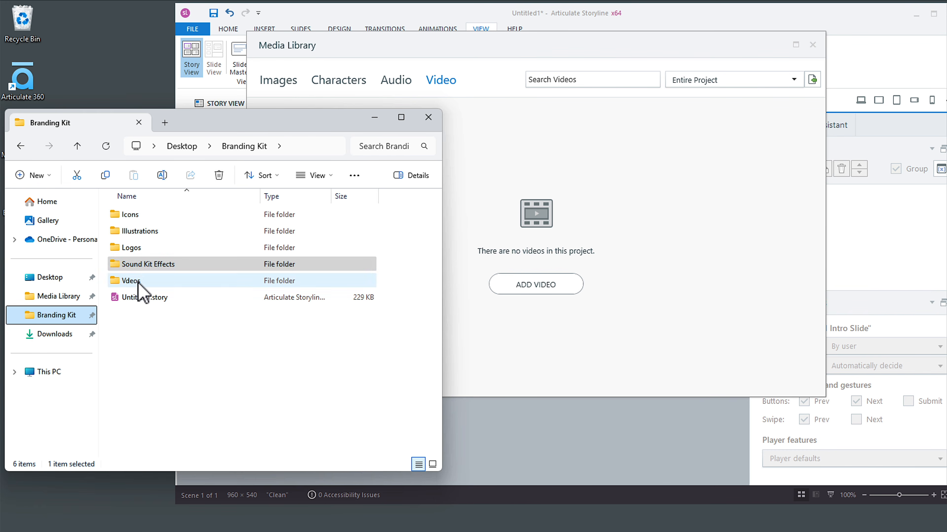
double_click(136, 288)
left_click(138, 233)
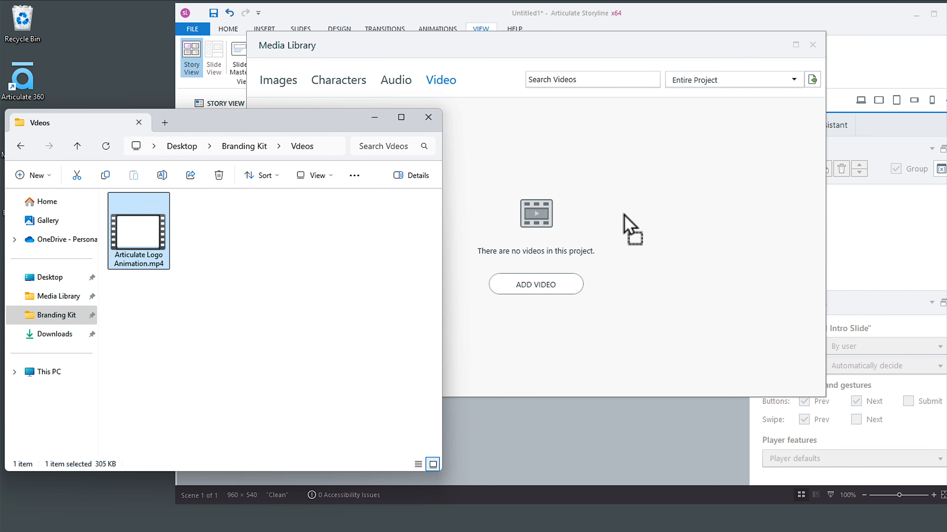
left_click_drag(628, 223, 632, 218)
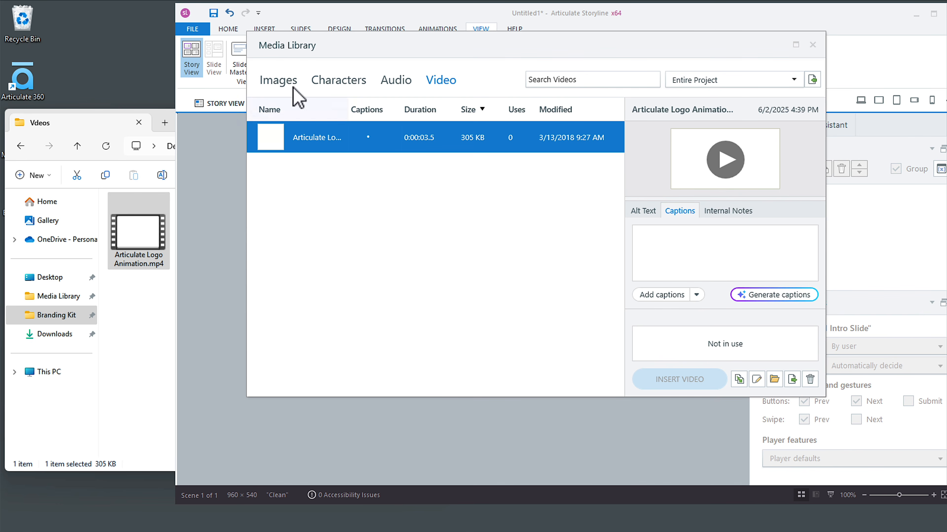
- Review the project's images, audio clips and characters in the Media Library and close it
left_click(278, 83)
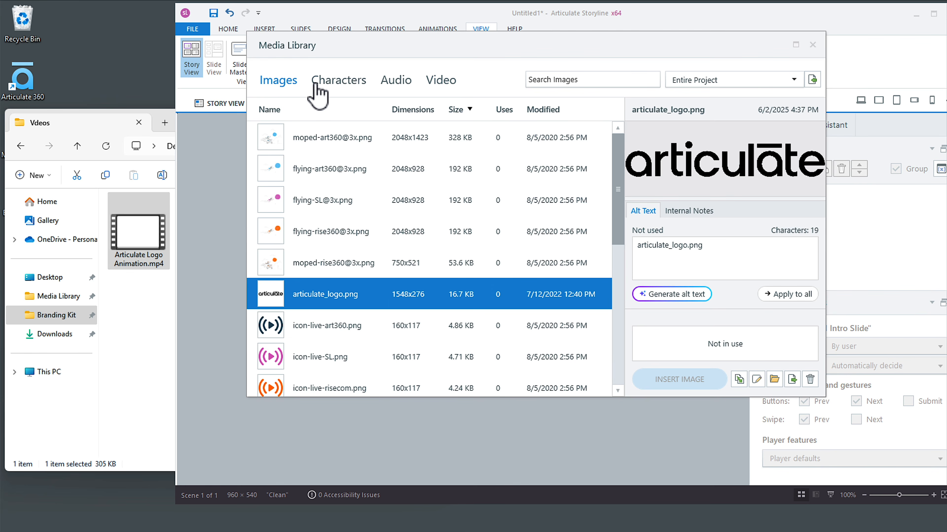
left_click(395, 82)
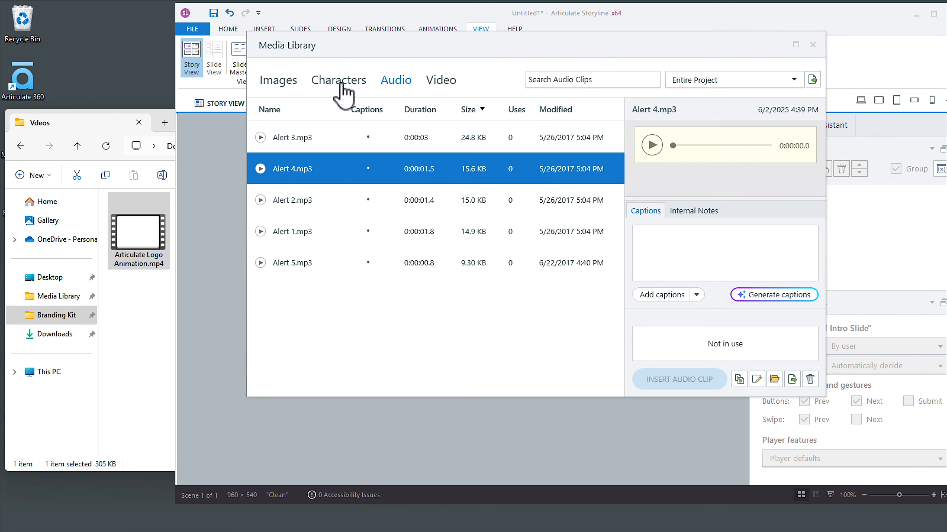
left_click(341, 84)
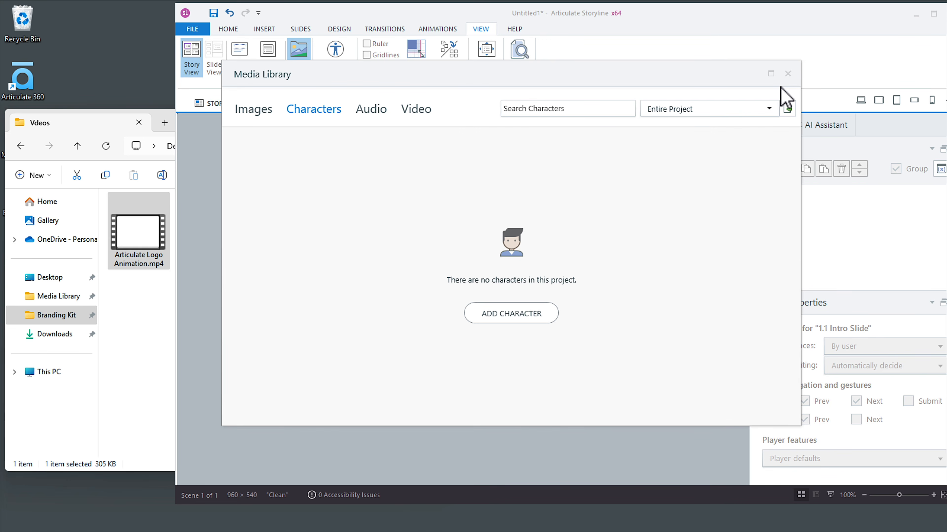
left_click(787, 74)
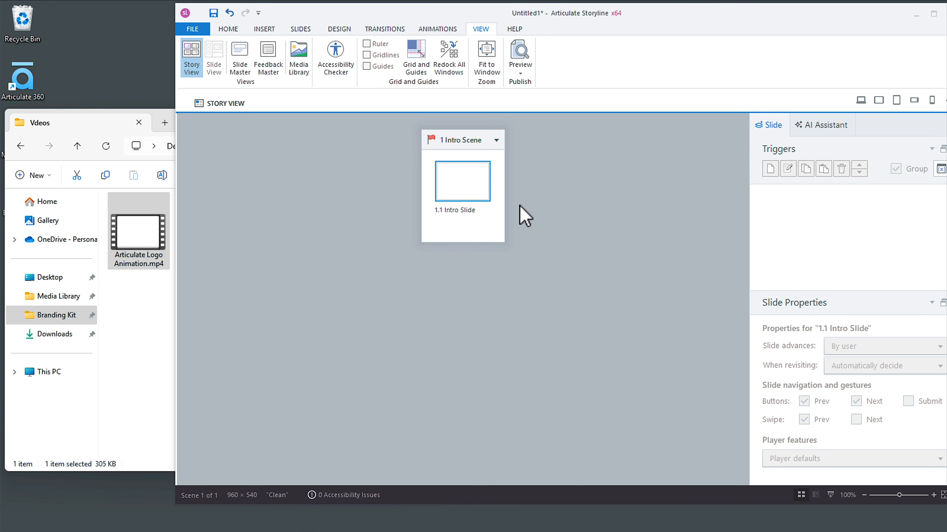
- Close the file browser window and save the project as Branding Kit in the desktop's Branding Kit folder
left_click(98, 126)
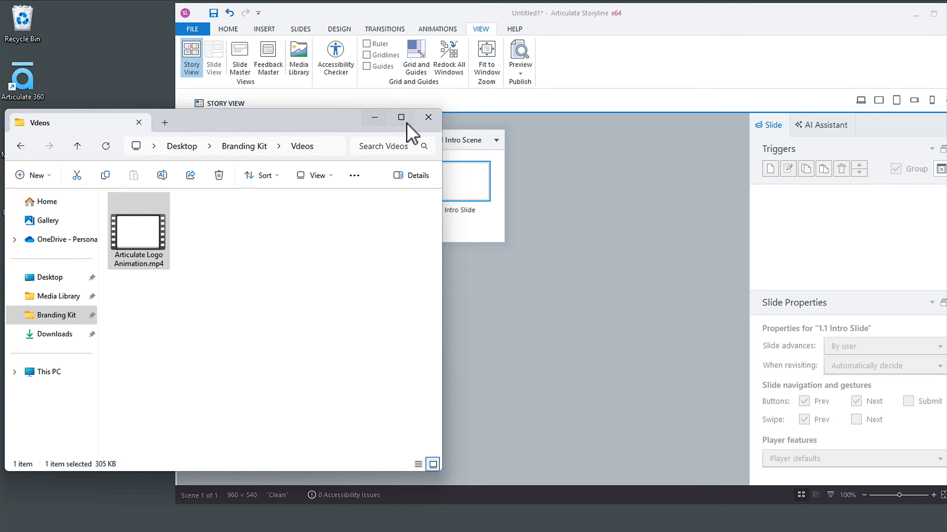
left_click(428, 118)
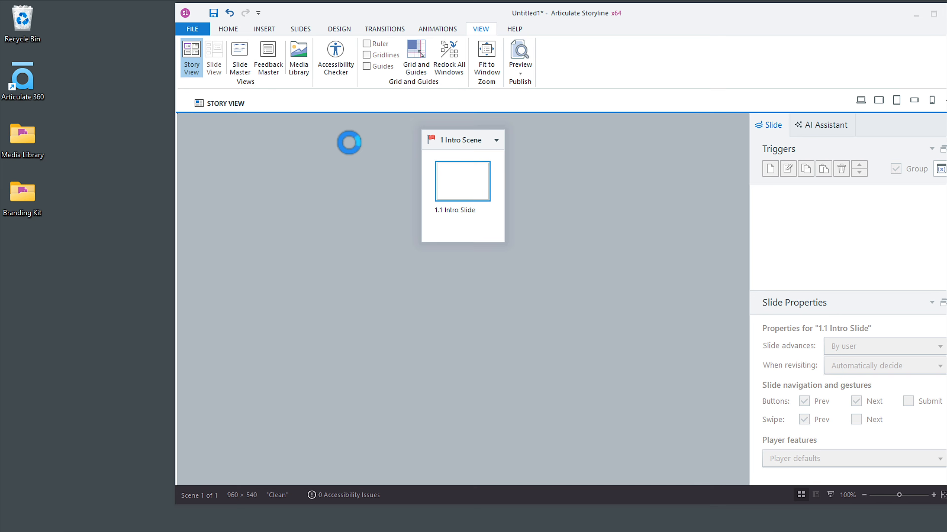
key("ctrl+s")
type("Branding Kit")
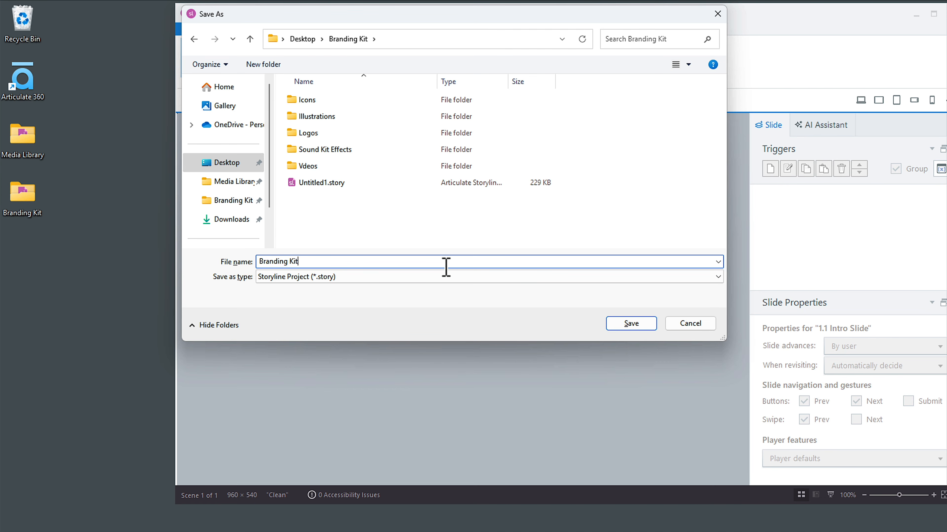
key("Tab")
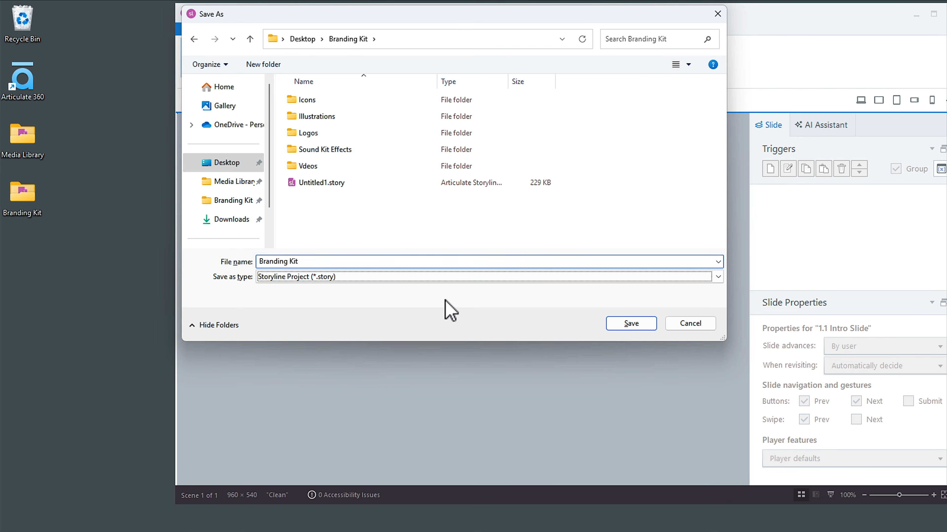
left_click(630, 323)
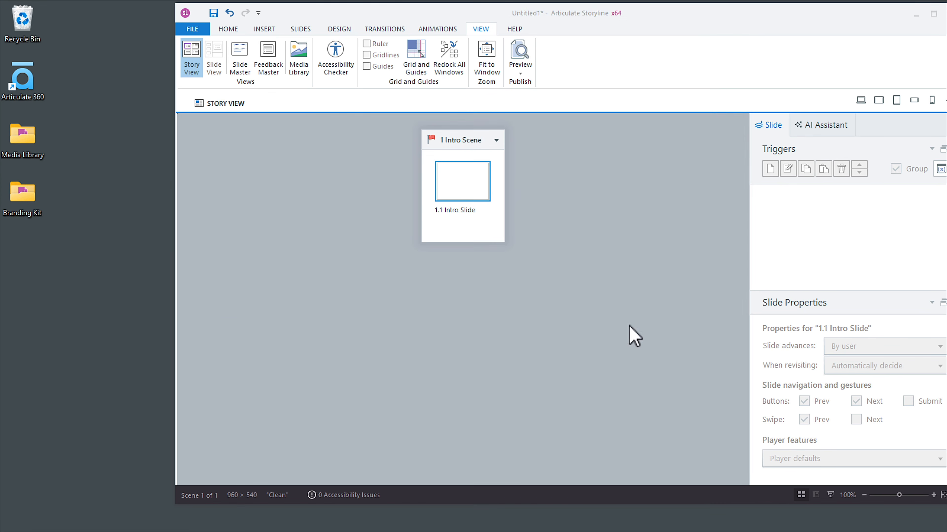
- Maximize the project window and share the selected intro slide to Team Slides as a new project named "Branding Kit - DATE"
double_click(526, 16)
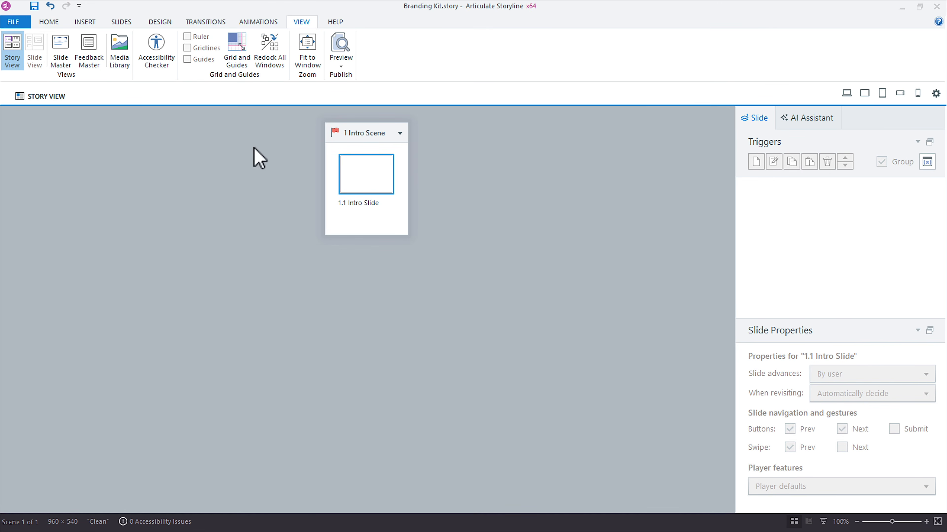
left_click(126, 22)
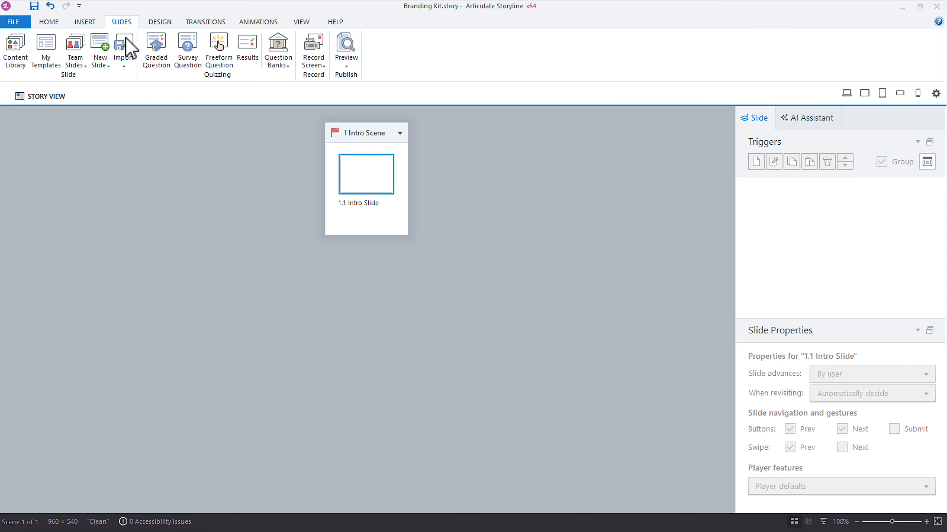
left_click(83, 67)
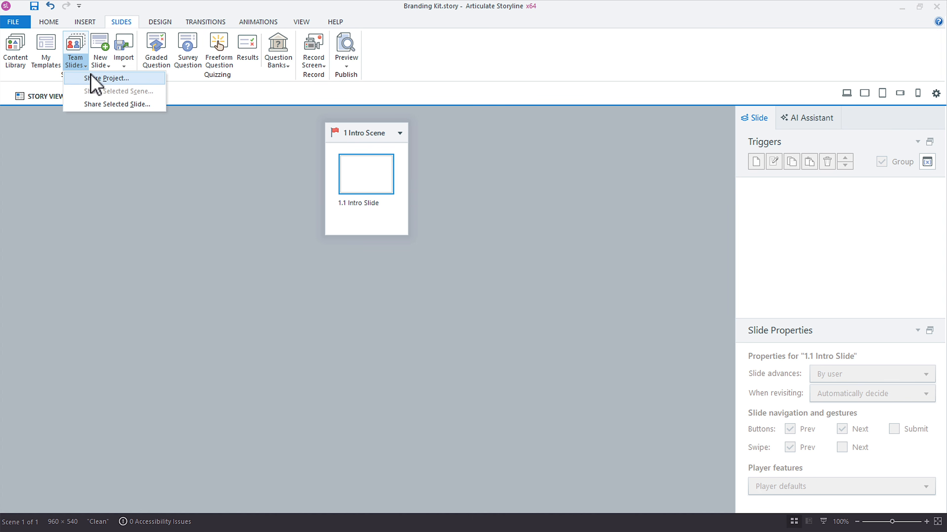
left_click(115, 107)
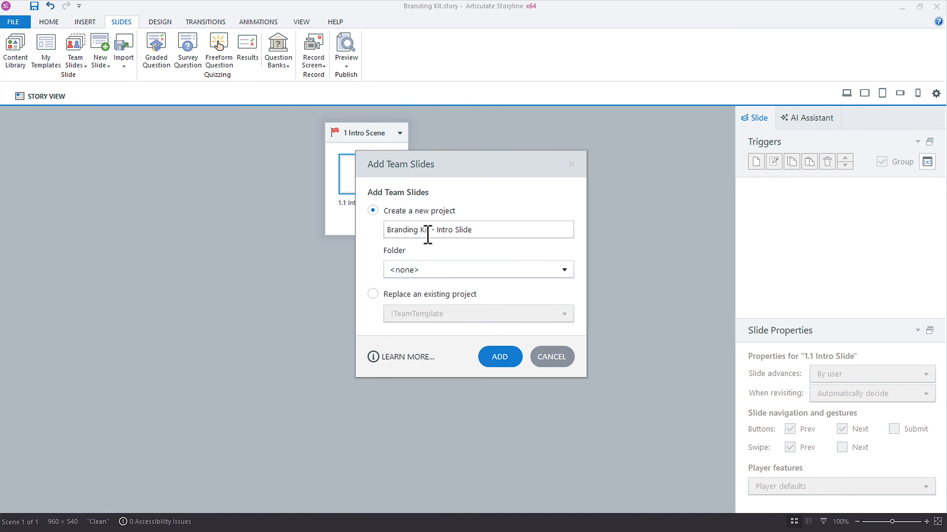
left_click_drag(431, 232, 492, 233)
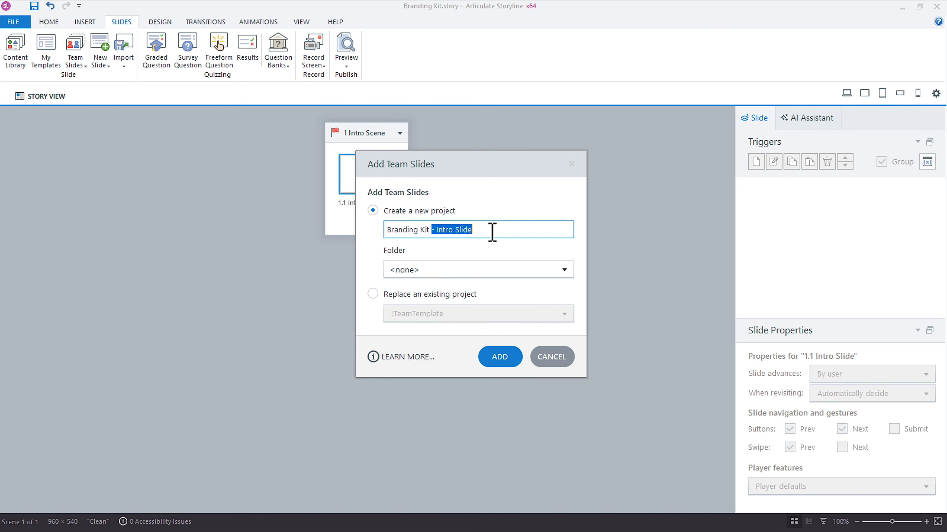
key("BackSpace")
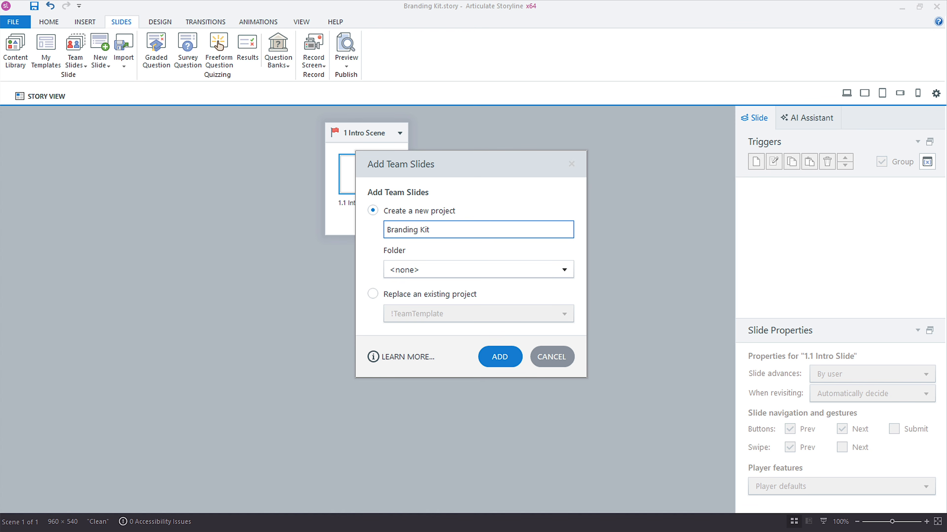
type("- DATE")
left_click(500, 359)
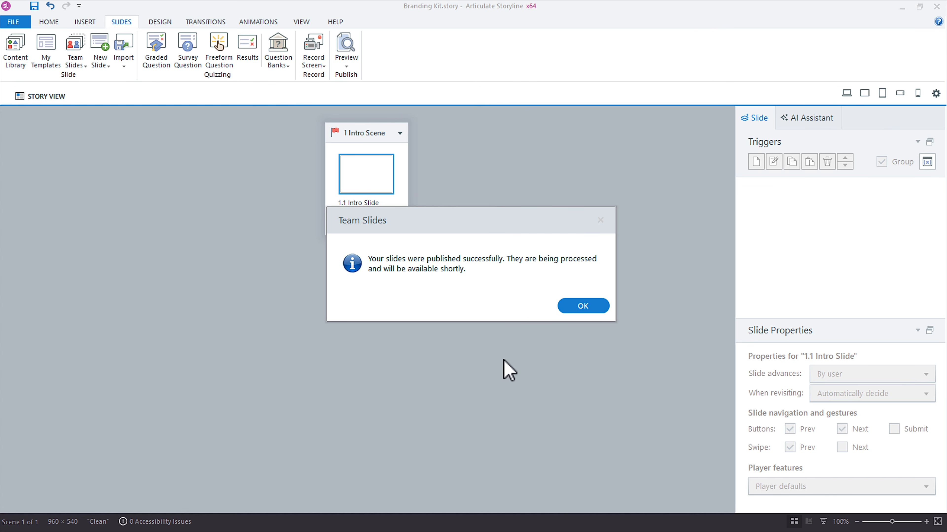
left_click(594, 310)
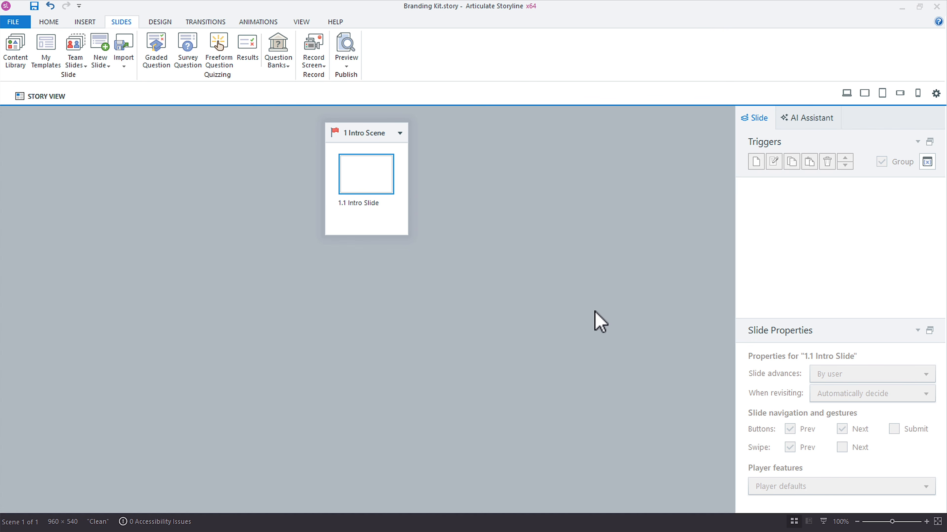
- Switch to the Storyline start window and create a project from the "Branding Kit - DATE" team slides
key("alt+Tab")
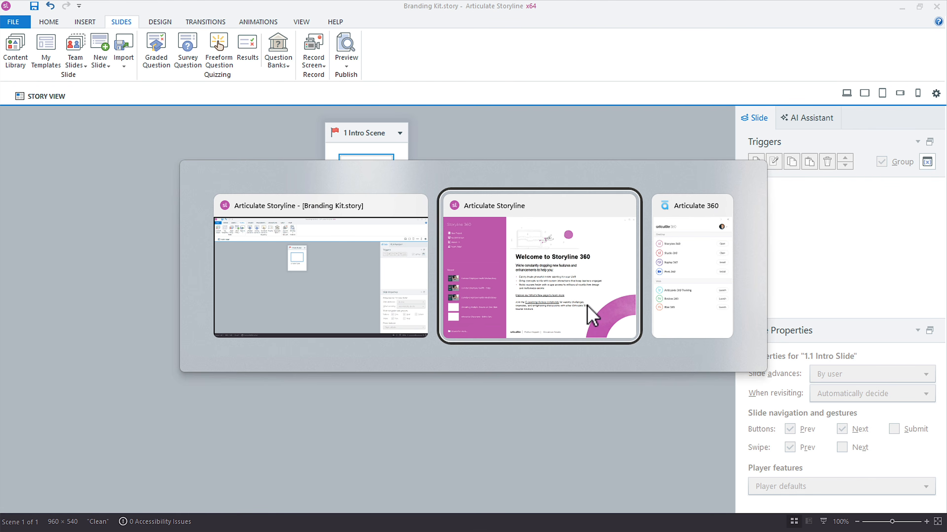
left_click(564, 285)
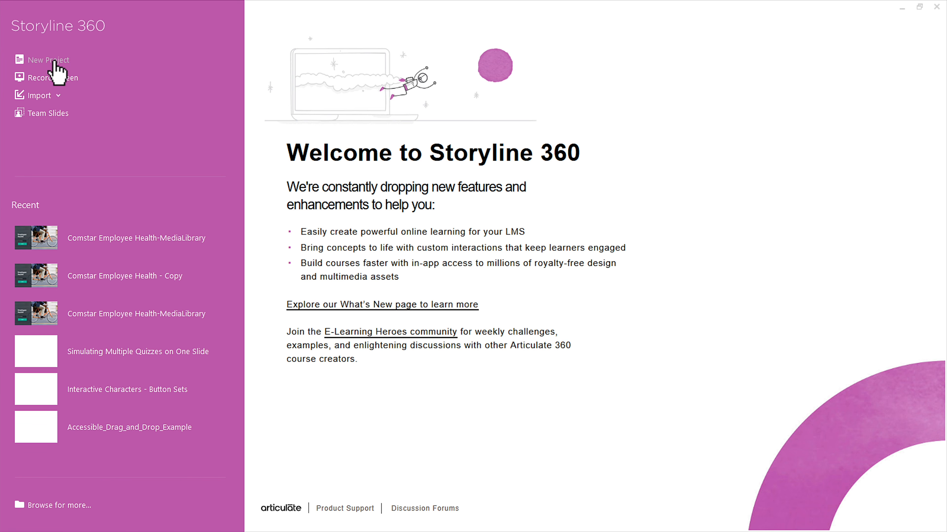
left_click(44, 115)
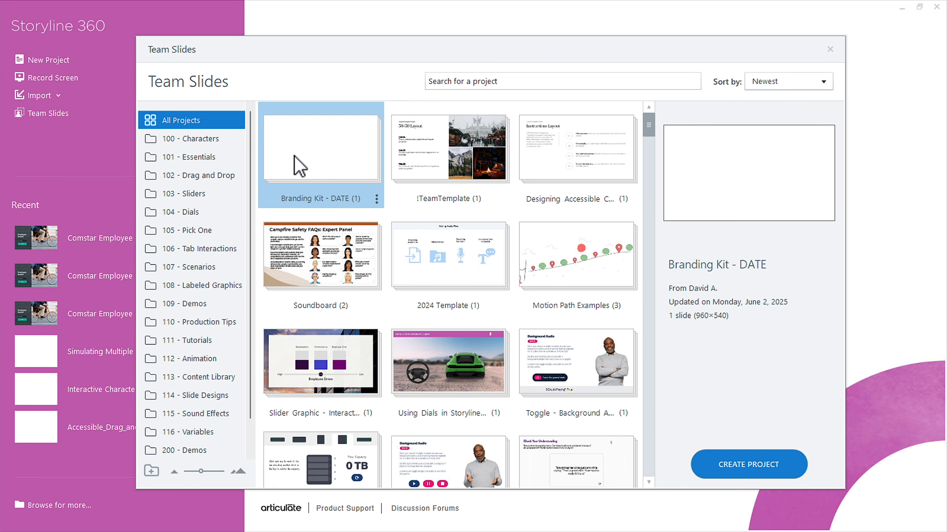
left_click(723, 466)
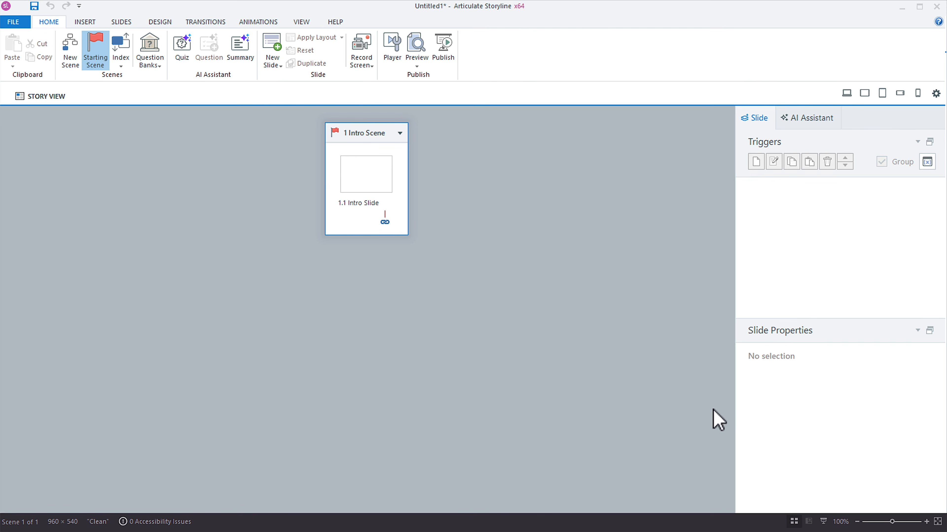
- Examine the images, audio clips and video in the new project's Media Library and close it
left_click(298, 22)
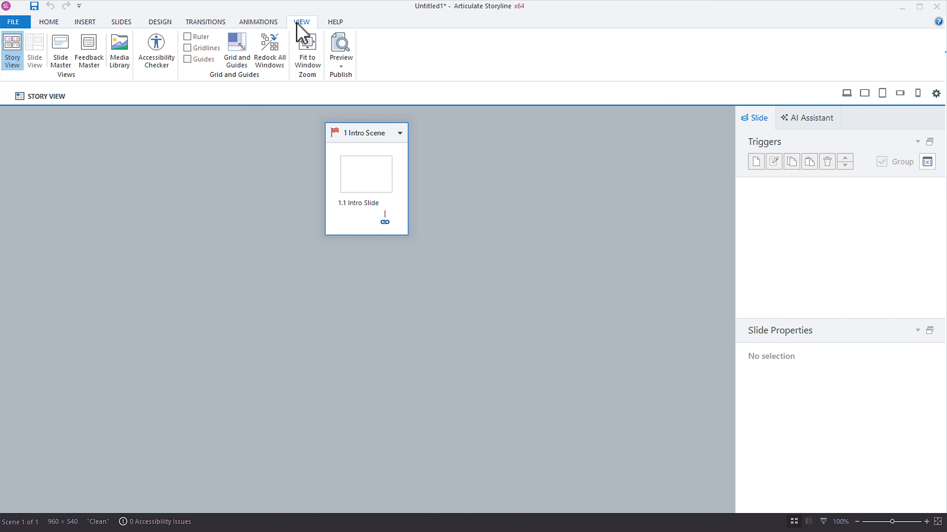
left_click(119, 46)
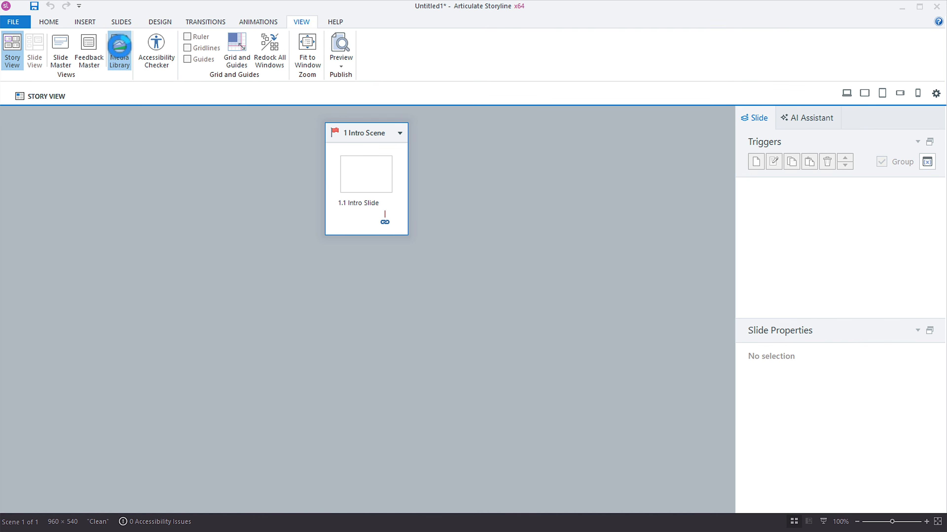
left_click(266, 117)
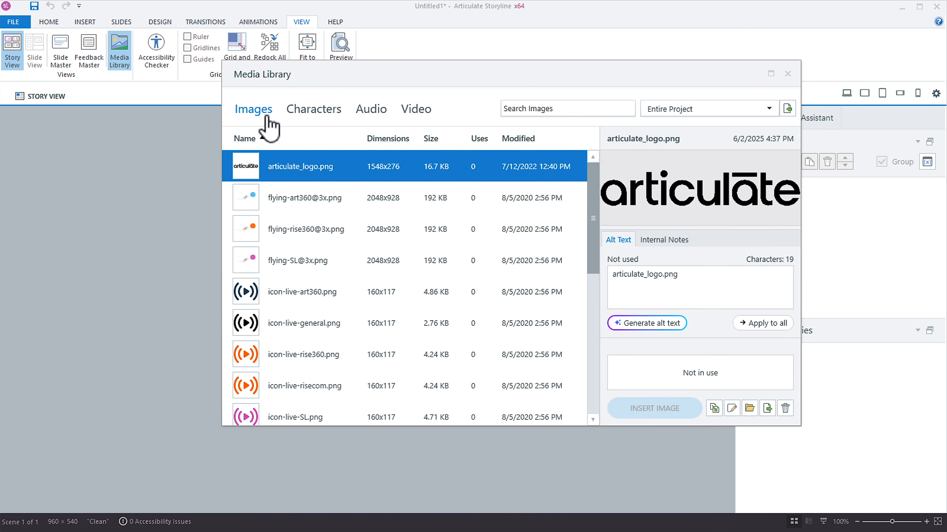
left_click(376, 111)
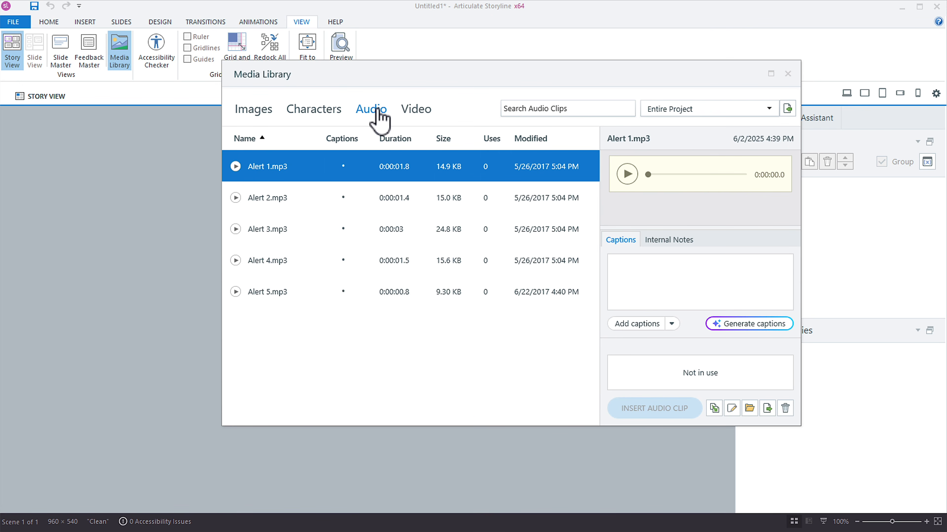
left_click(410, 116)
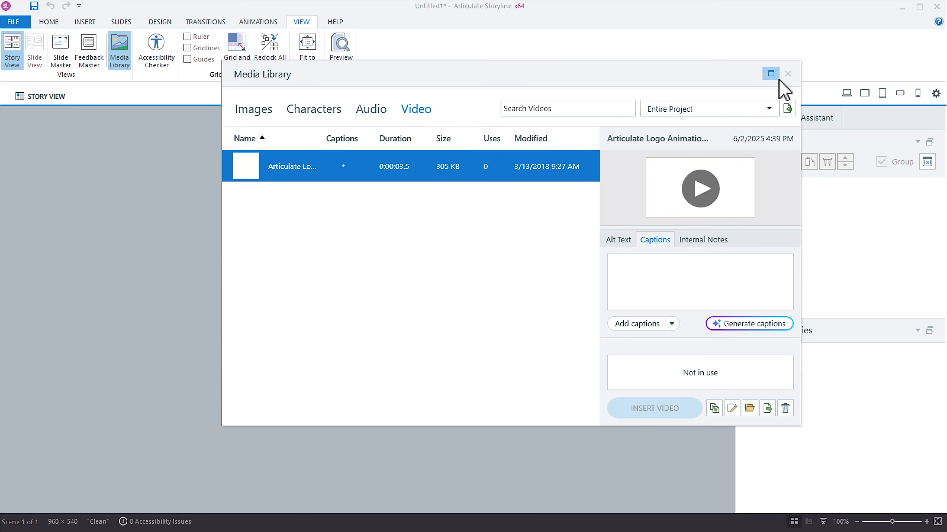
left_click(787, 75)
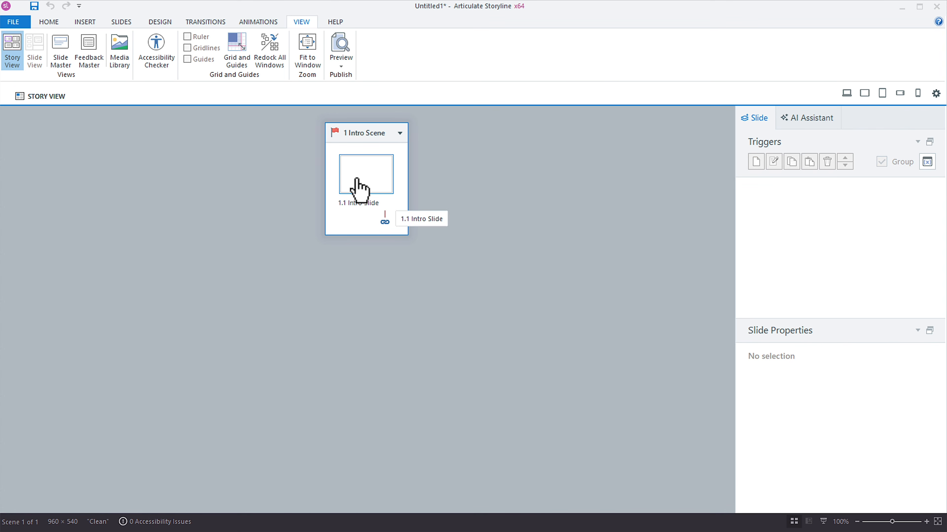
- Open slide 1.1 Intro Slide for editing and look at the available theme color sets
left_click(359, 186)
double_click(359, 185)
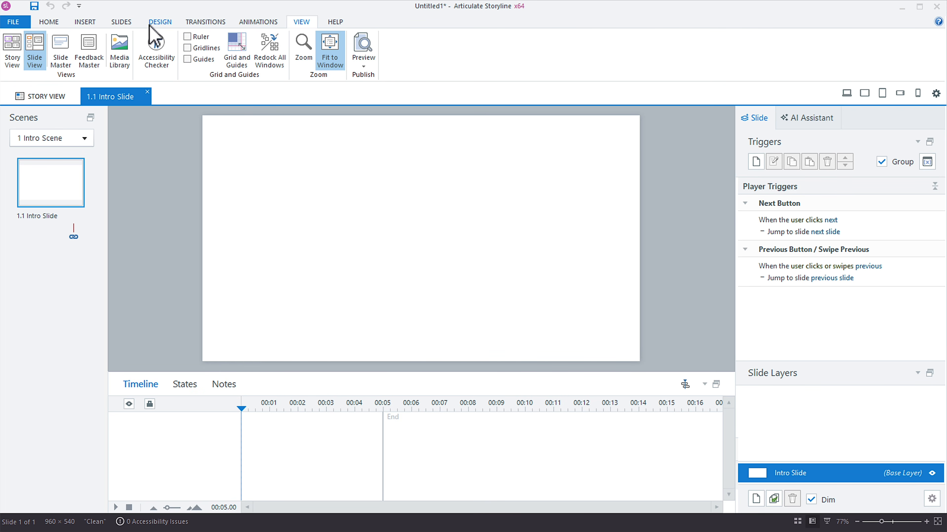
left_click(160, 23)
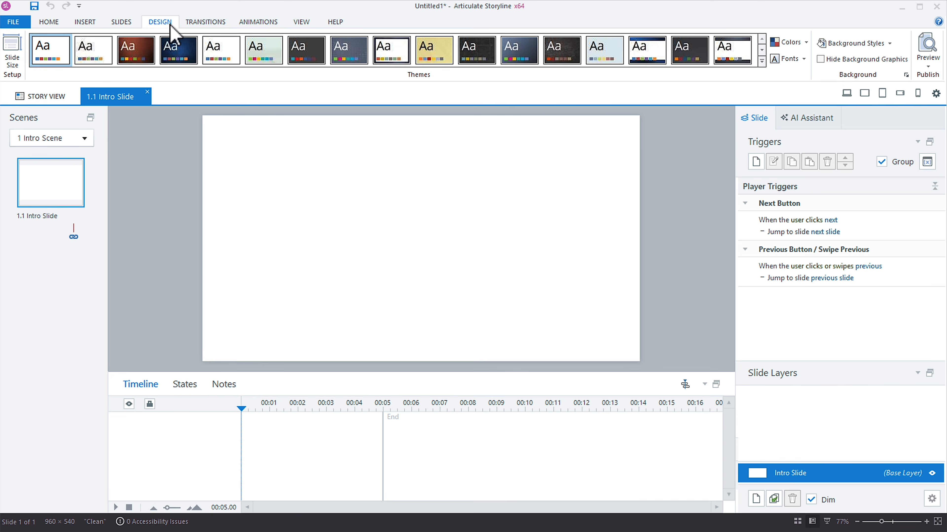
left_click(788, 42)
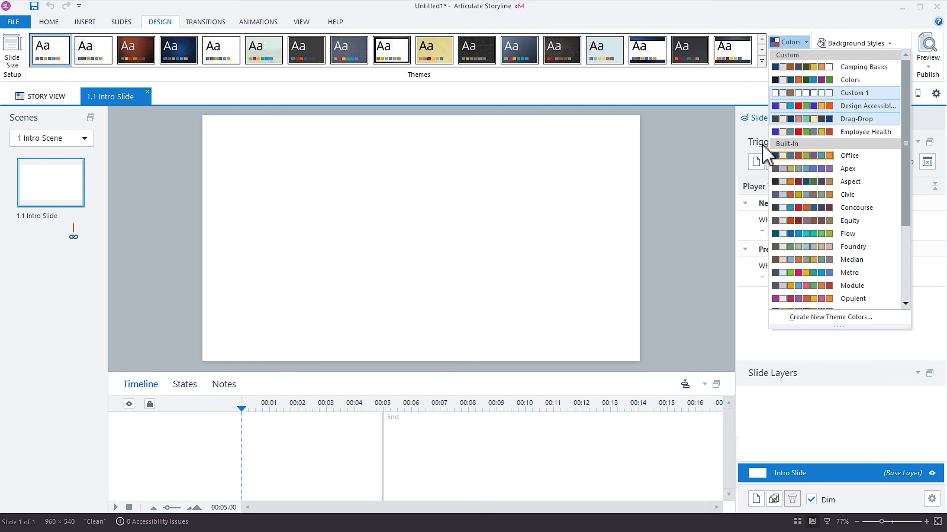
left_click(681, 145)
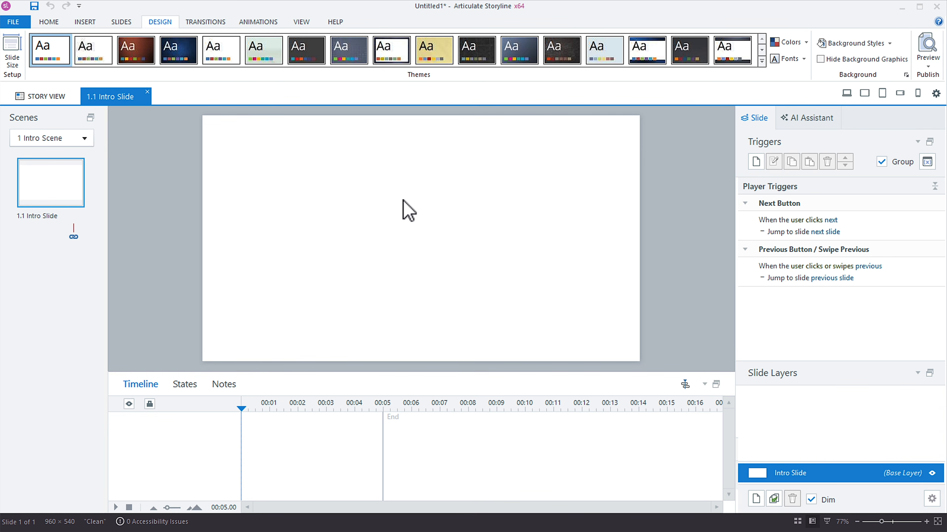
- Reopen the Media Library from the open slide and show the project's images
left_click(301, 23)
left_click(120, 51)
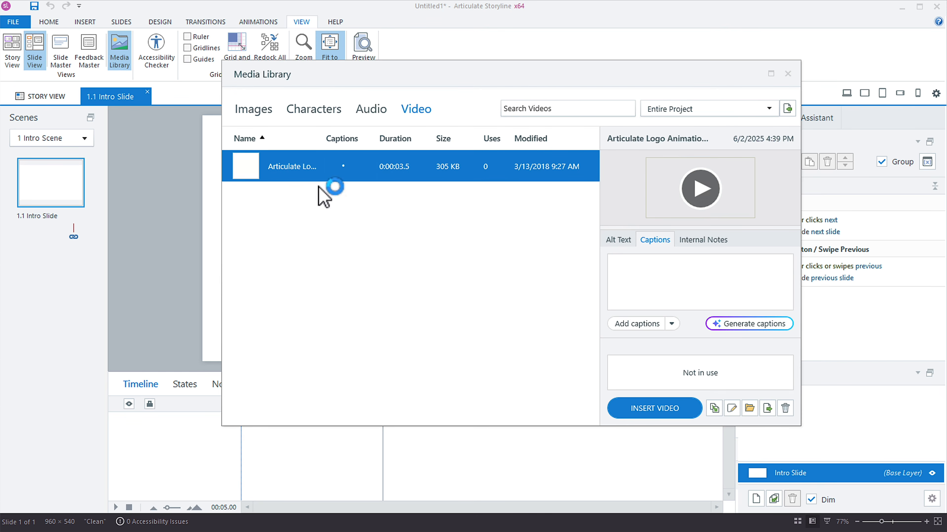
left_click(247, 111)
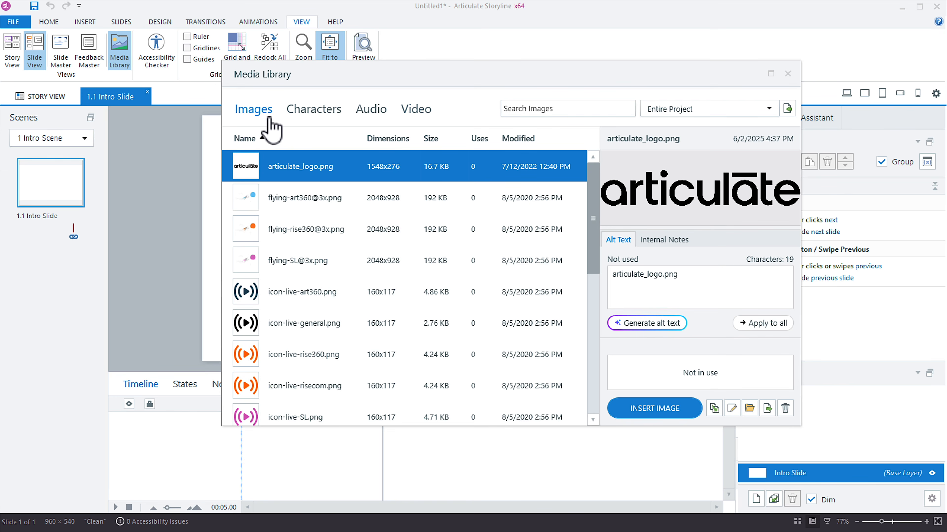